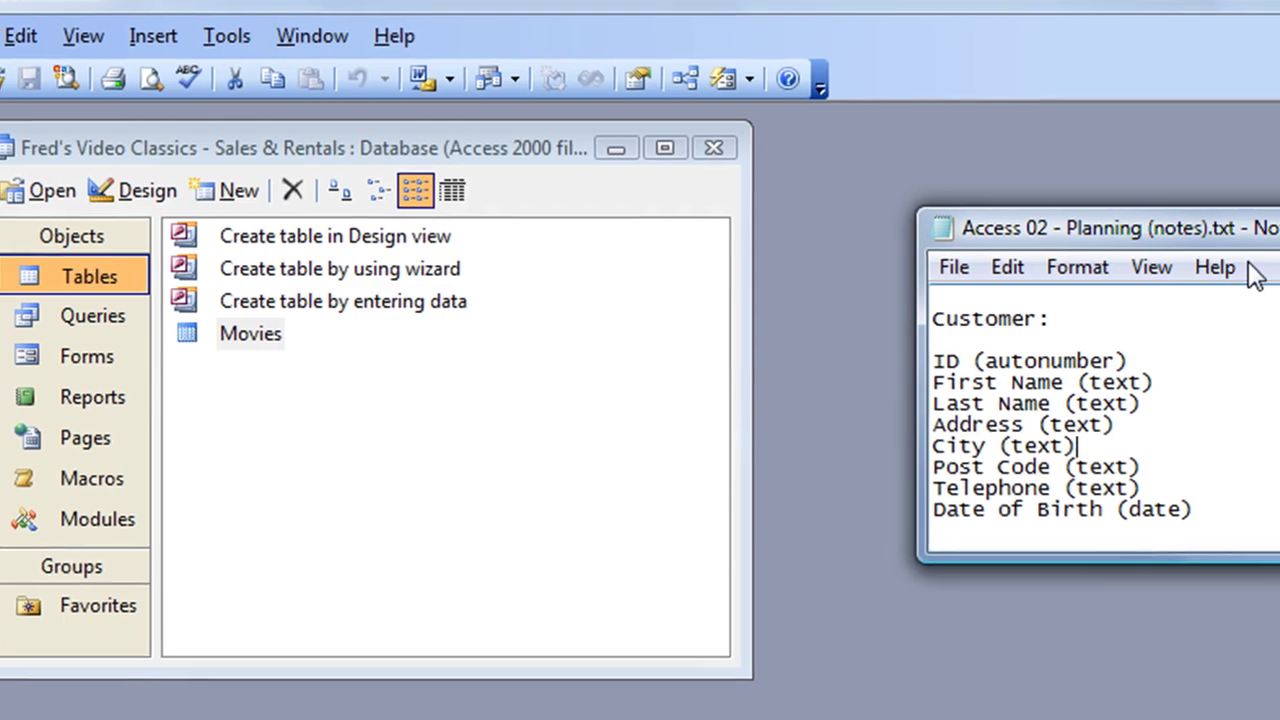
# Step: Drag the Notepad planning notes aside so the Access database window with the Movies table is visible
pyautogui.moveTo(1262, 228); pyautogui.dragTo(1279, 302)
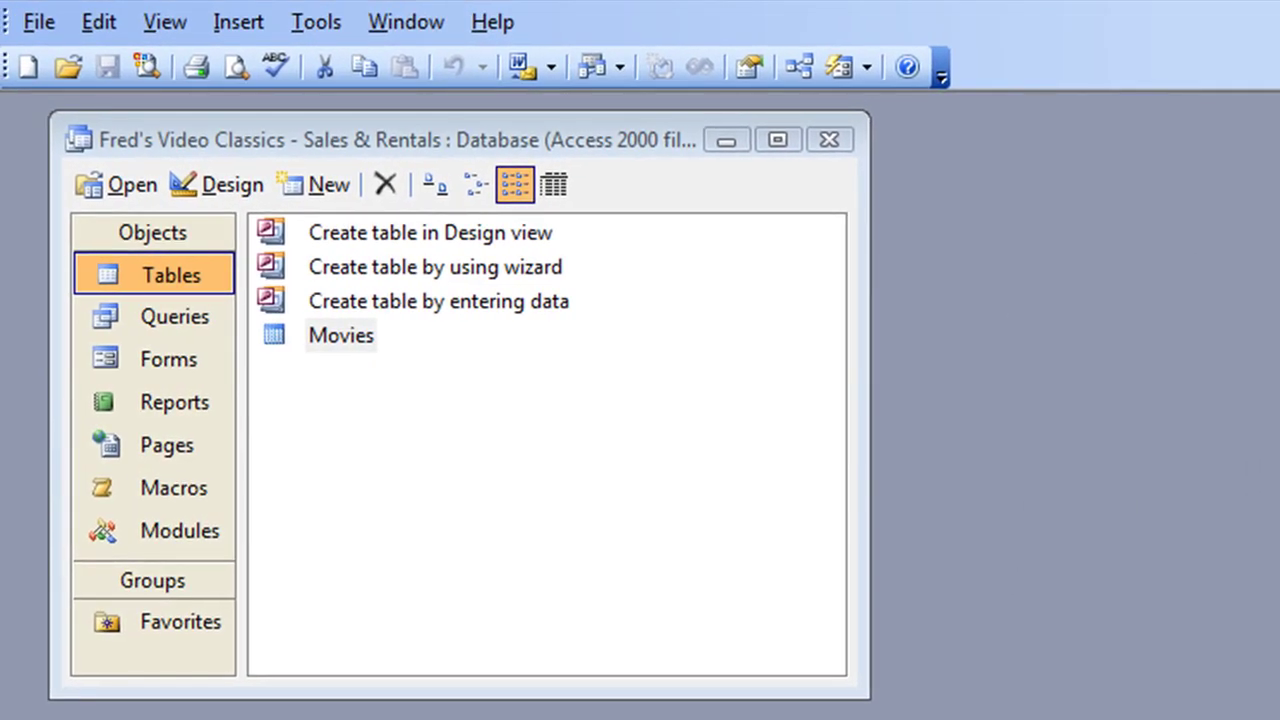
# Step: Create a new blank table, Table1, using Design View from the New Table dialog
pyautogui.click(1166, 613)
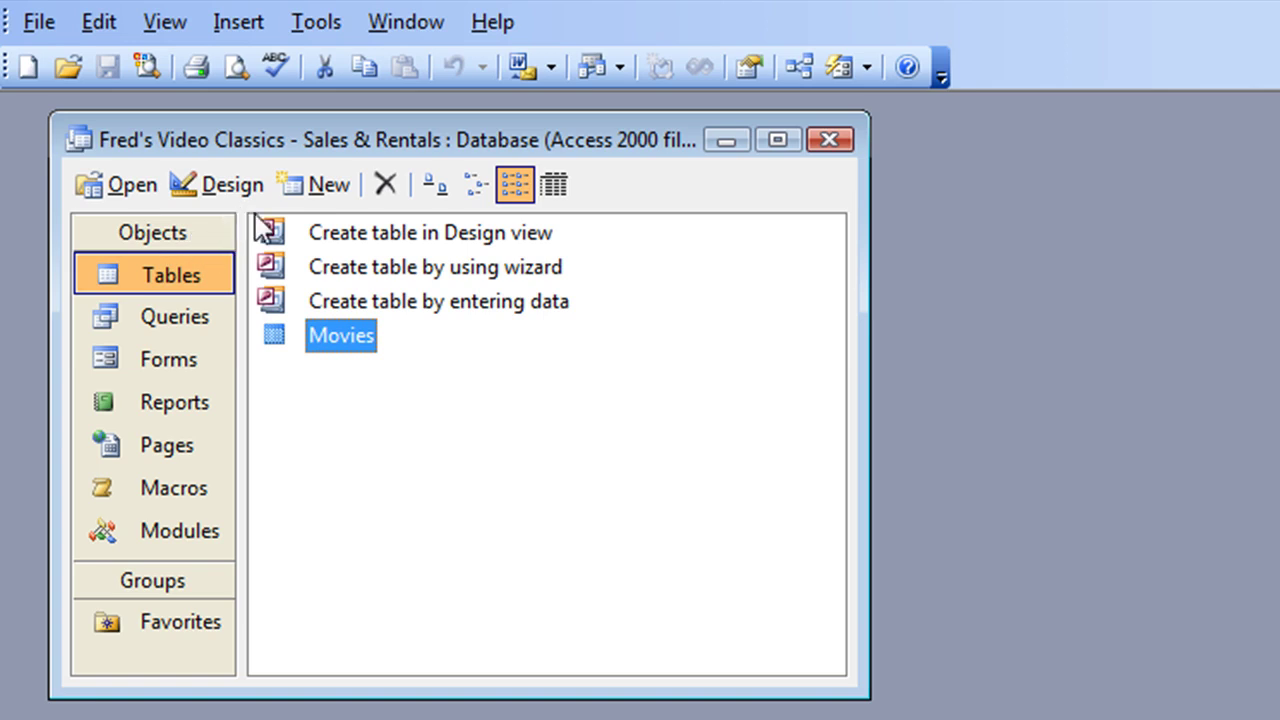
pyautogui.click(322, 190)
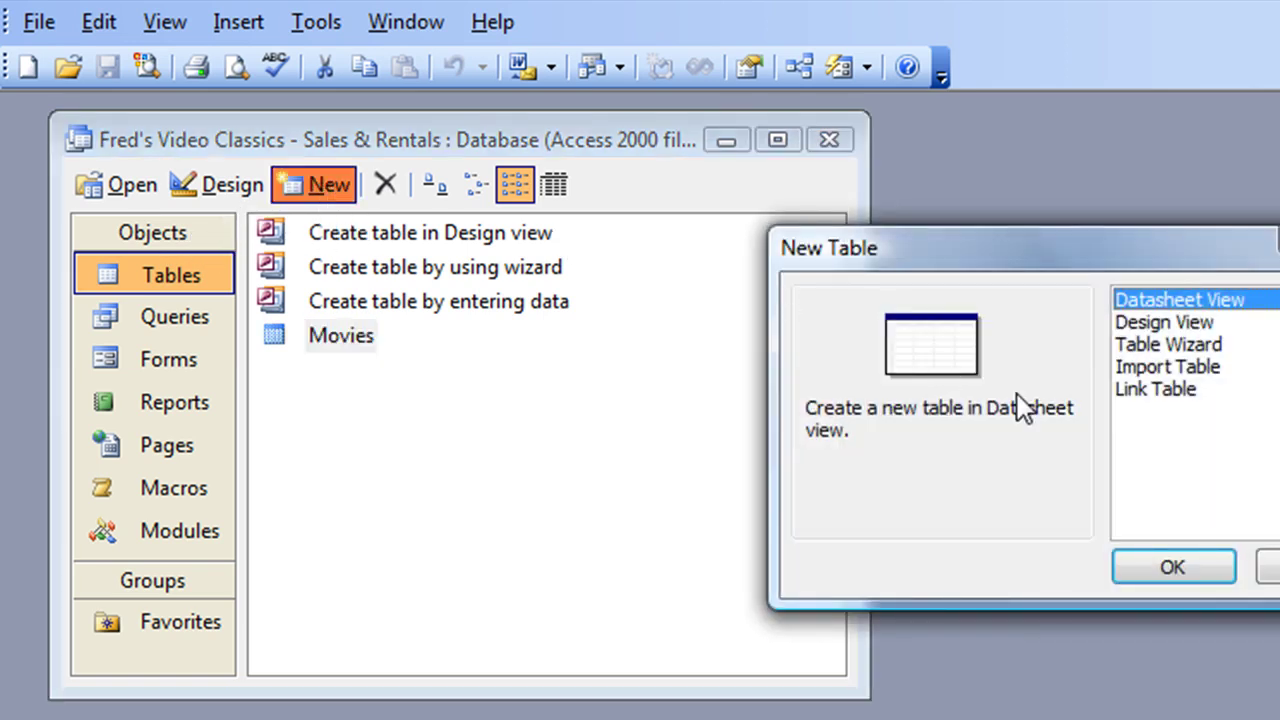
pyautogui.click(1152, 326)
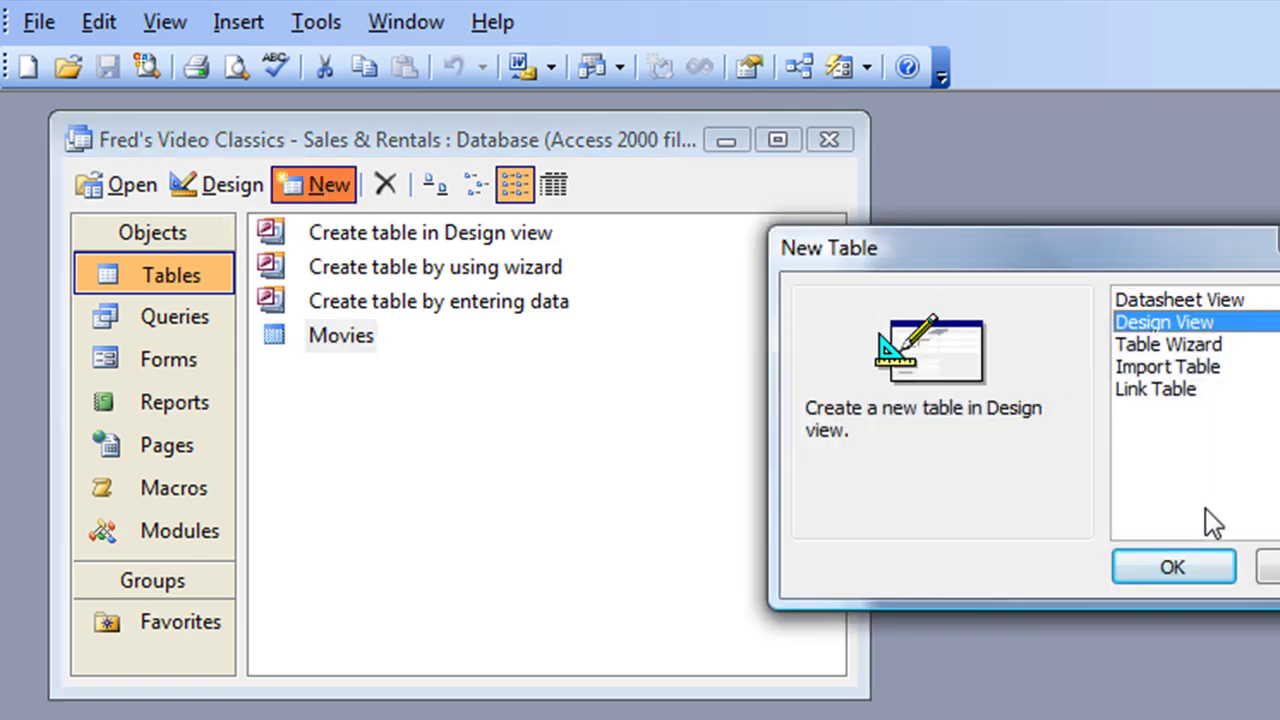
pyautogui.click(1205, 565)
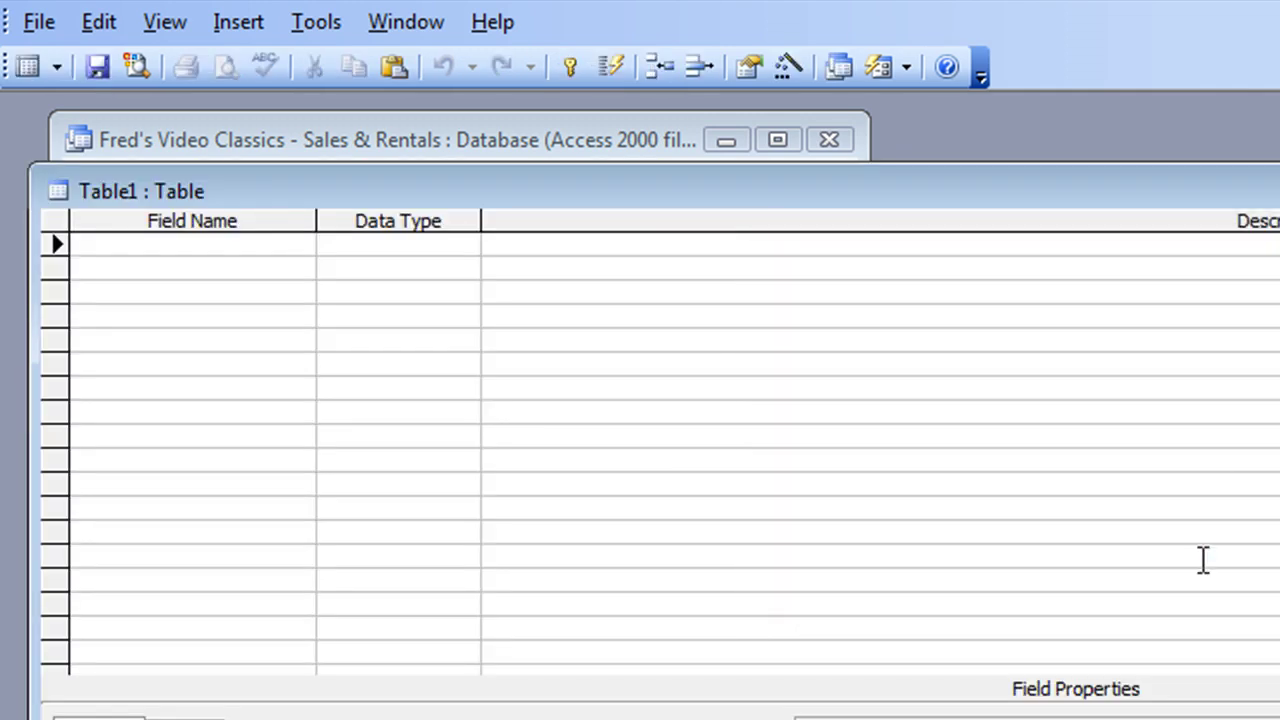
# Step: Define the first field as Customer ID with the AutoNumber data type
pyautogui.moveTo(1205, 189); pyautogui.dragTo(1193, 146)
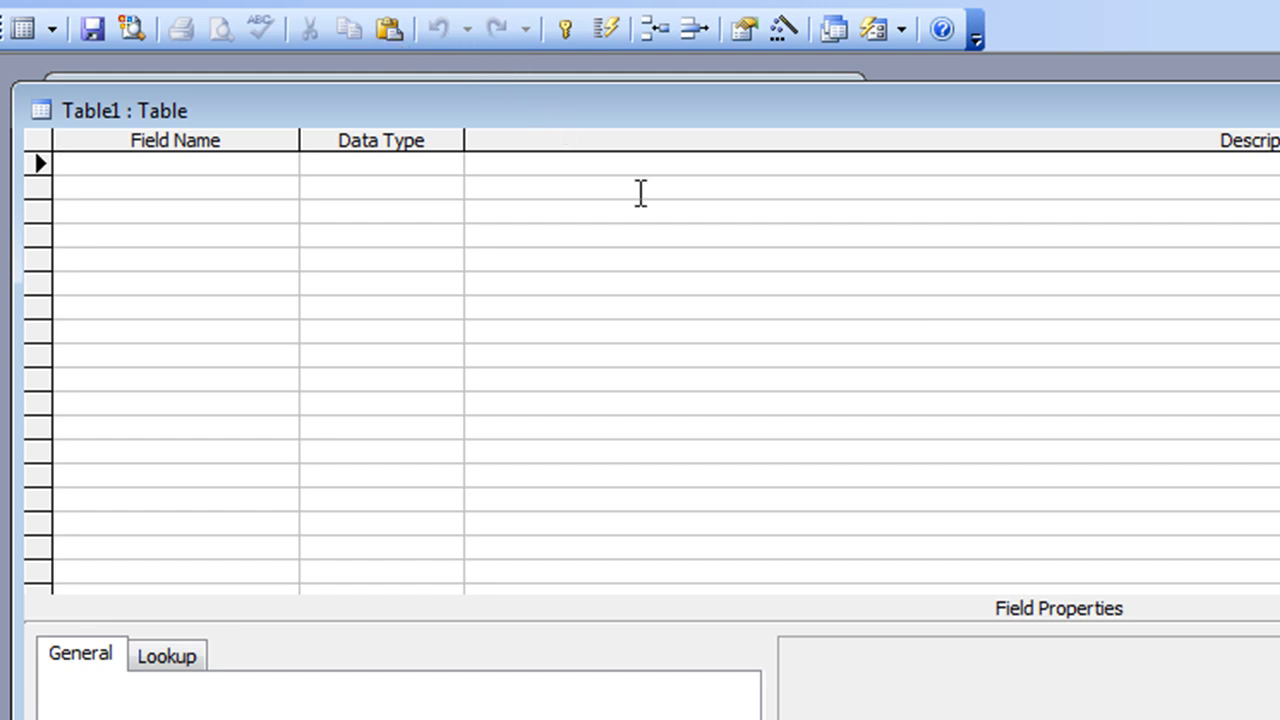
pyautogui.write('Customer I')
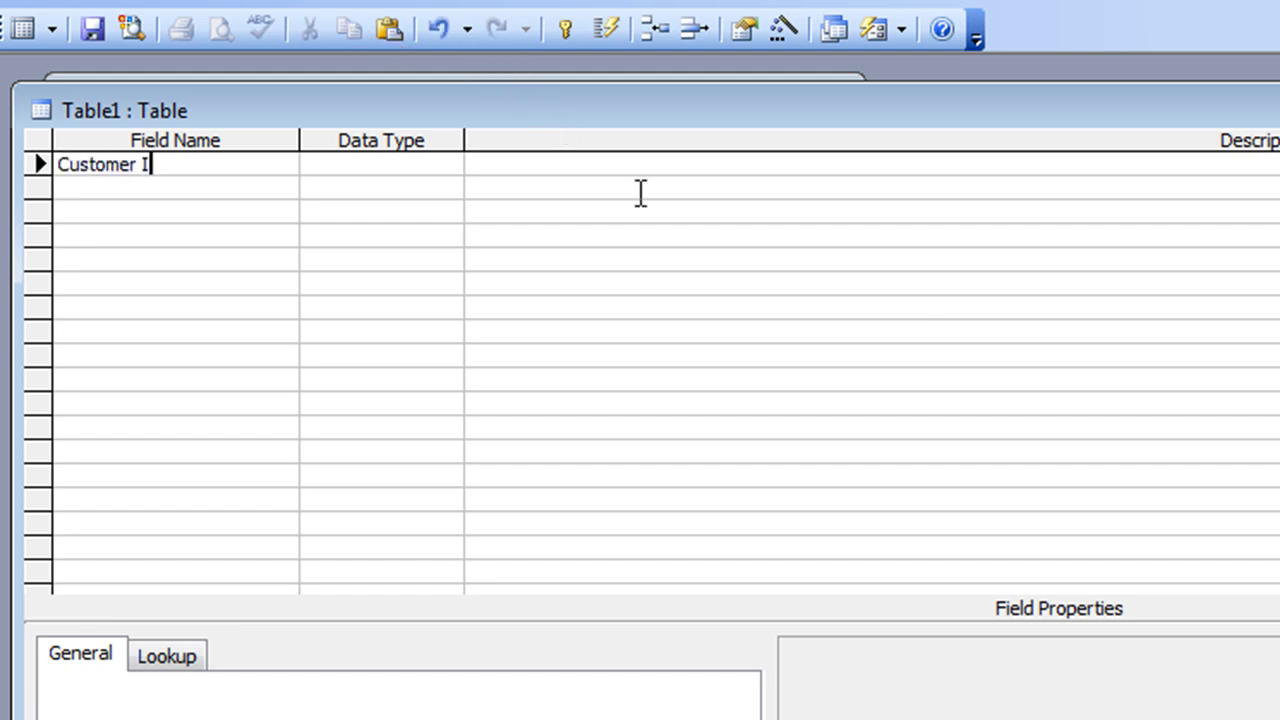
pyautogui.write('D')
pyautogui.press('Tab')
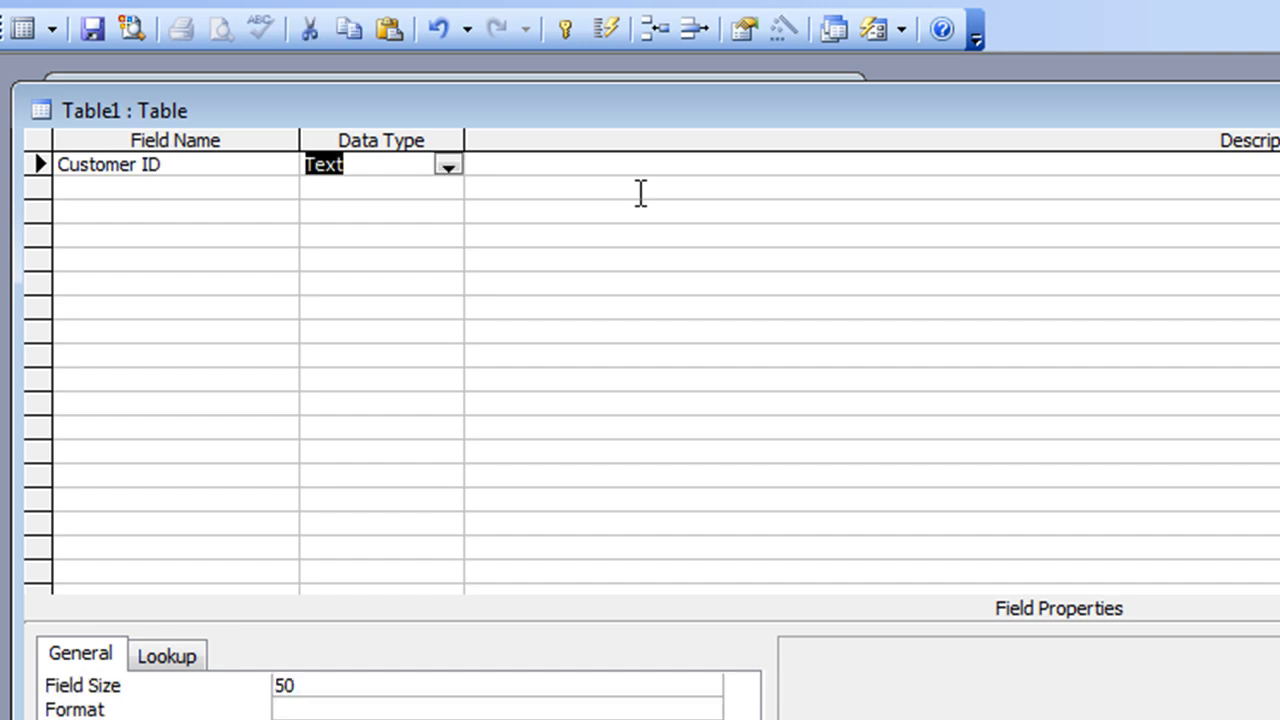
pyautogui.click(448, 165)
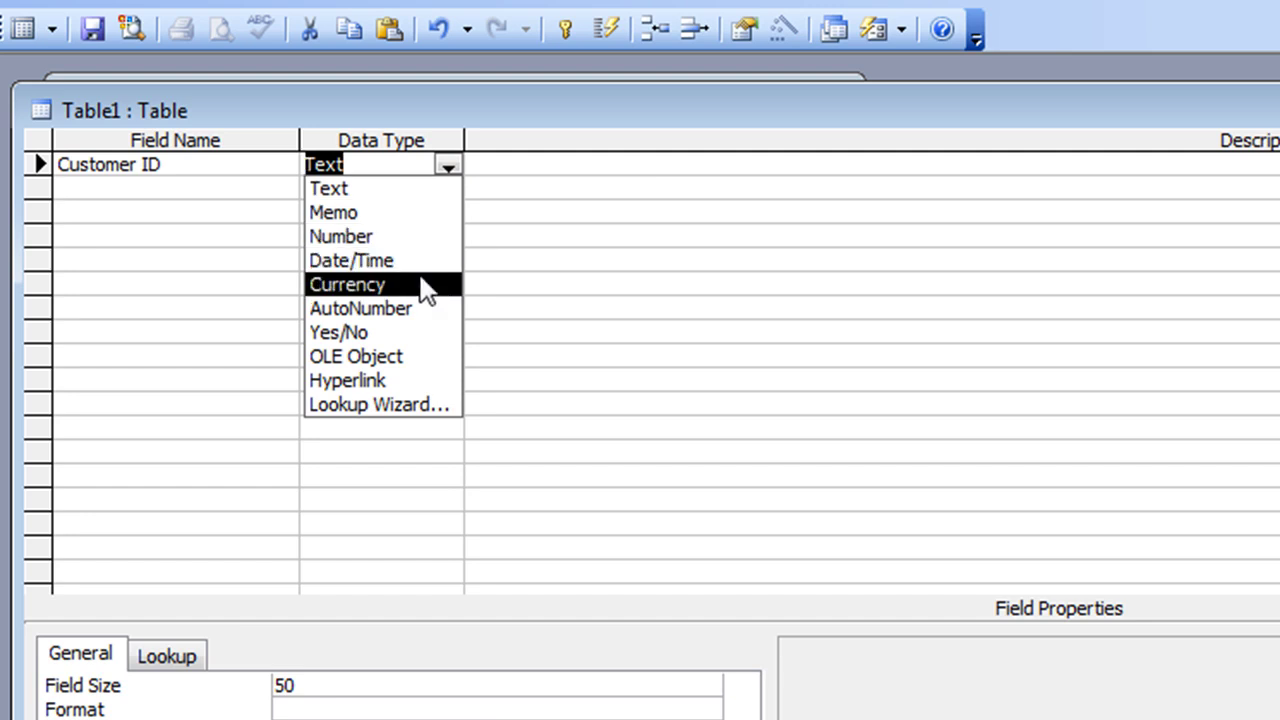
pyautogui.click(411, 310)
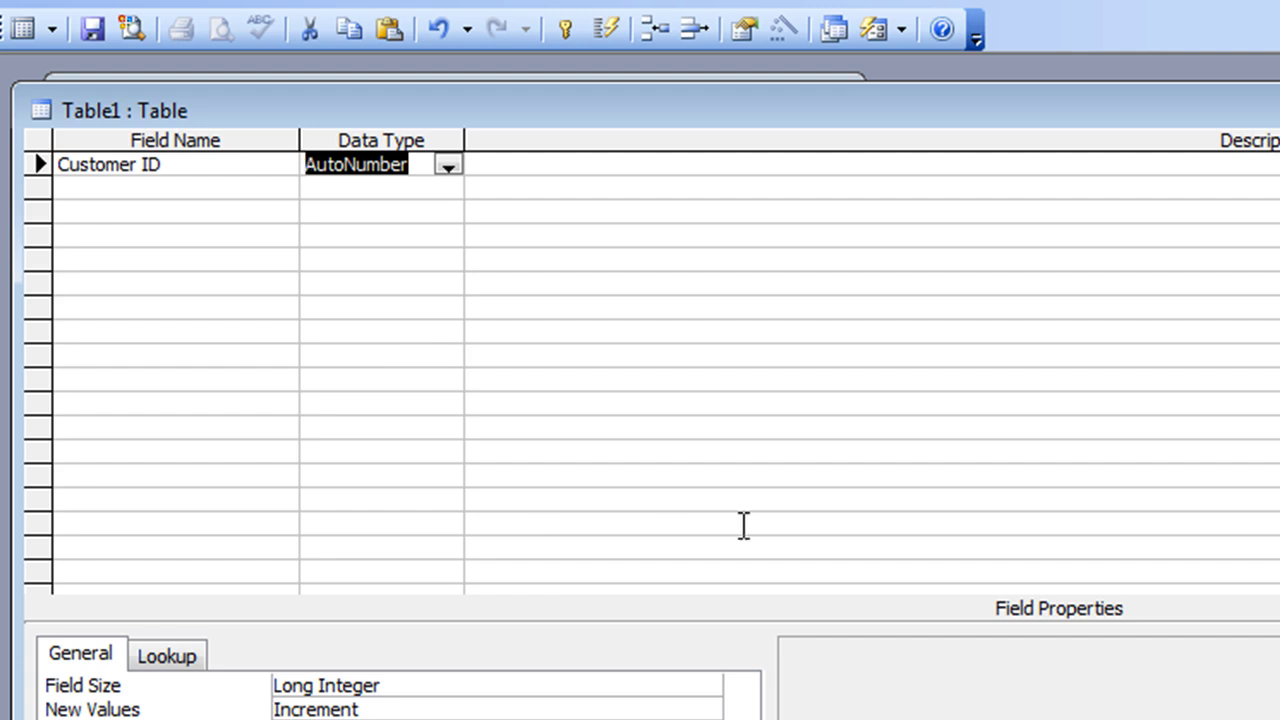
pyautogui.click(145, 180)
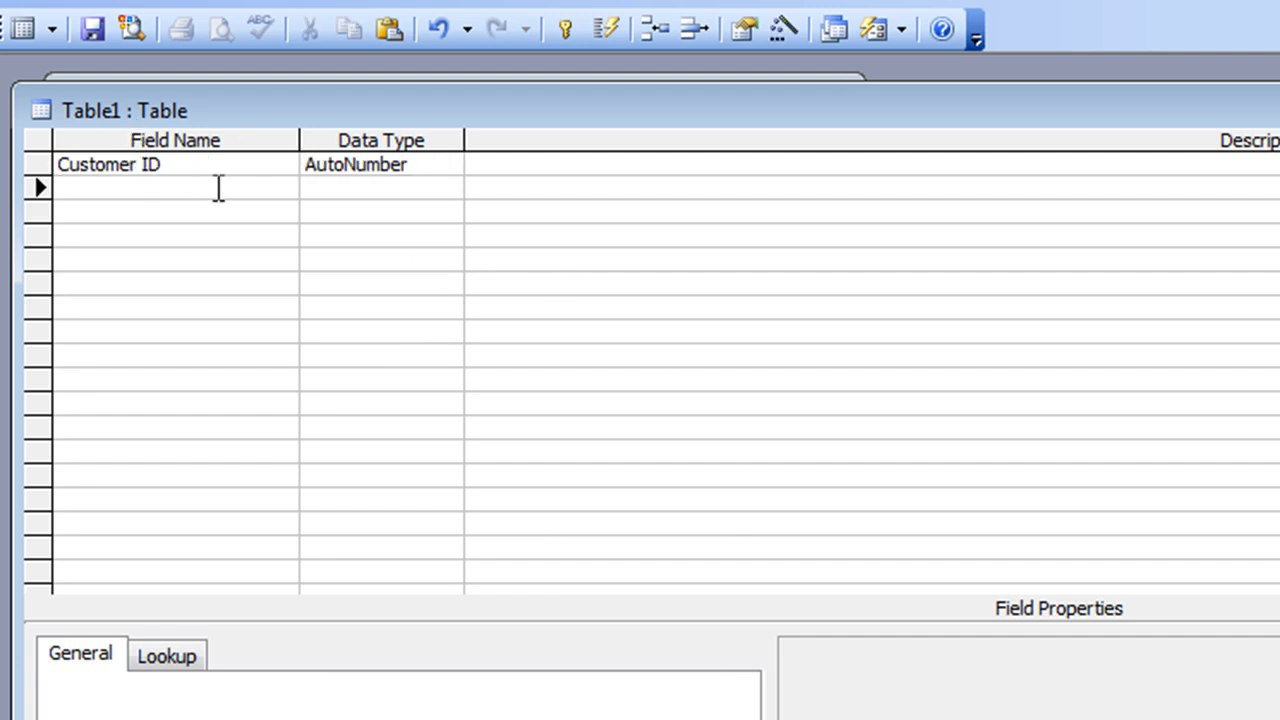
# Step: Add First Name as a Text field with Required Yes and Allow Zero Length No
pyautogui.write('First Name')
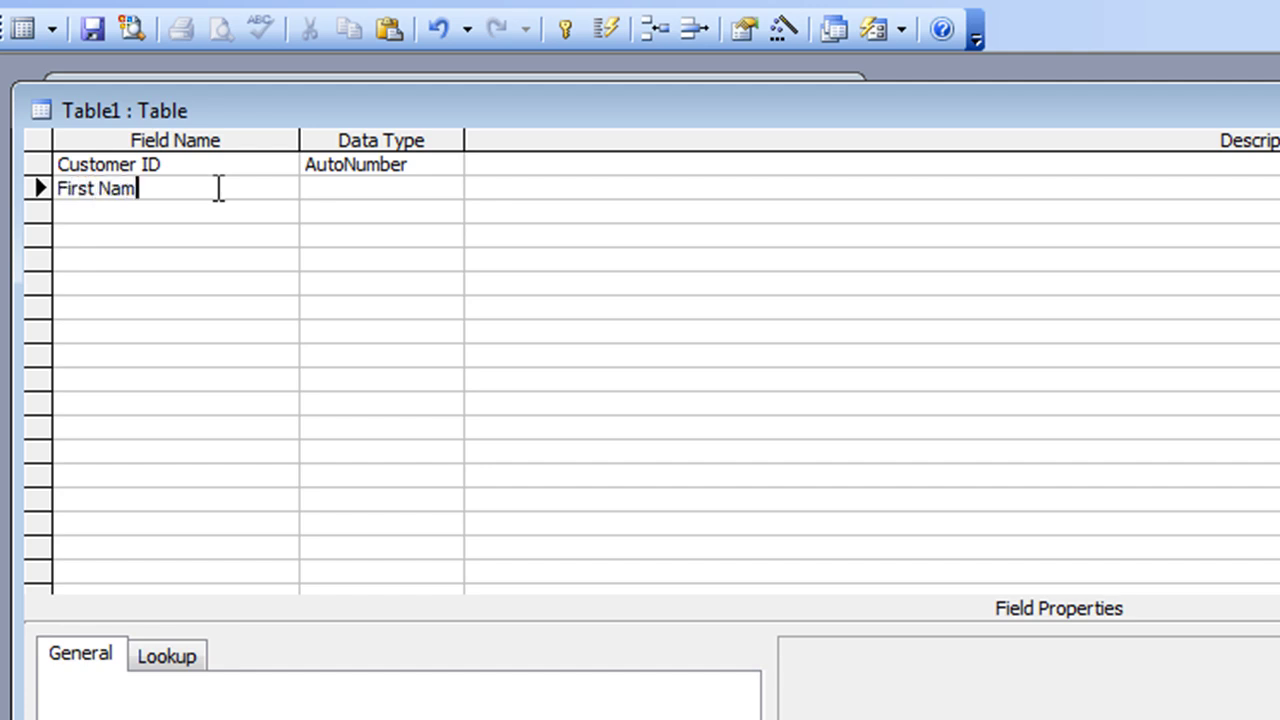
pyautogui.press('Tab')
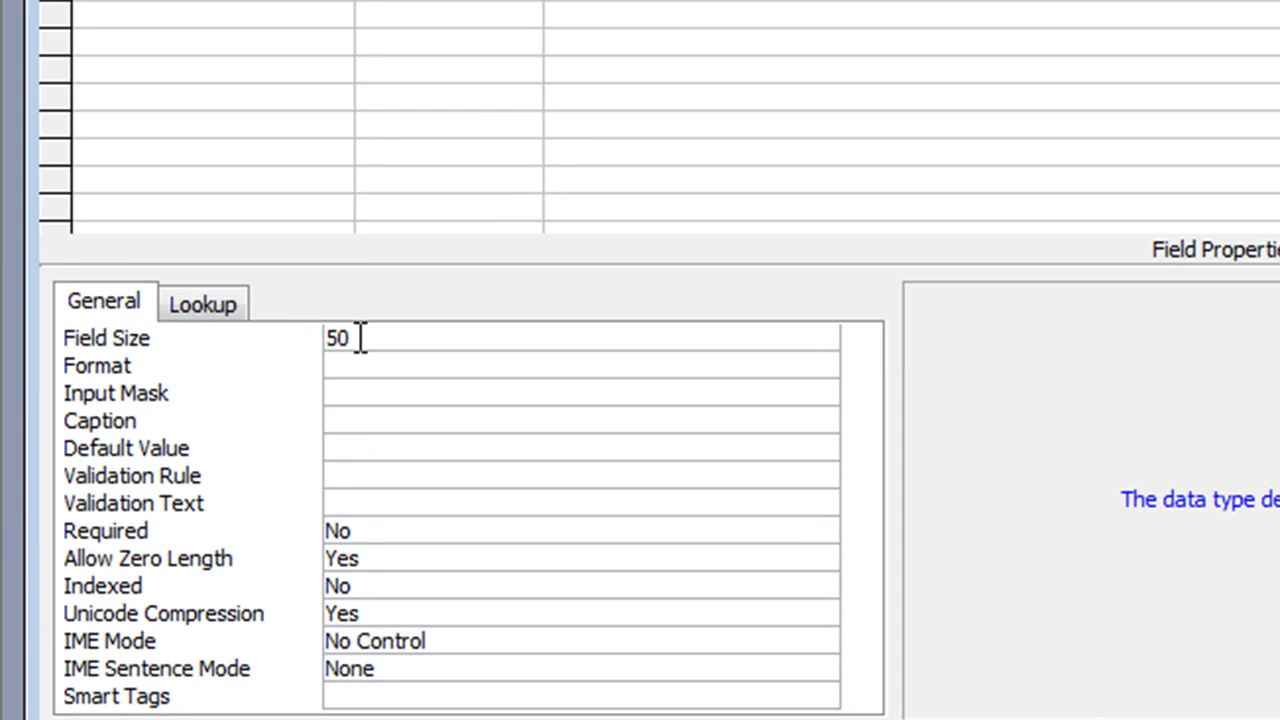
pyautogui.click(403, 528)
pyautogui.click(824, 533)
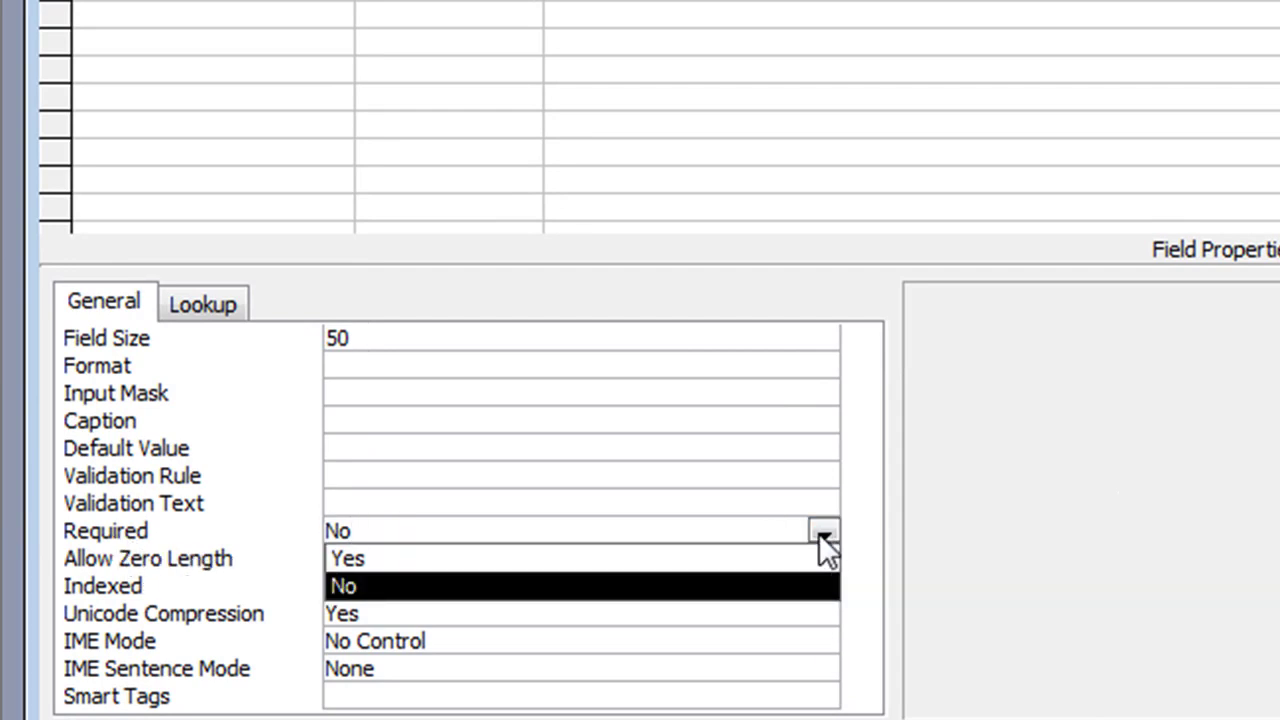
pyautogui.click(626, 558)
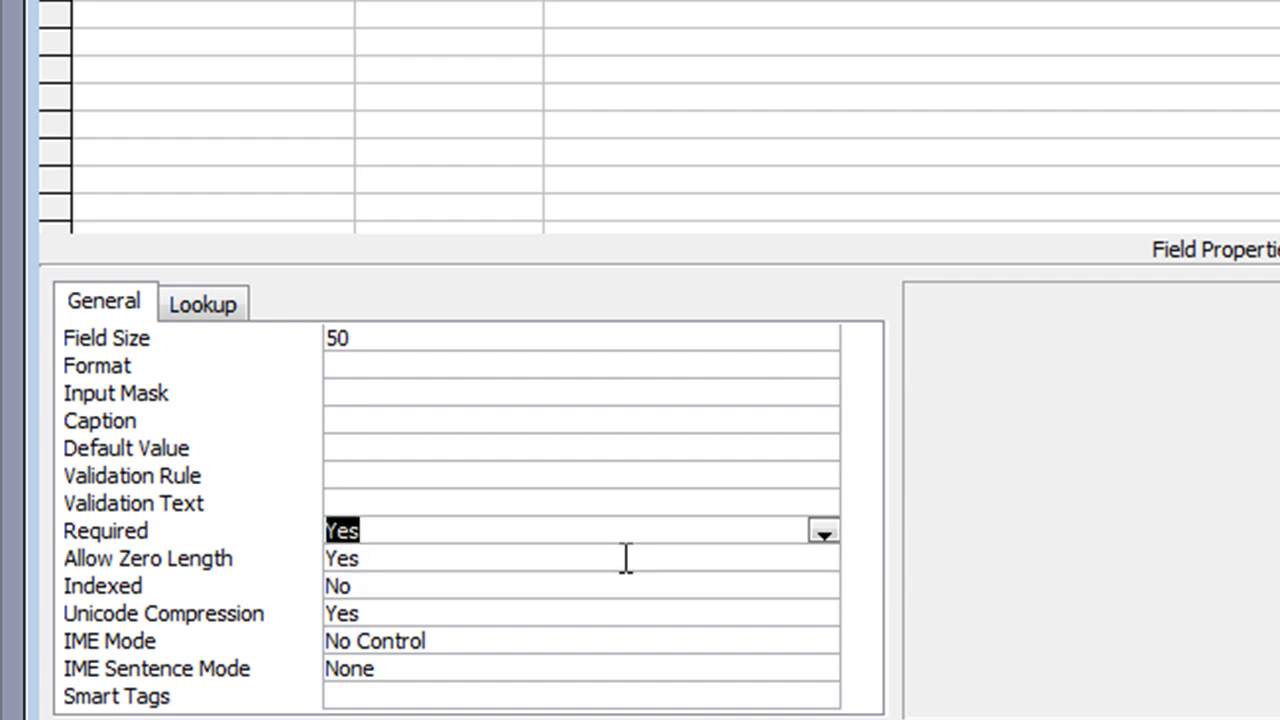
pyautogui.click(492, 552)
pyautogui.click(820, 561)
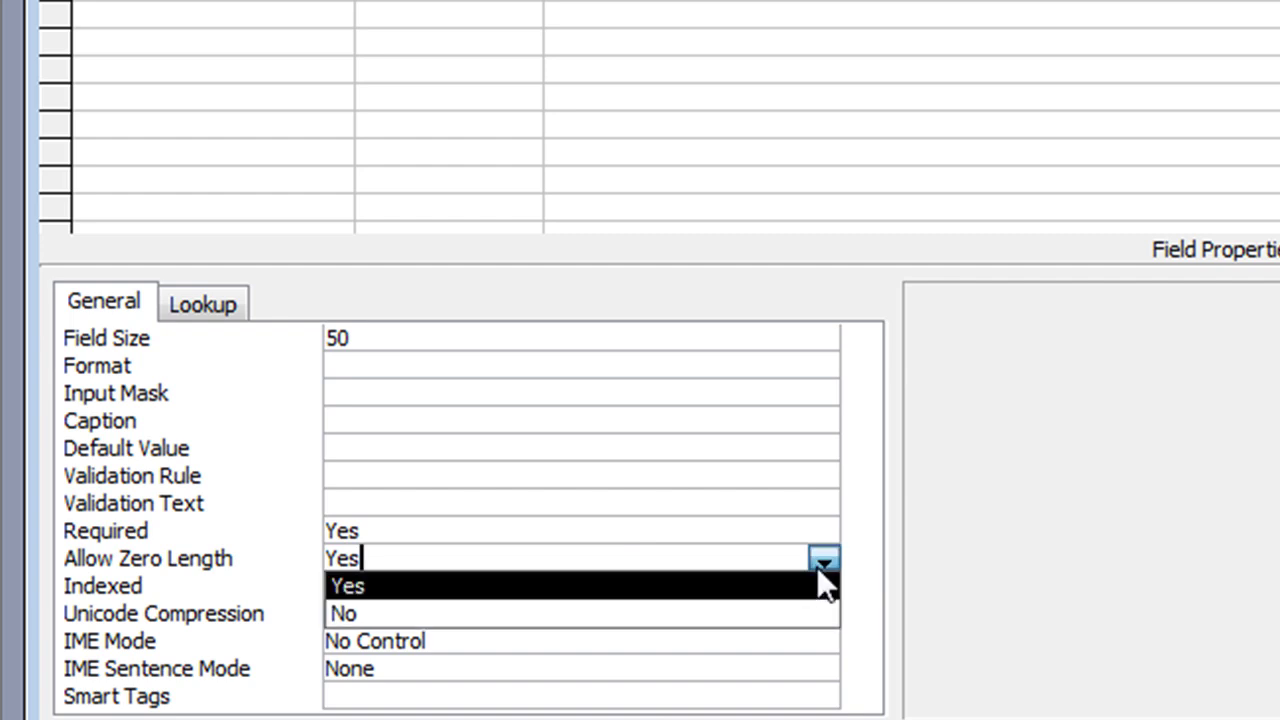
pyautogui.click(512, 612)
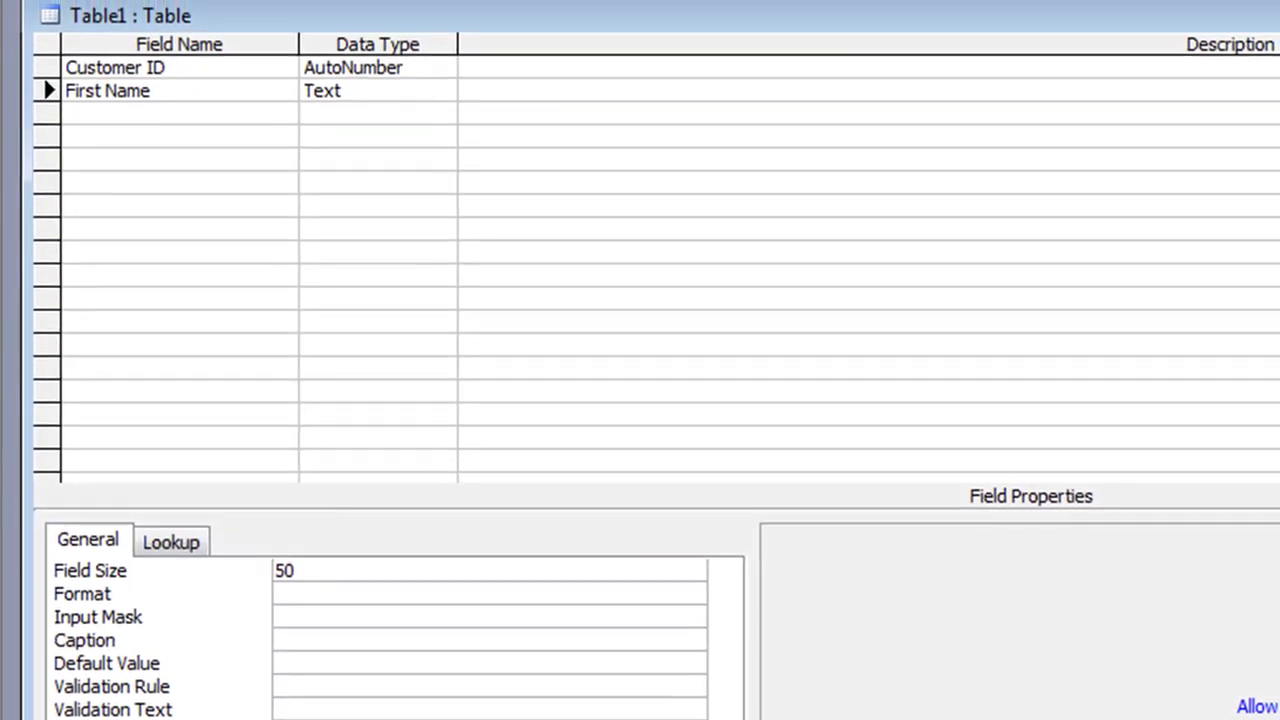
# Step: Add a Last Name field in row three, keeping the Text data type
pyautogui.click(162, 53)
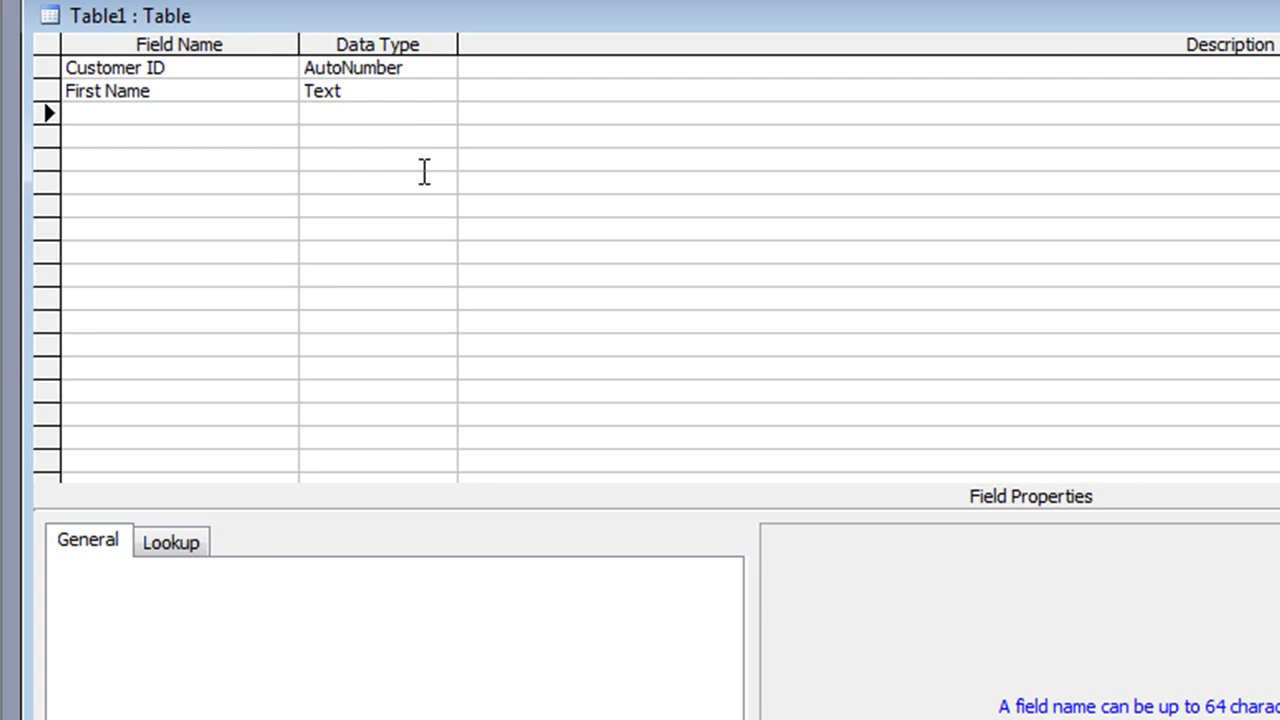
pyautogui.write('Last Name')
pyautogui.press('Tab')
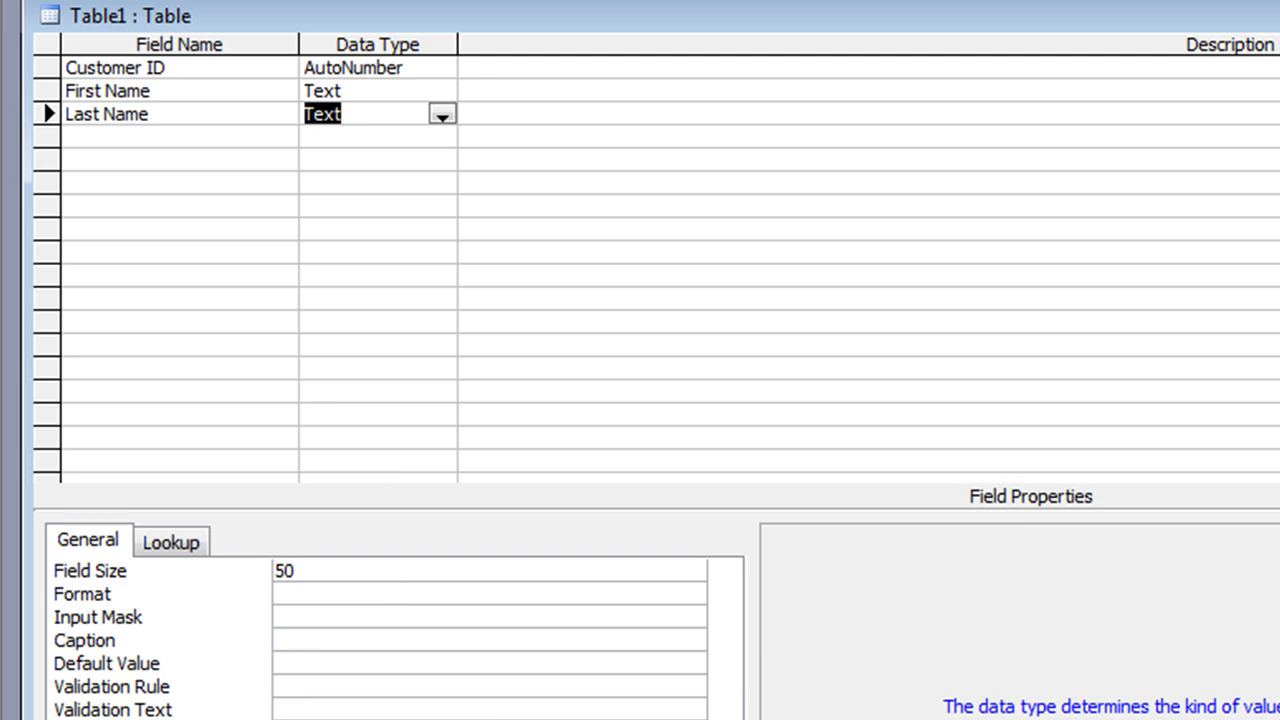
pyautogui.press('Tab')
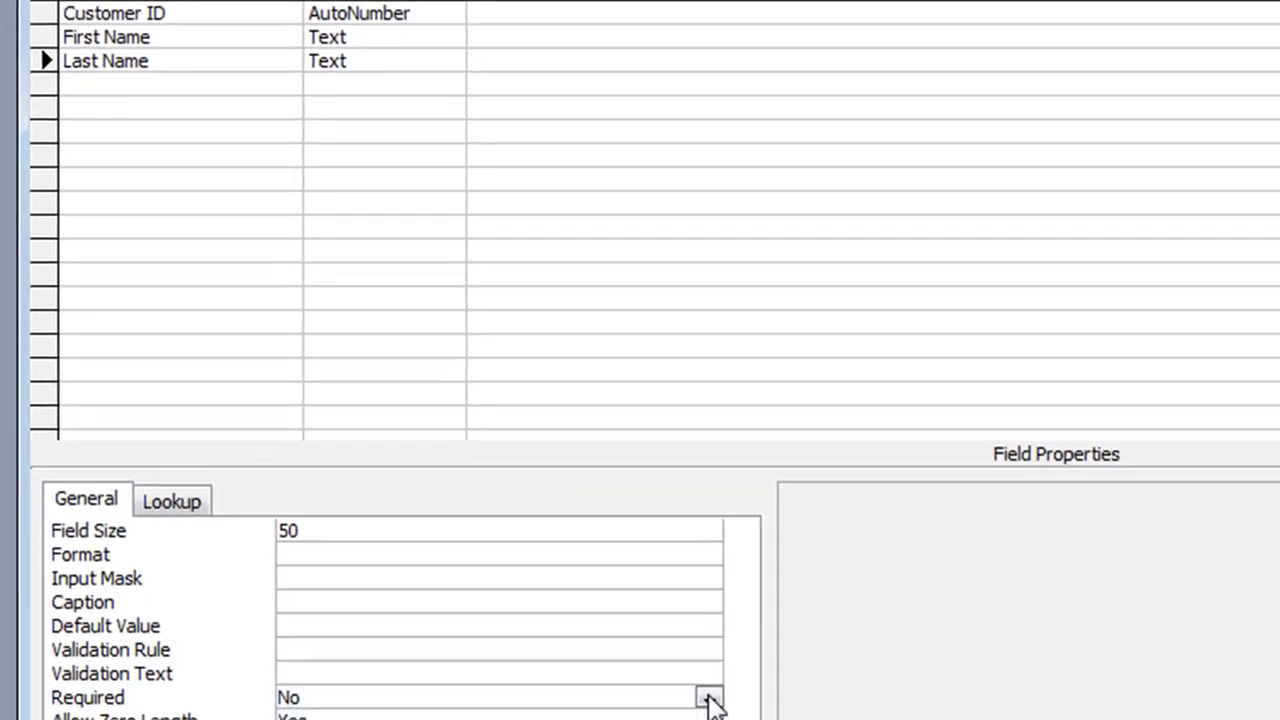
# Step: Set Last Name's Required to Yes and Allow Zero Length to No
pyautogui.click(700, 719)
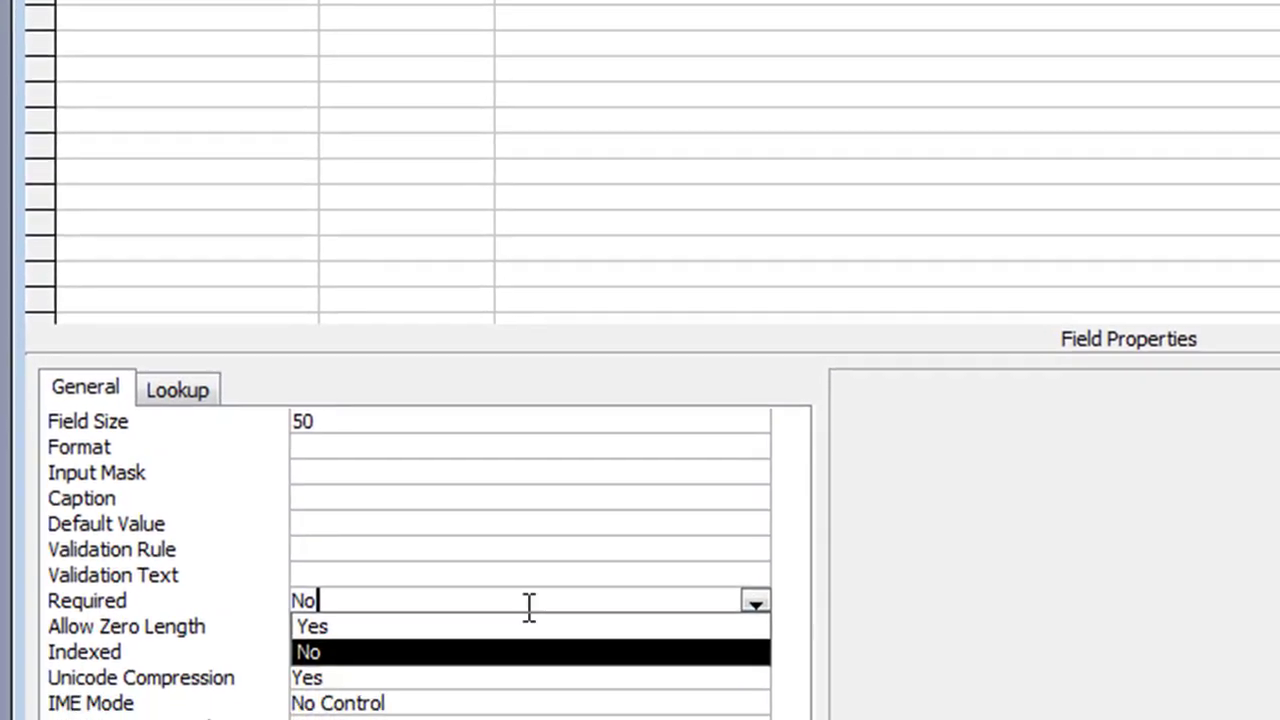
pyautogui.click(412, 719)
pyautogui.click(463, 537)
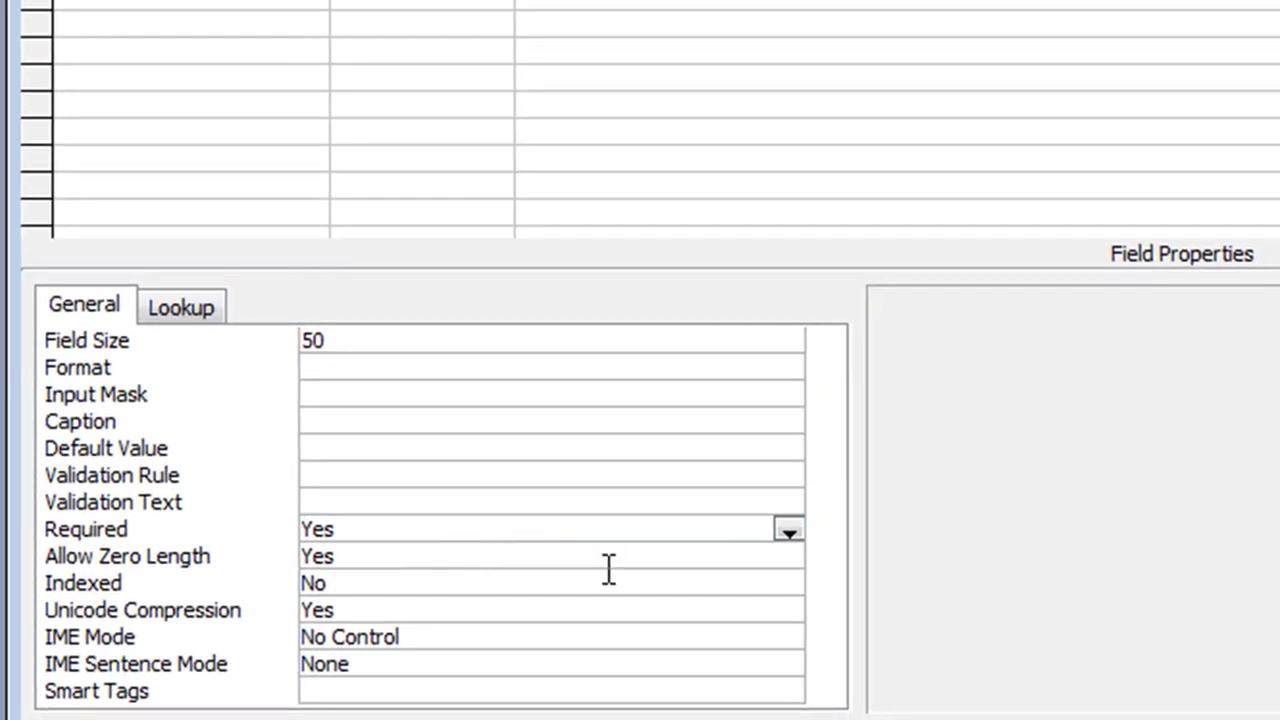
pyautogui.click(571, 554)
pyautogui.click(789, 558)
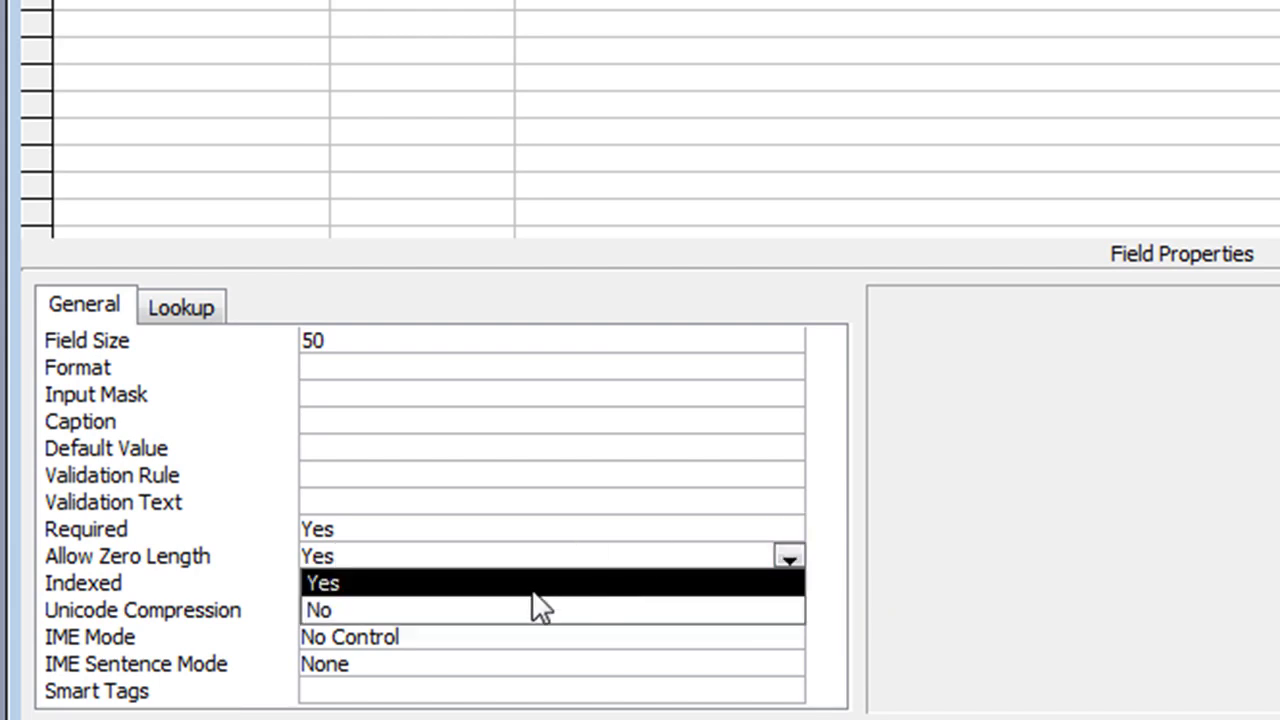
pyautogui.click(454, 628)
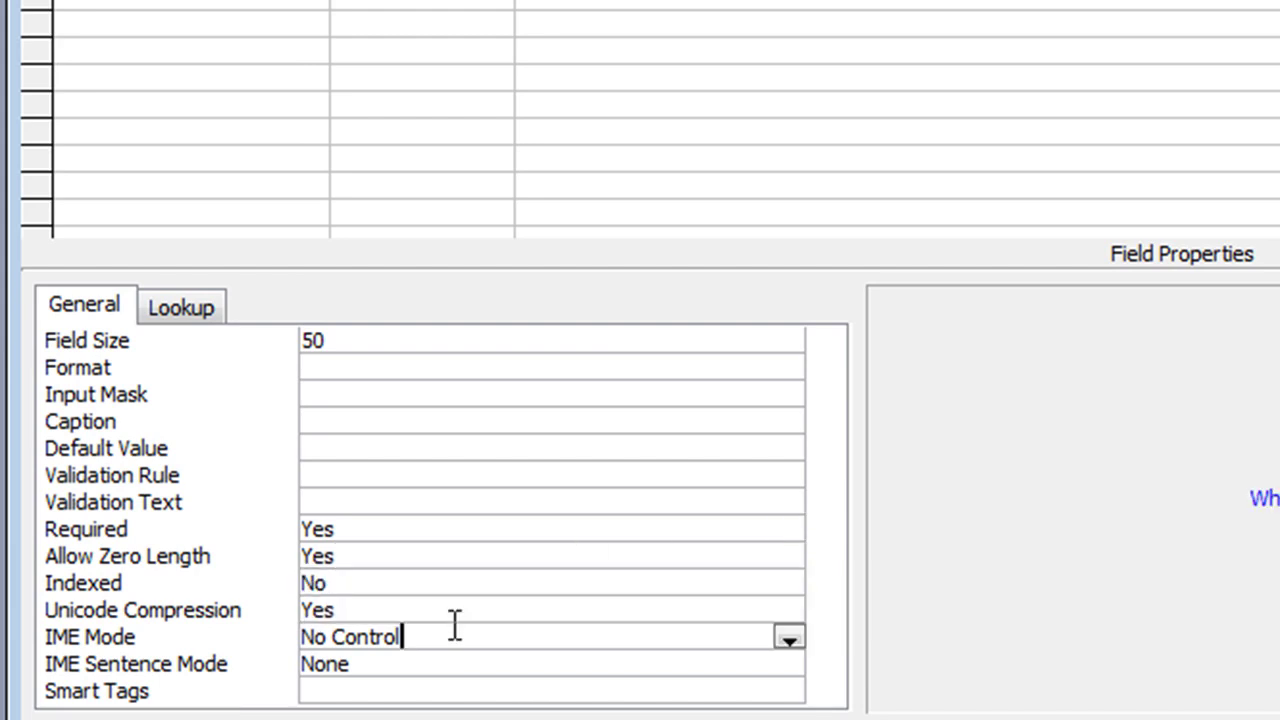
pyautogui.click(451, 548)
pyautogui.click(789, 558)
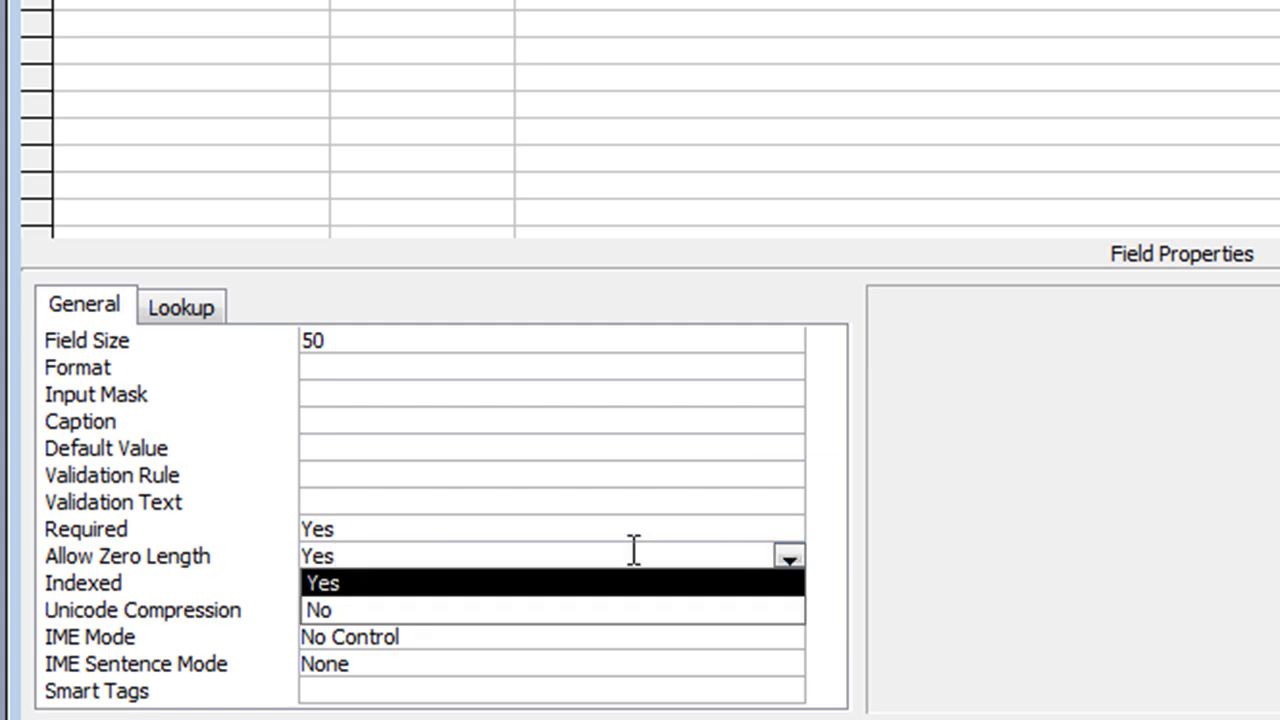
pyautogui.click(512, 609)
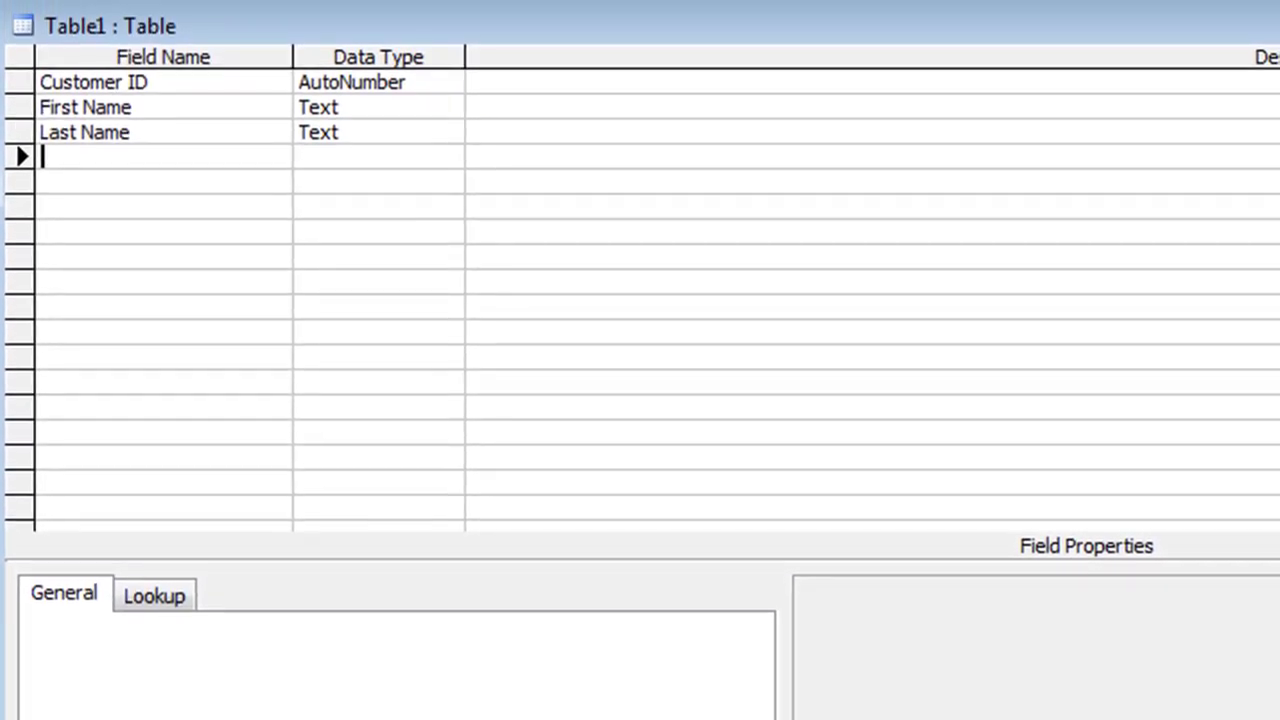
# Step: Add an Address Text field with its field size changed from 50 to 100
pyautogui.write('Adr')
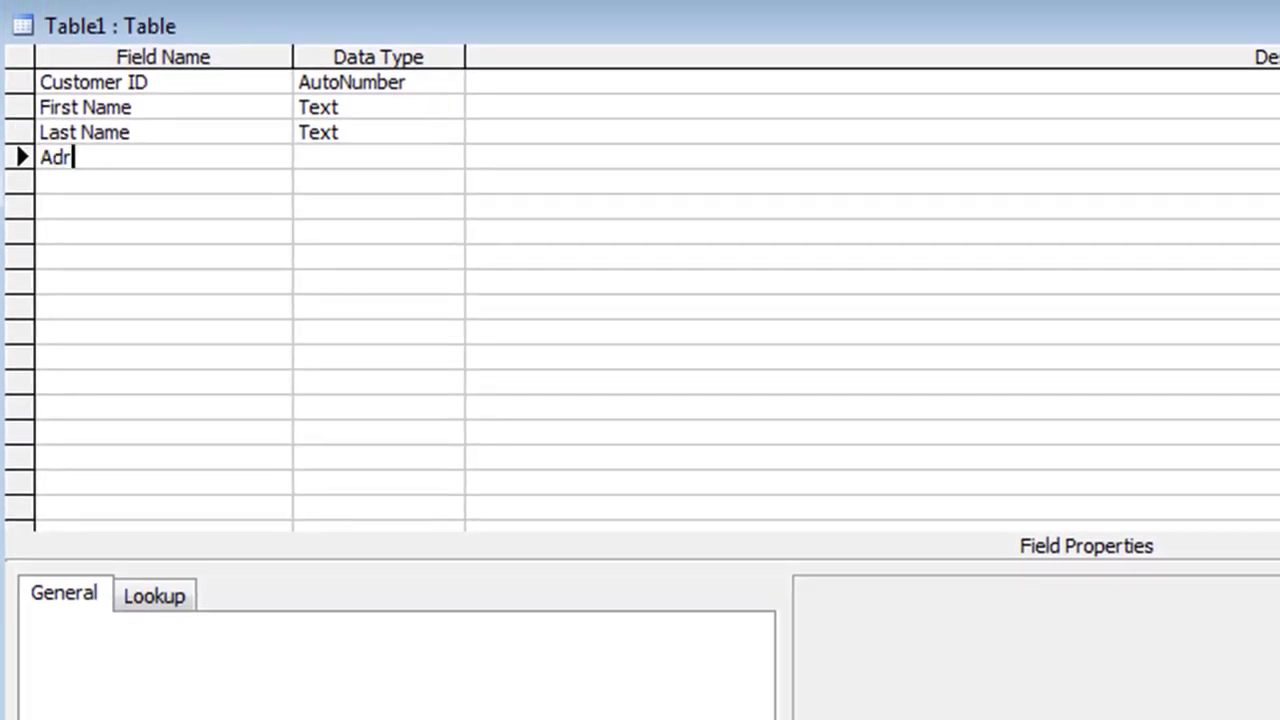
pyautogui.press('BackSpace')
pyautogui.press('BackSpace')
pyautogui.write('ddress')
pyautogui.press('Tab')
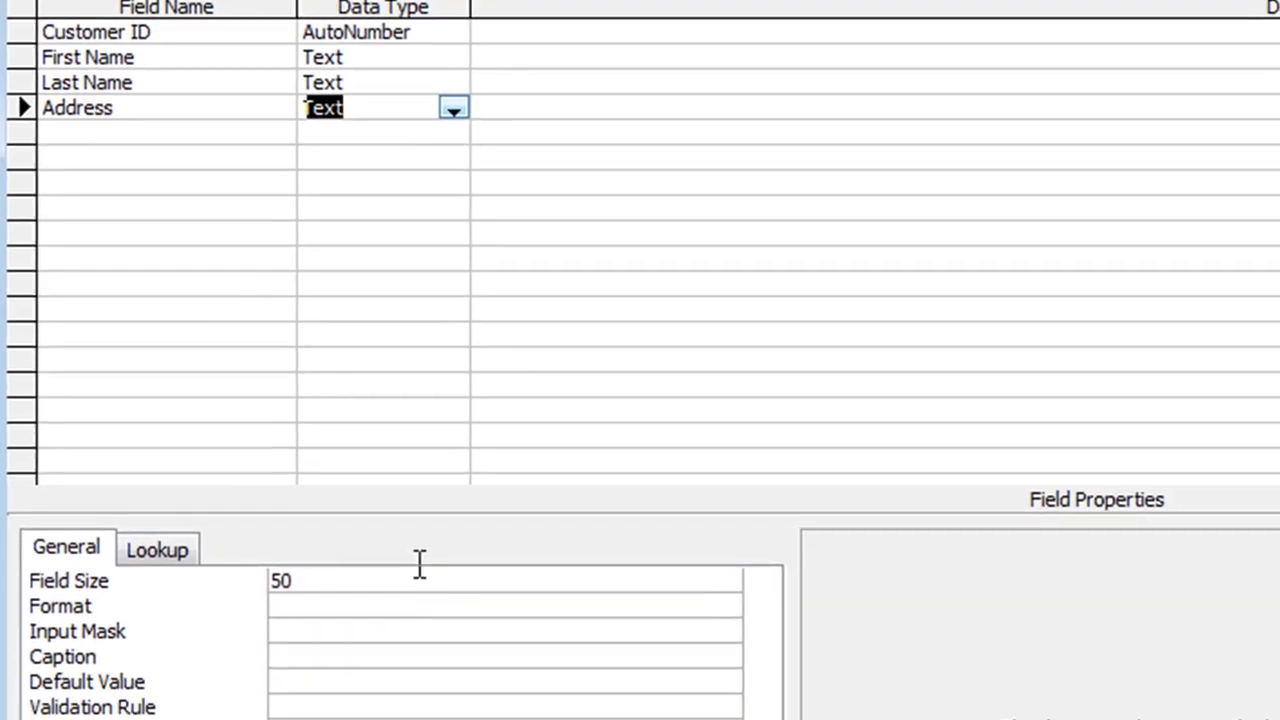
pyautogui.click(405, 625)
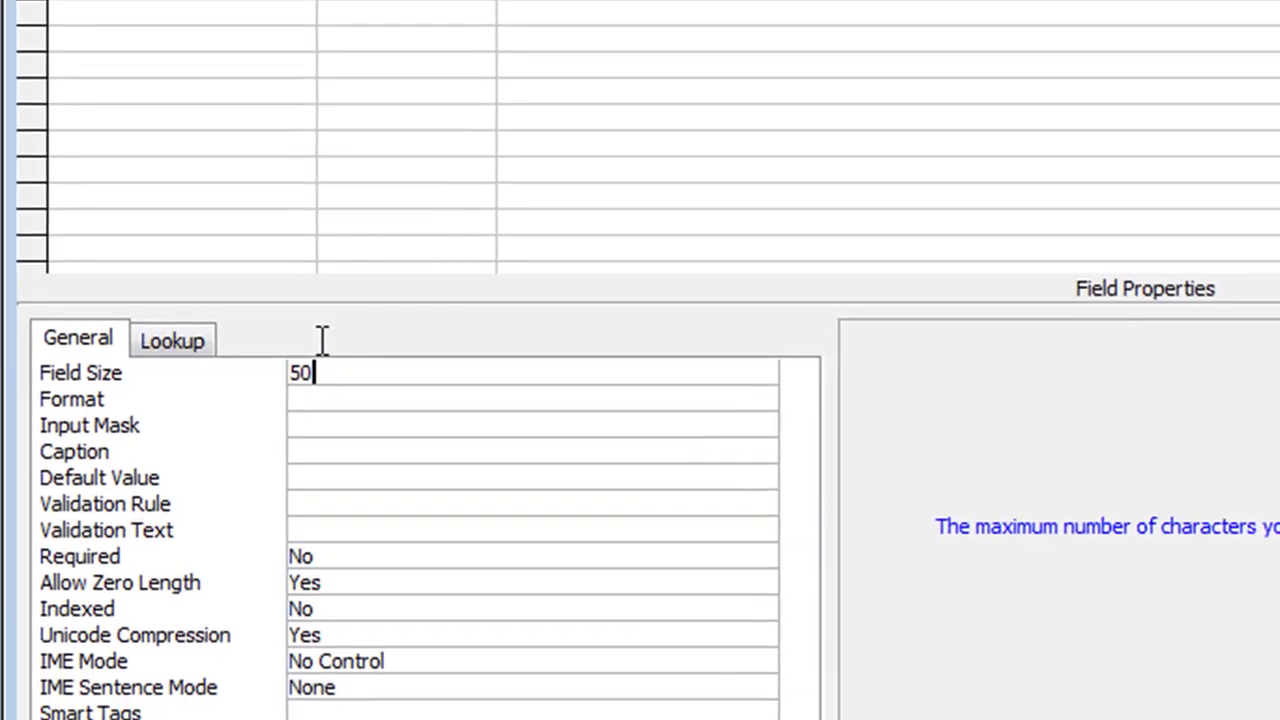
pyautogui.click(206, 629)
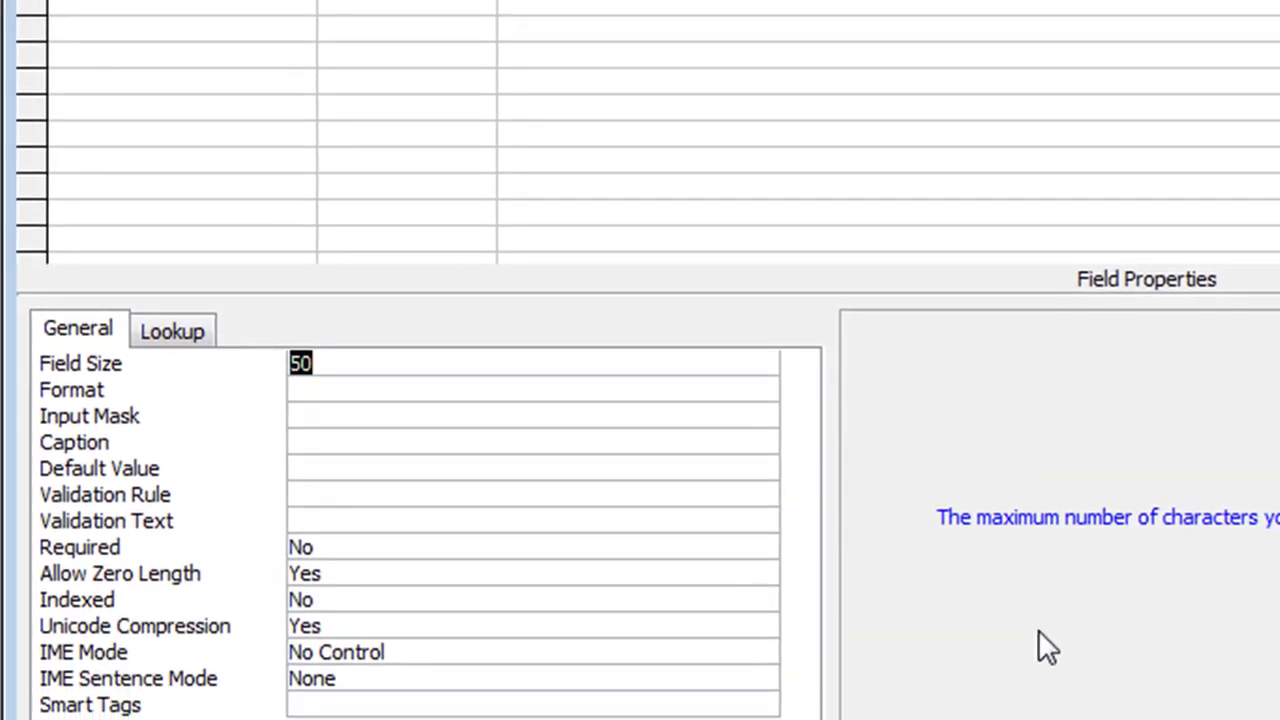
pyautogui.write('100')
# Step: Set Address to Required Yes and Allow Zero Length No
pyautogui.click(405, 543)
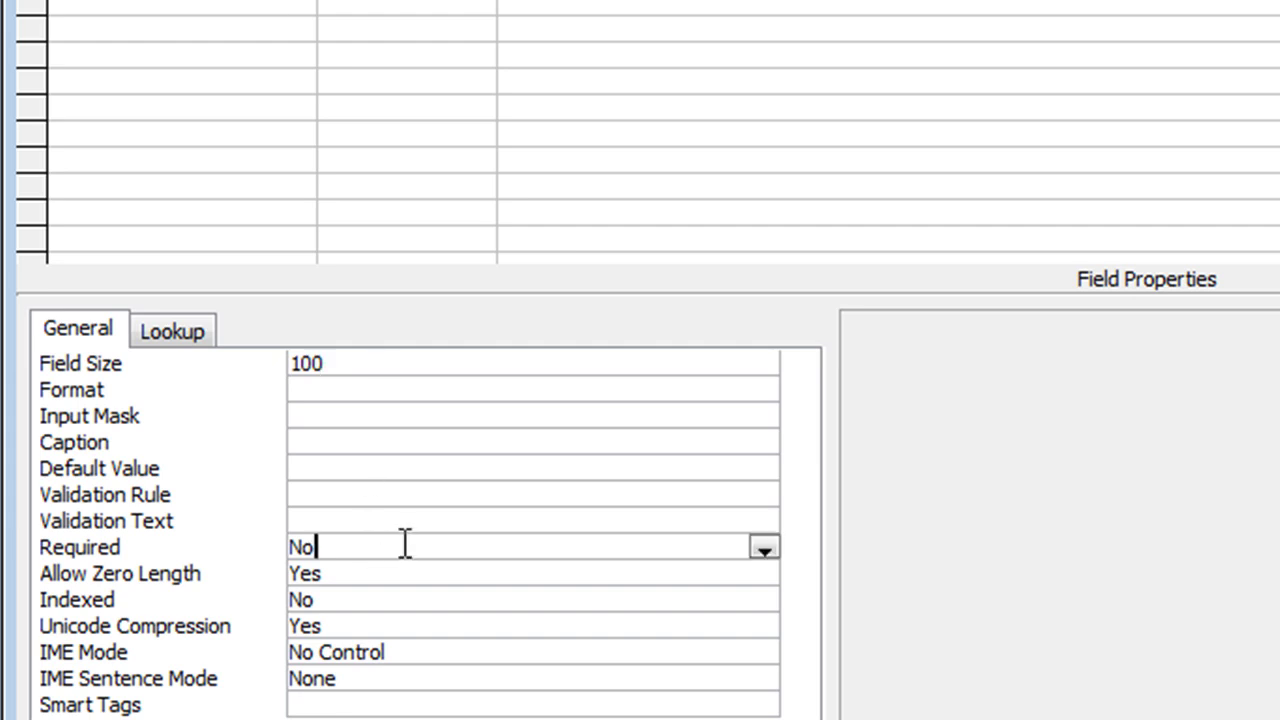
pyautogui.click(220, 547)
pyautogui.write('yes')
pyautogui.press('Return')
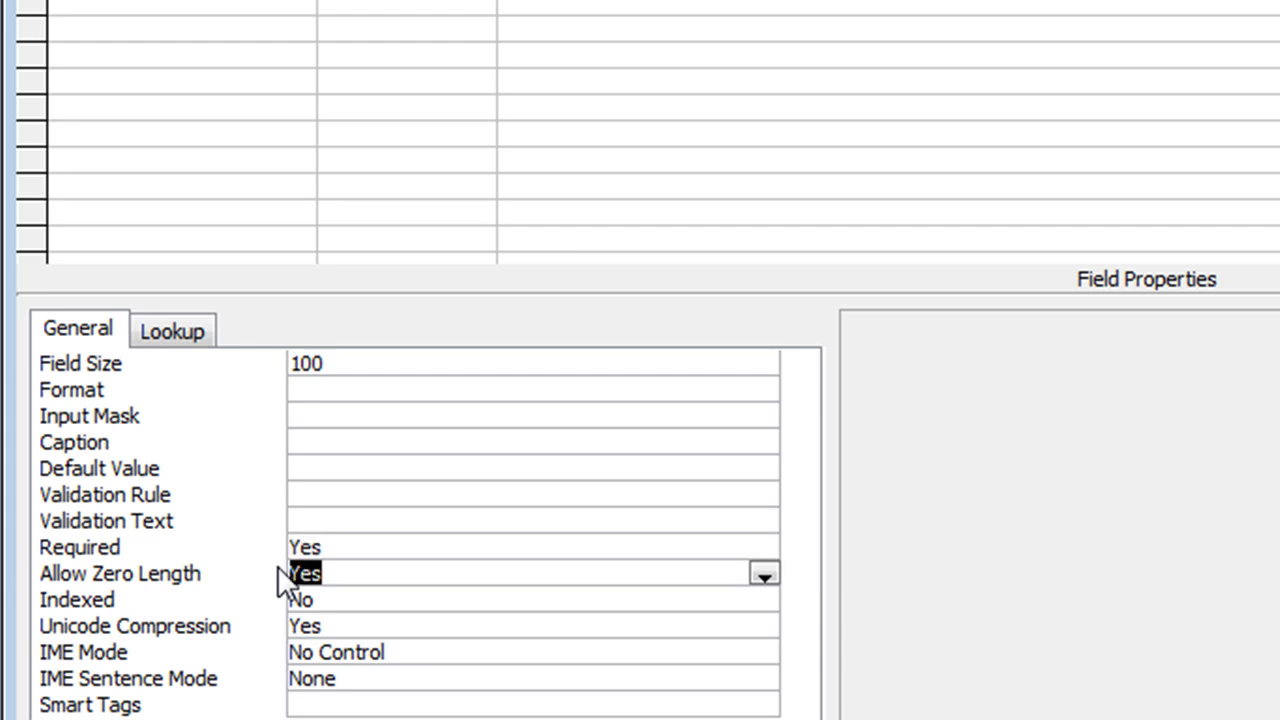
pyautogui.write('no')
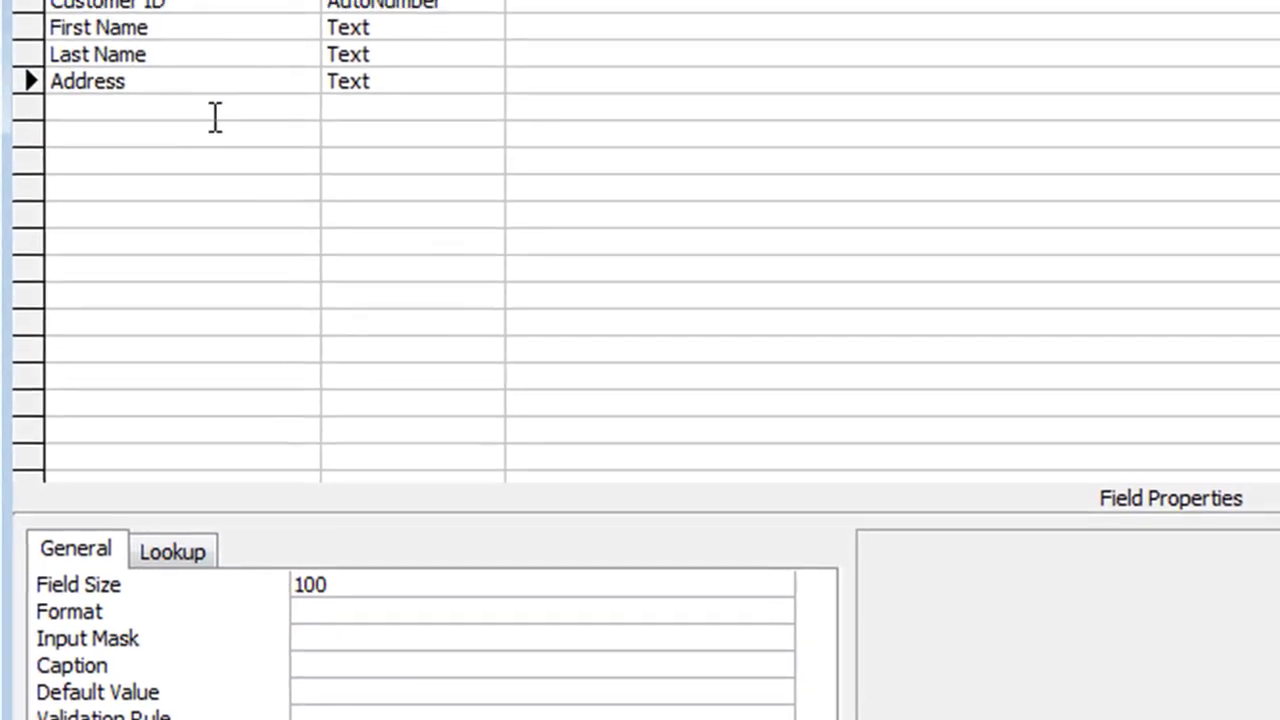
pyautogui.click(213, 0)
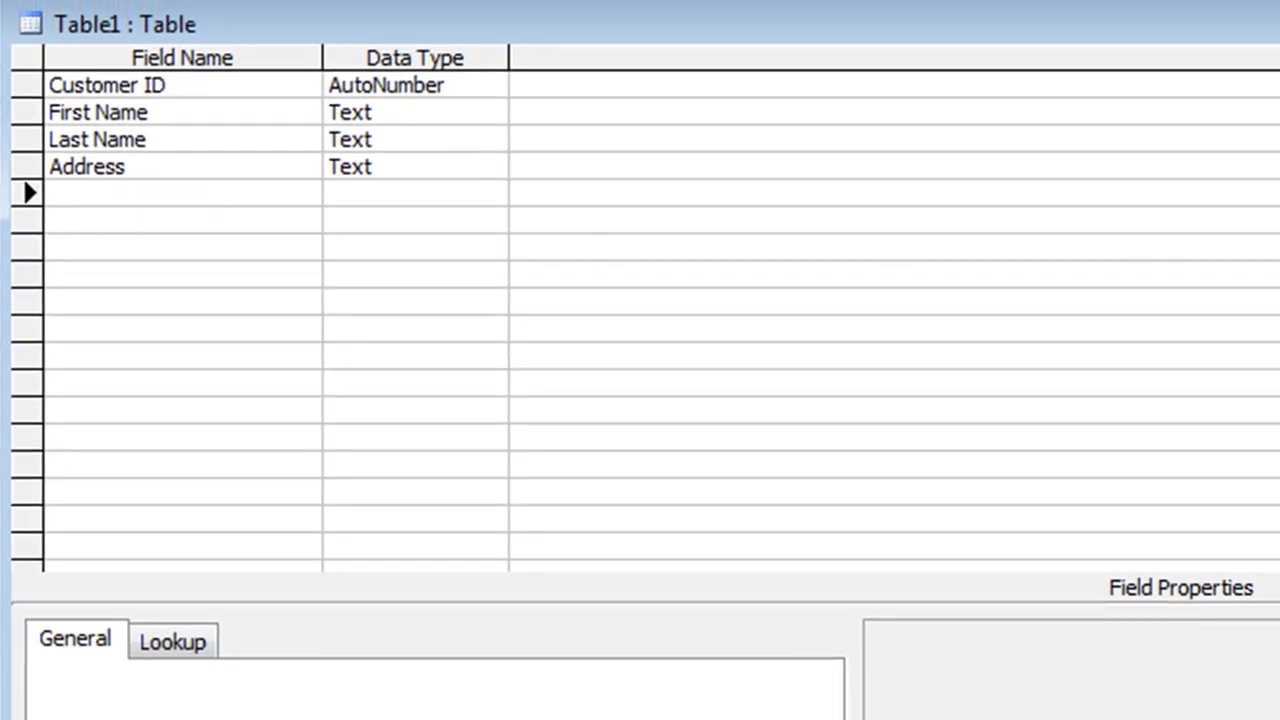
# Step: Add a City Text field with Required Yes and Allow Zero Length No
pyautogui.write('City')
pyautogui.press('Tab')
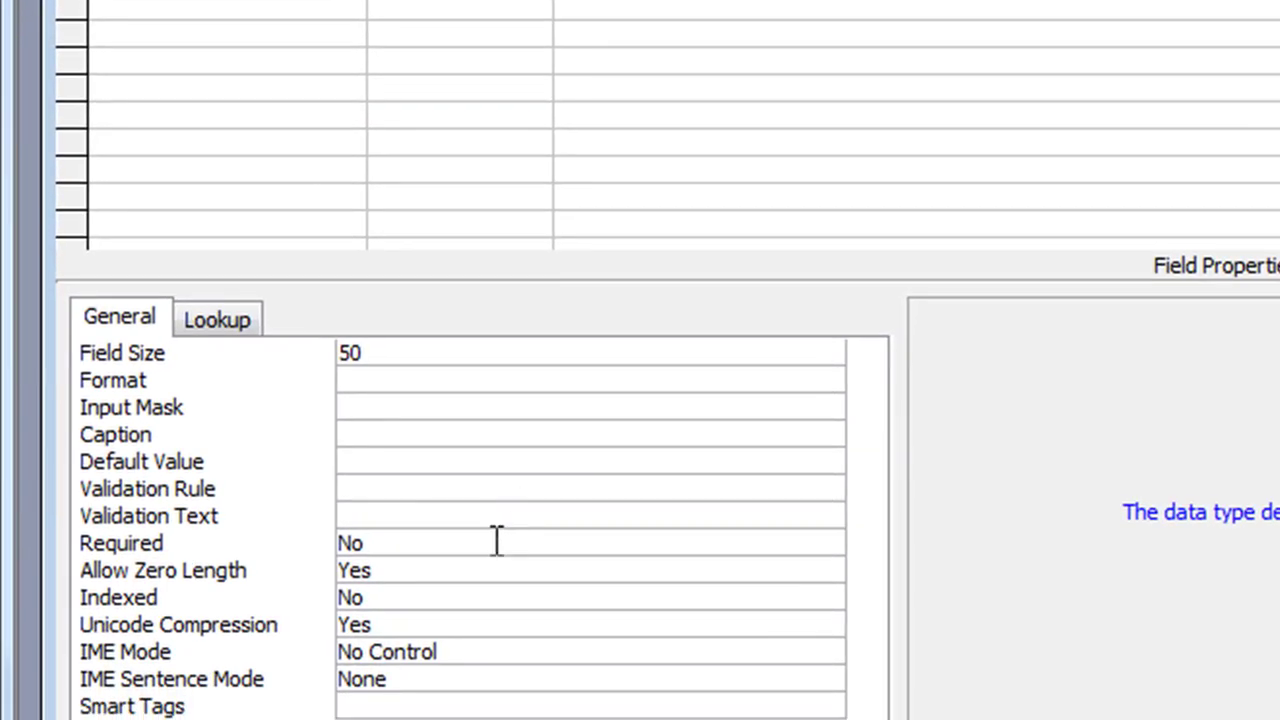
pyautogui.click(496, 541)
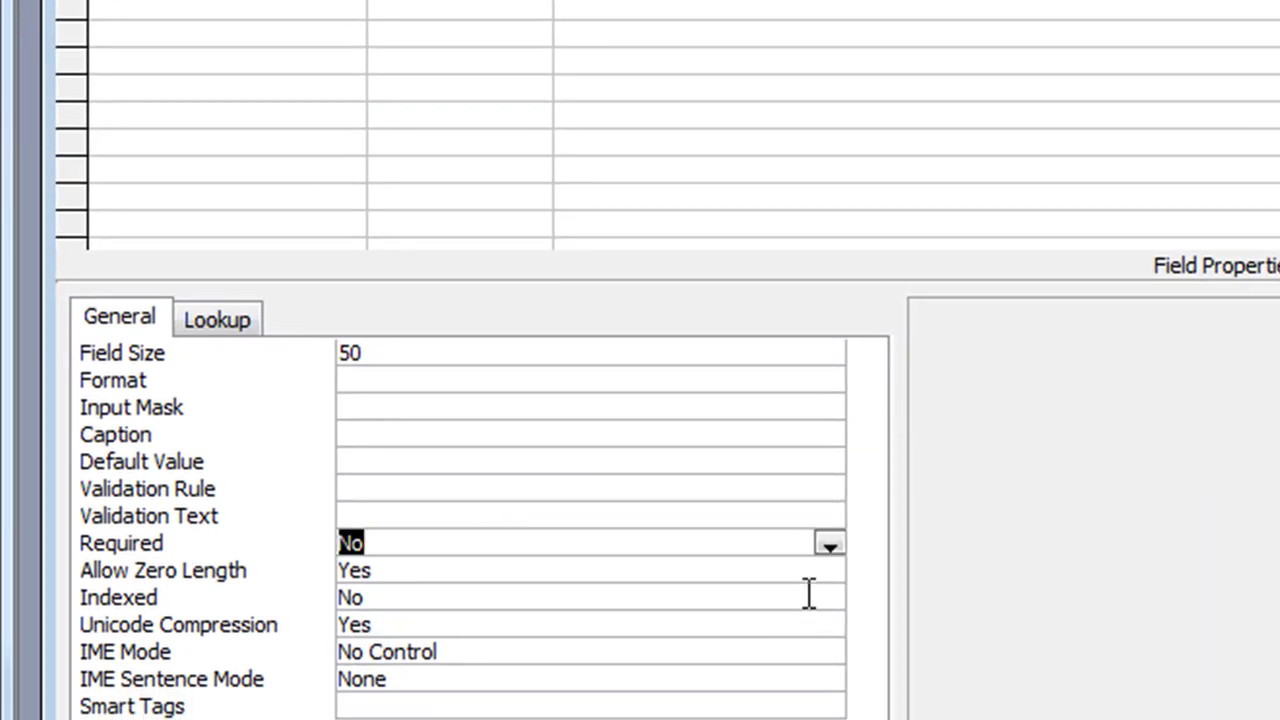
pyautogui.write('yes')
pyautogui.press('Return')
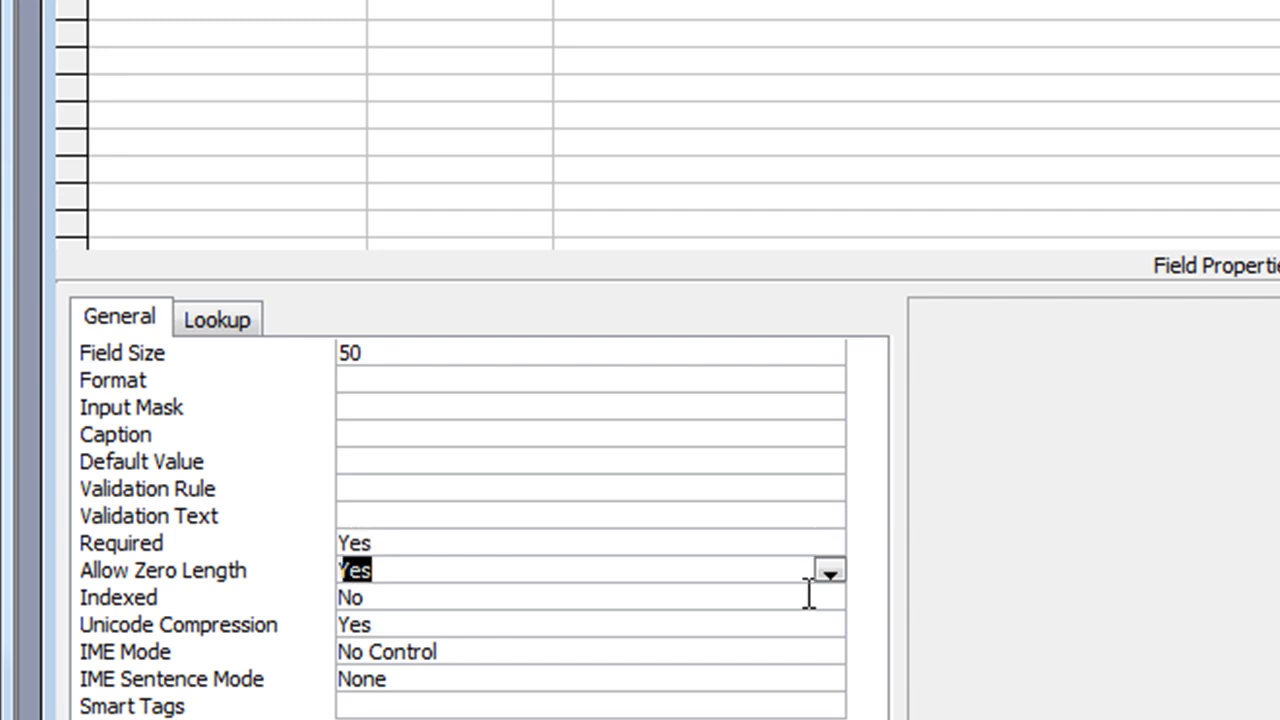
pyautogui.write('no')
pyautogui.press('Return')
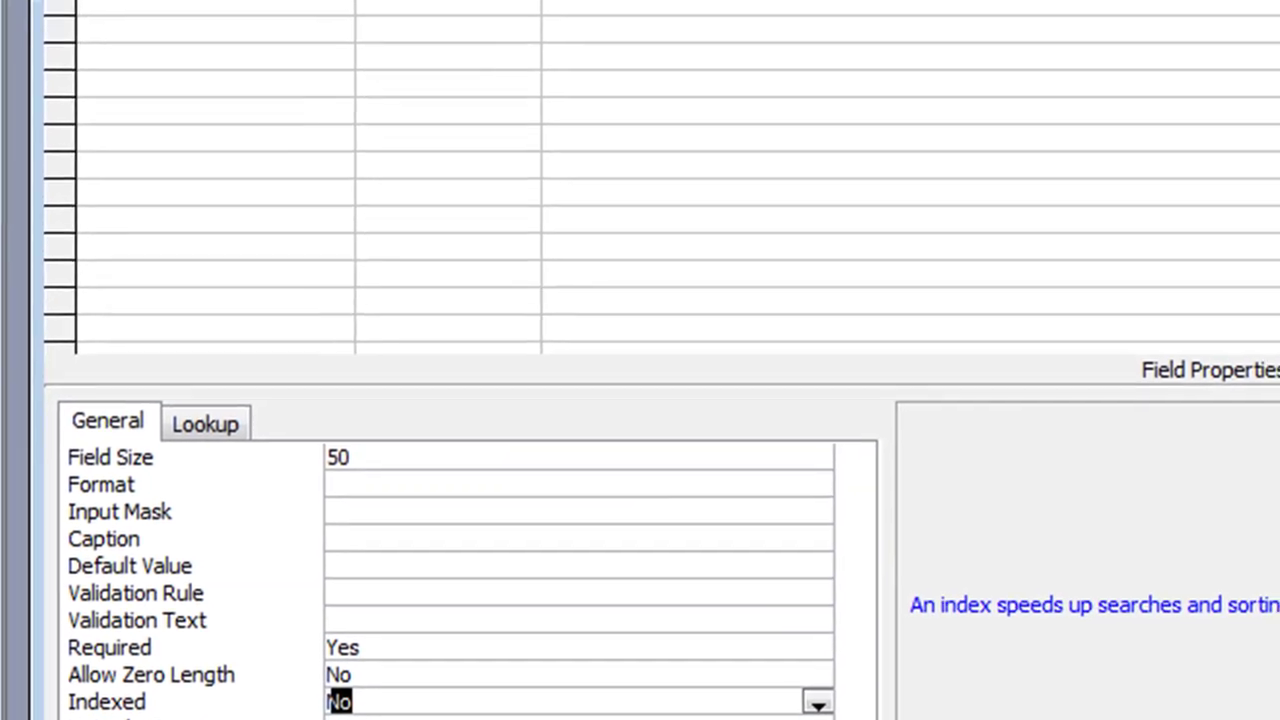
# Step: Add a Post Code Text field with field size 12
pyautogui.click(240, 166)
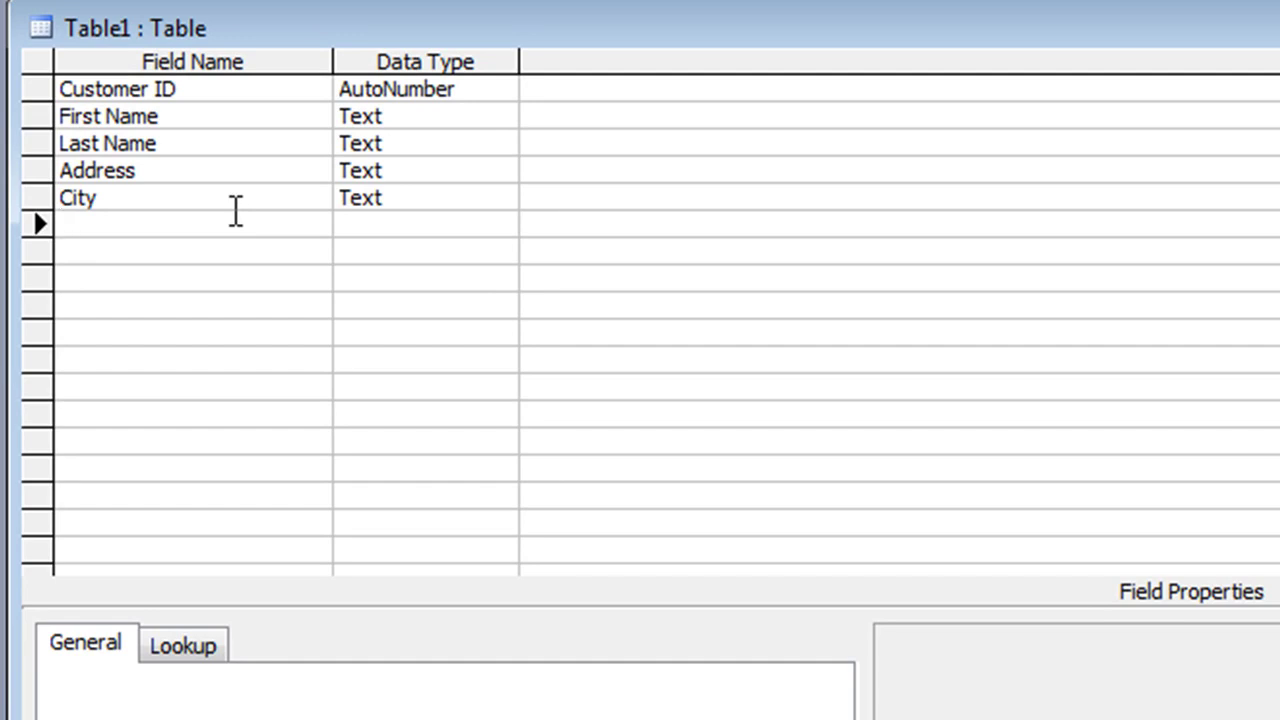
pyautogui.write('Post Code')
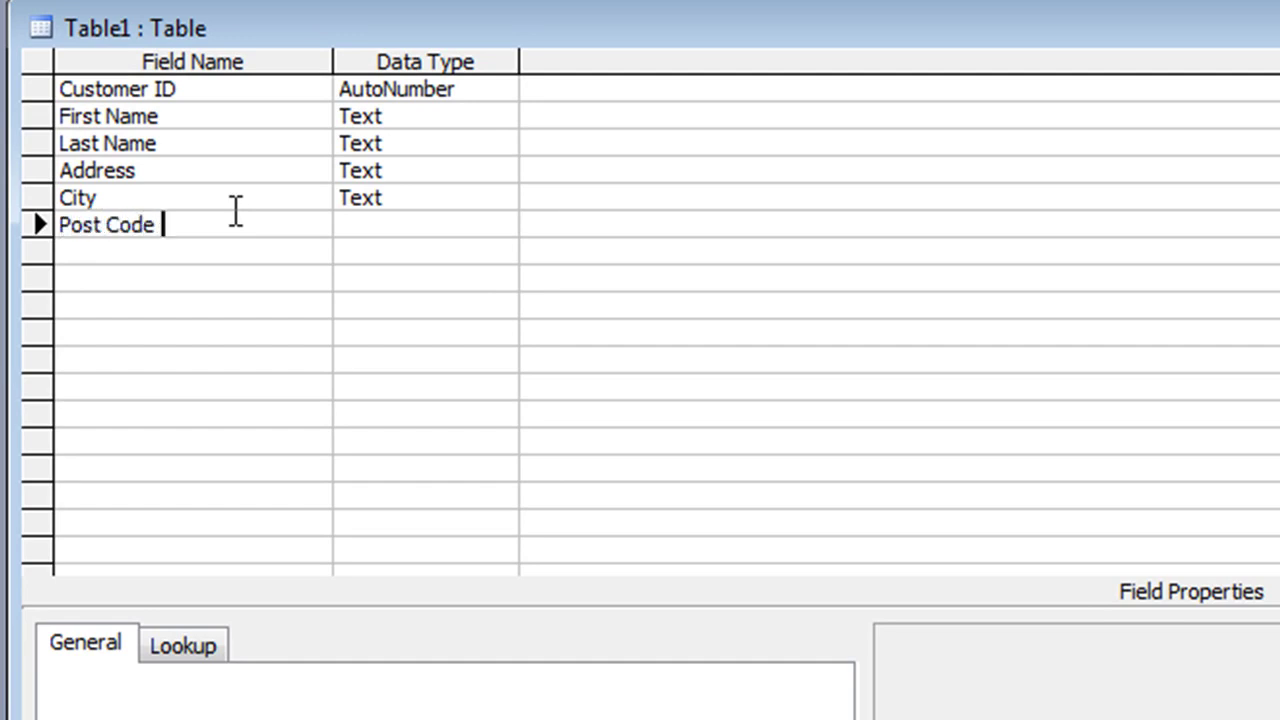
pyautogui.press('Tab')
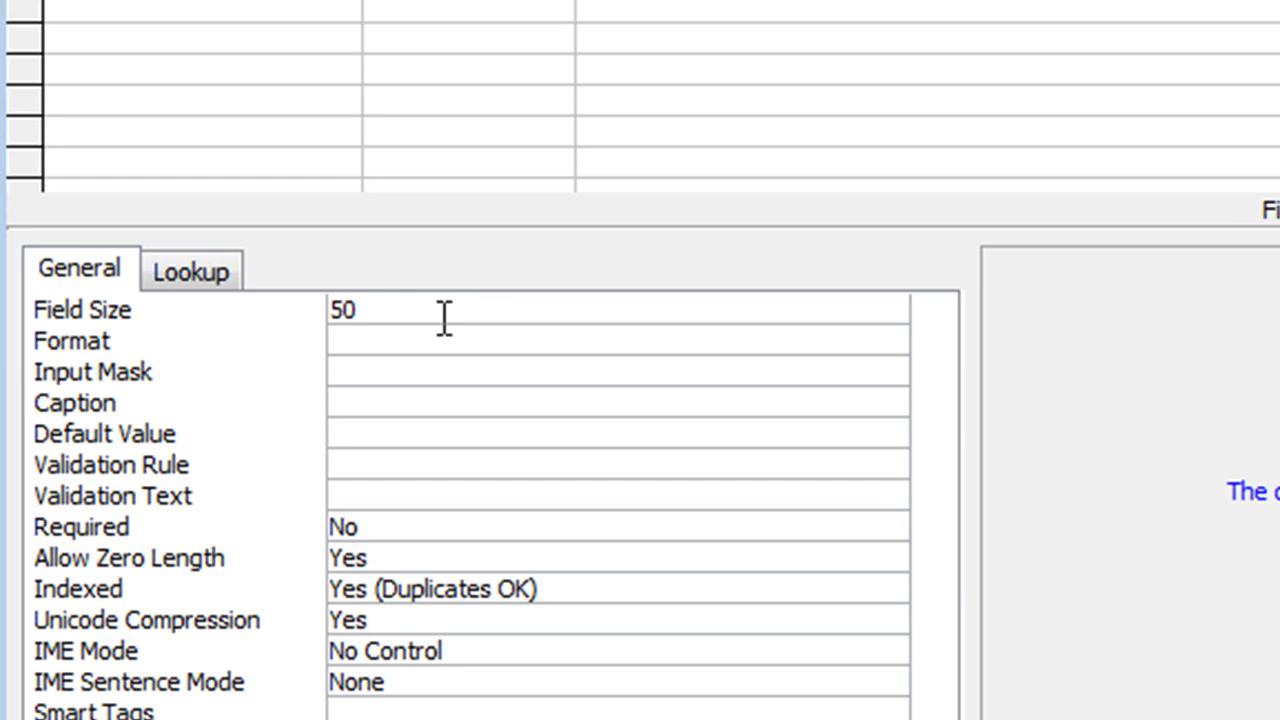
pyautogui.click(440, 362)
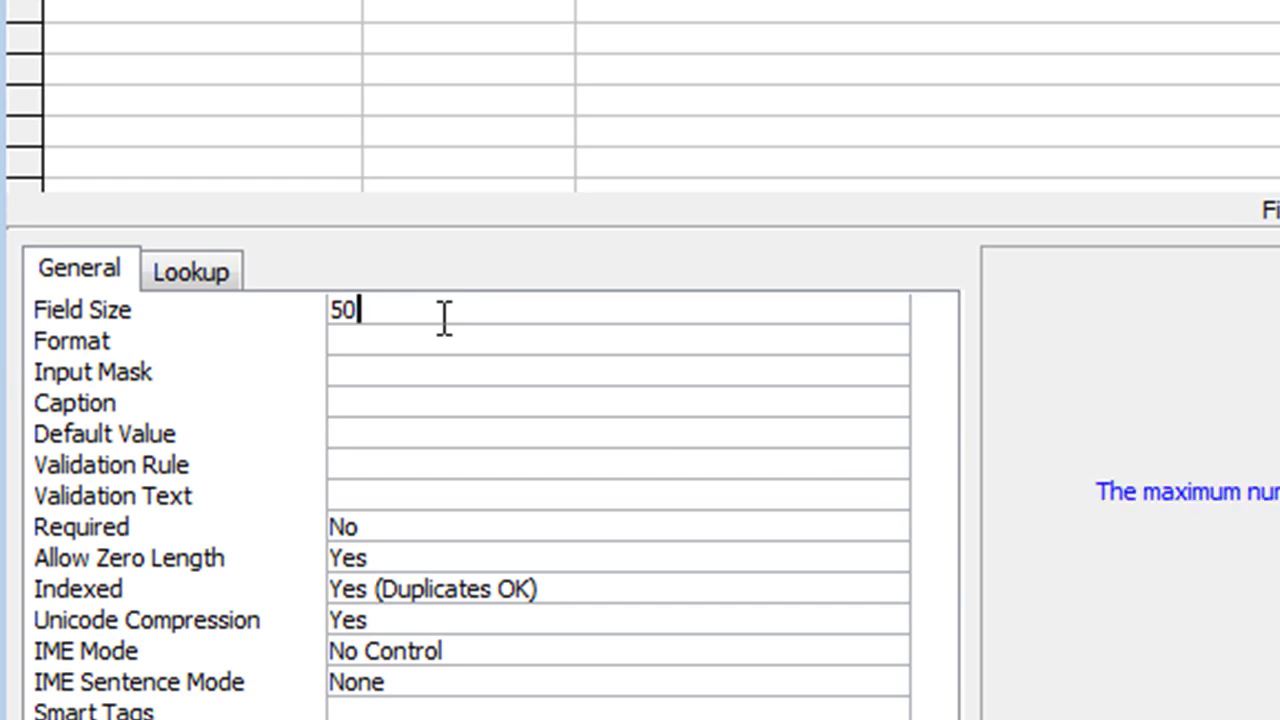
pyautogui.moveTo(372, 306); pyautogui.dragTo(279, 304)
pyautogui.write('12')
# Step: Set Post Code to Required Yes and Allow Zero Length No
pyautogui.click(345, 527)
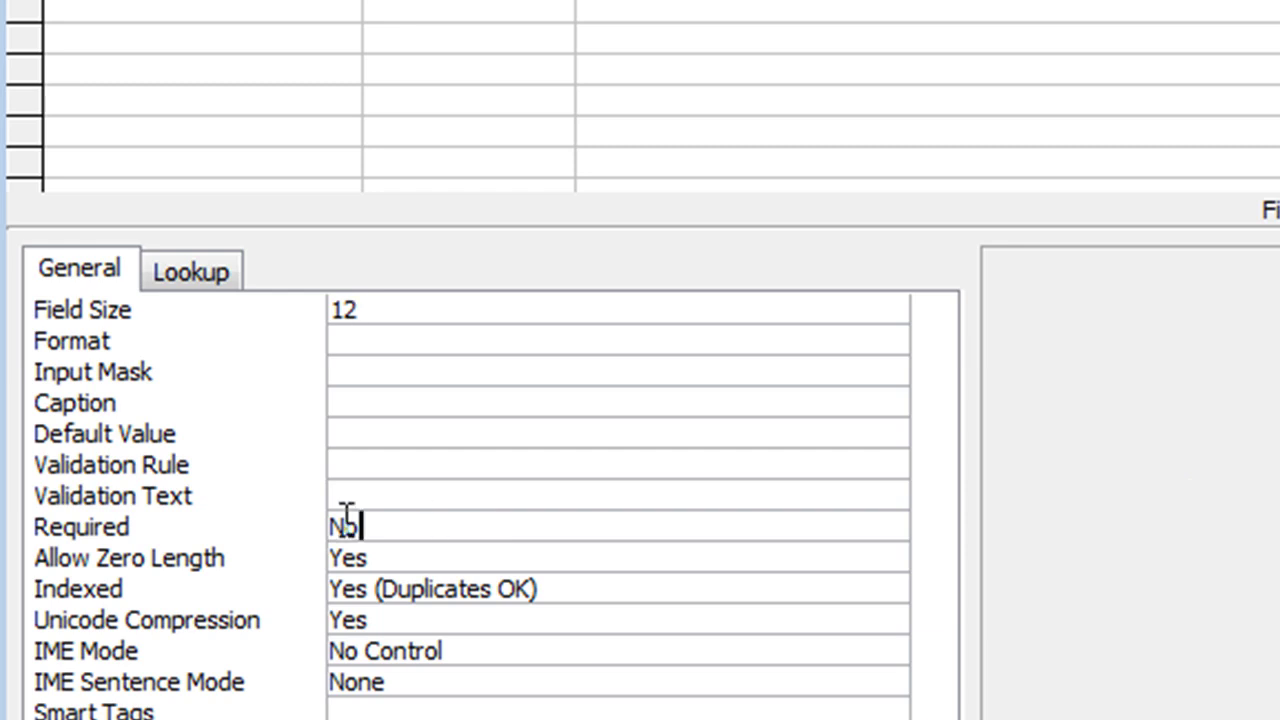
pyautogui.write('yes')
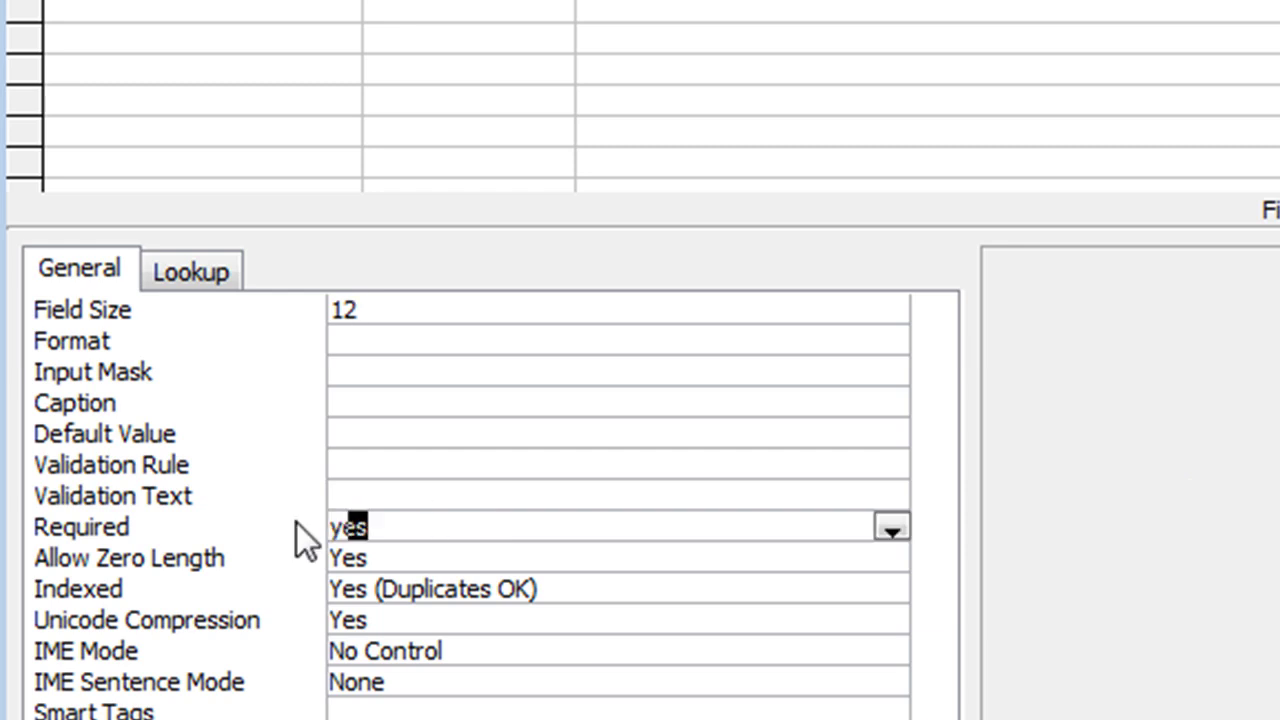
pyautogui.press('Return')
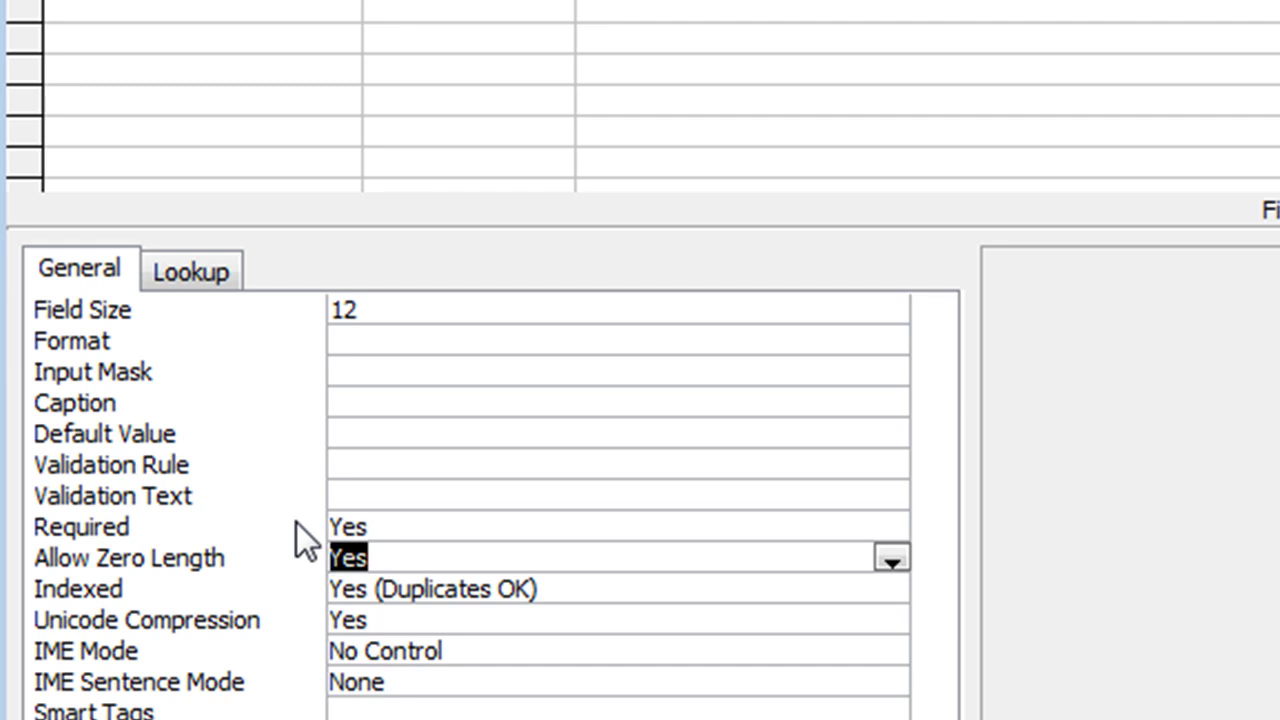
pyautogui.write('n')
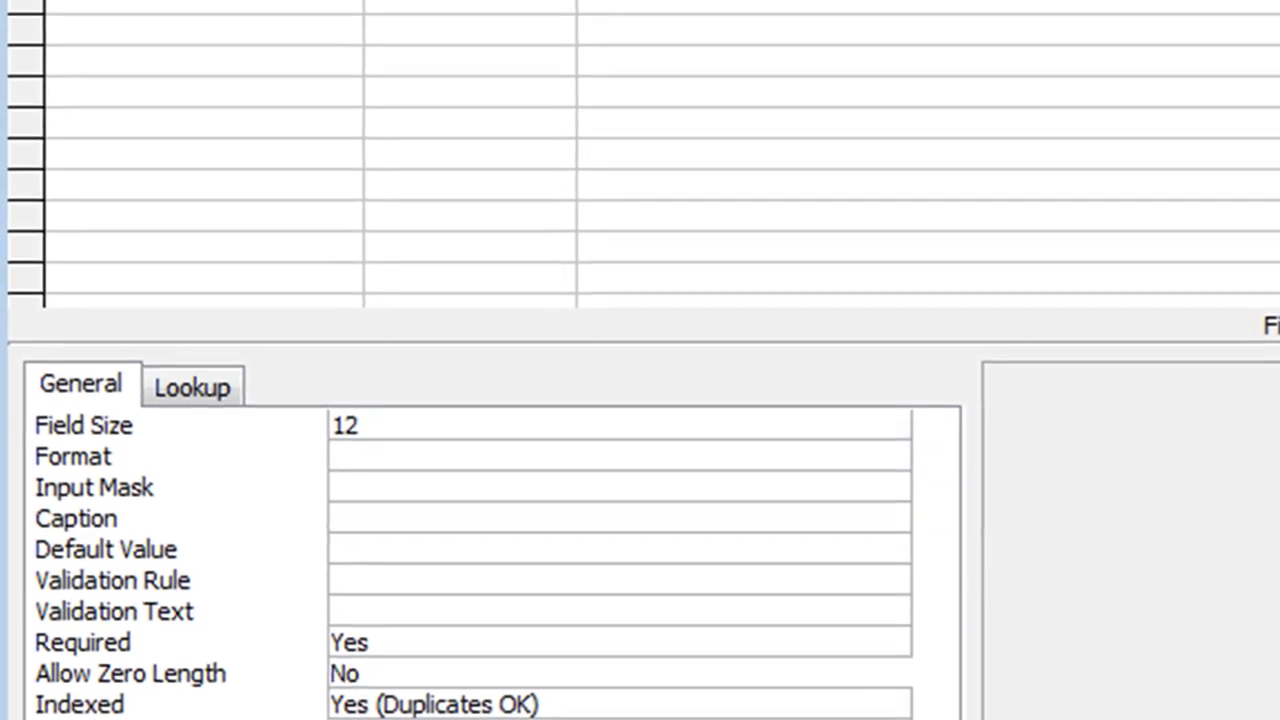
pyautogui.click(200, 166)
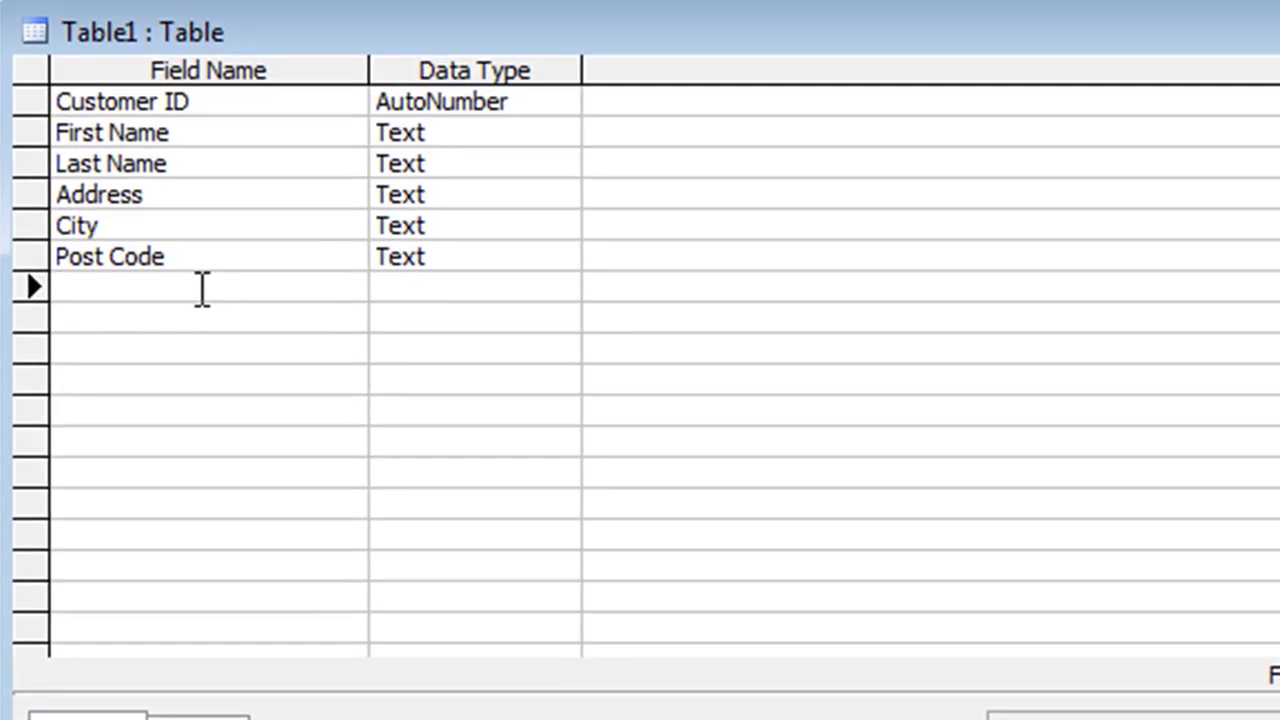
# Step: Add a Telephone Text field with field size 30
pyautogui.write('Telephone')
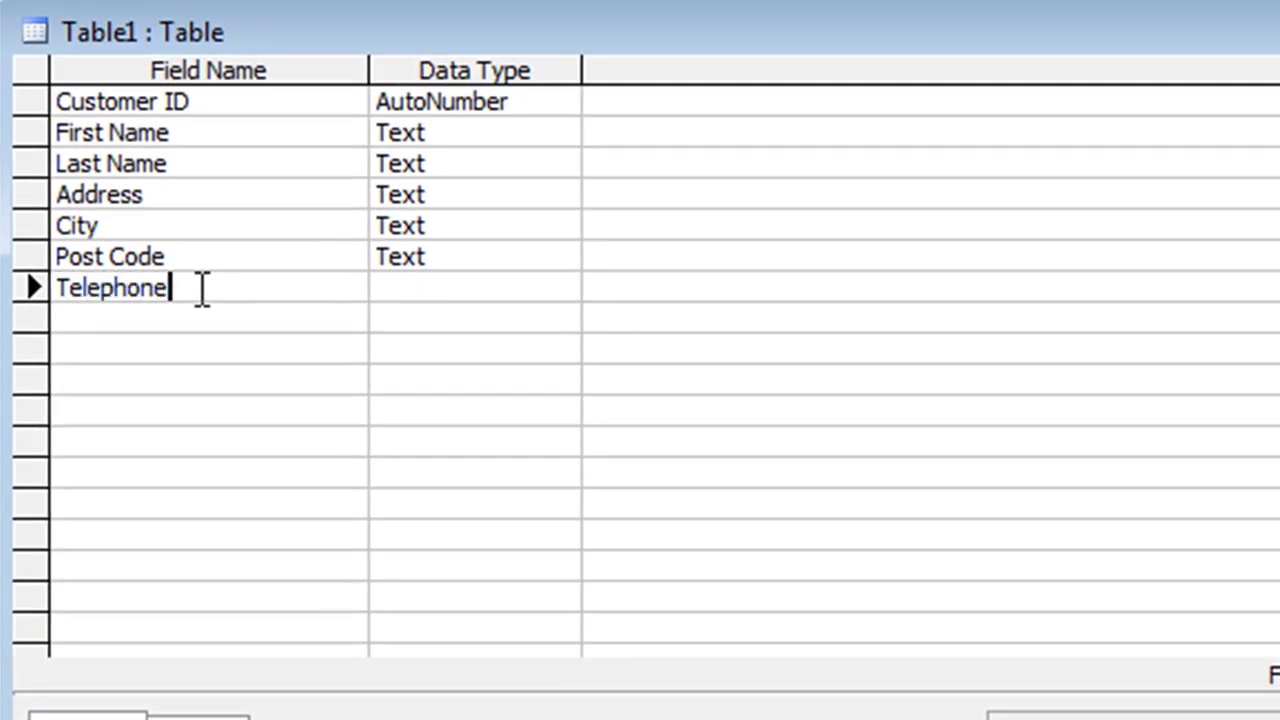
pyautogui.press('Tab')
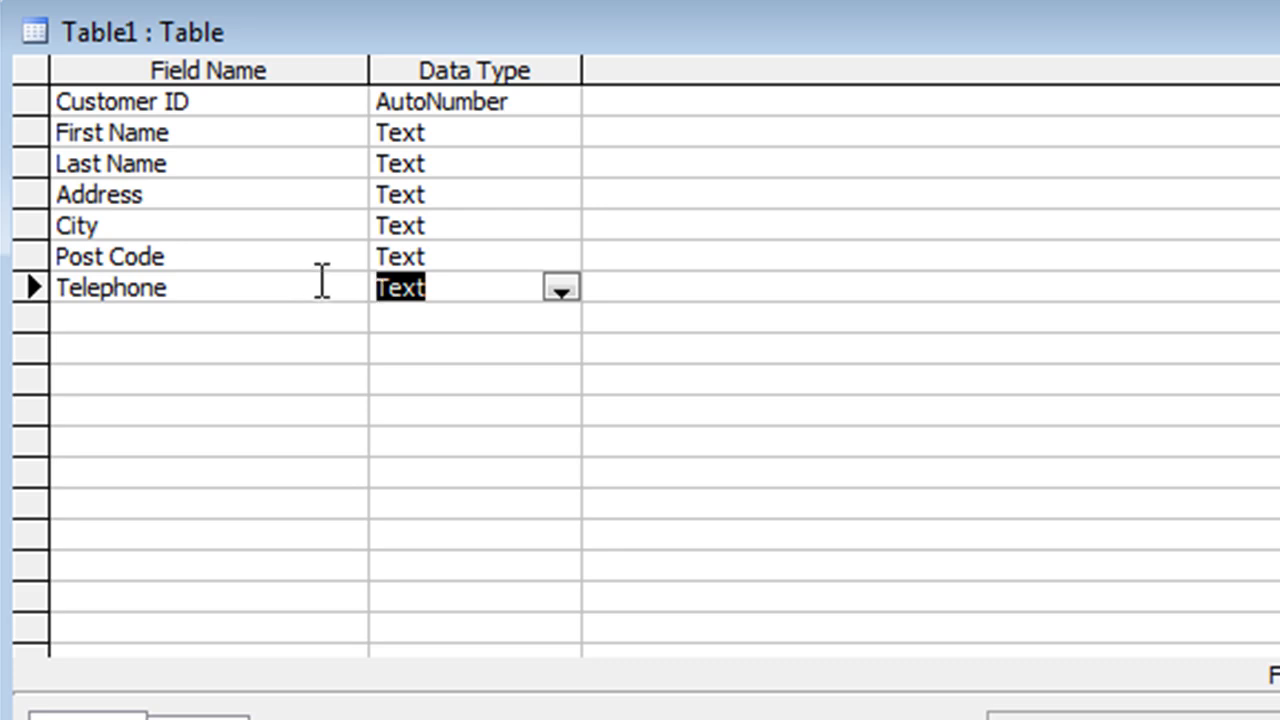
pyautogui.click(562, 292)
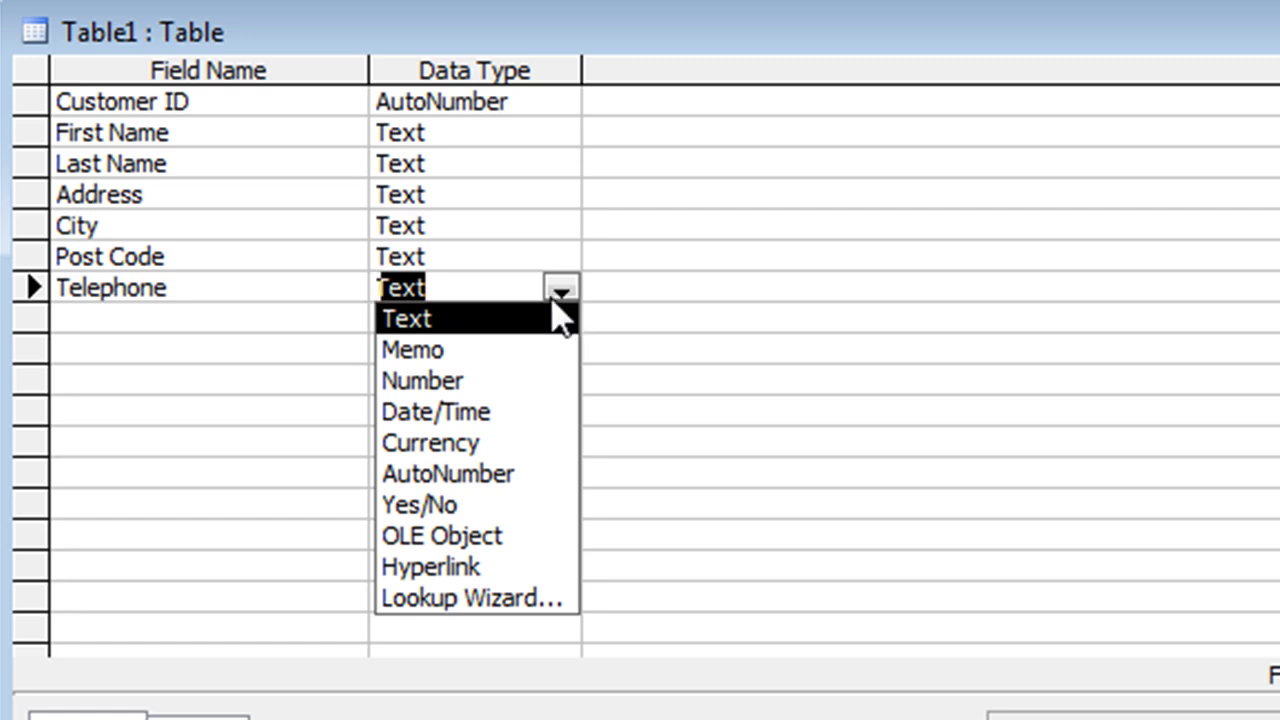
pyautogui.click(552, 301)
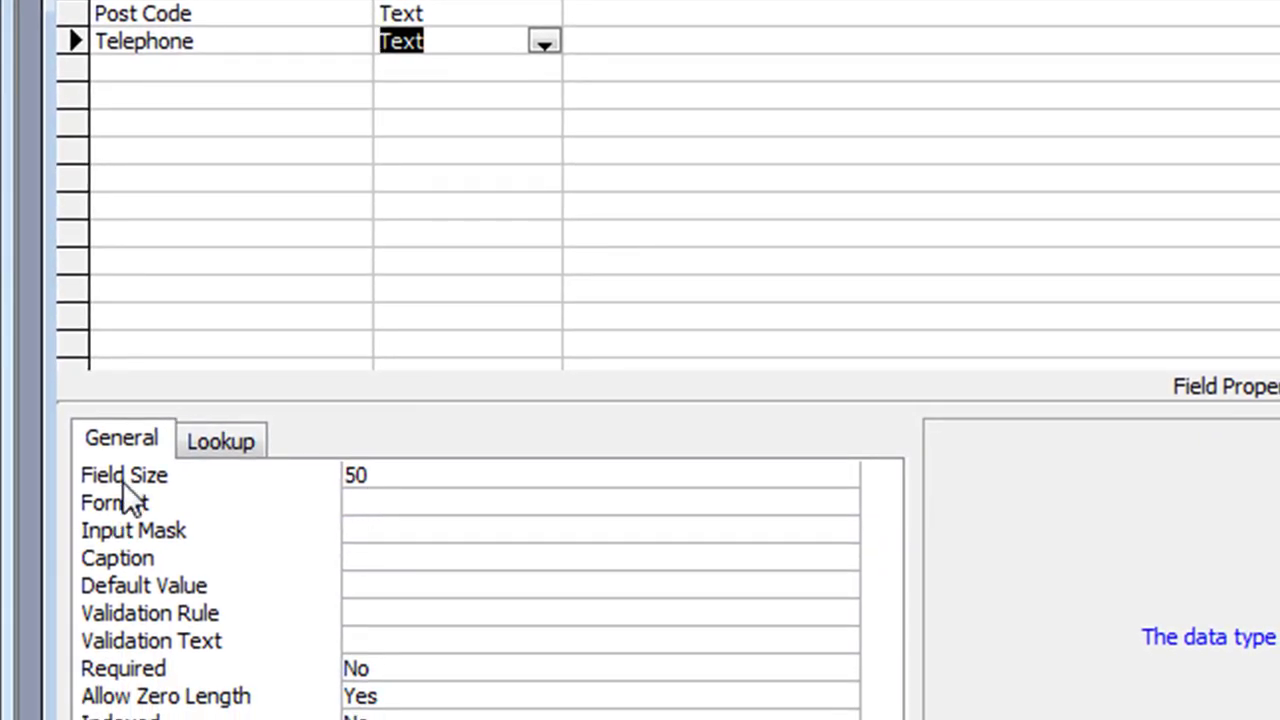
pyautogui.click(398, 474)
pyautogui.click(322, 466)
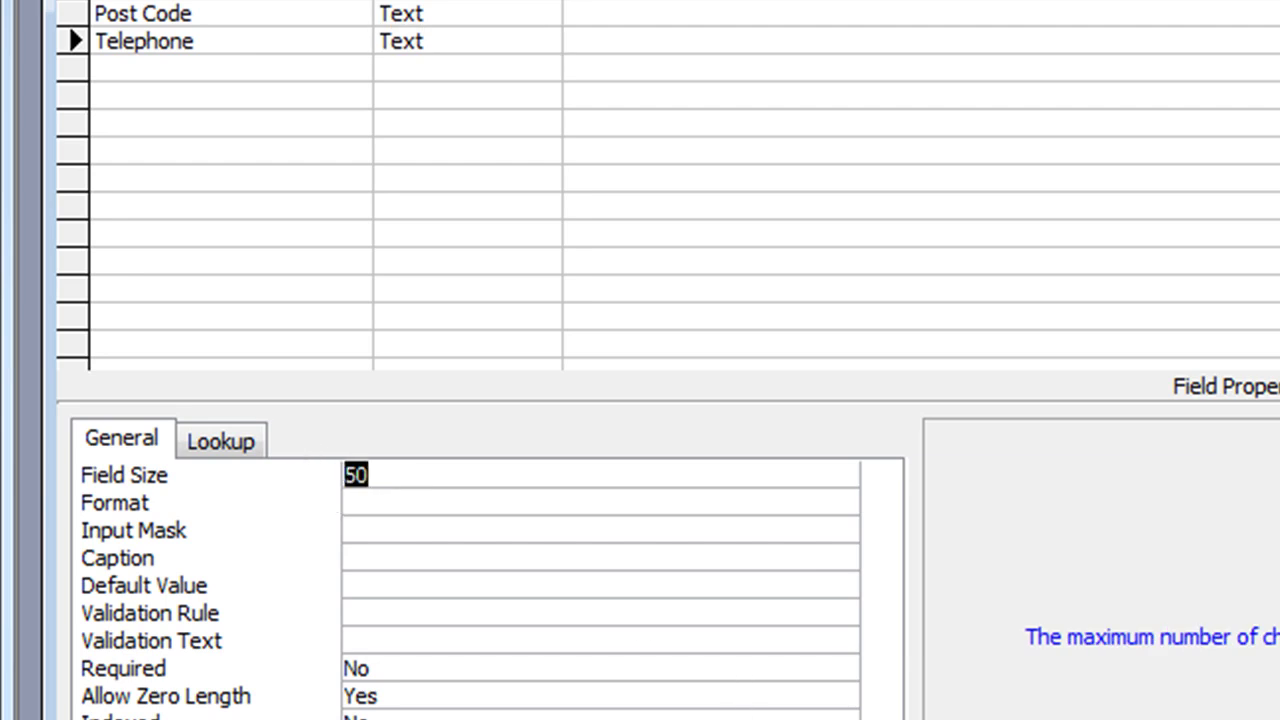
pyautogui.write('30')
# Step: Set Telephone to Required Yes and Allow Zero Length No
pyautogui.click(312, 667)
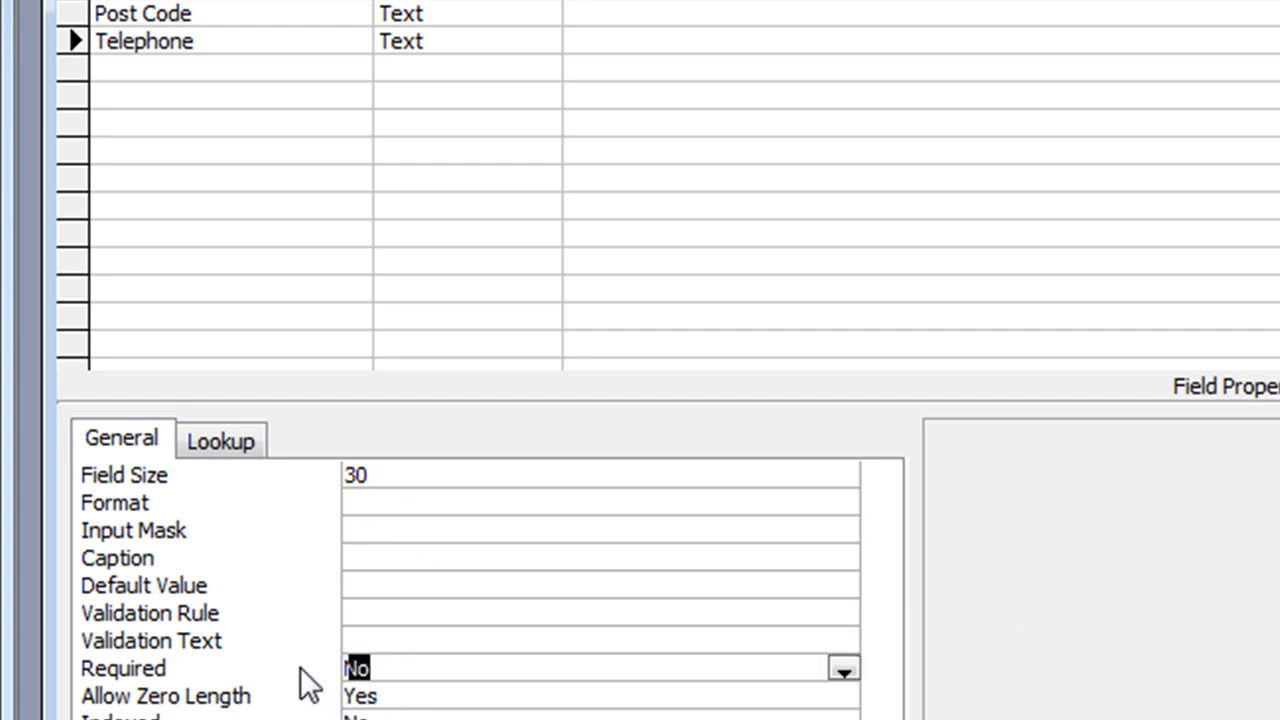
pyautogui.write('yes')
pyautogui.press('Return')
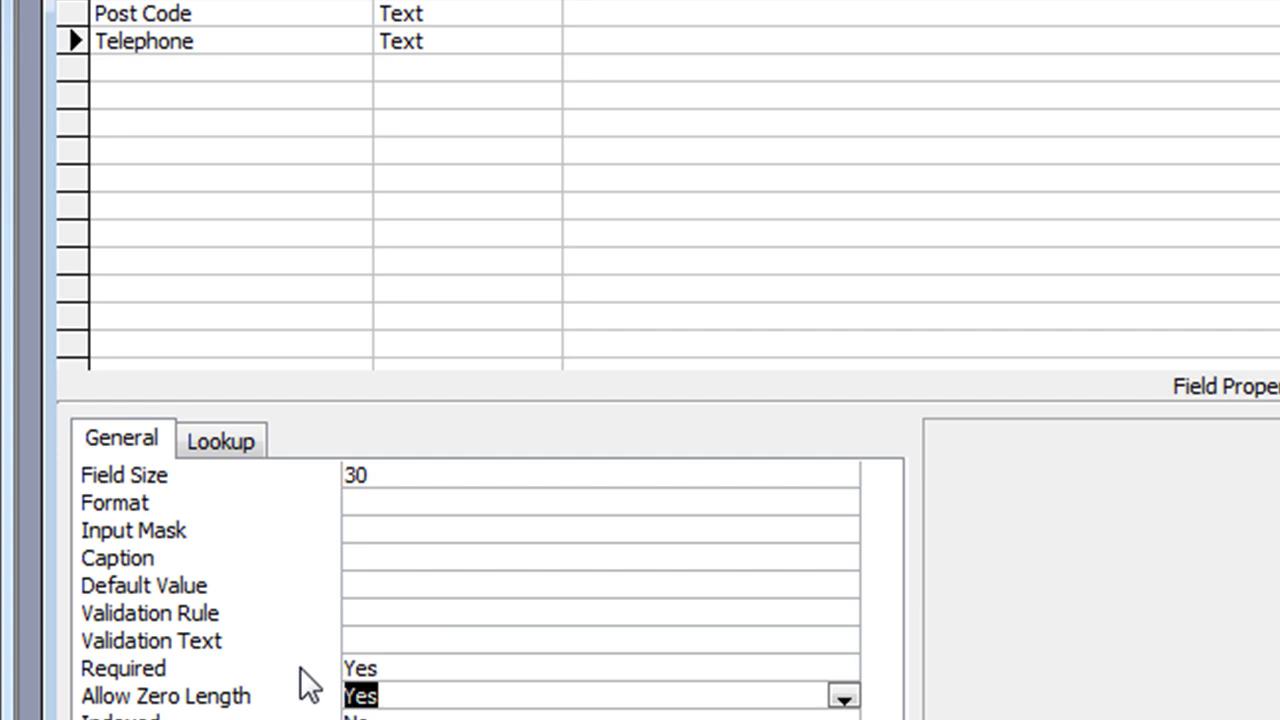
pyautogui.write('no')
pyautogui.click(242, 72)
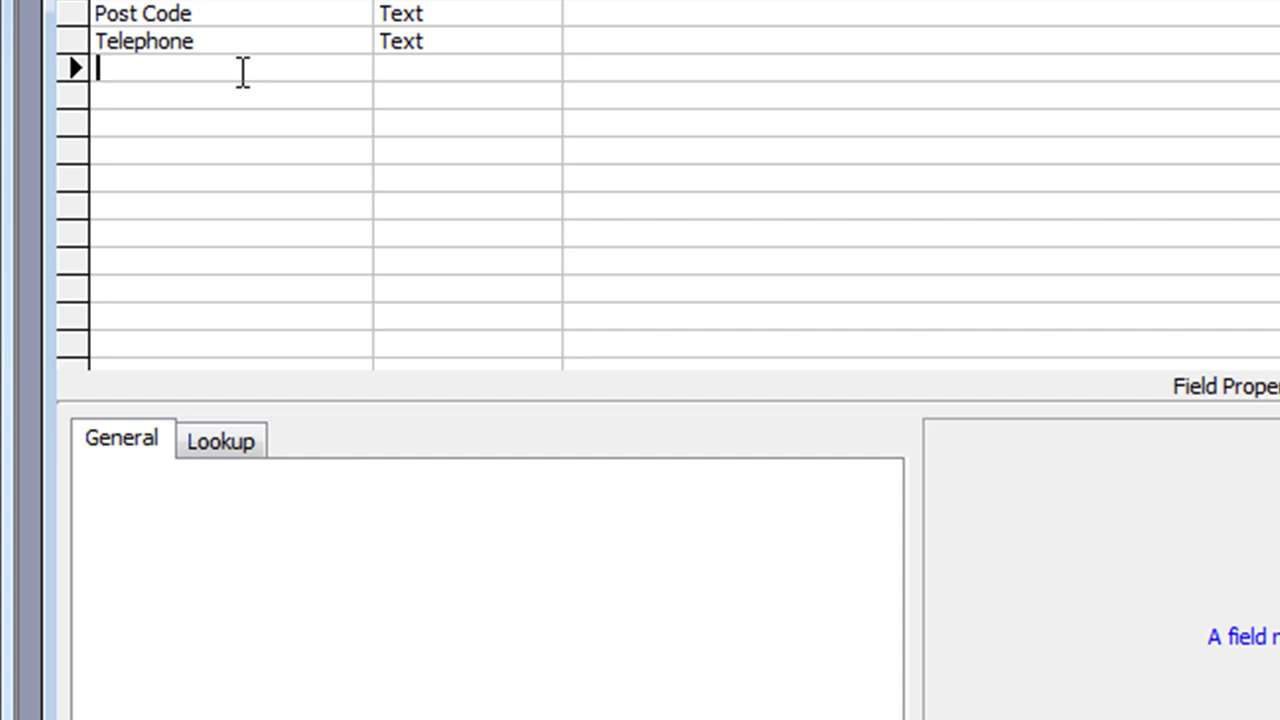
# Step: Add a Date of Birth field with the Date/Time data type
pyautogui.write('Date of Birth')
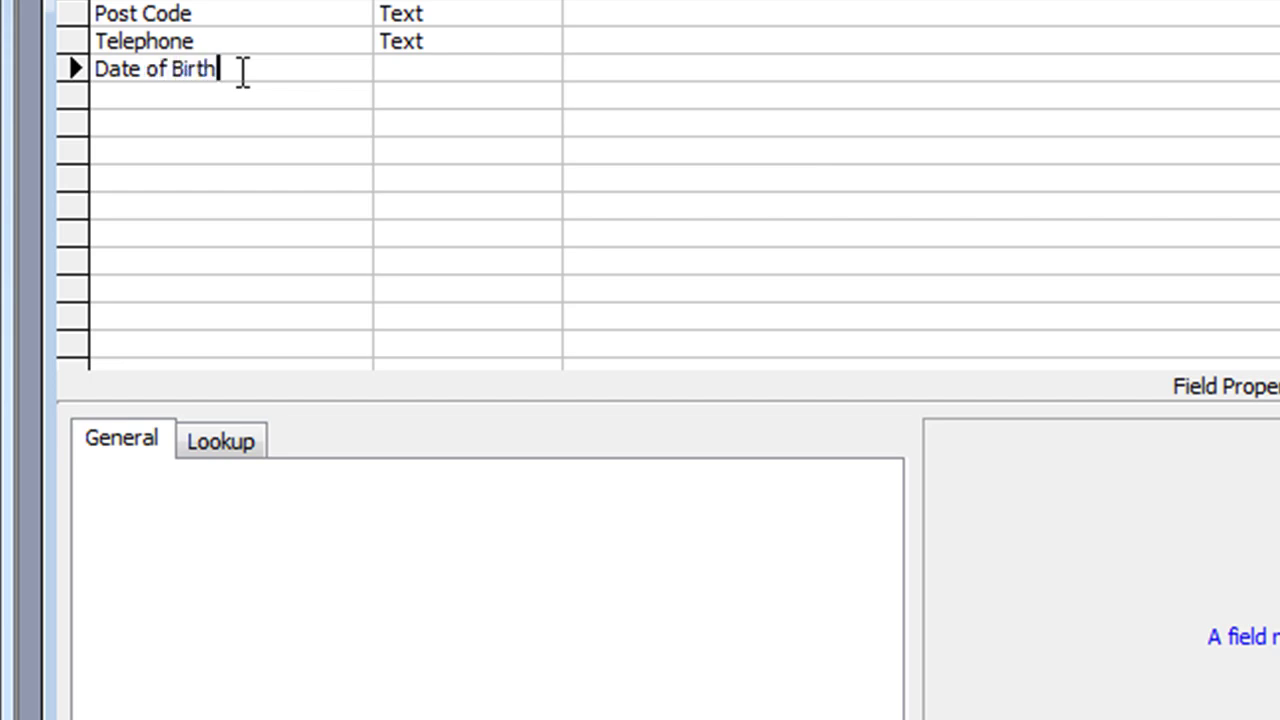
pyautogui.press('Tab')
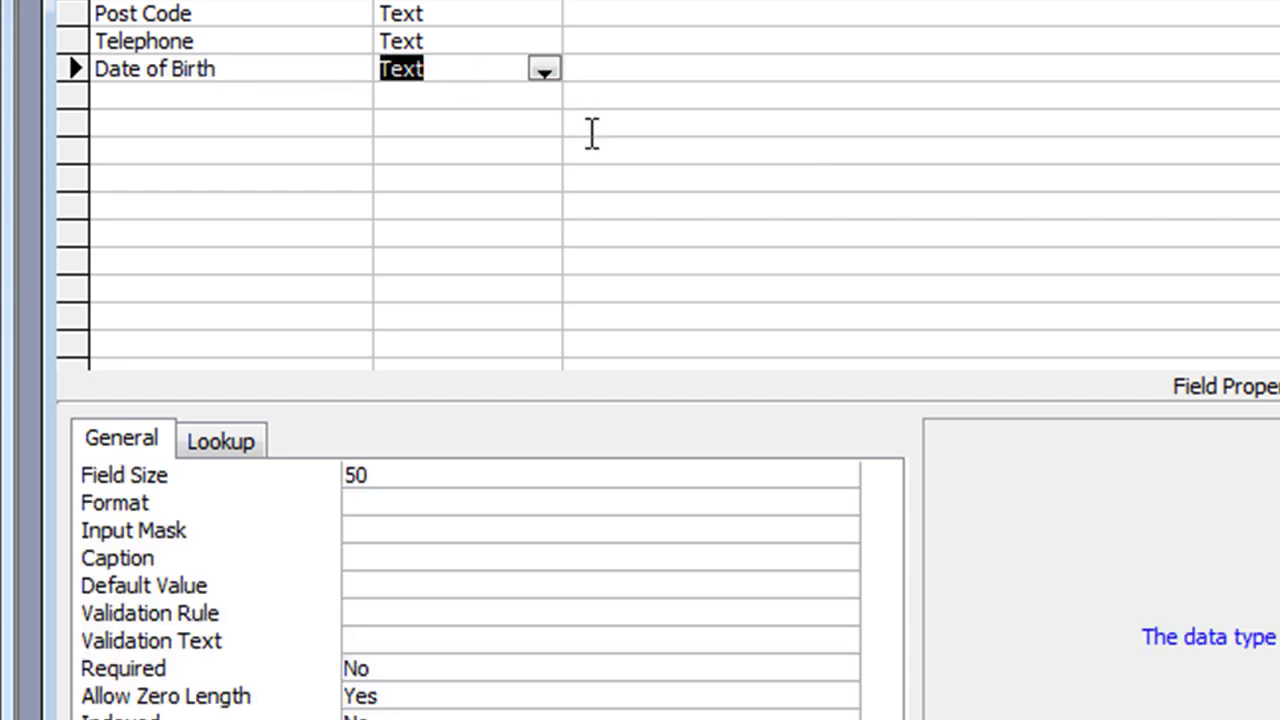
pyautogui.click(545, 70)
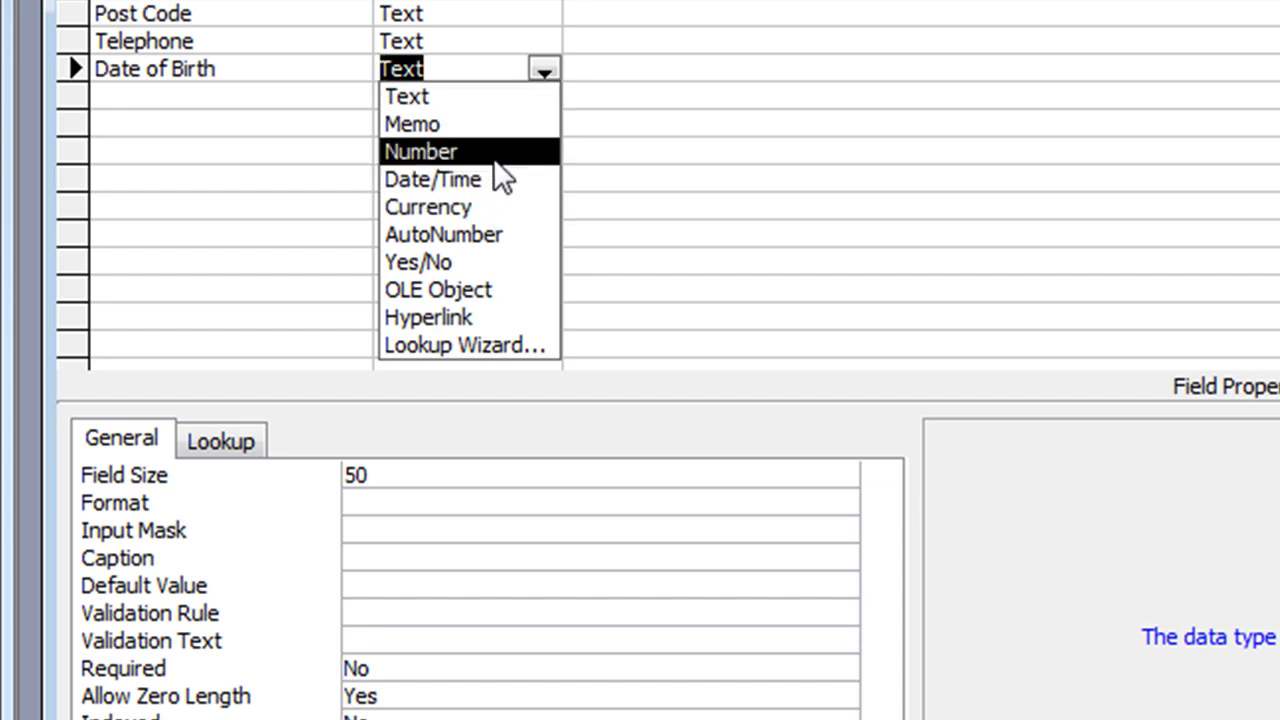
pyautogui.click(452, 181)
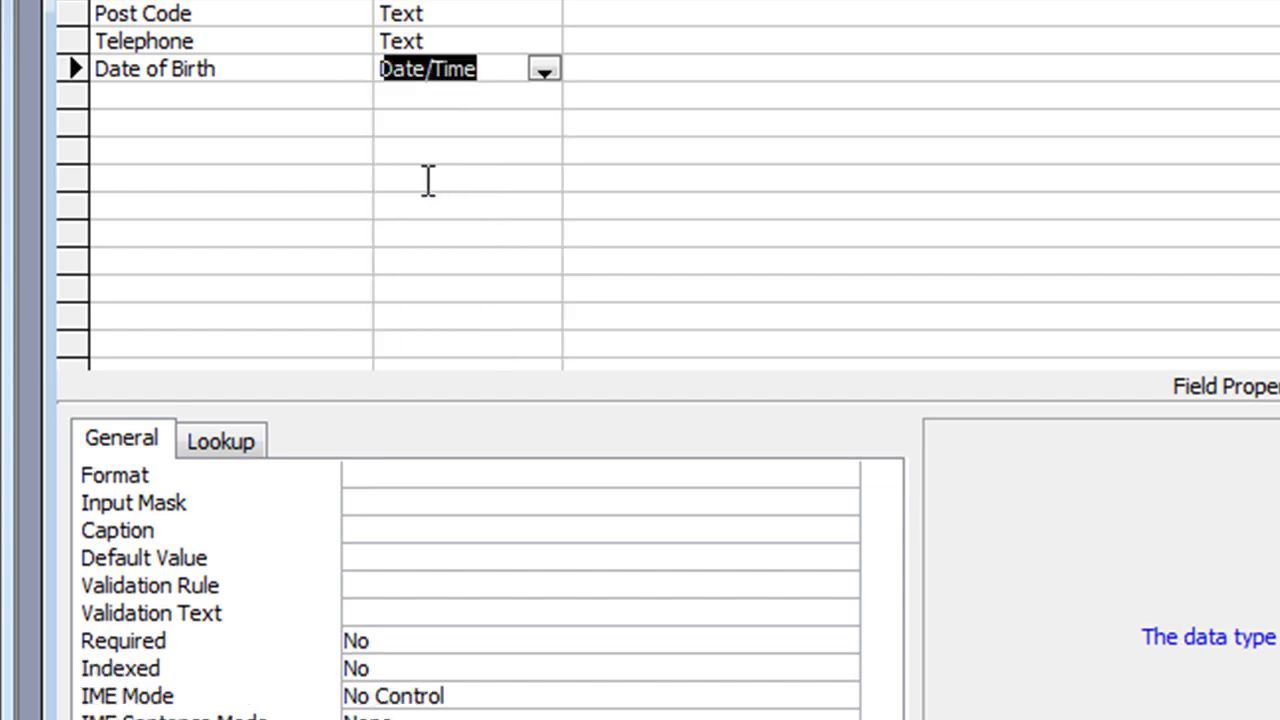
# Step: Give Date of Birth the Short Date format and set Required to Yes
pyautogui.click(446, 462)
pyautogui.click(833, 495)
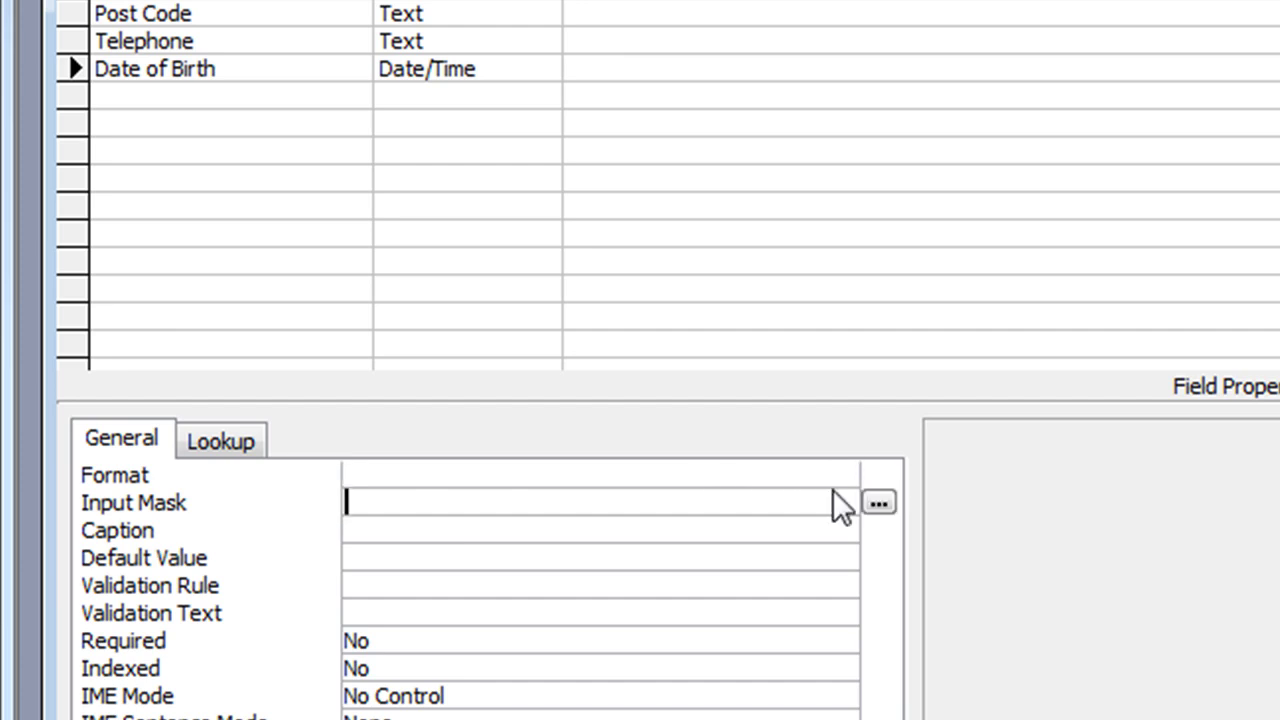
pyautogui.click(834, 475)
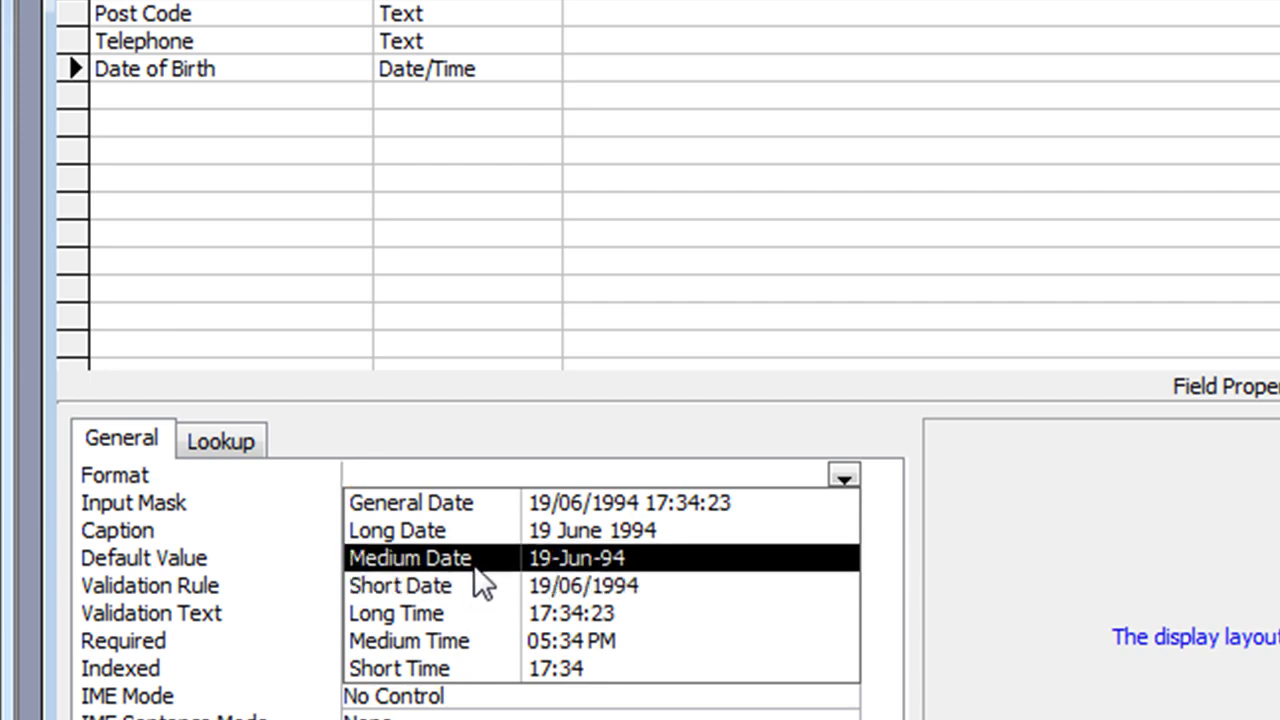
pyautogui.click(543, 596)
pyautogui.click(526, 650)
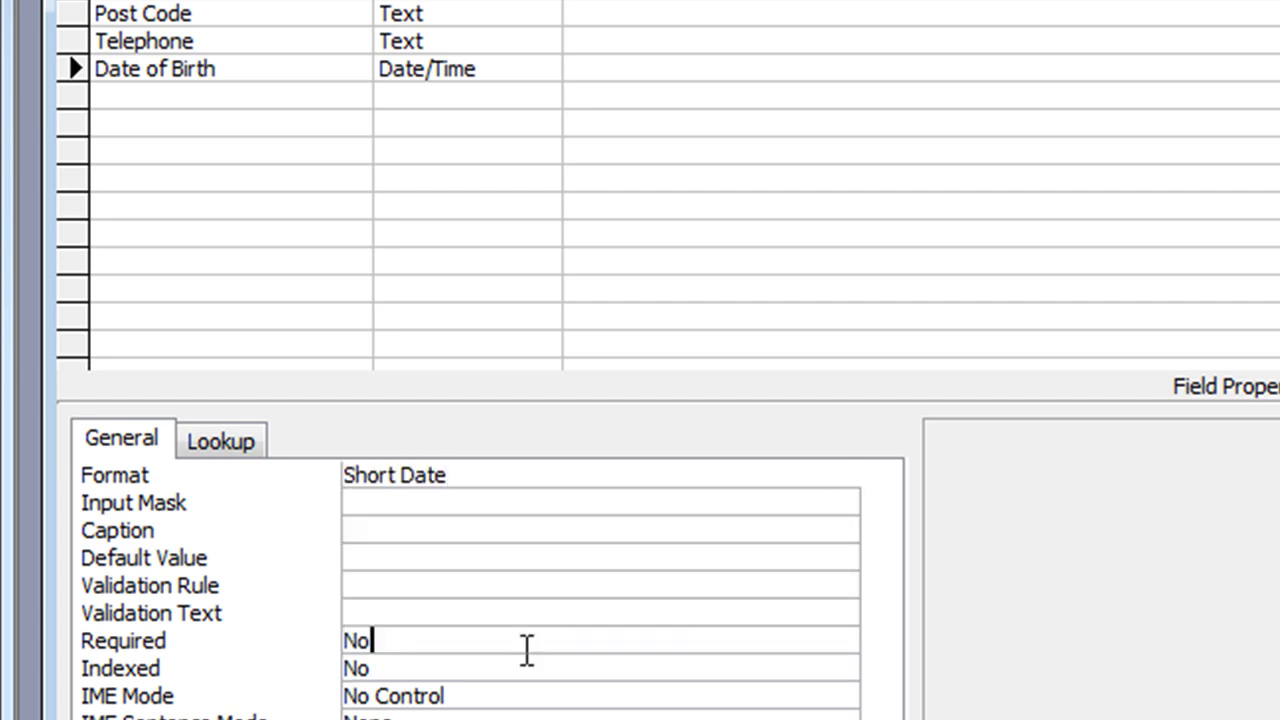
pyautogui.click(331, 648)
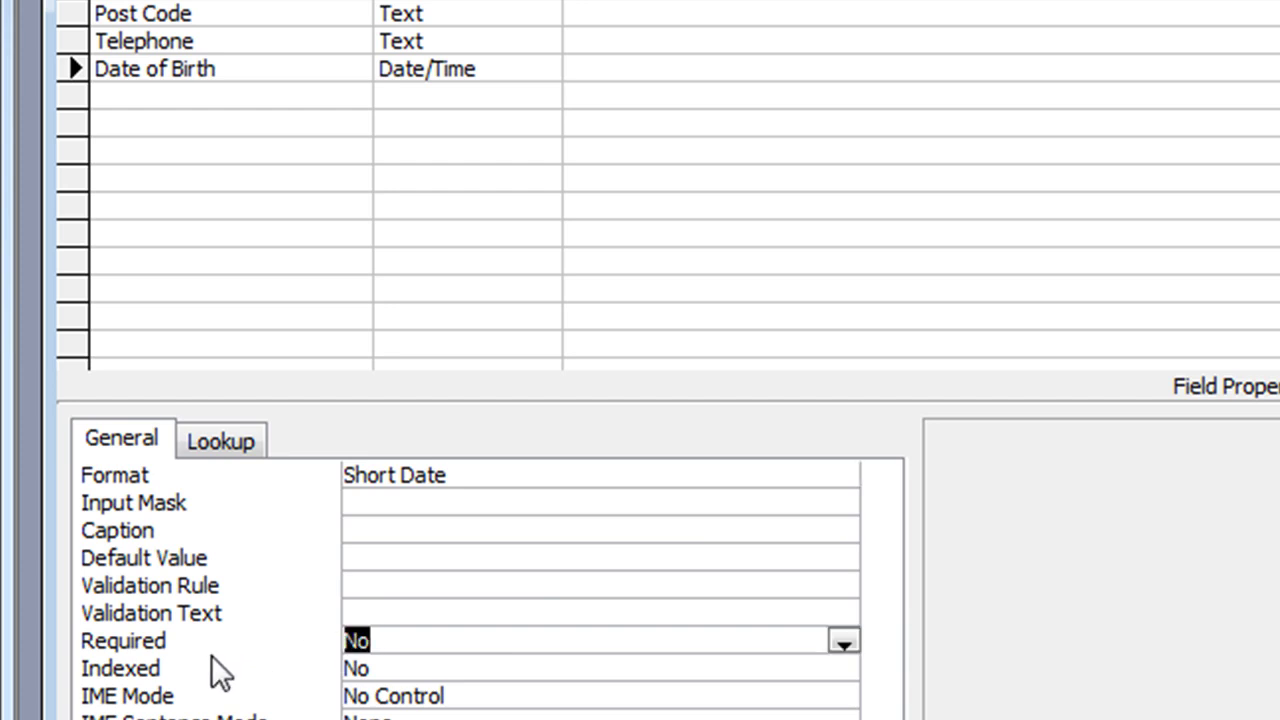
pyautogui.write('yes')
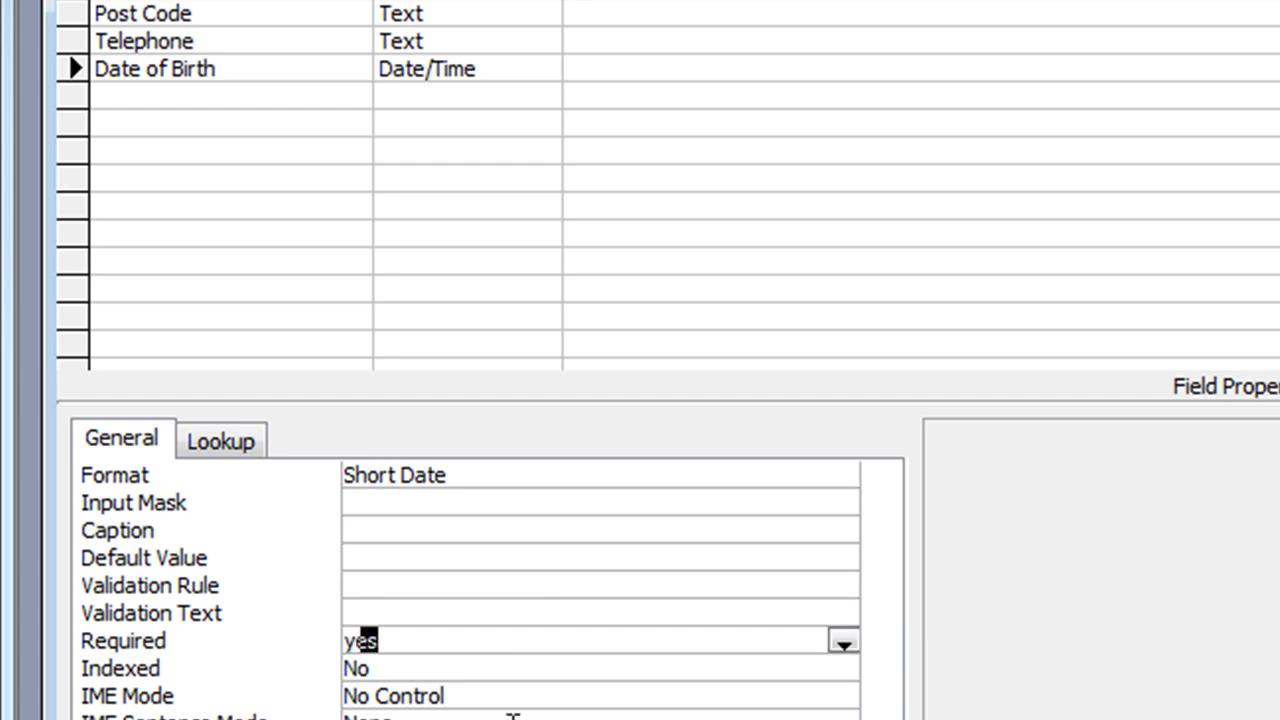
pyautogui.press('Return')
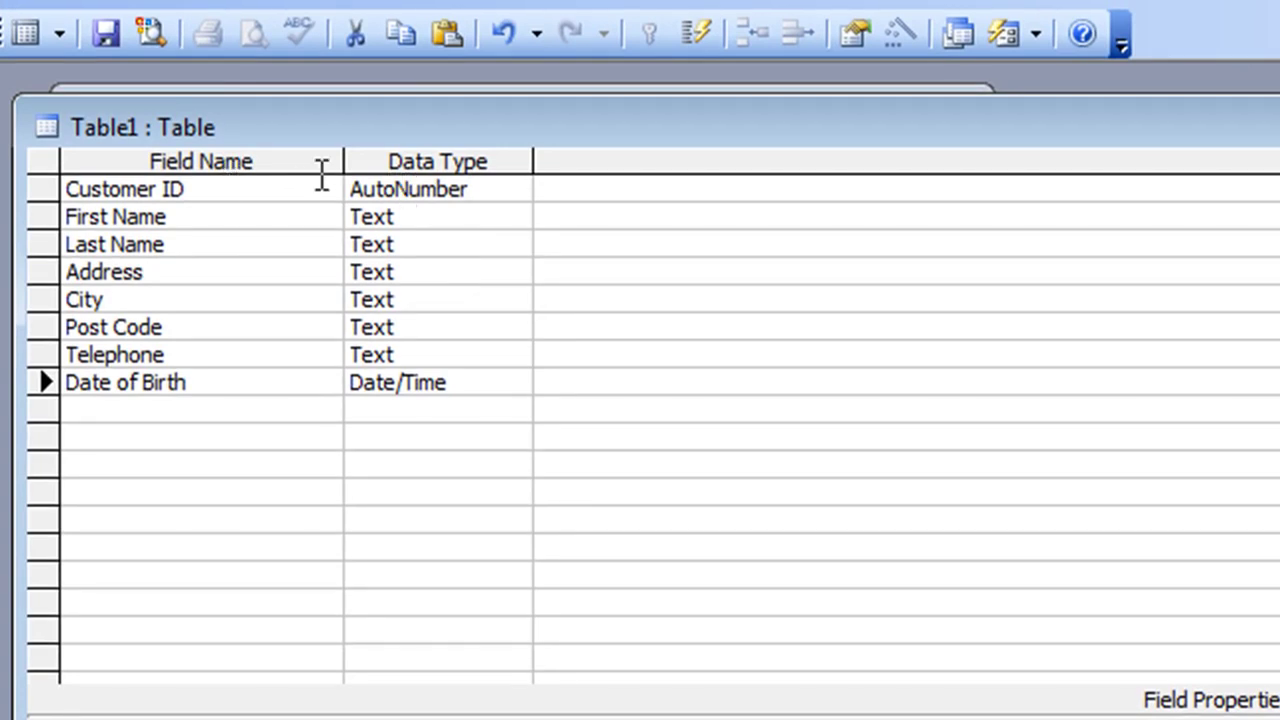
# Step: Set Customer ID as the primary key and save the table as 'Customers'
pyautogui.click(239, 190)
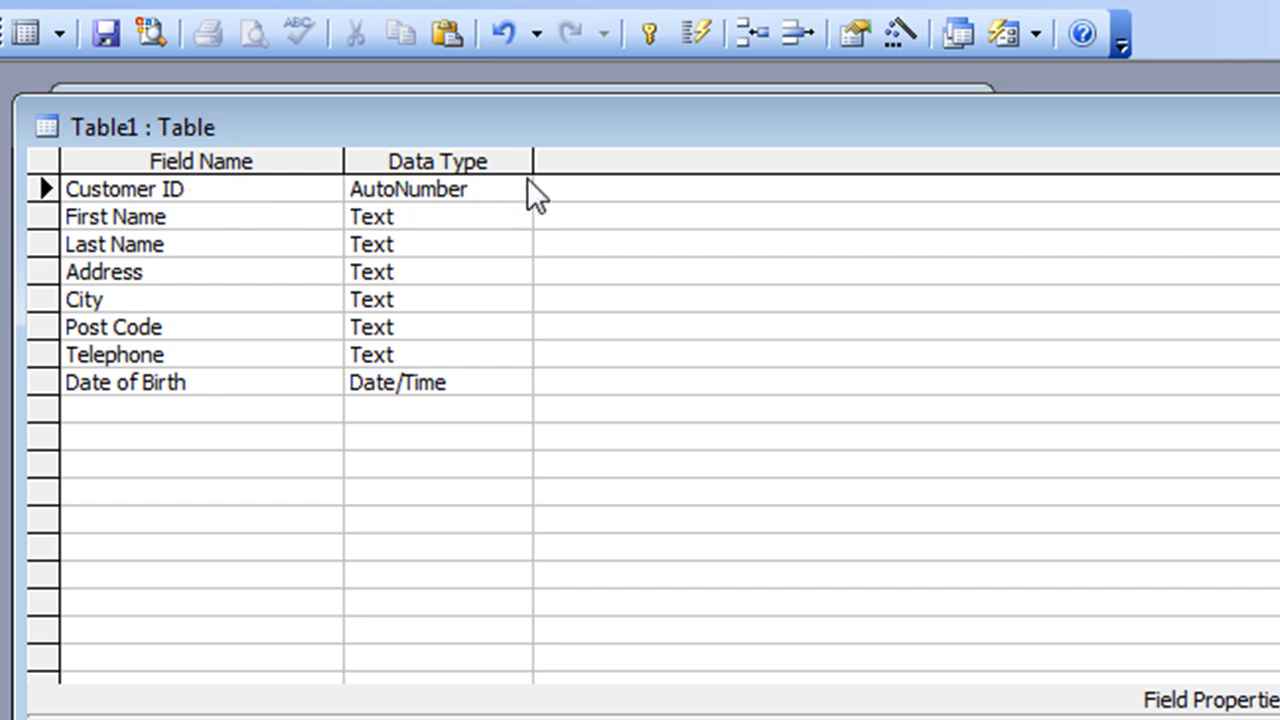
pyautogui.click(648, 40)
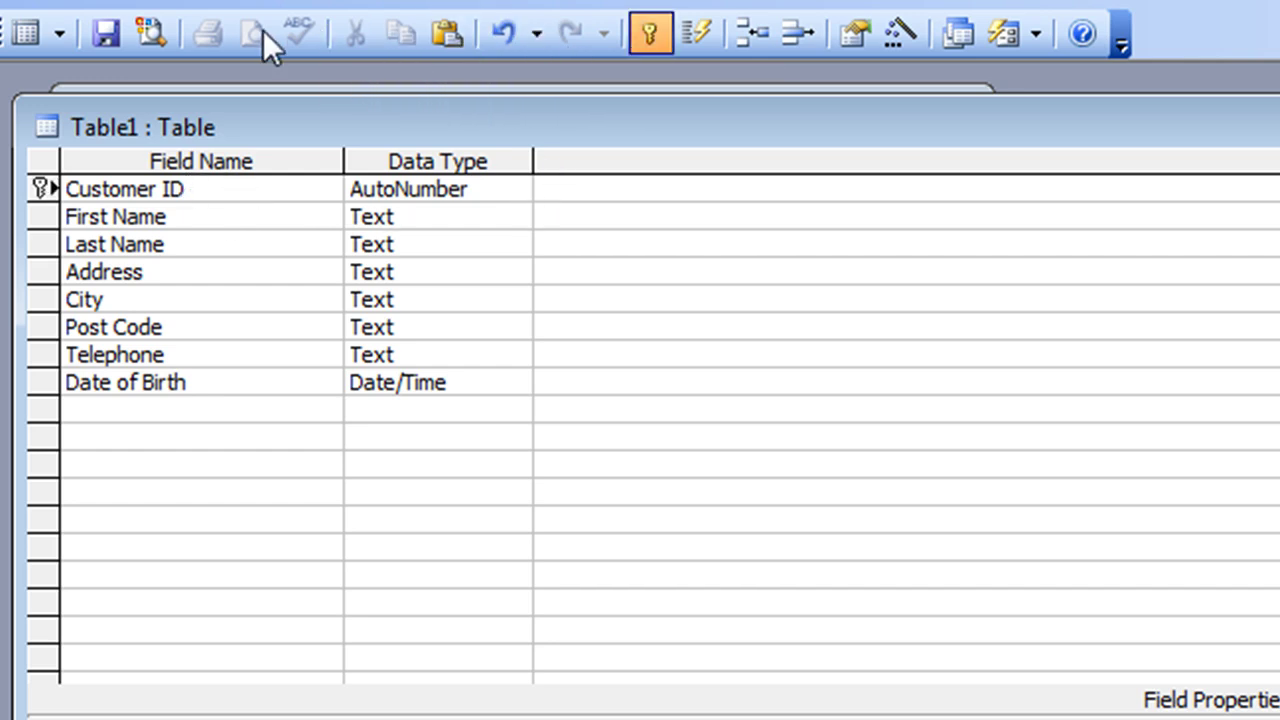
pyautogui.click(106, 34)
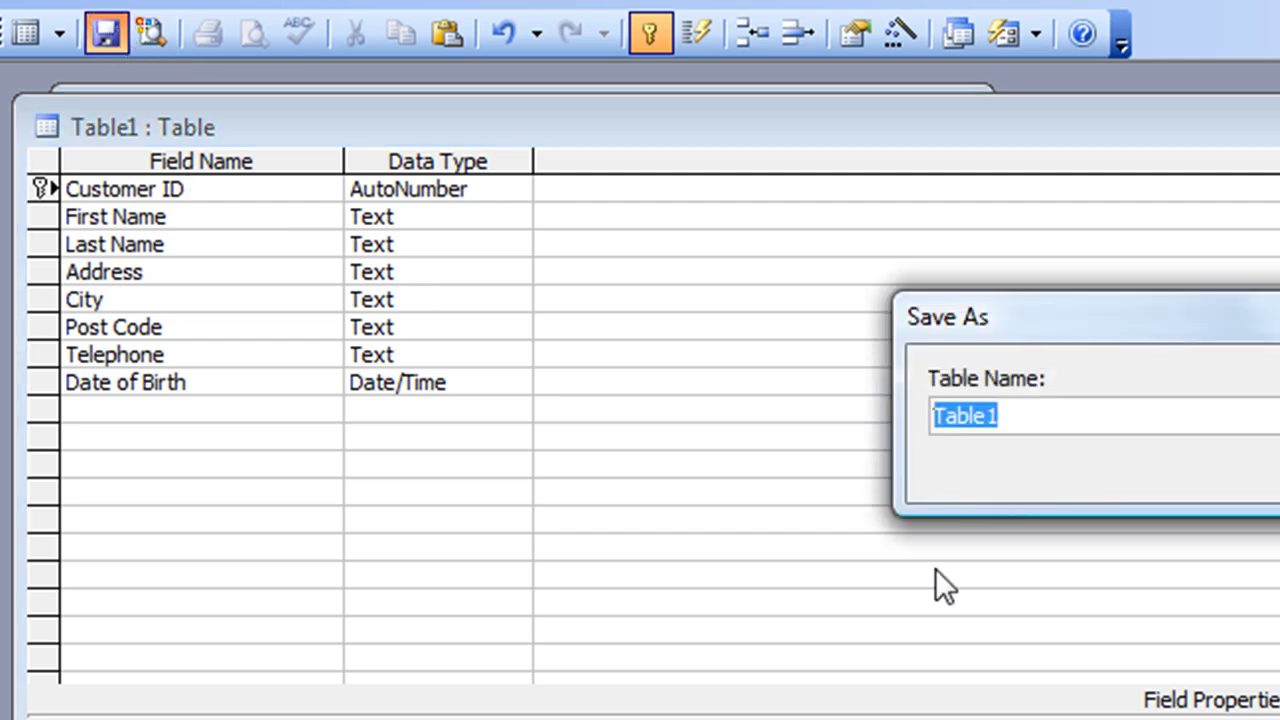
pyautogui.write('Custo')
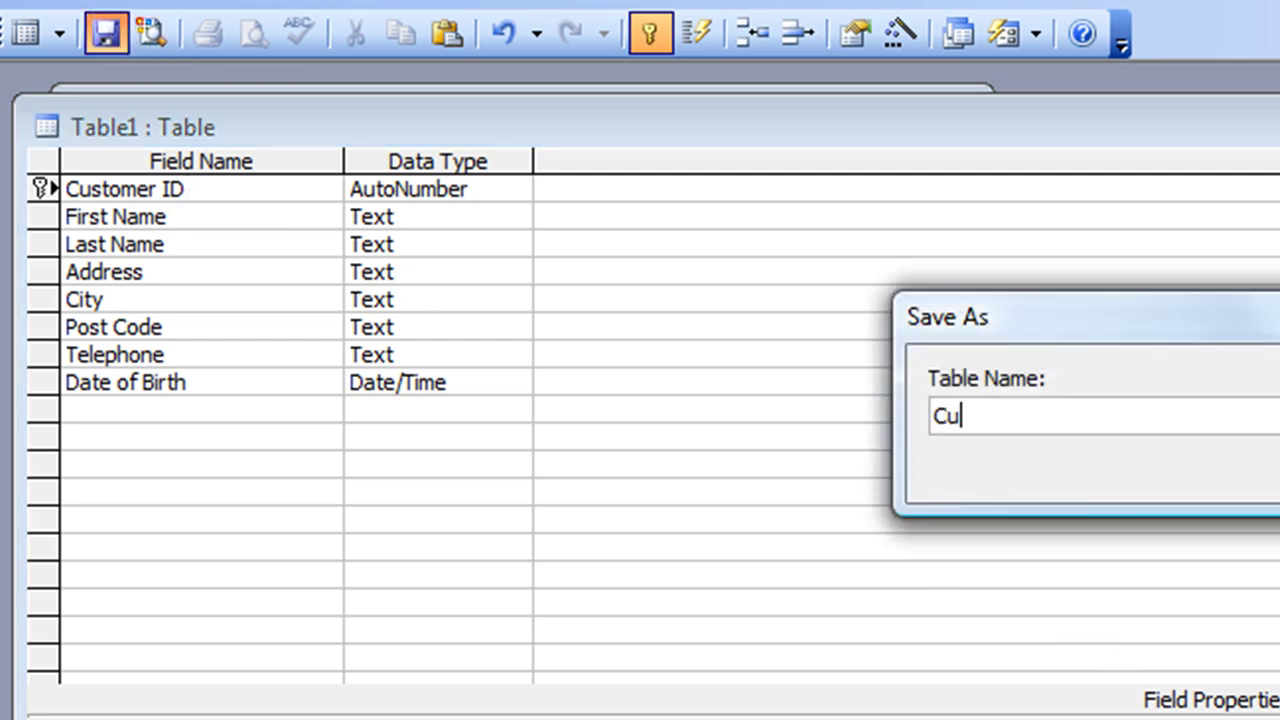
pyautogui.write('rs')
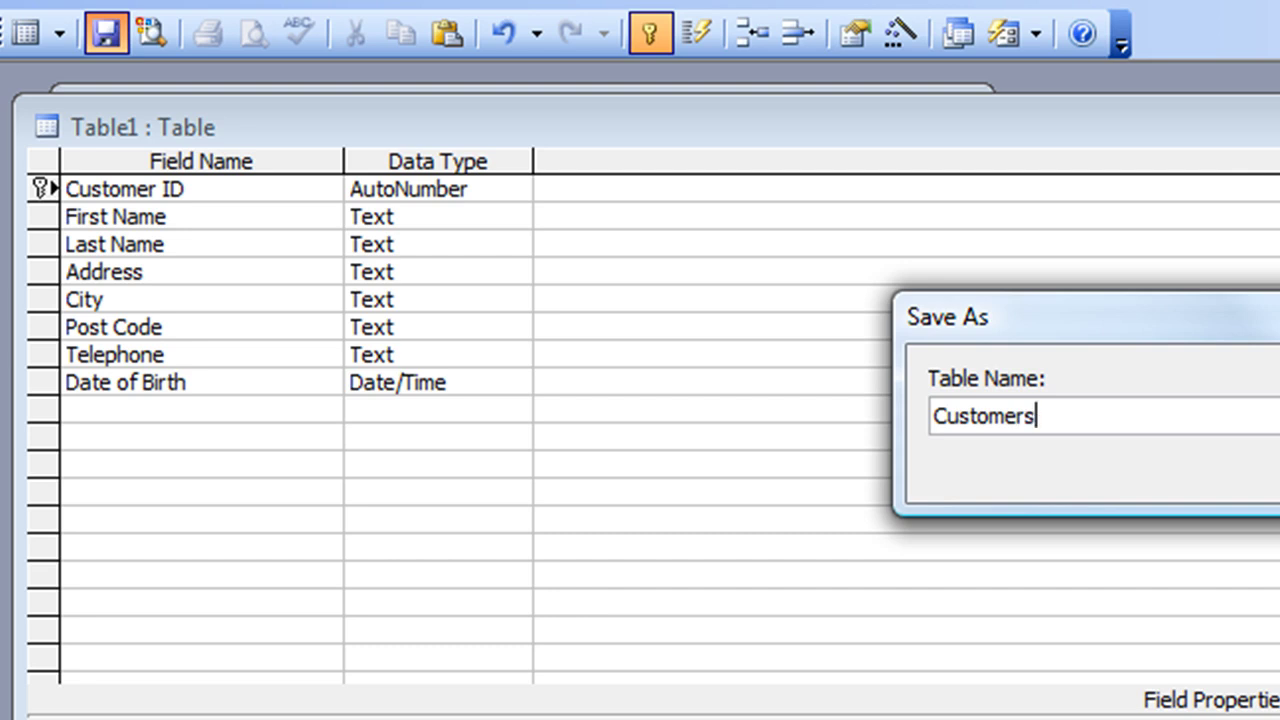
pyautogui.press('Return')
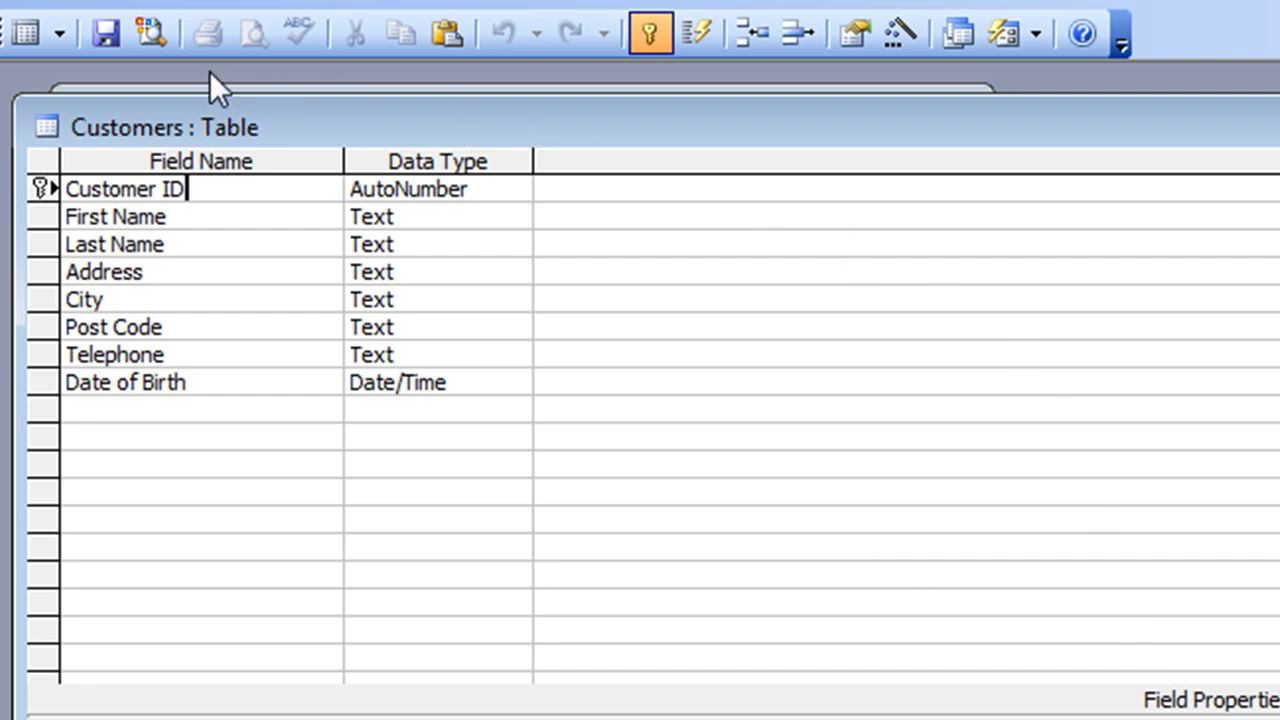
# Step: Switch the Customers table to Datasheet view and enter the sample customer's first name, last name and street address
pyautogui.click(22, 32)
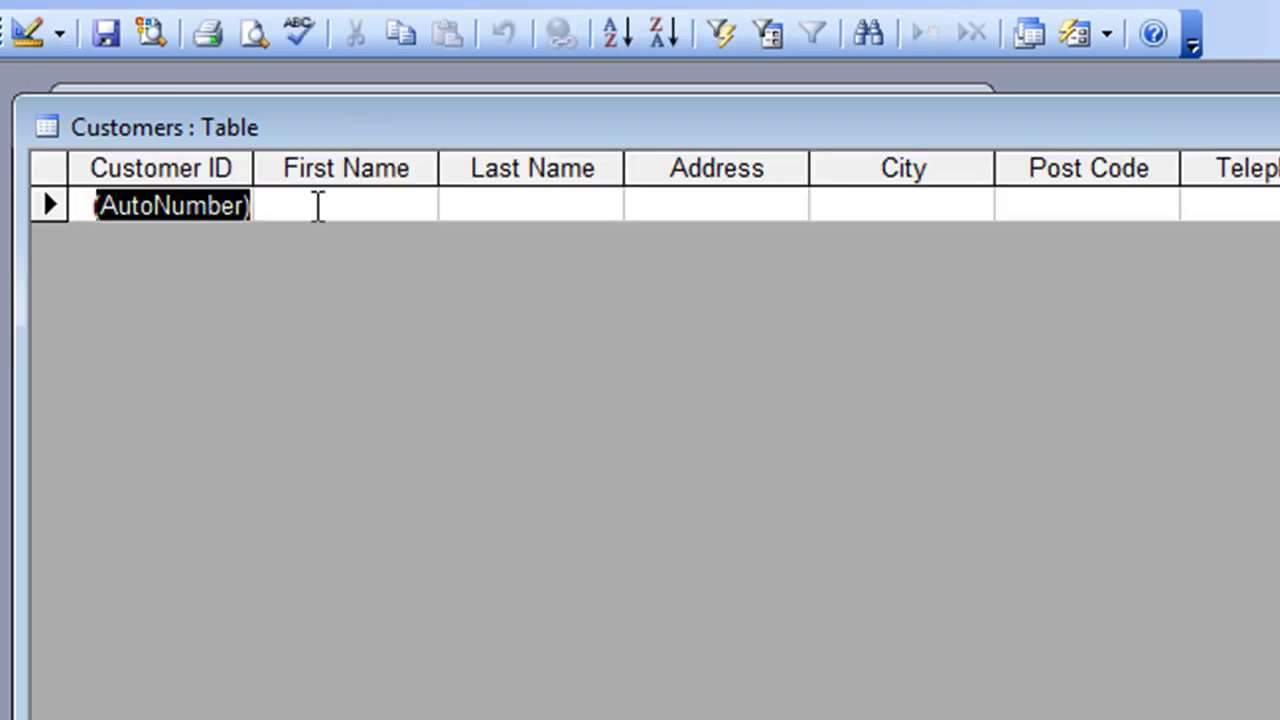
pyautogui.click(318, 205)
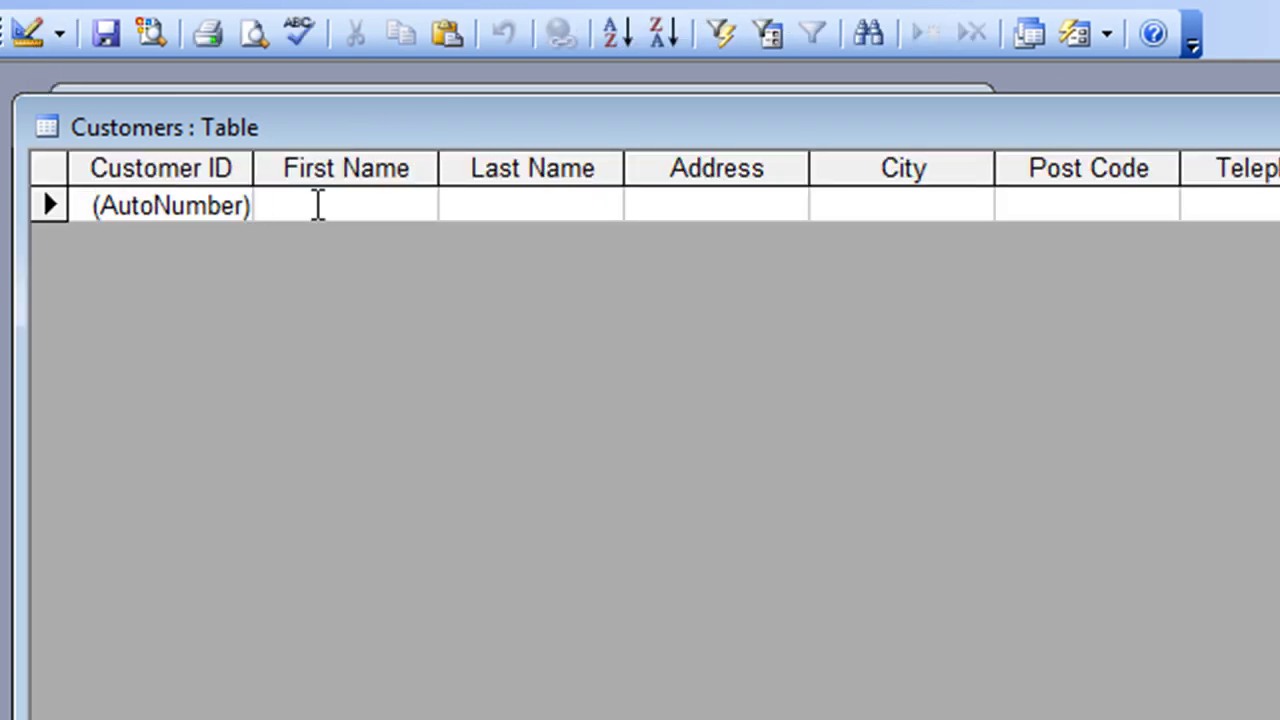
pyautogui.write('Tom')
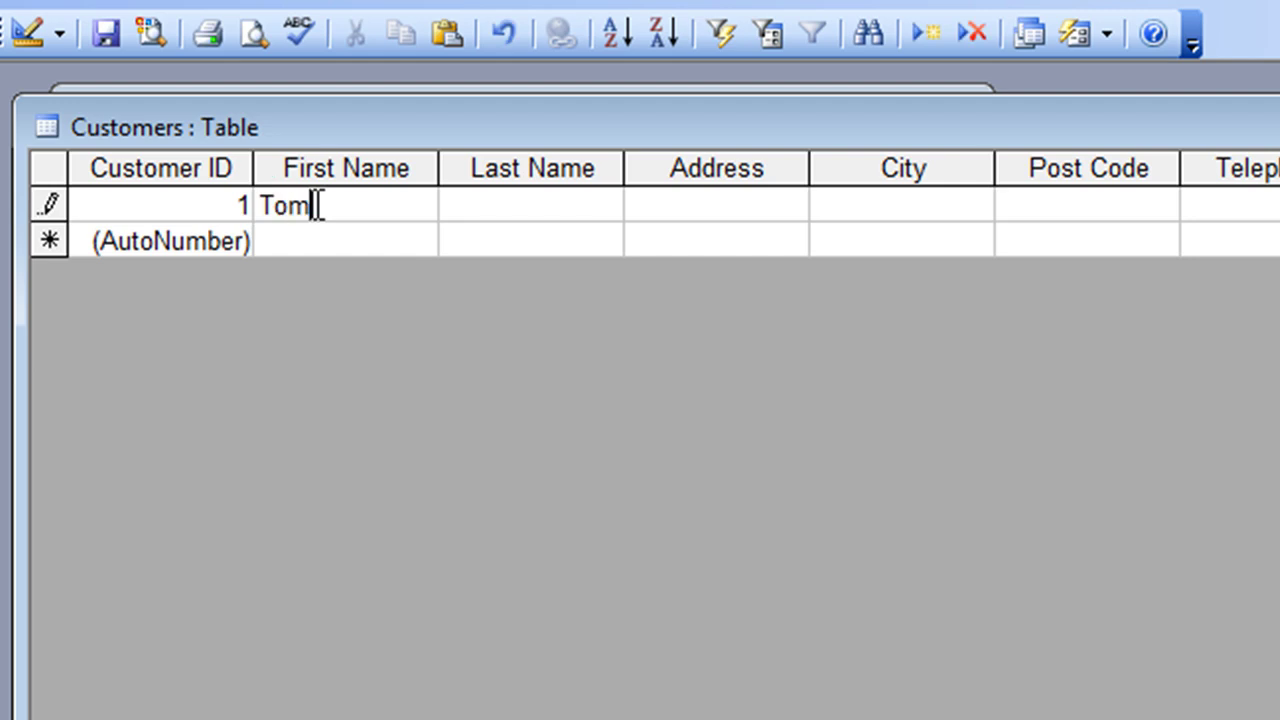
pyautogui.press('Tab')
pyautogui.write('Smith')
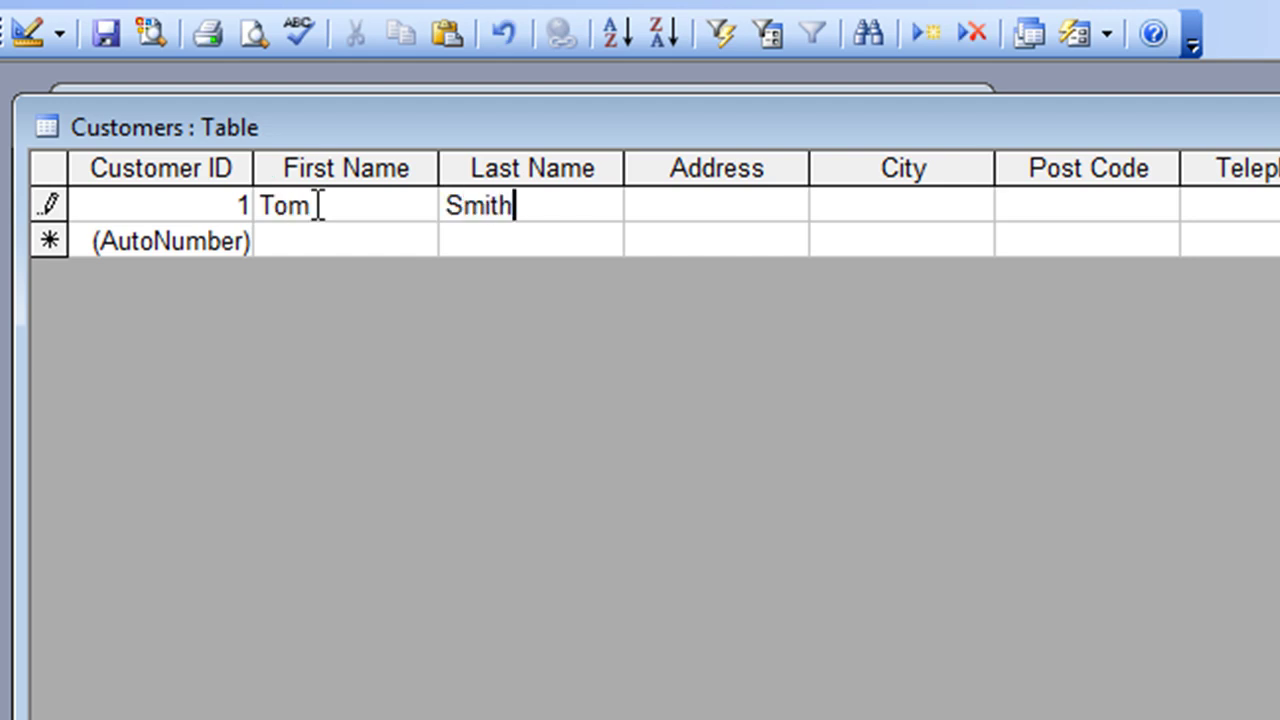
pyautogui.press('Tab')
pyautogui.write('14 Waver')
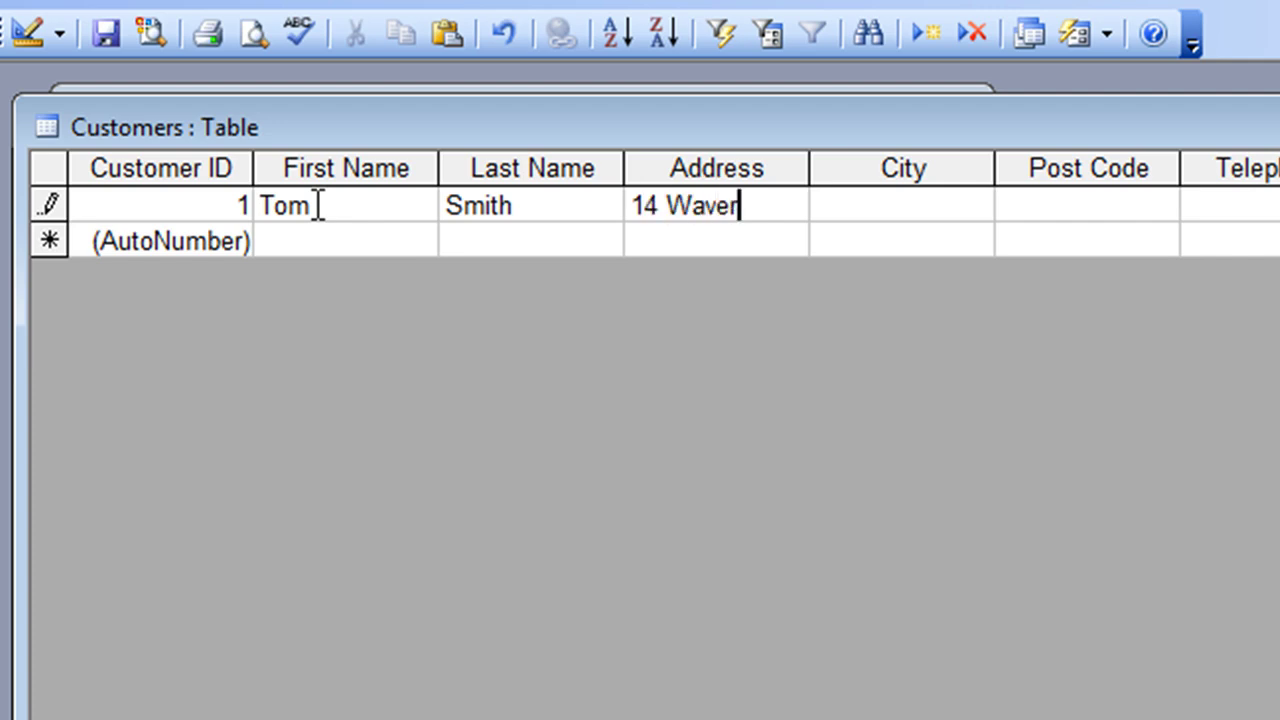
pyautogui.write('ly Road')
pyautogui.press('Tab')
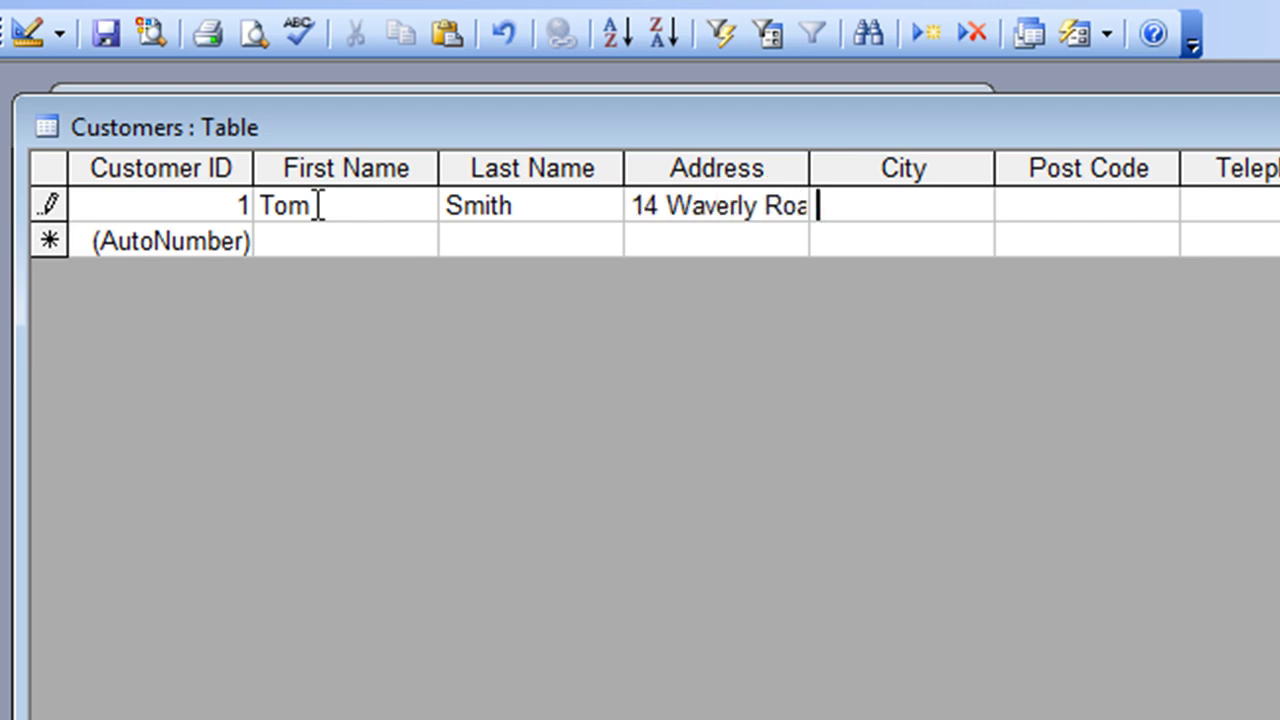
# Step: Enter the customer's city, post code, telephone number and date of birth, then close the table
pyautogui.write('Fulchester')
pyautogui.press('Tab')
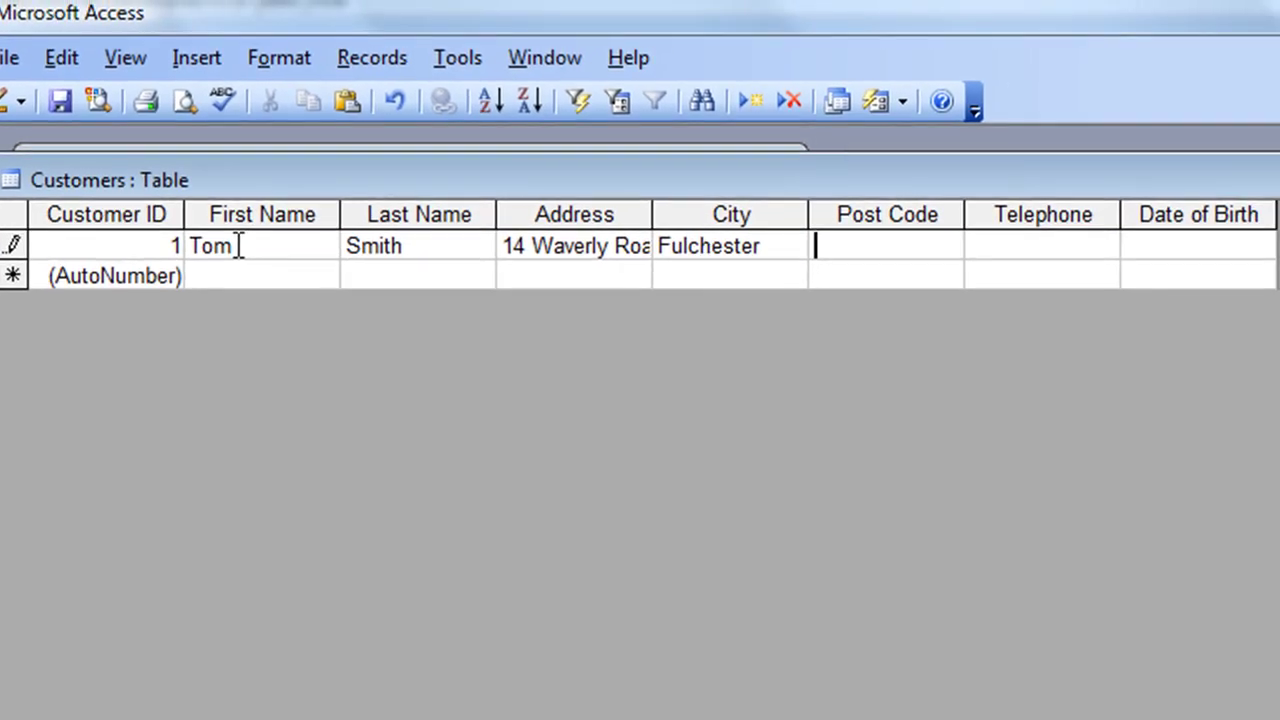
pyautogui.write('AA1 5FF')
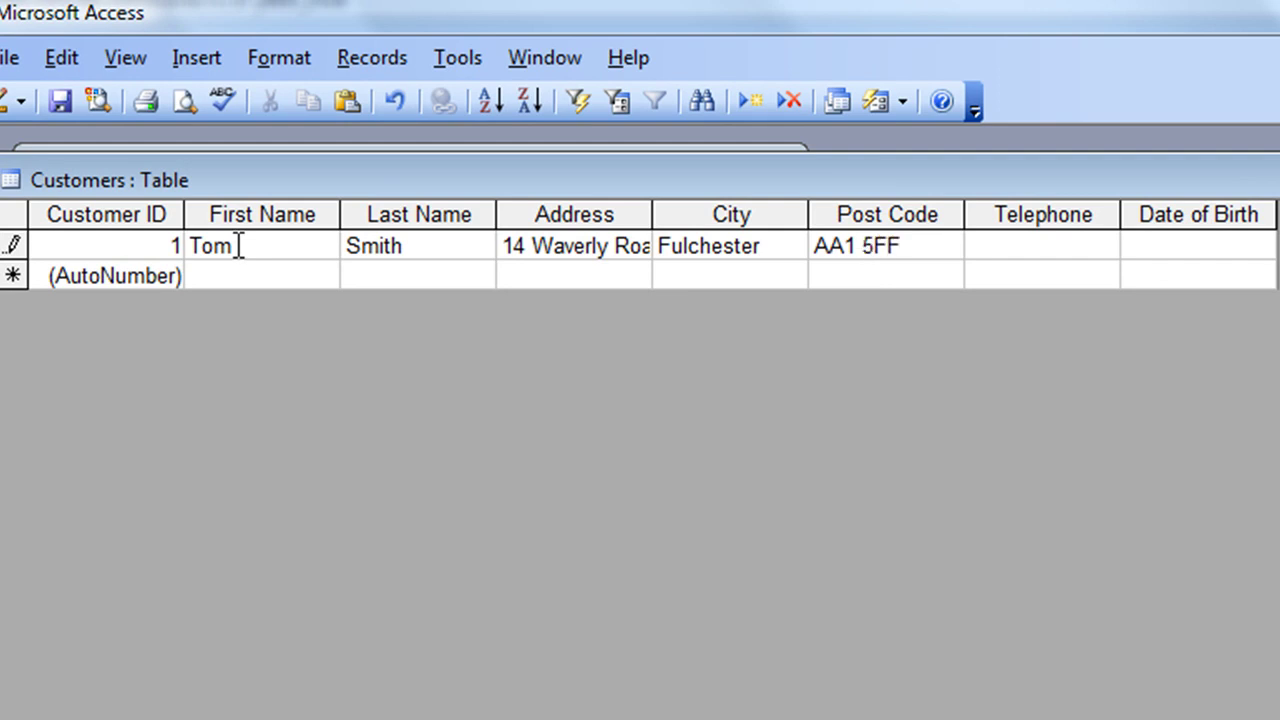
pyautogui.press('Tab')
pyautogui.write('05000 785')
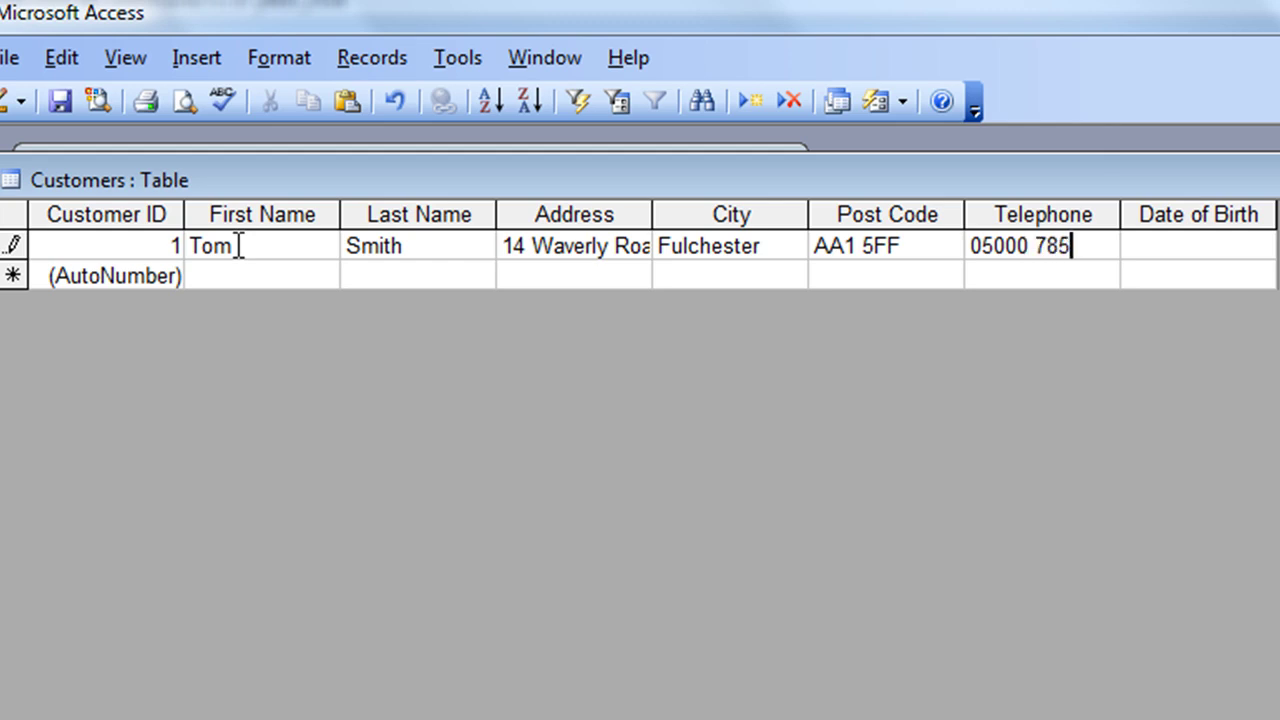
pyautogui.write('695')
pyautogui.press('Tab')
pyautogui.write('15/5/')
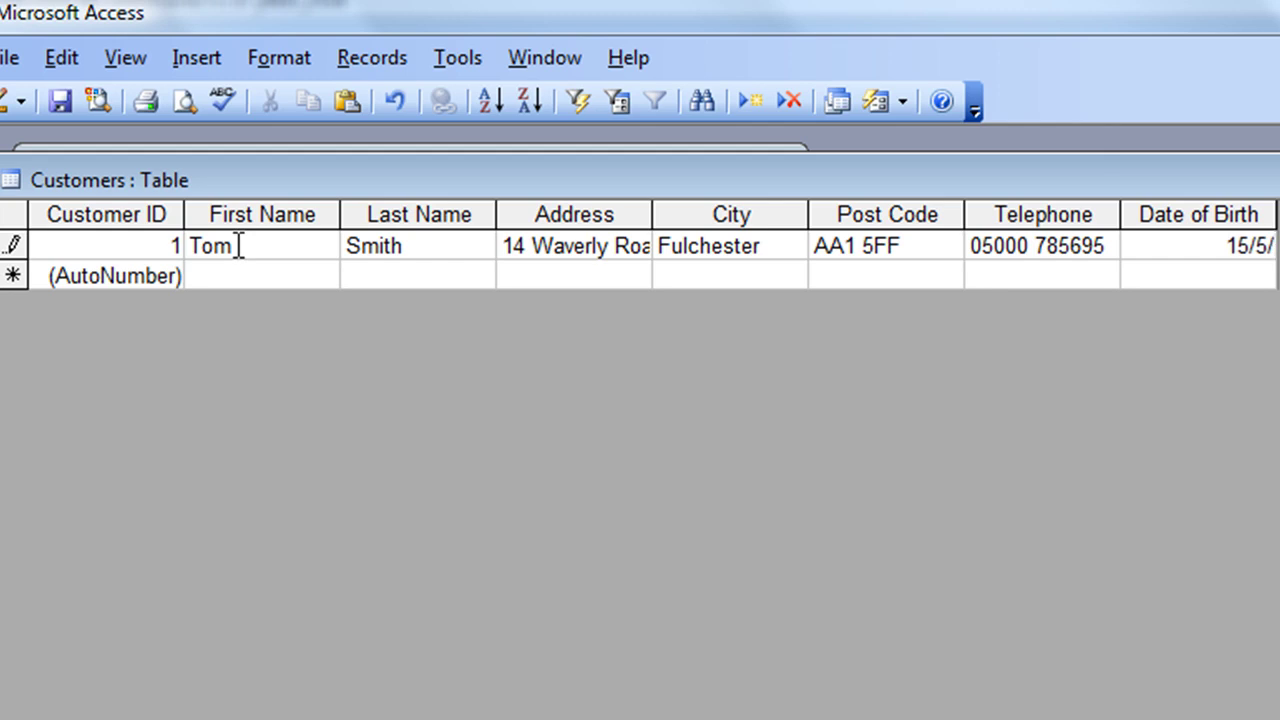
pyautogui.write('79')
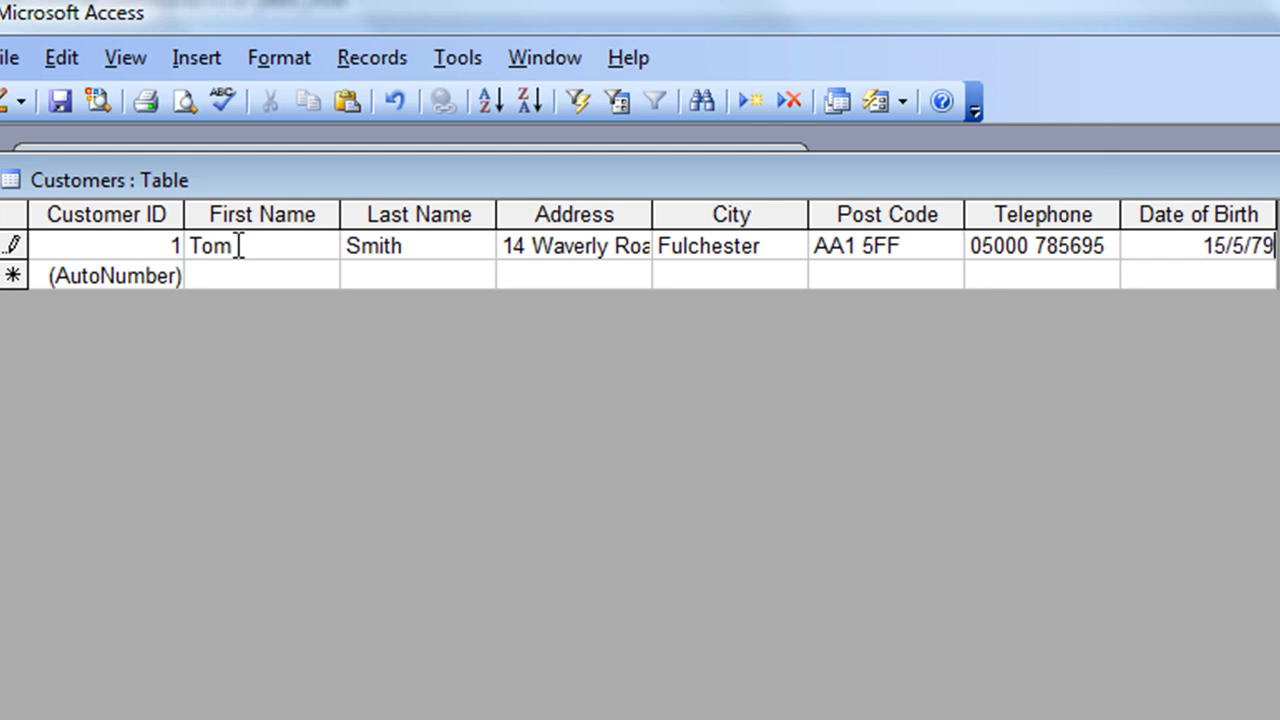
pyautogui.press('Tab')
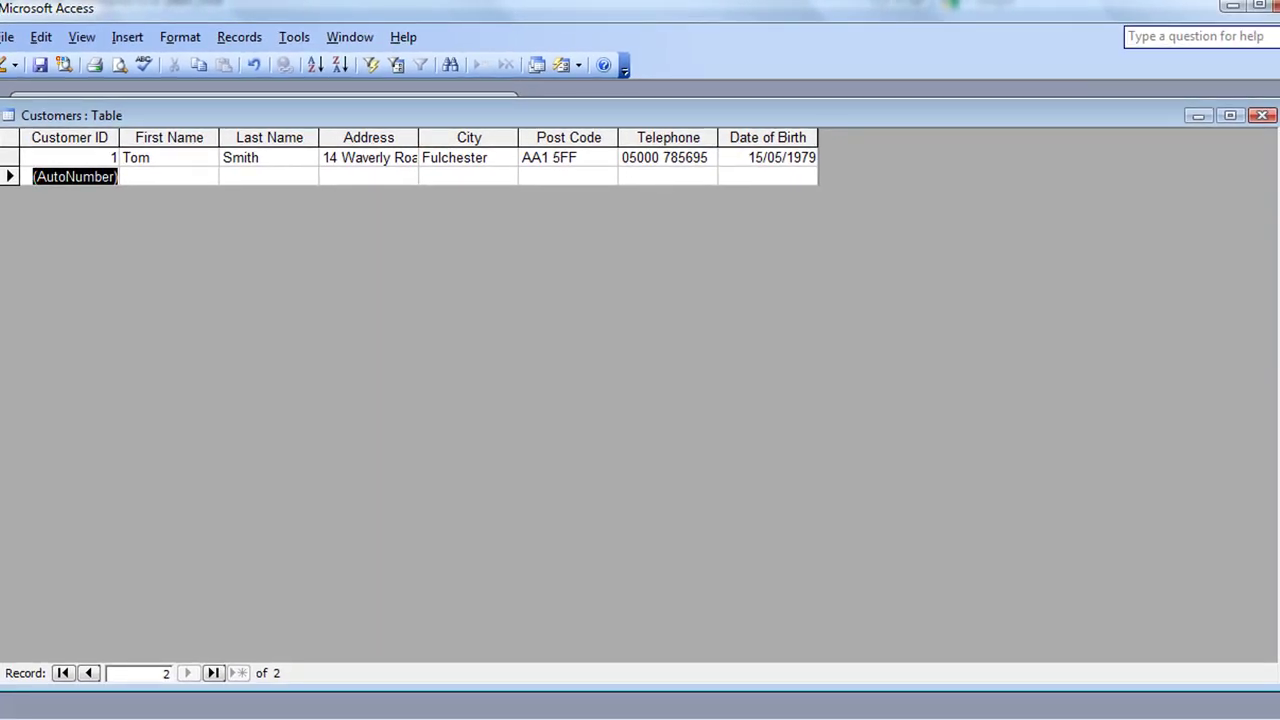
pyautogui.click(1263, 116)
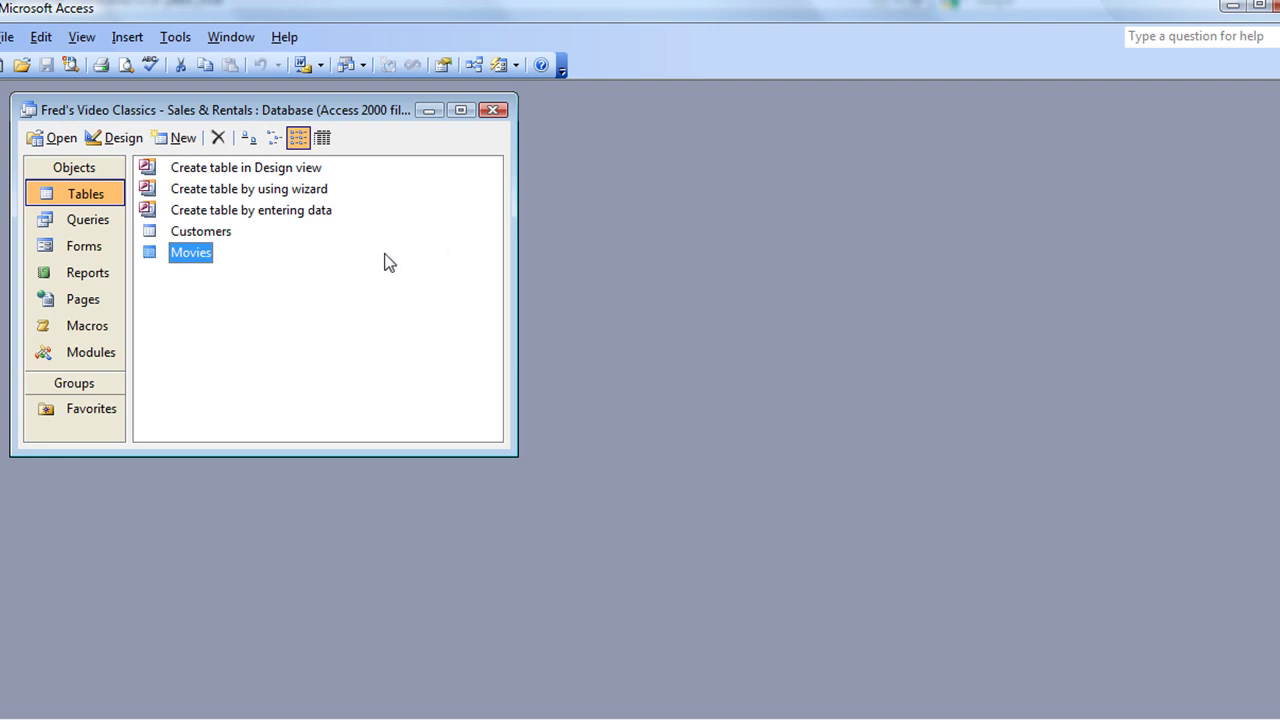
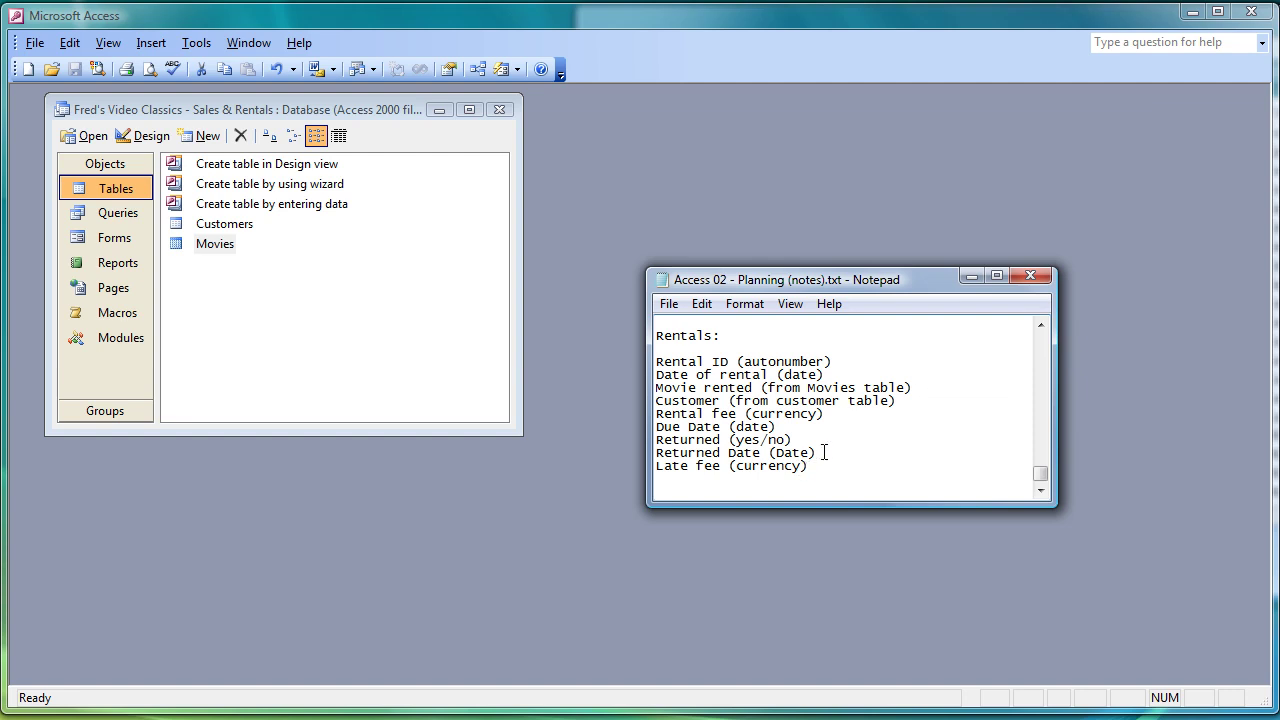
# Step: Move the Rentals planning notes out of view to reveal the Access Tables list
pyautogui.moveTo(880, 285); pyautogui.dragTo(600, 719)
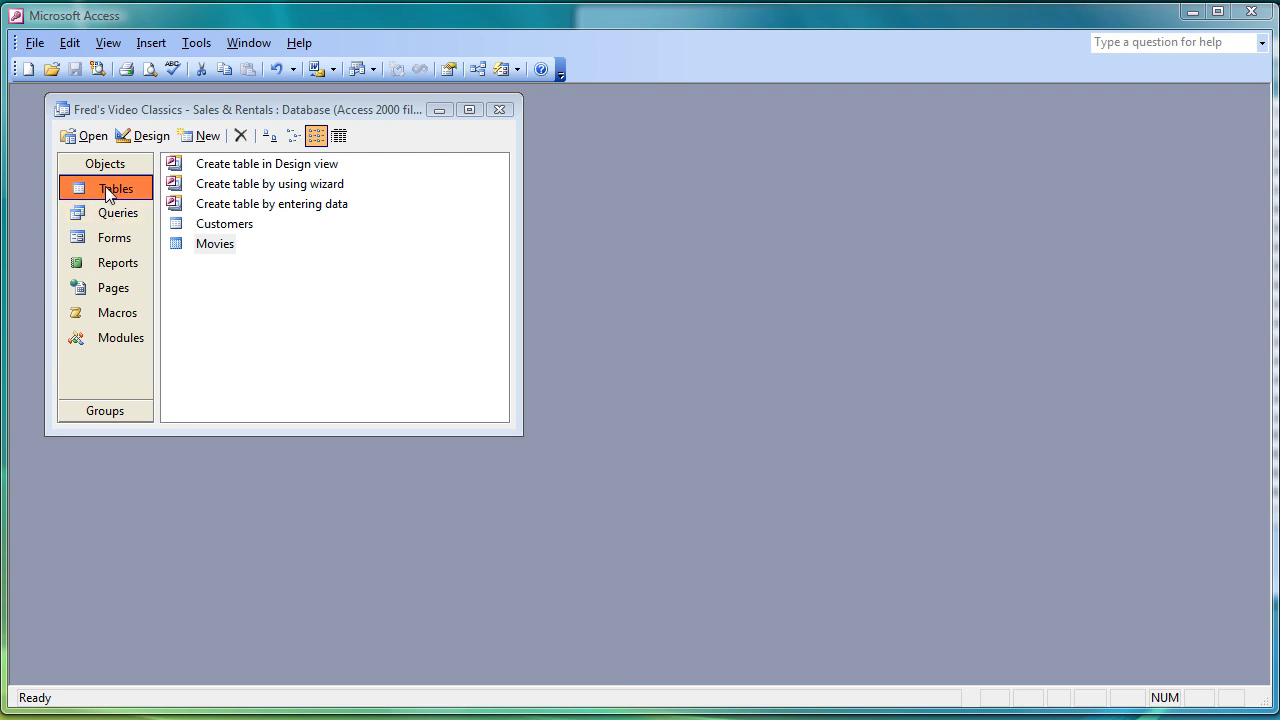
# Step: Create a new blank table in Design View
pyautogui.click(201, 137)
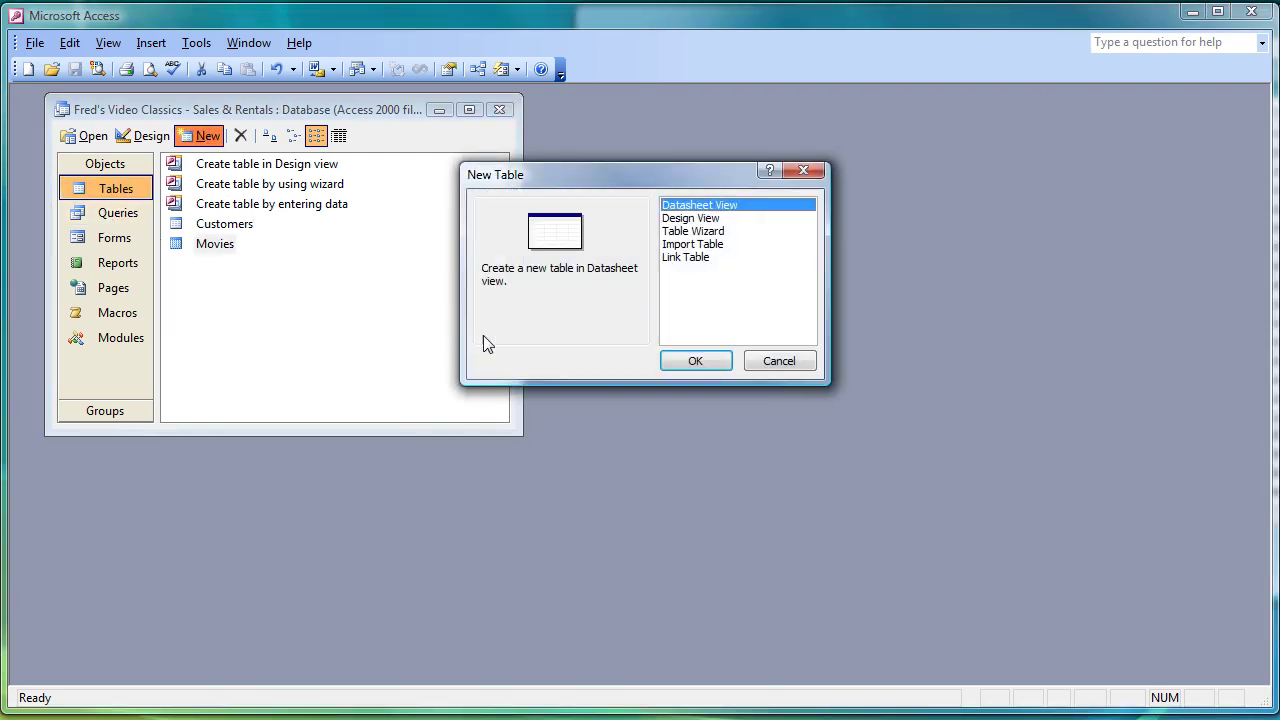
pyautogui.click(680, 218)
pyautogui.click(692, 362)
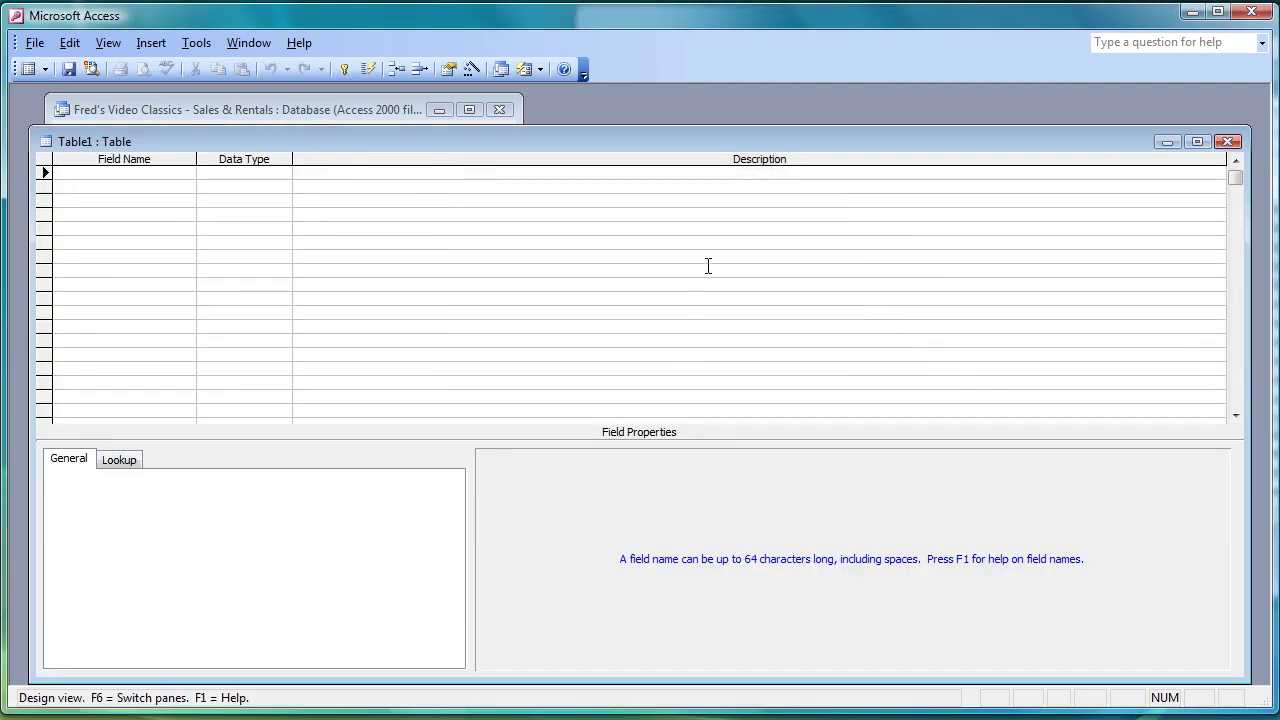
pyautogui.moveTo(676, 148); pyautogui.dragTo(685, 126)
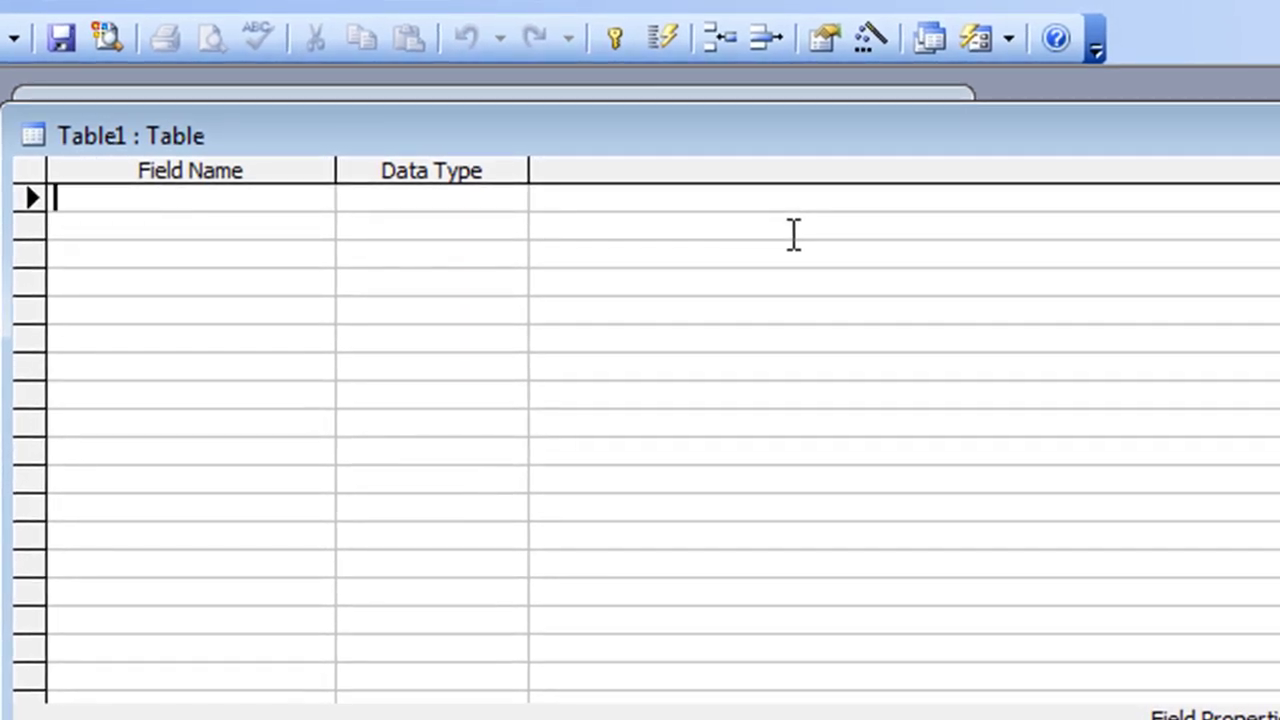
# Step: Add a Rental ID field with the AutoNumber data type
pyautogui.write('Rental ID')
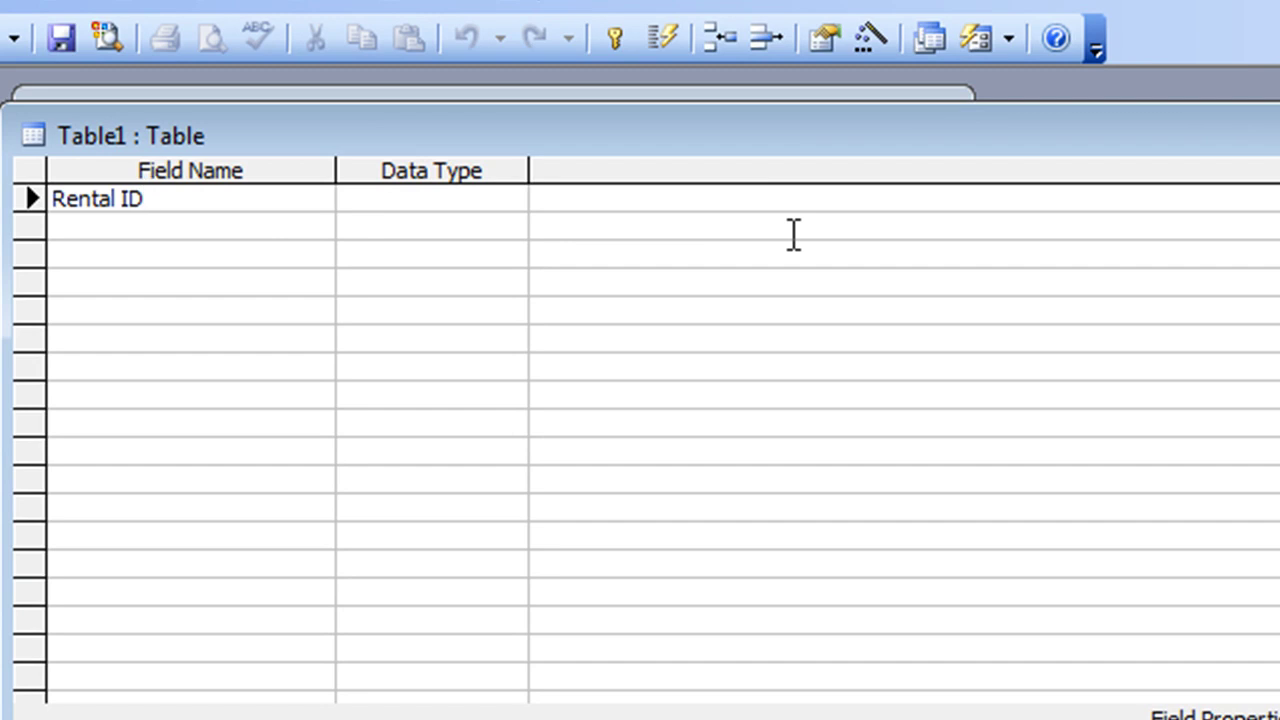
pyautogui.press('Tab')
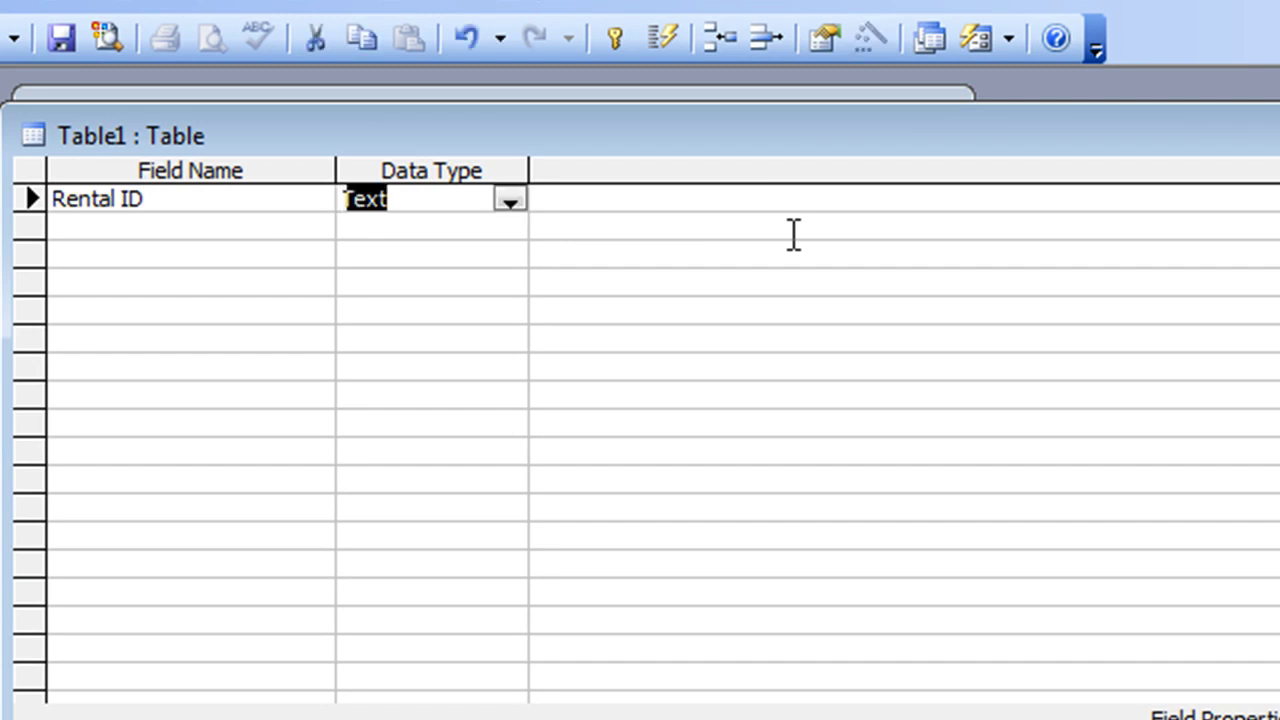
pyautogui.write('autoNumber')
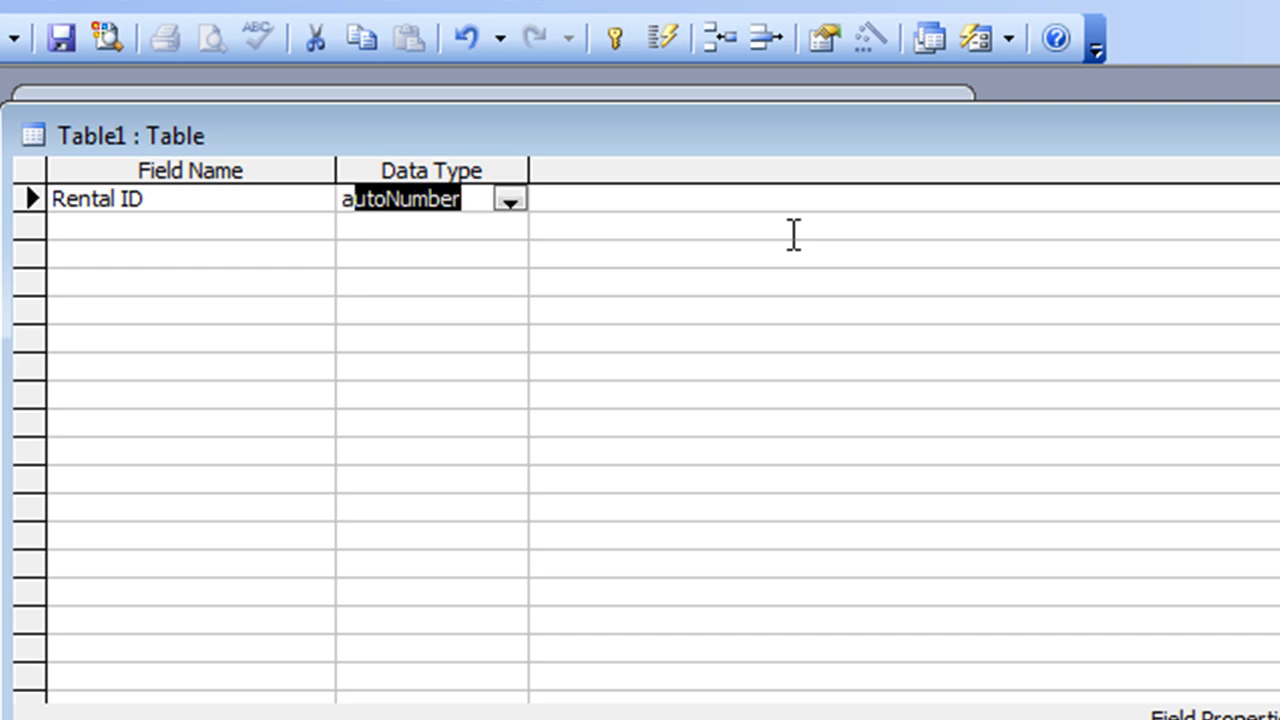
pyautogui.press('Tab')
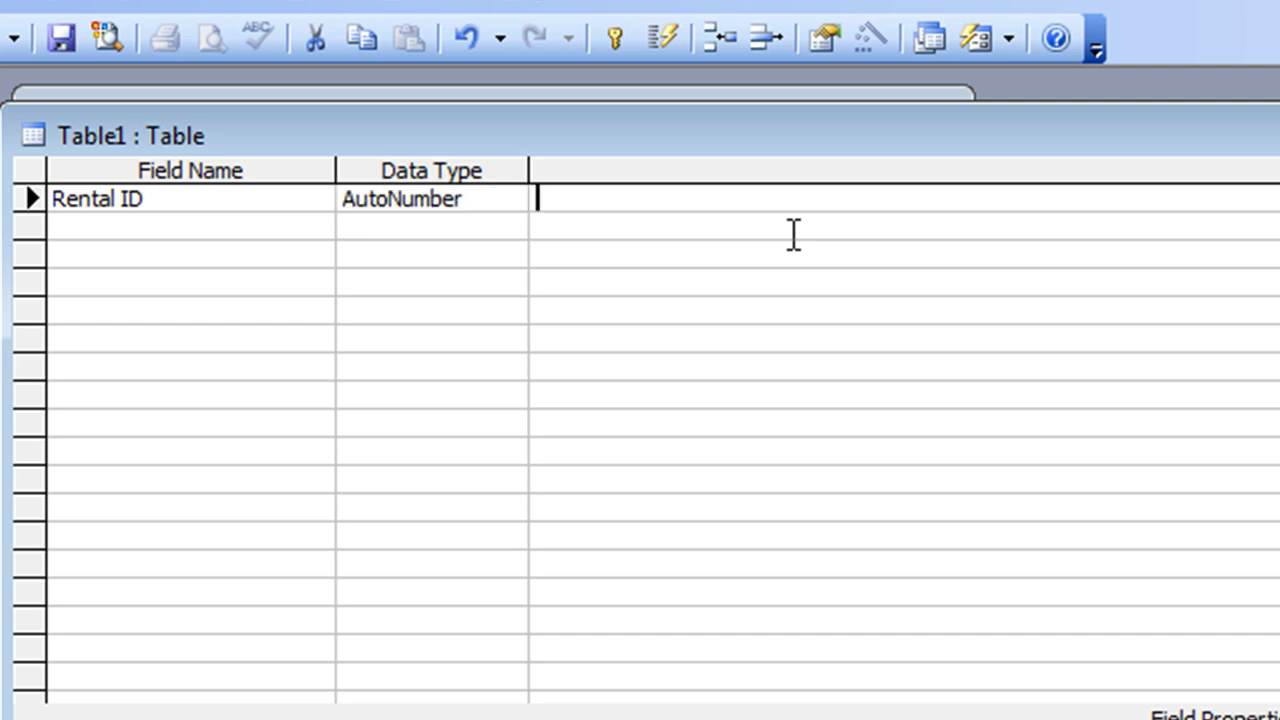
pyautogui.press('Tab')
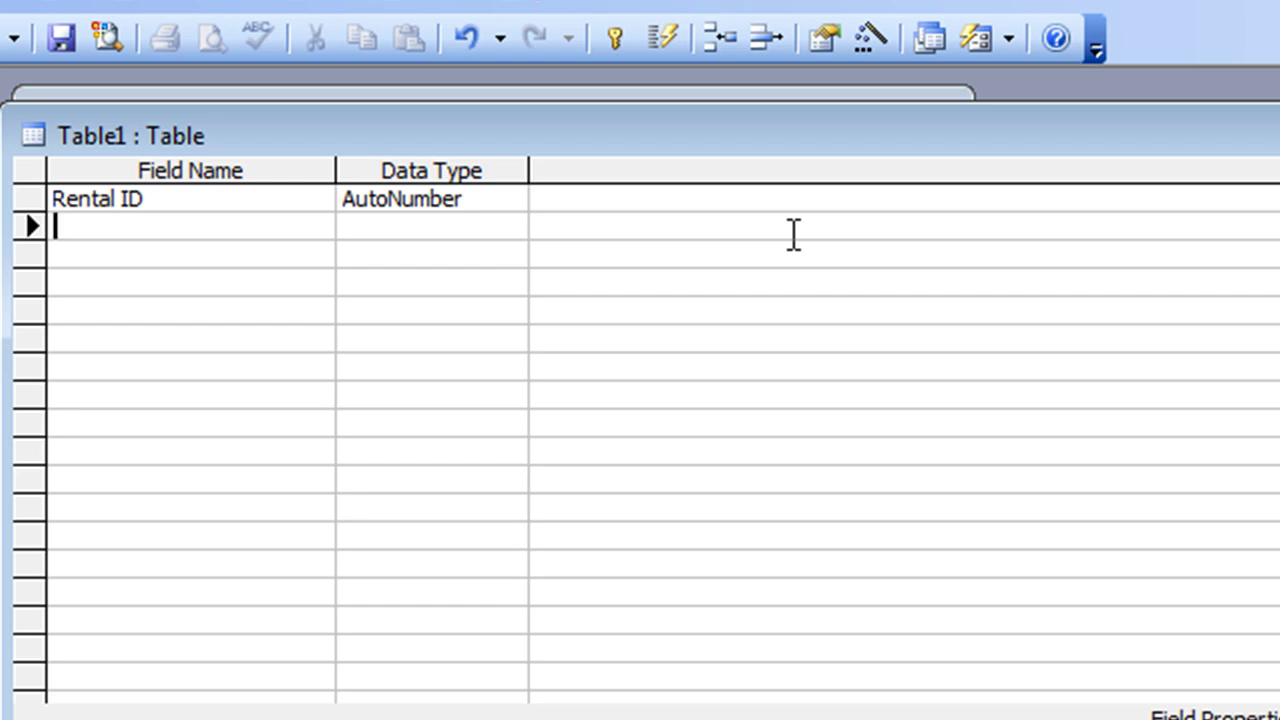
# Step: Add a Date of Rental field with the Date/Time data type
pyautogui.write('Date oif')
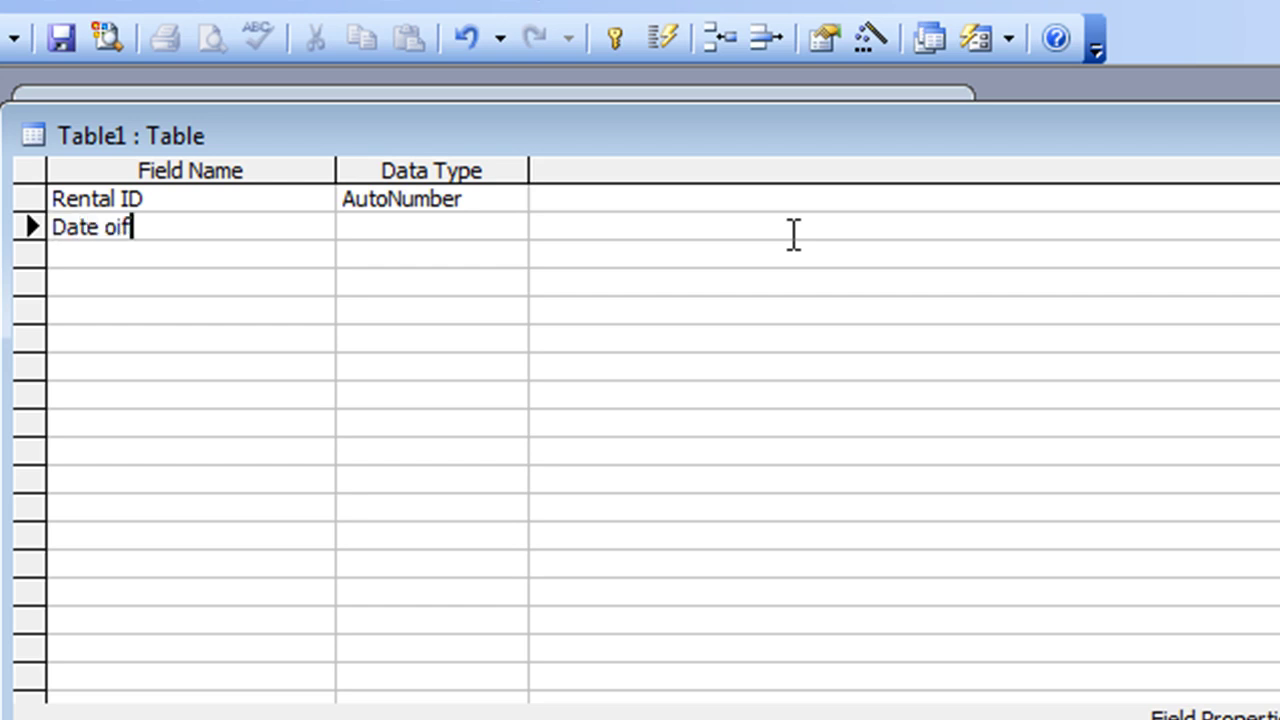
pyautogui.press('BackSpace')
pyautogui.press('BackSpace')
pyautogui.write('f Rental')
pyautogui.press('Tab')
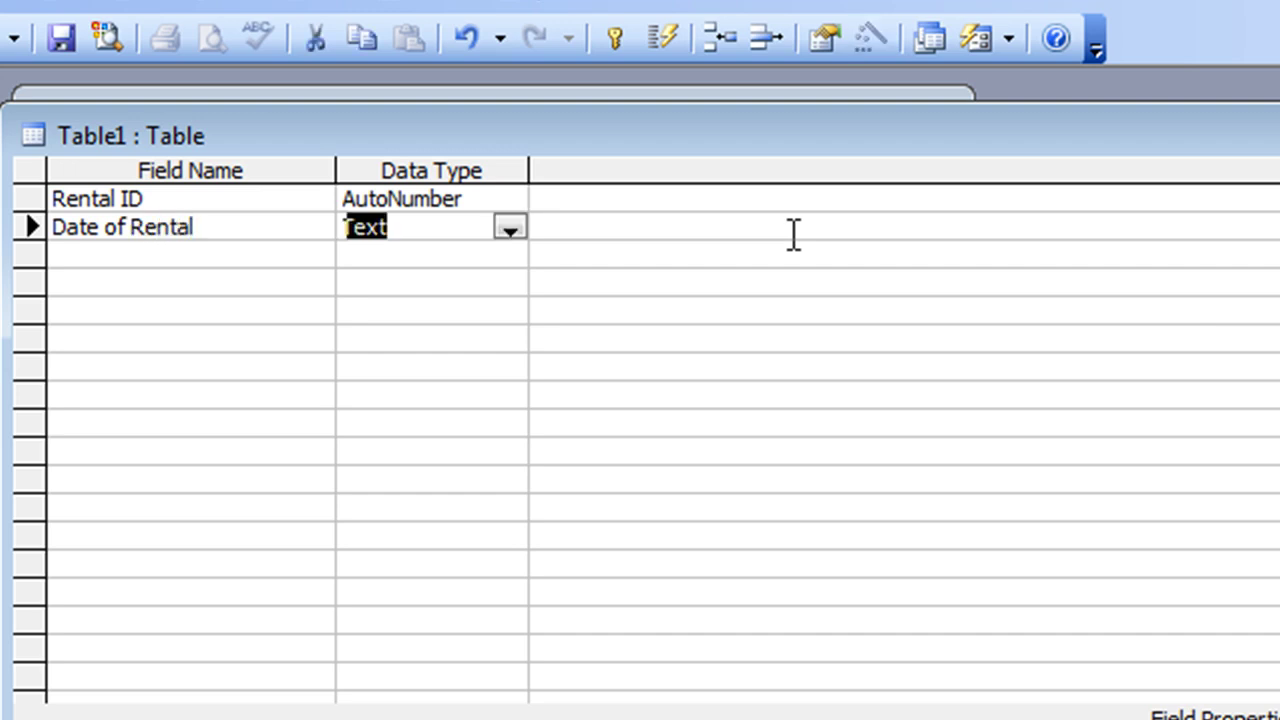
pyautogui.write('date/Tim')
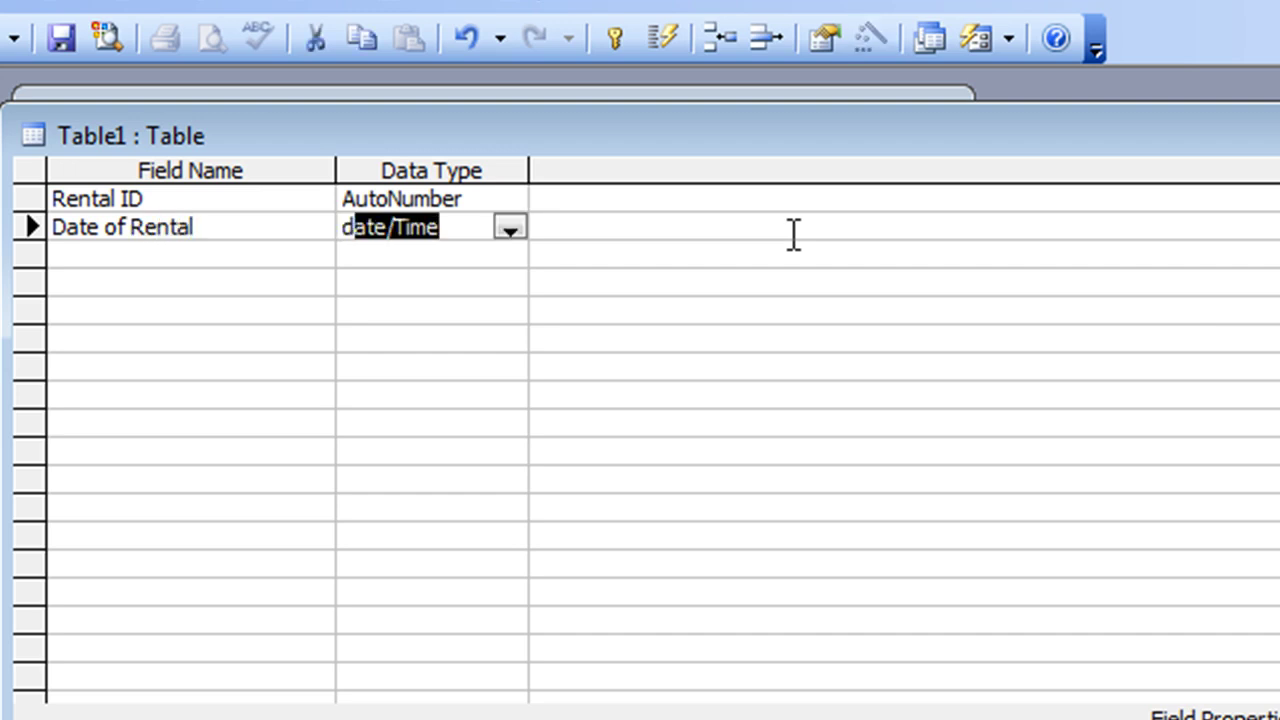
pyautogui.press('Tab')
pyautogui.press('Tab')
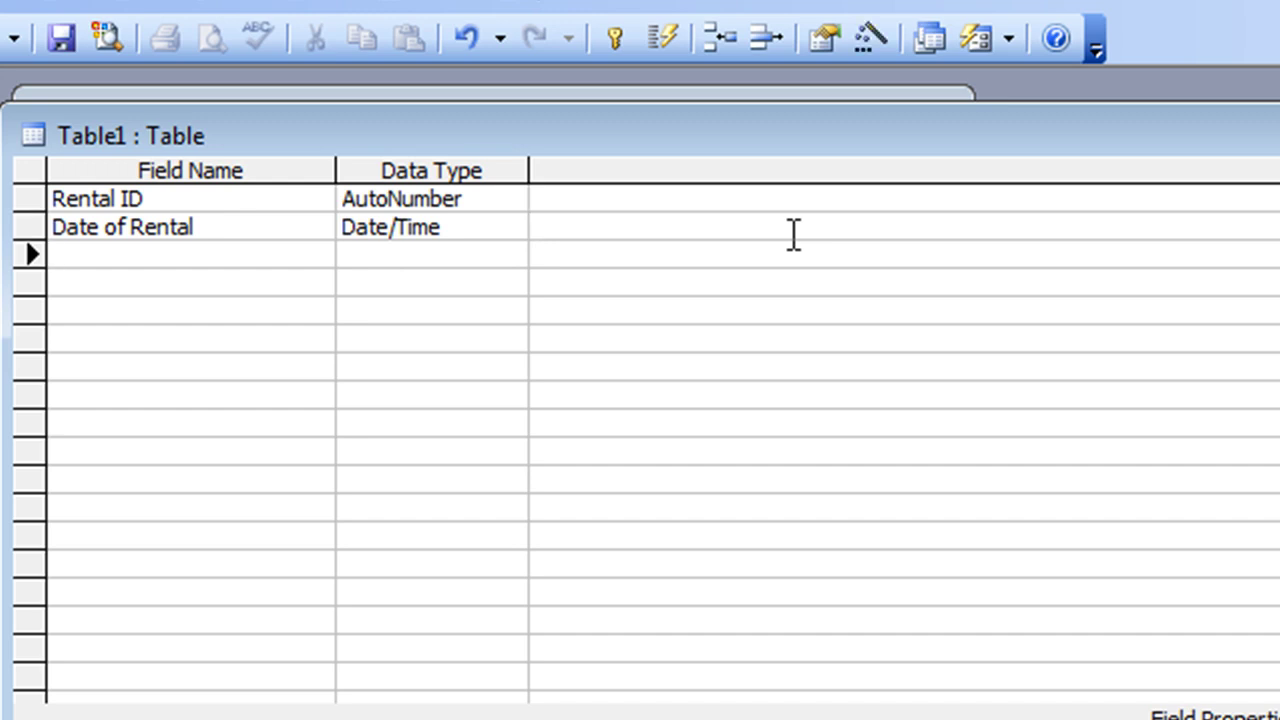
# Step: Add a Movie Rented field and start the Lookup Wizard for its data type
pyautogui.write('Movie Rented')
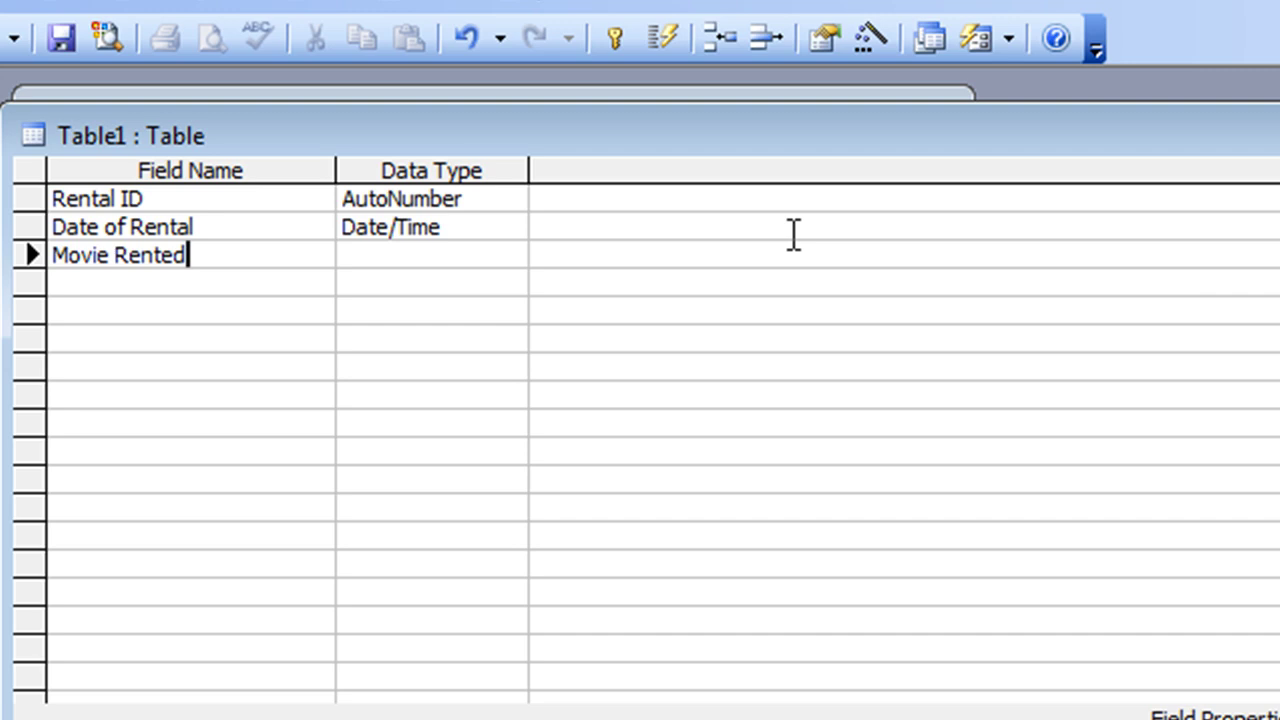
pyautogui.press('Tab')
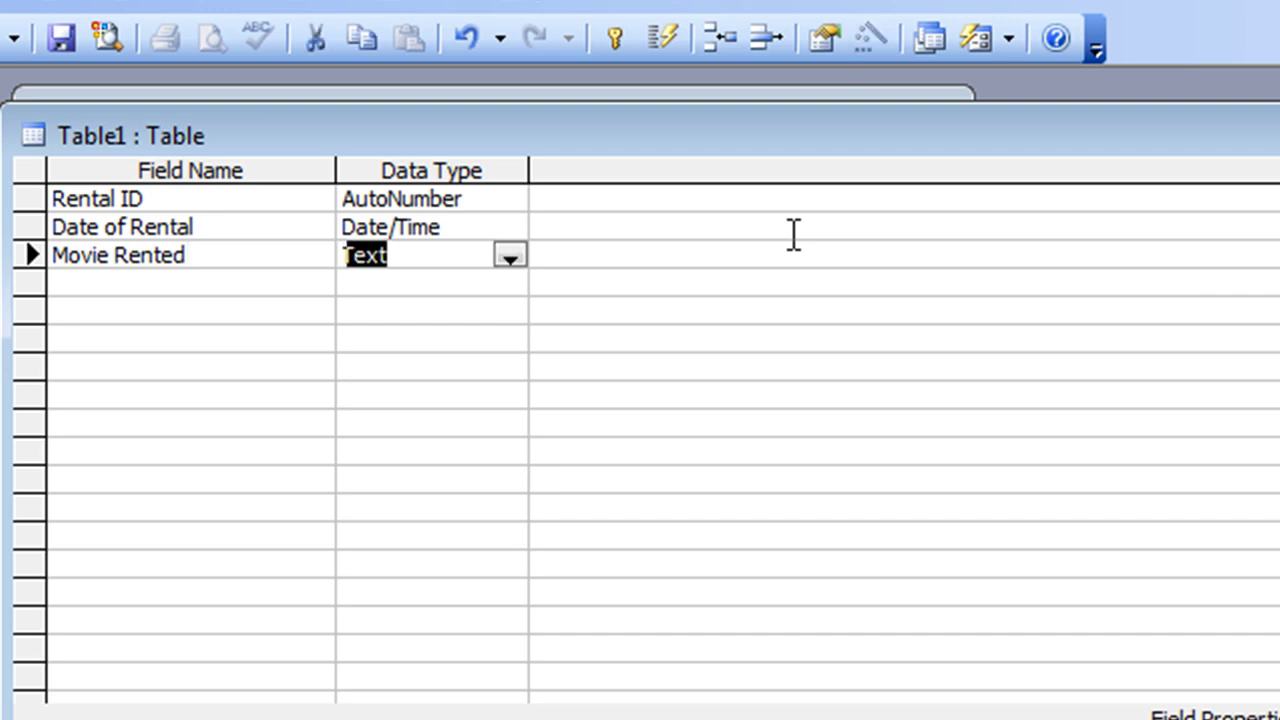
pyautogui.click(503, 260)
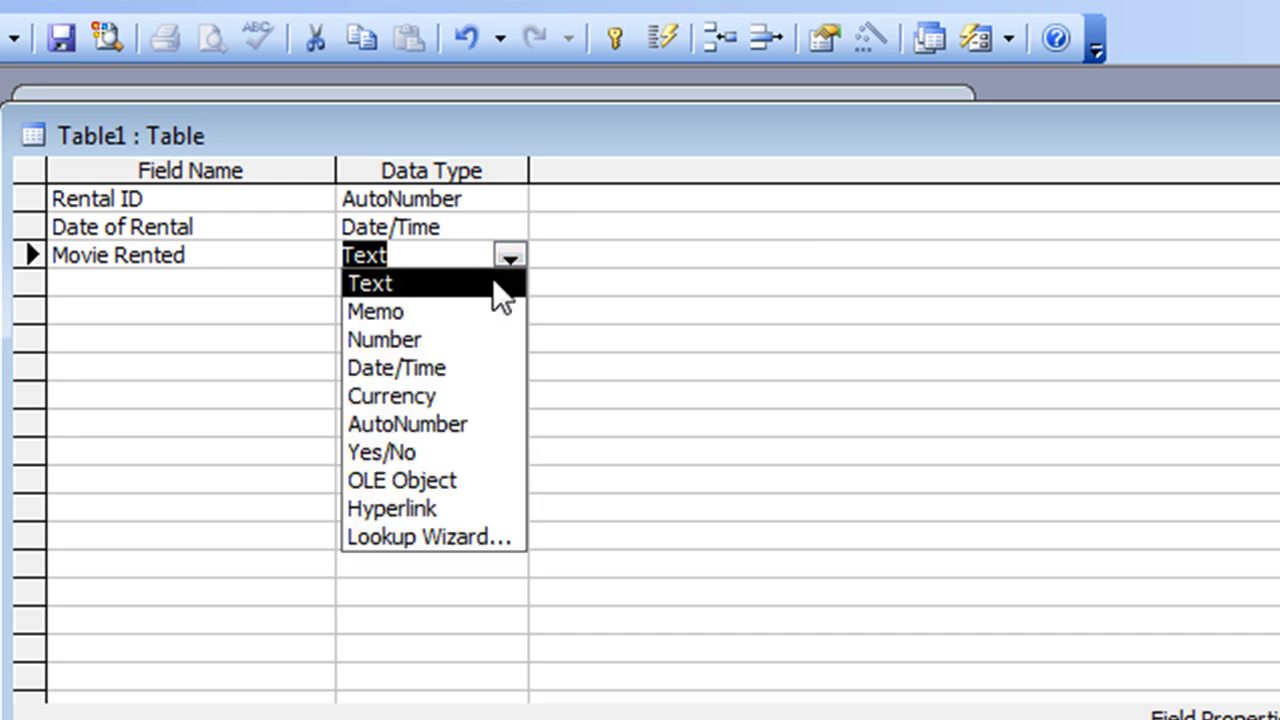
pyautogui.click(394, 532)
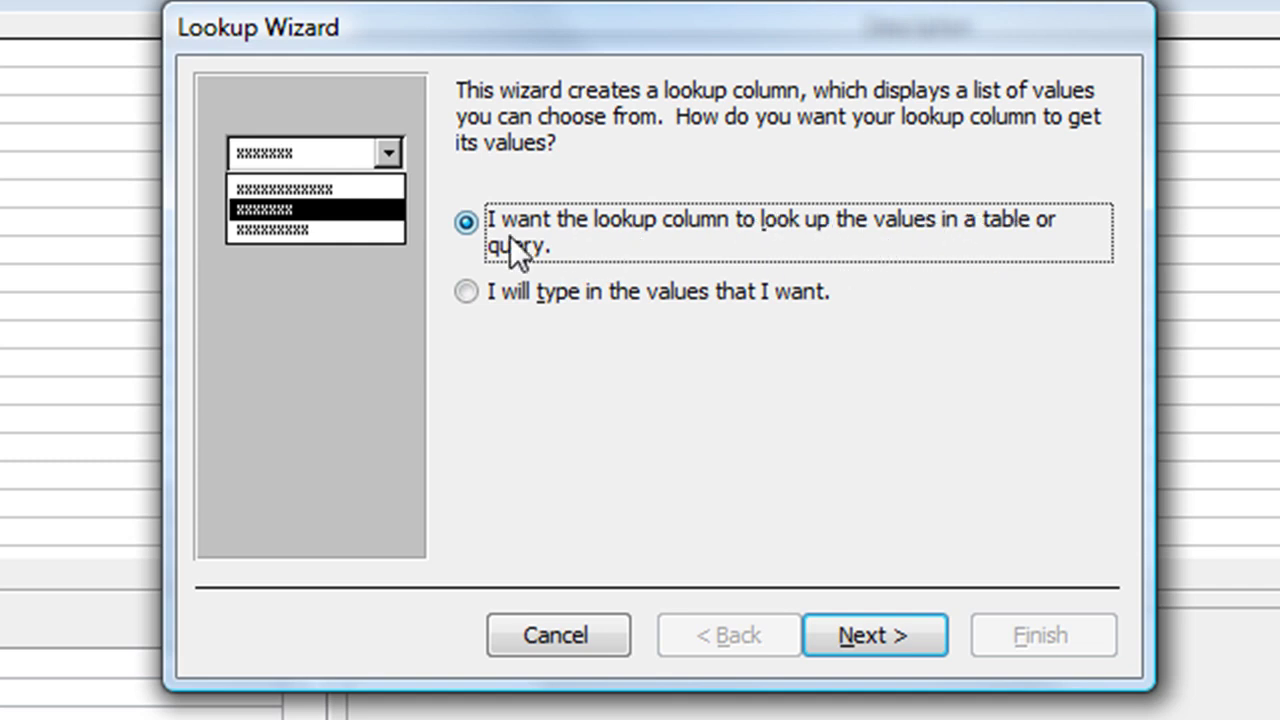
# Step: Base the Movie Rented lookup on the Movies table, using Movie ID and Title
pyautogui.click(849, 645)
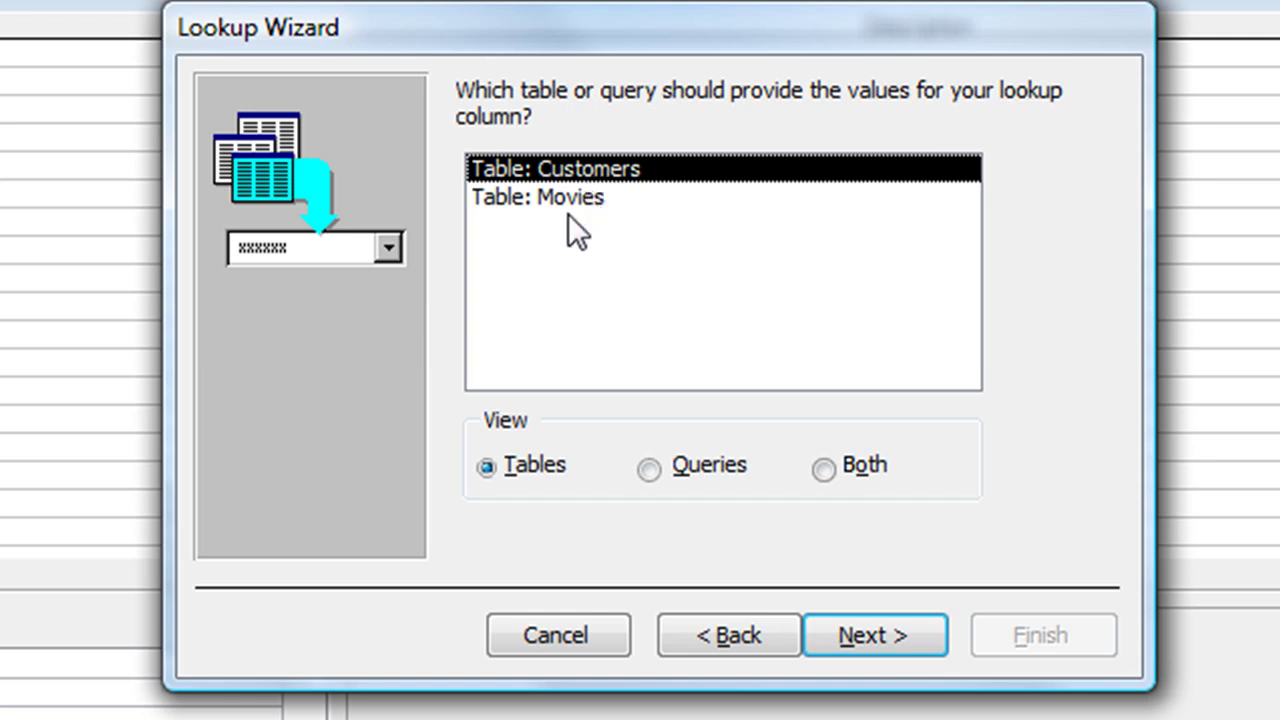
pyautogui.click(596, 197)
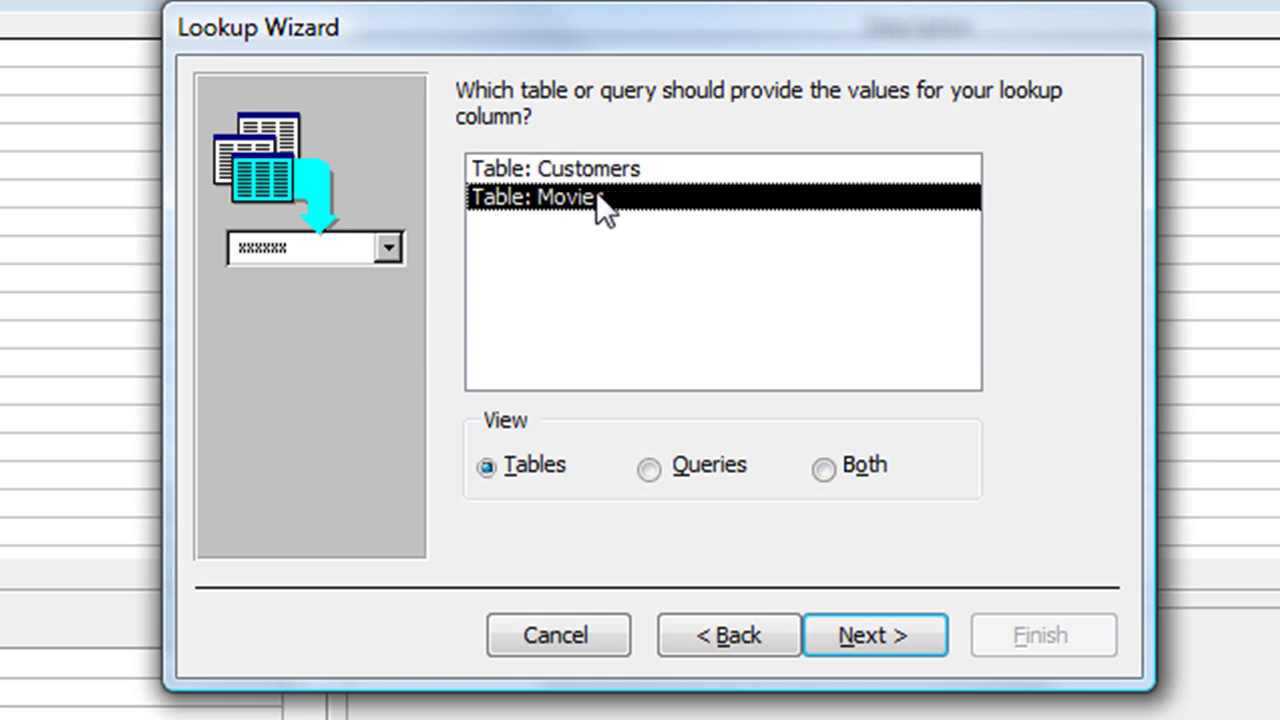
pyautogui.click(838, 642)
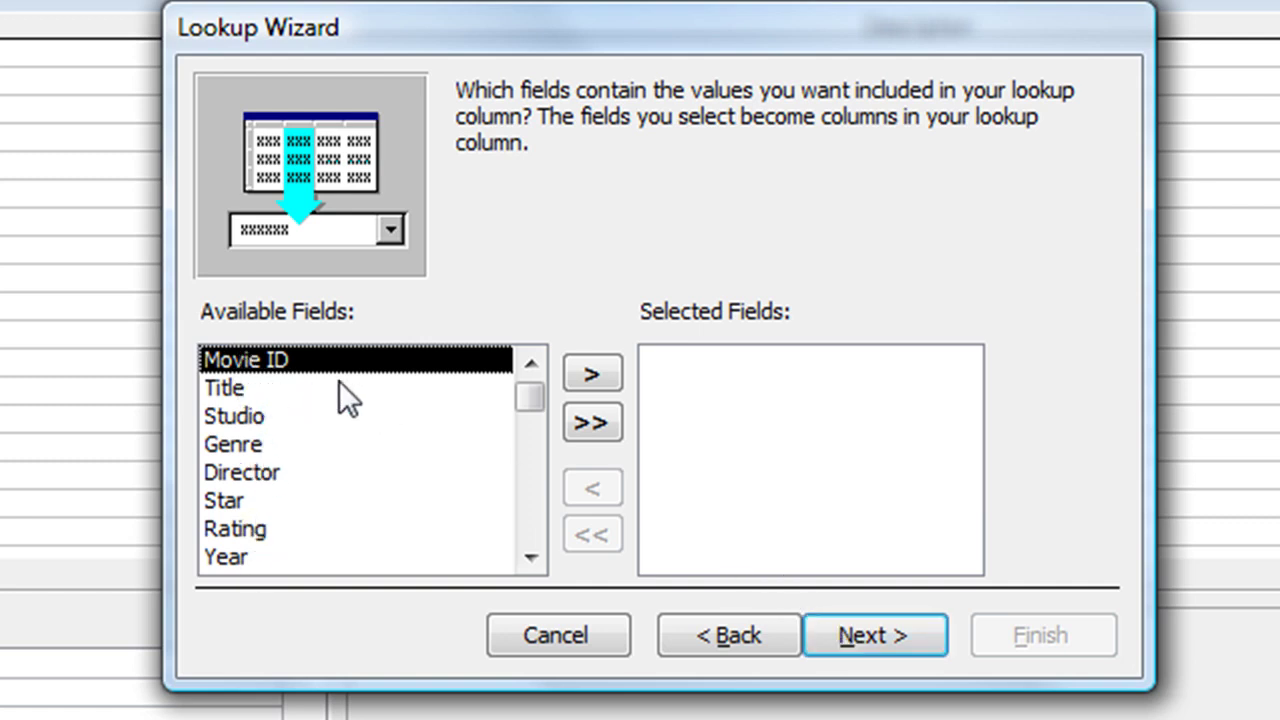
pyautogui.click(590, 378)
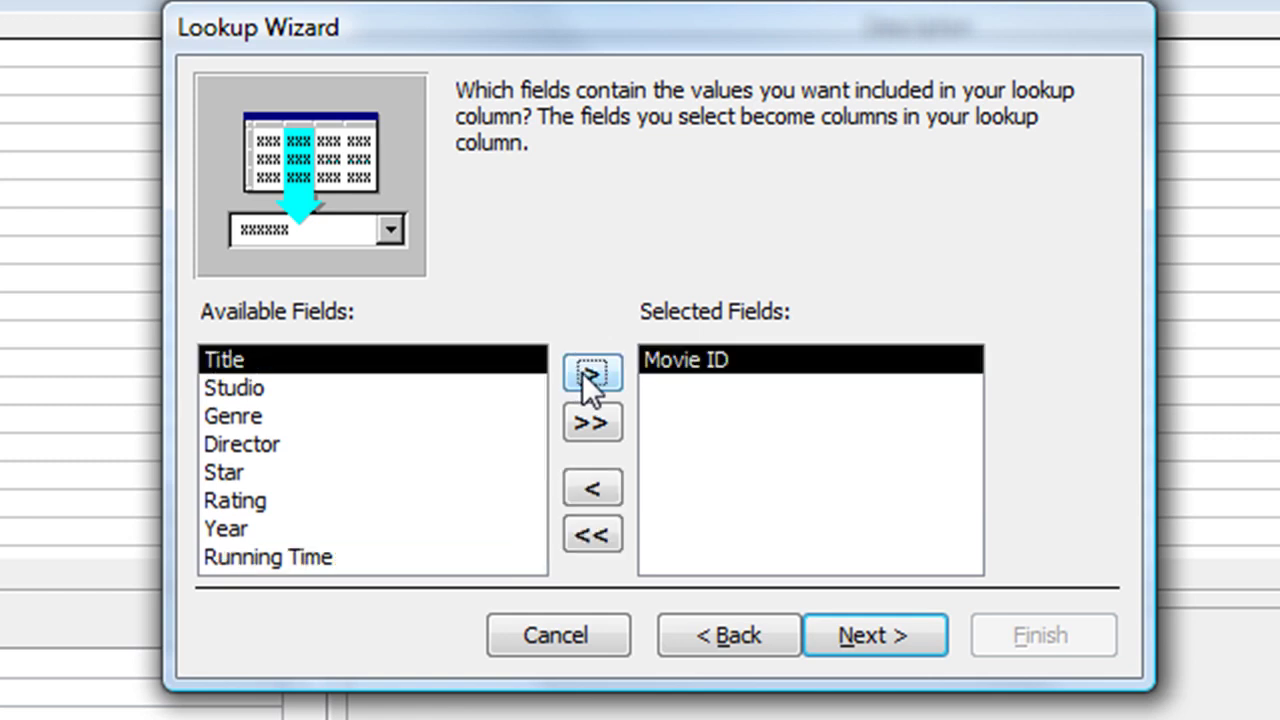
pyautogui.click(590, 378)
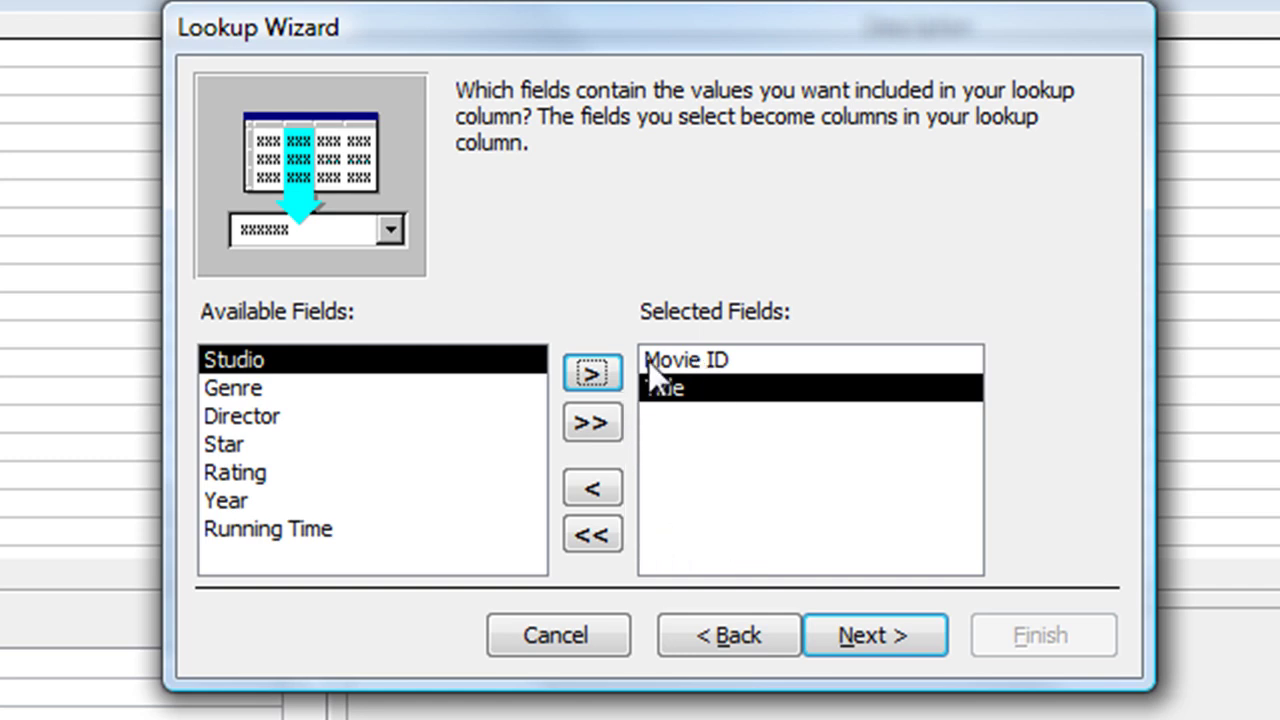
pyautogui.click(860, 635)
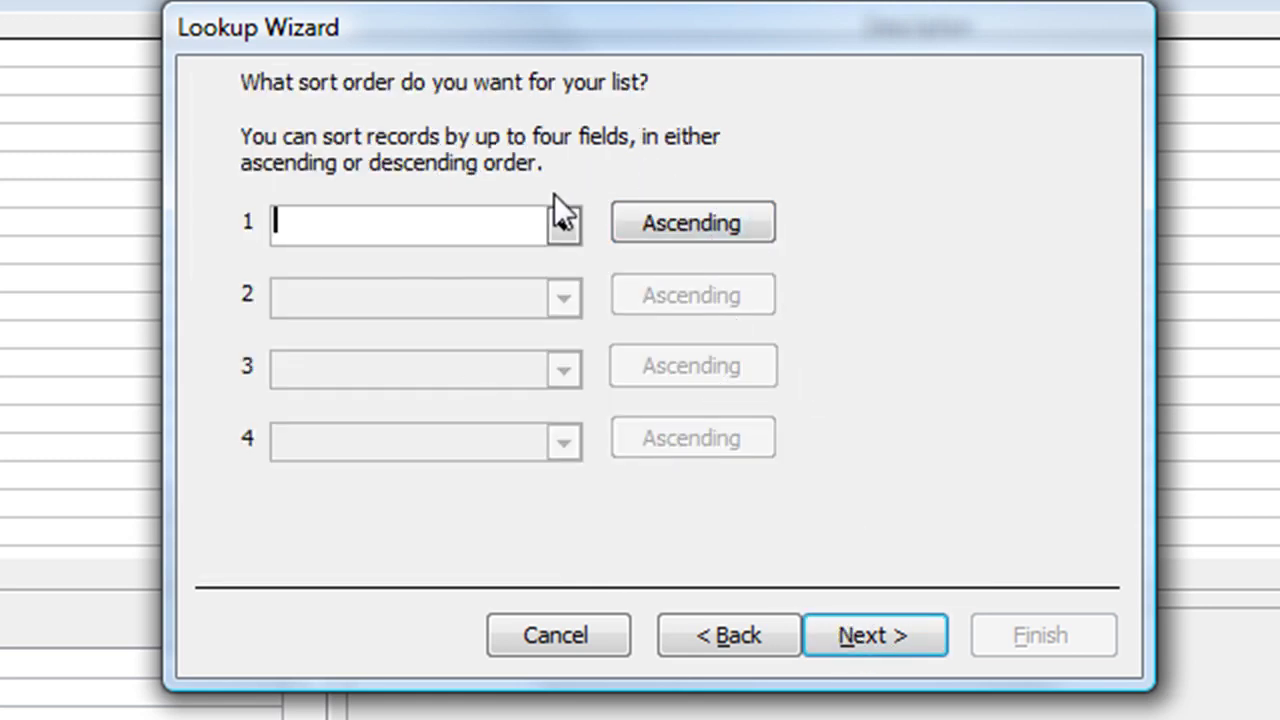
# Step: Sort the lookup by Title, keep Movie ID hidden, and finish with label Movie Rented
pyautogui.click(563, 226)
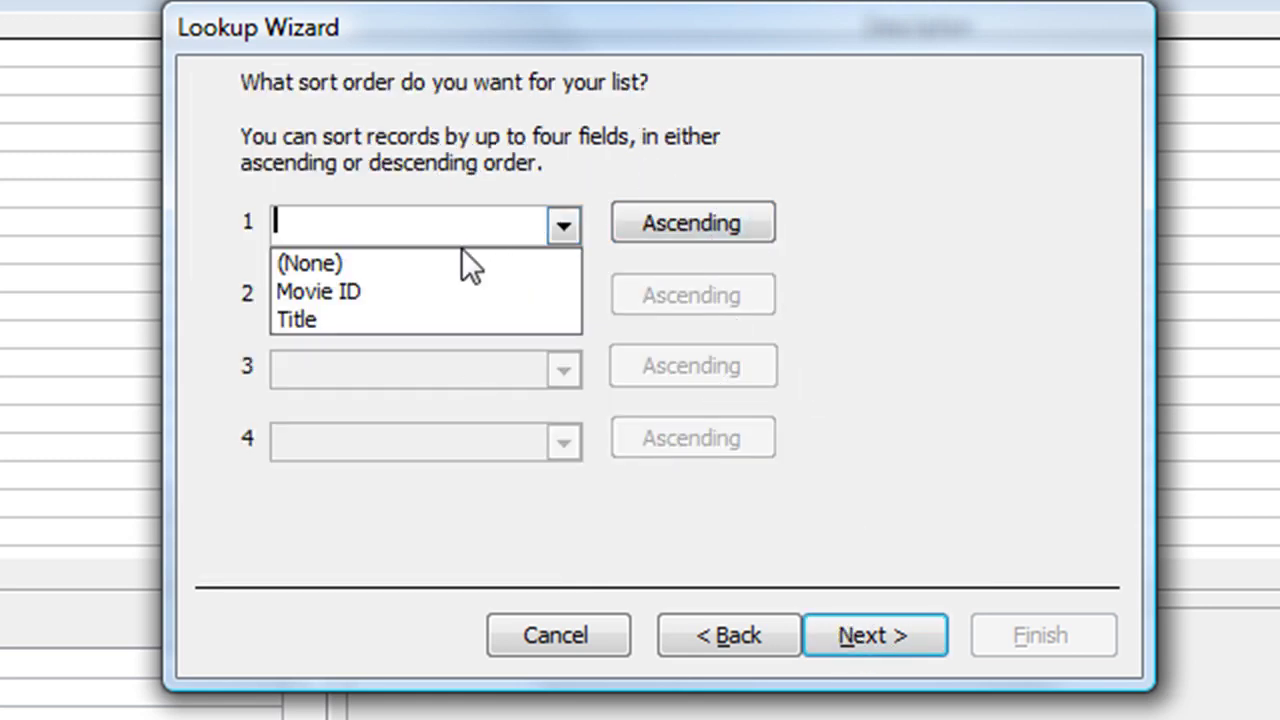
pyautogui.click(347, 318)
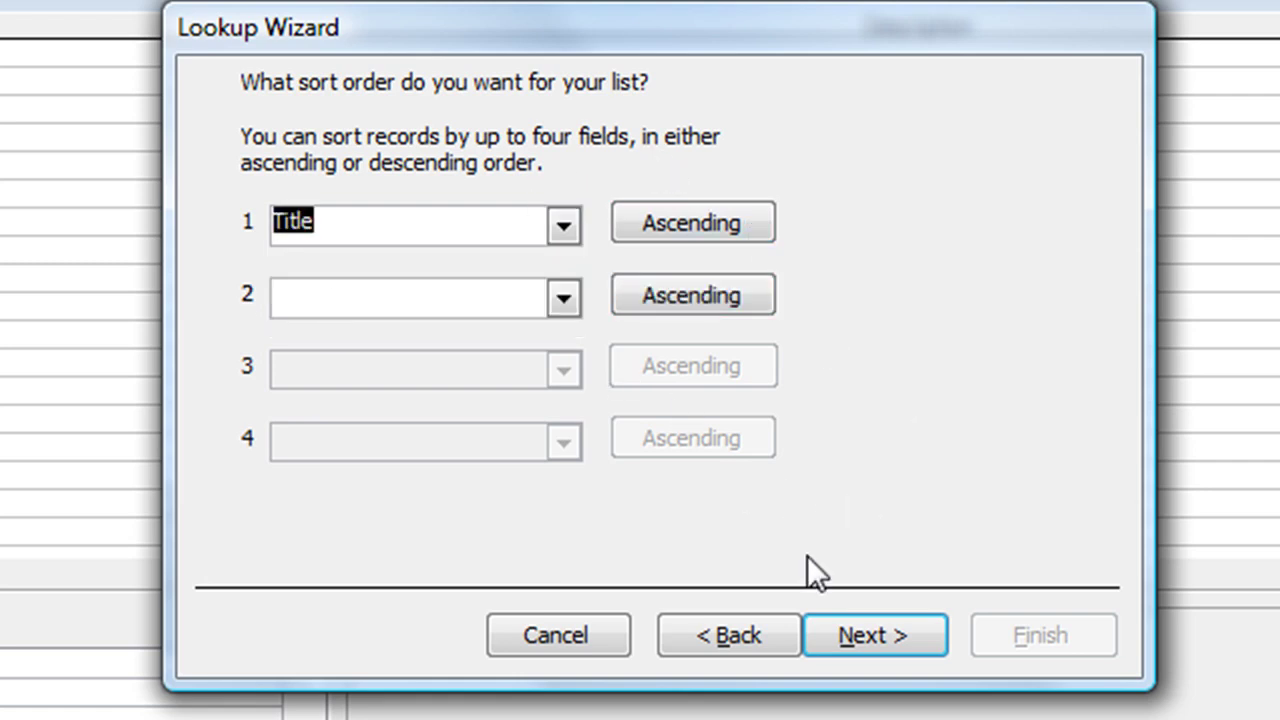
pyautogui.click(845, 631)
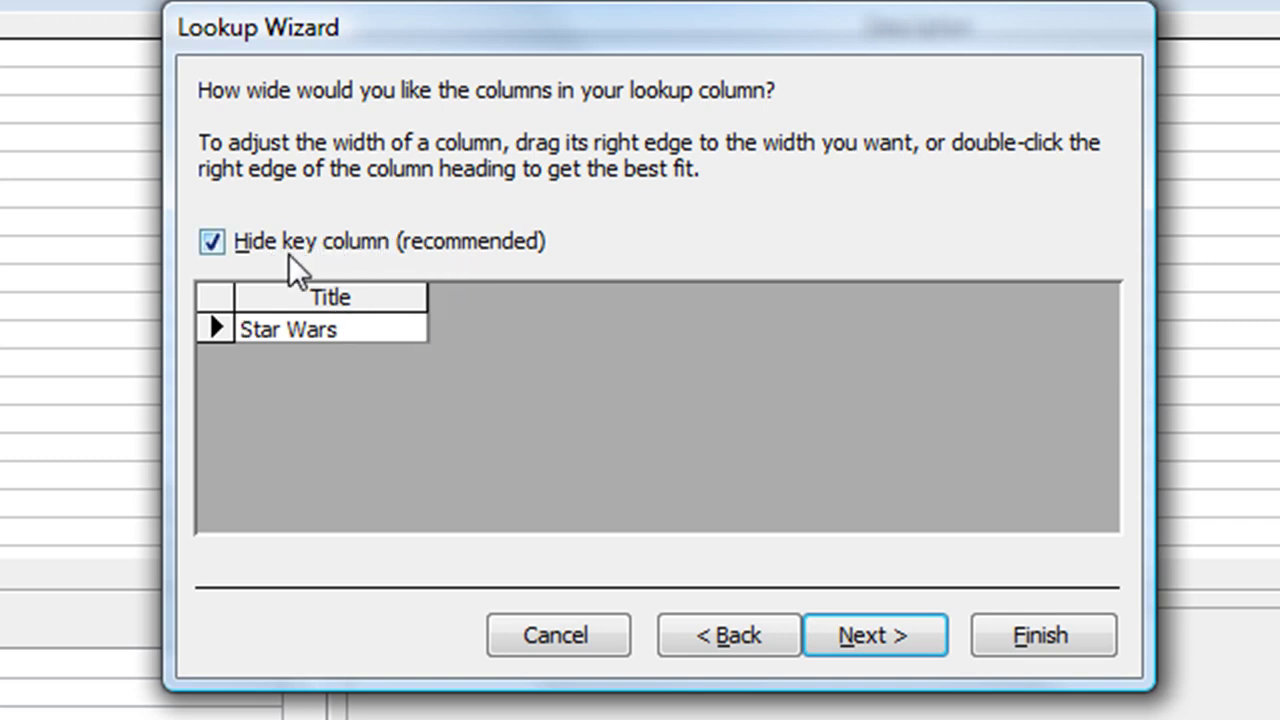
pyautogui.click(214, 242)
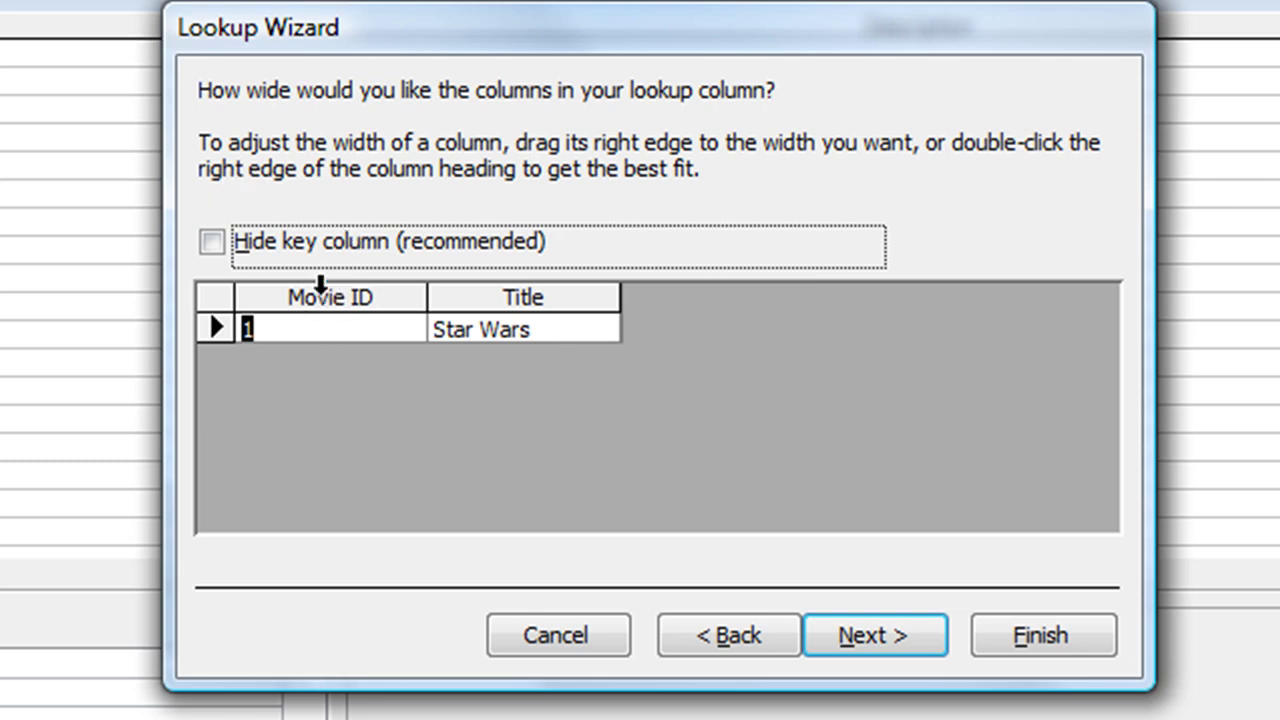
pyautogui.click(211, 243)
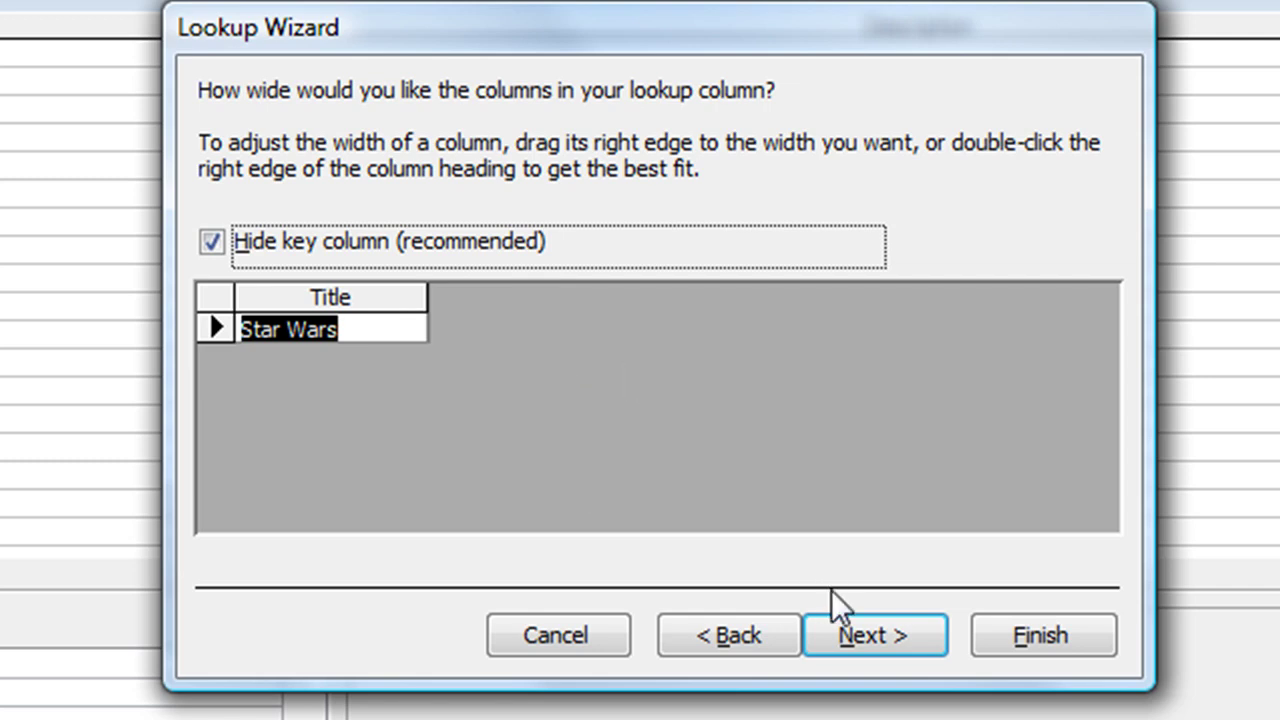
pyautogui.click(881, 633)
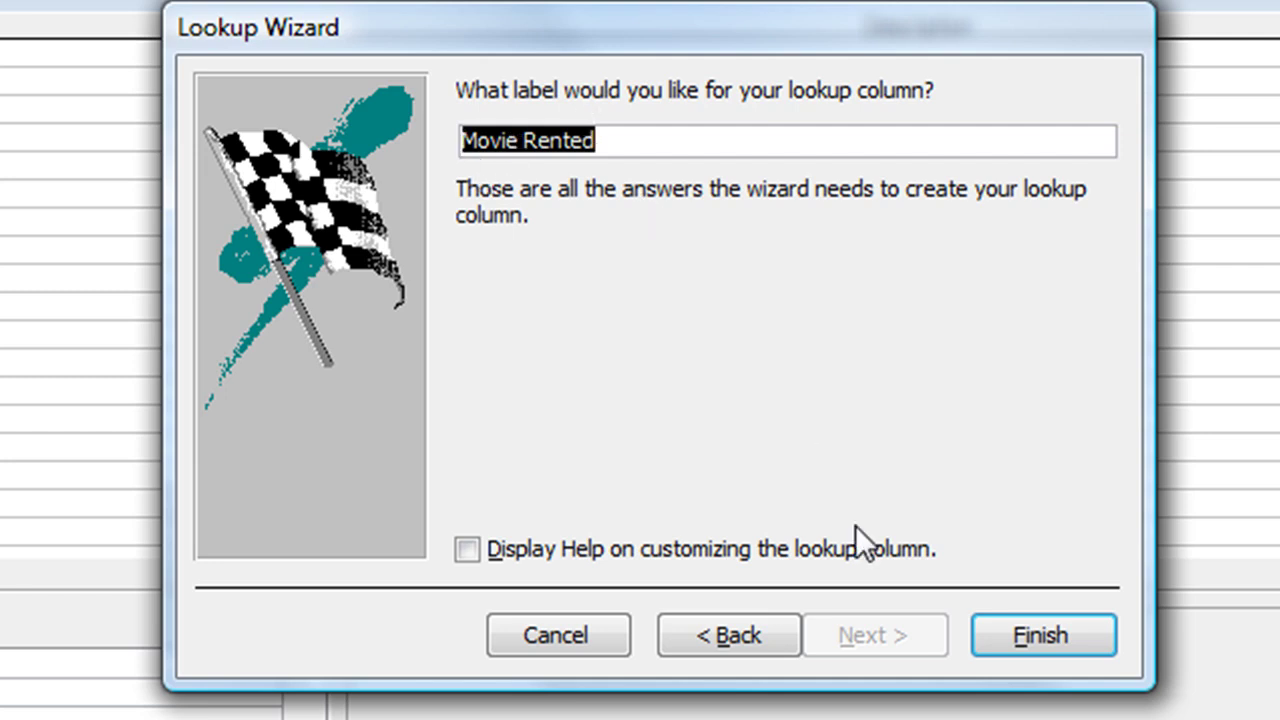
pyautogui.click(1010, 622)
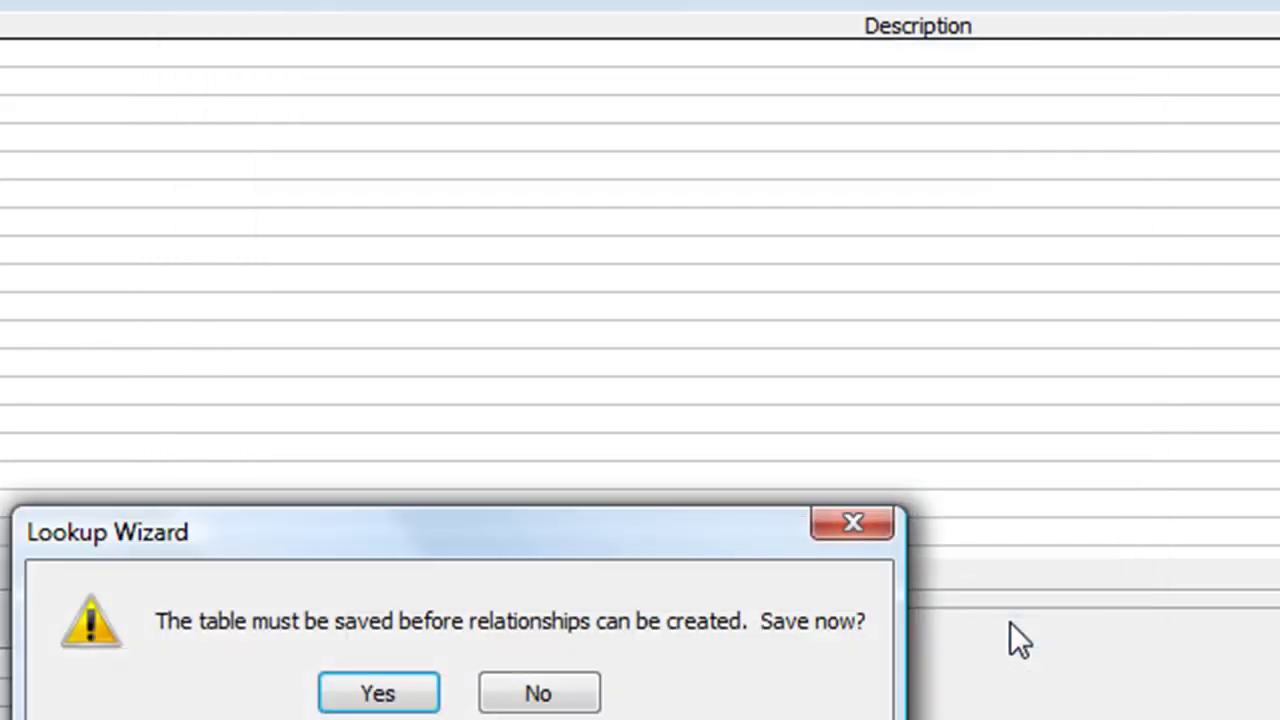
# Step: Save the new table under the name Rentals
pyautogui.moveTo(584, 541); pyautogui.dragTo(594, 163)
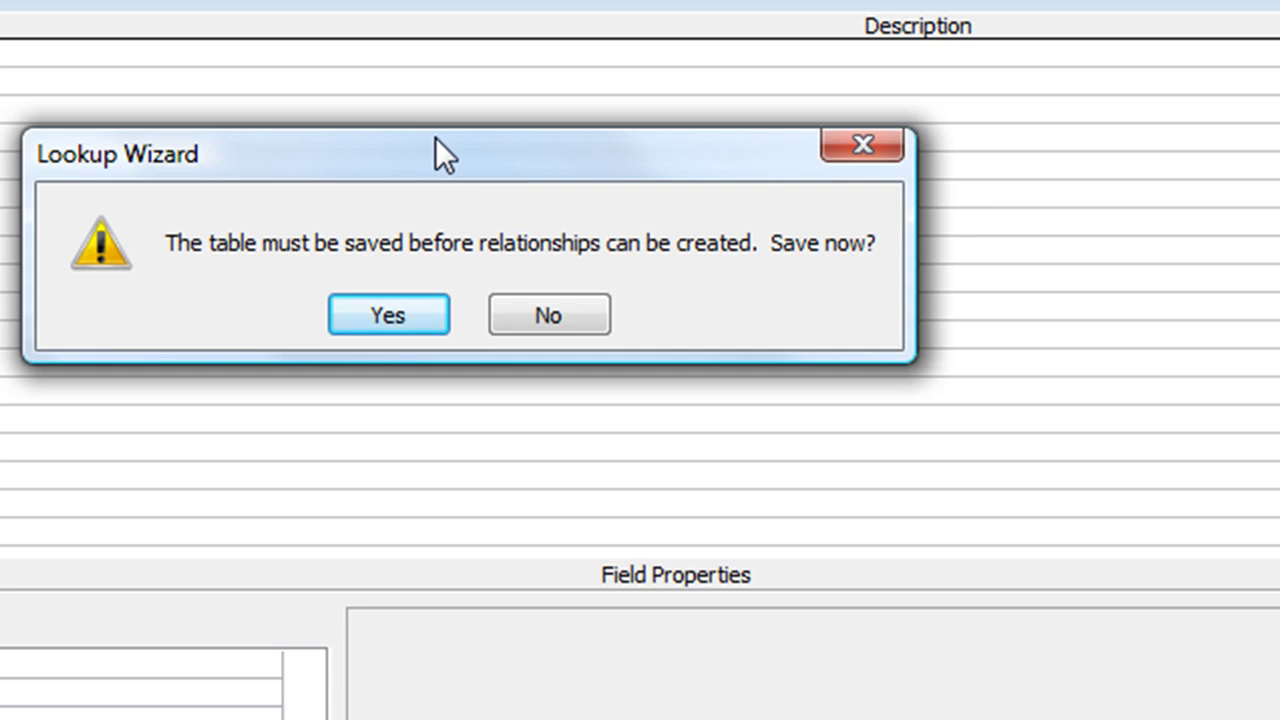
pyautogui.click(381, 306)
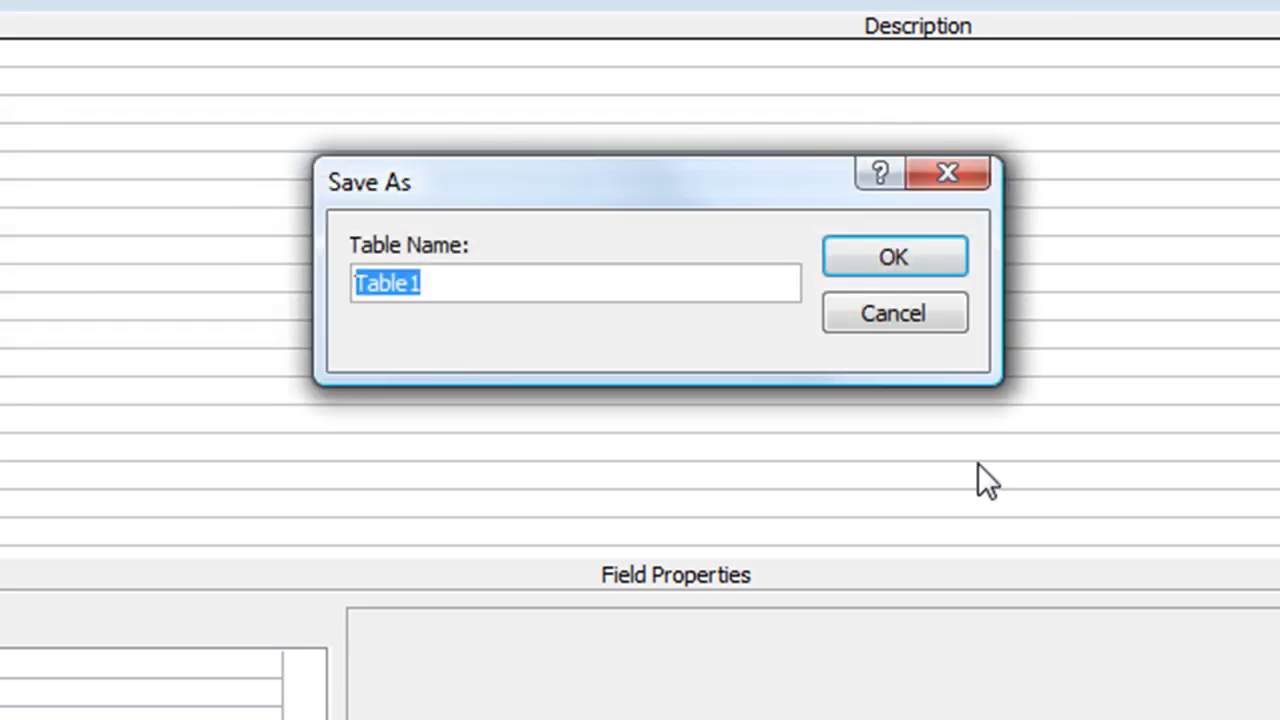
pyautogui.write('Rentals')
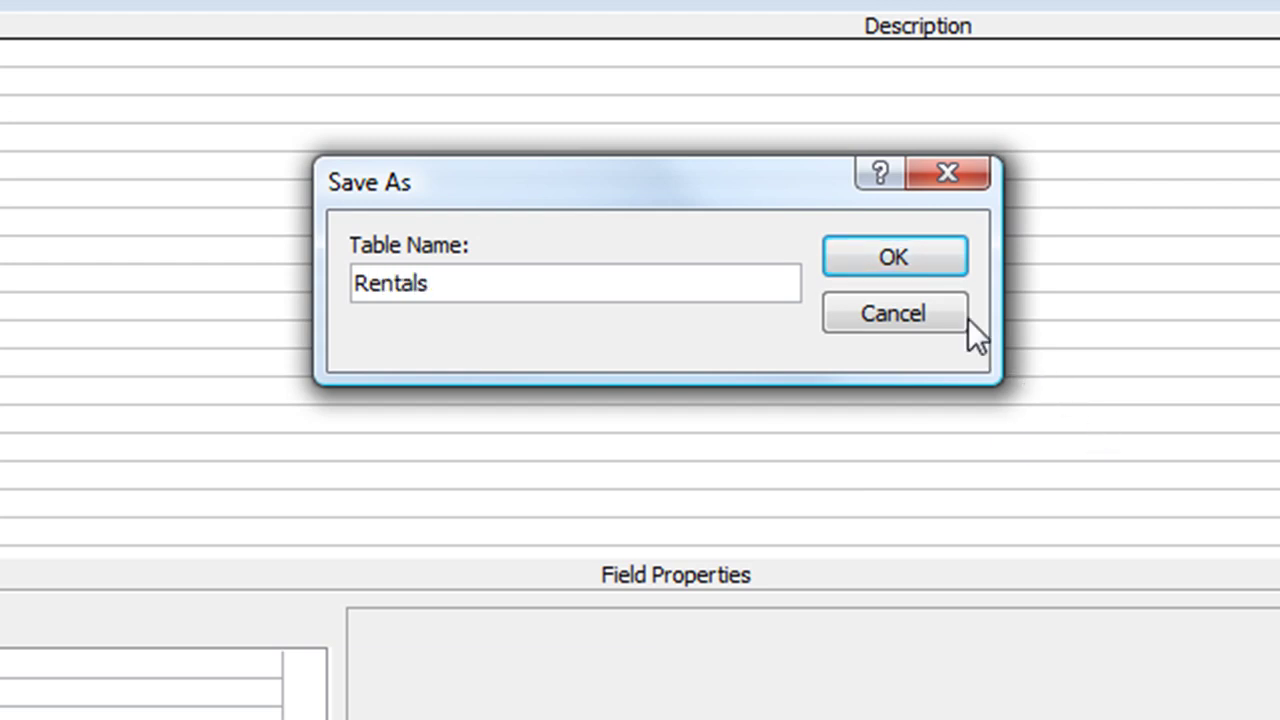
pyautogui.click(901, 255)
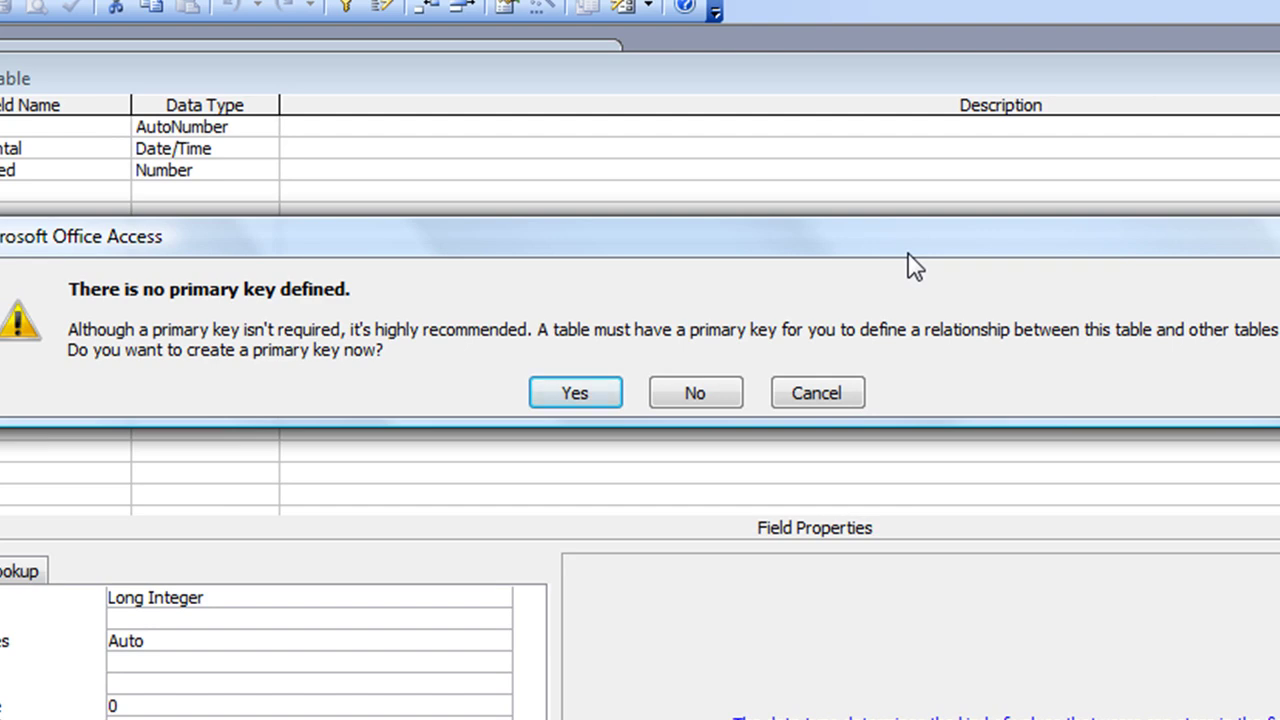
# Step: Accept a primary key, test it on Date of Rental, then make Rental ID the key
pyautogui.click(572, 396)
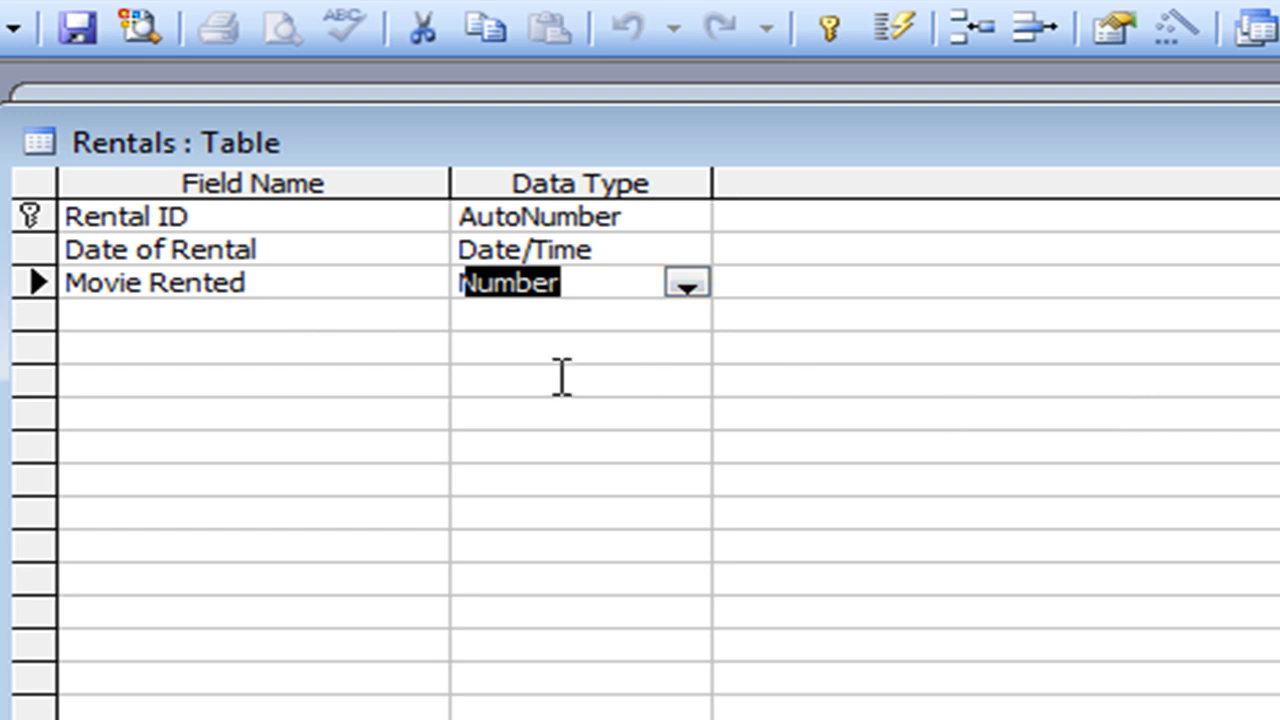
pyautogui.click(205, 216)
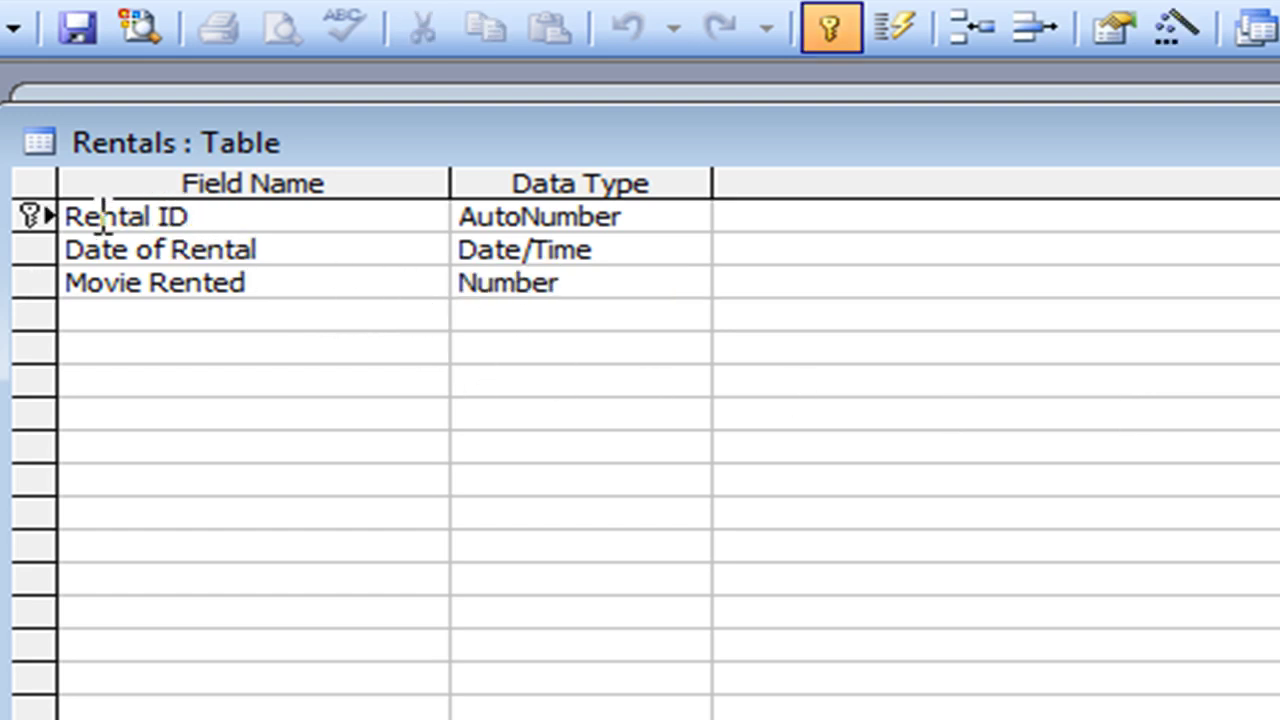
pyautogui.click(832, 32)
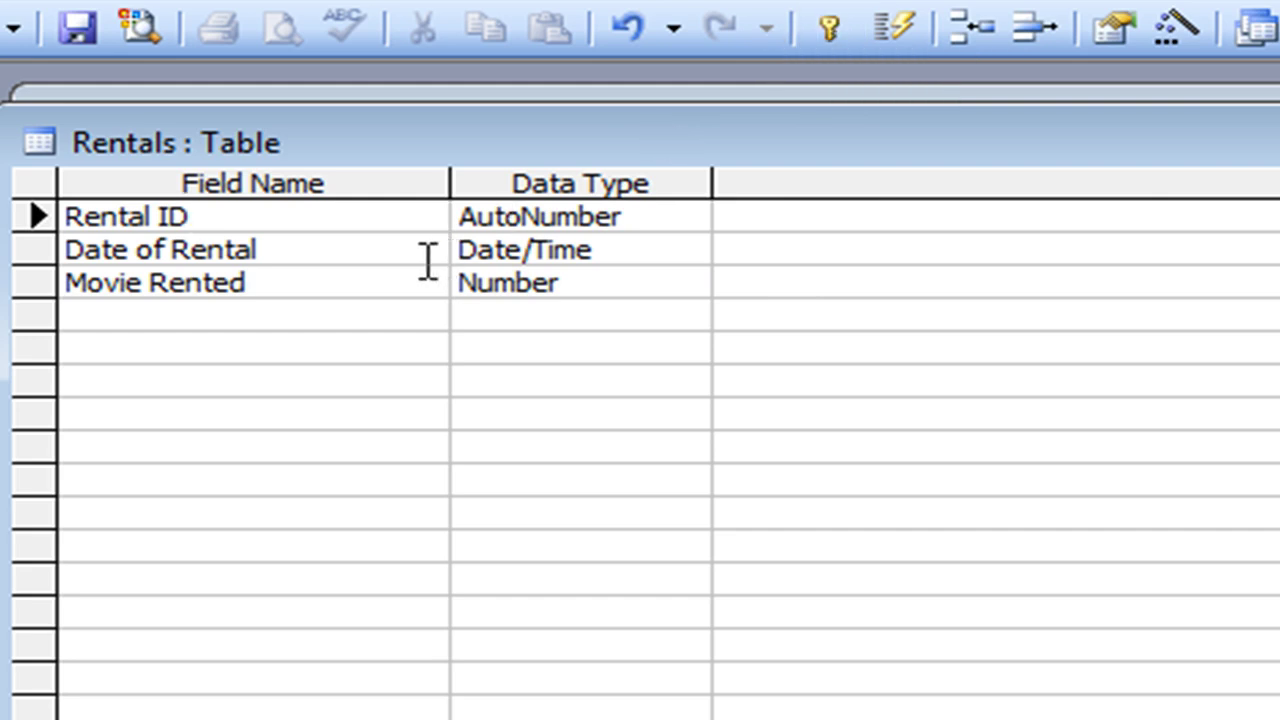
pyautogui.click(342, 252)
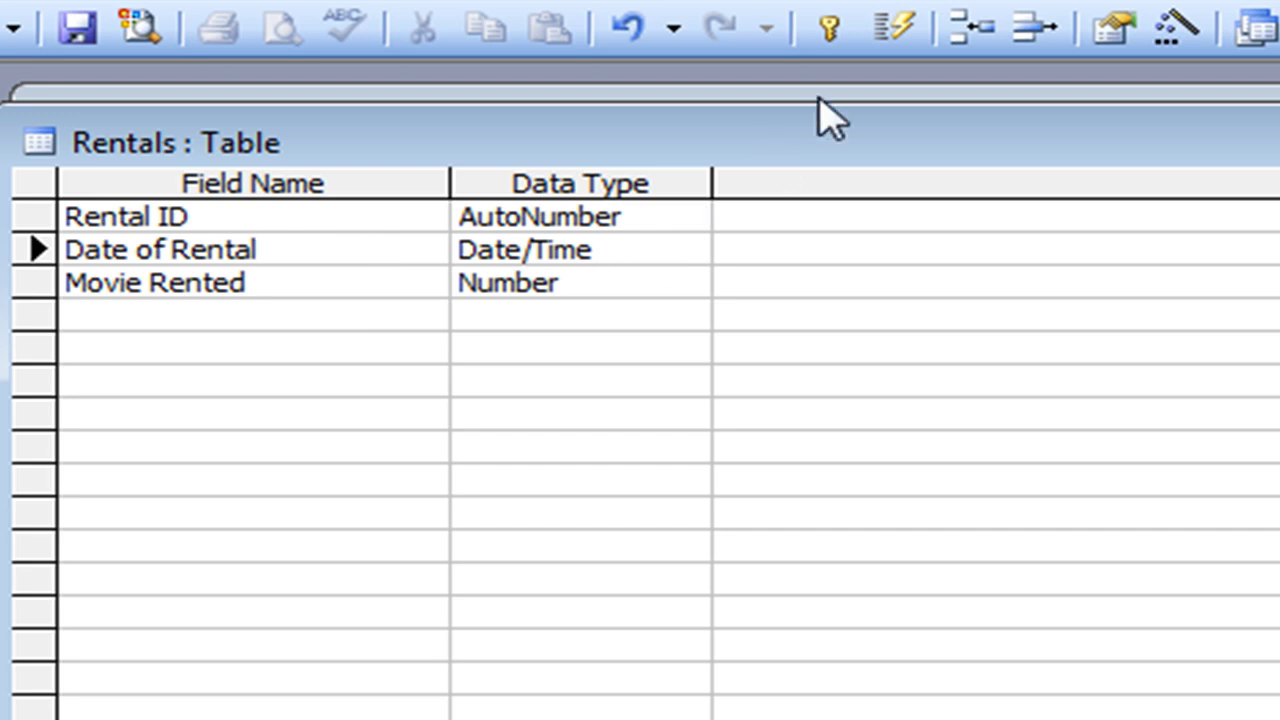
pyautogui.click(822, 36)
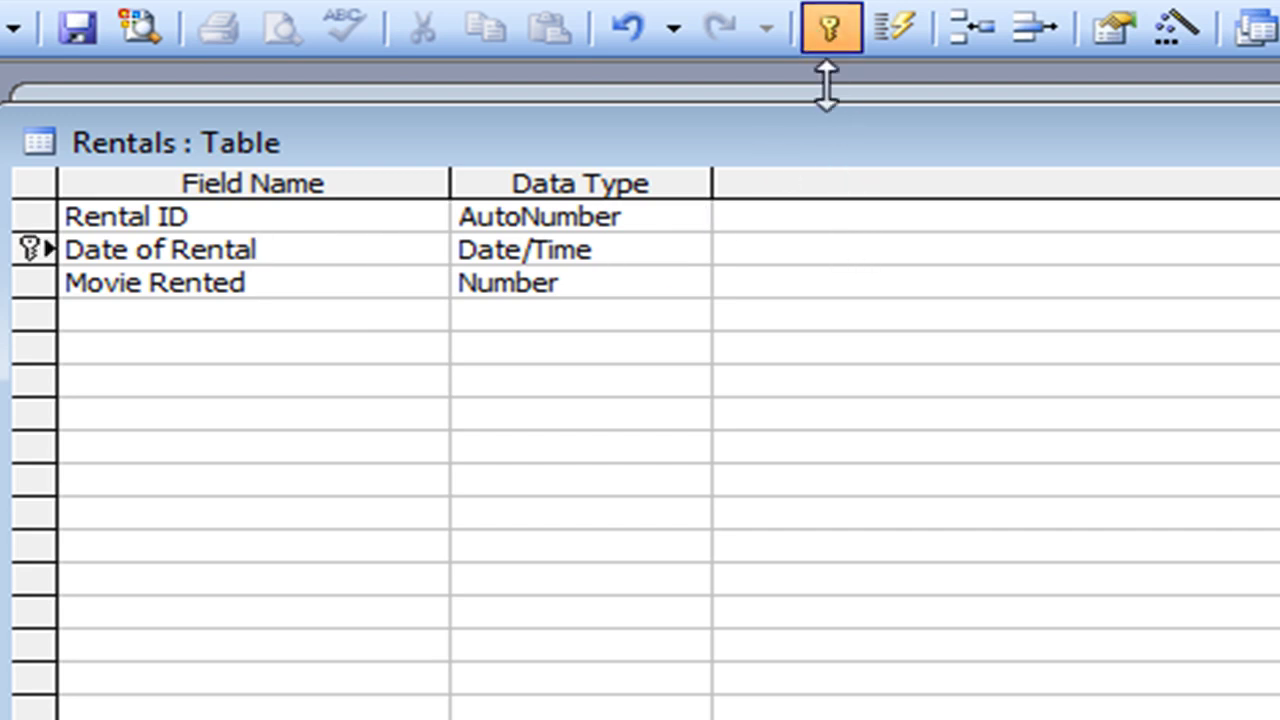
pyautogui.click(831, 36)
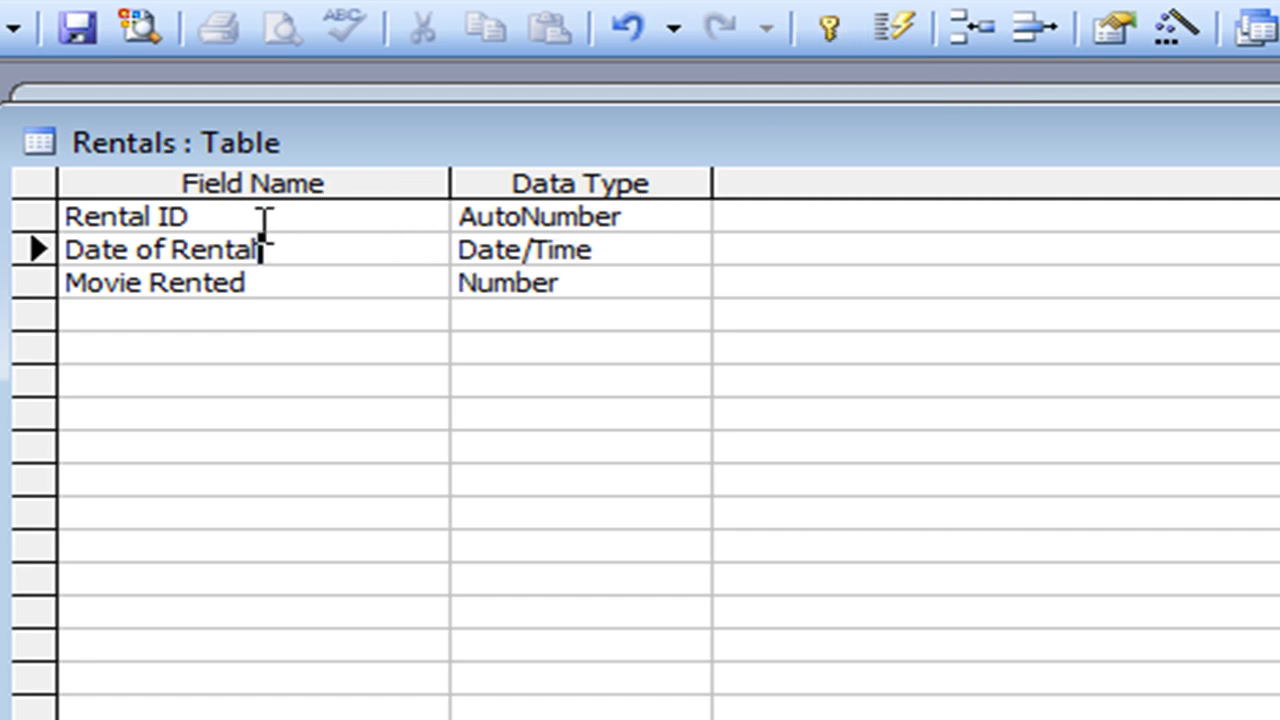
pyautogui.click(212, 216)
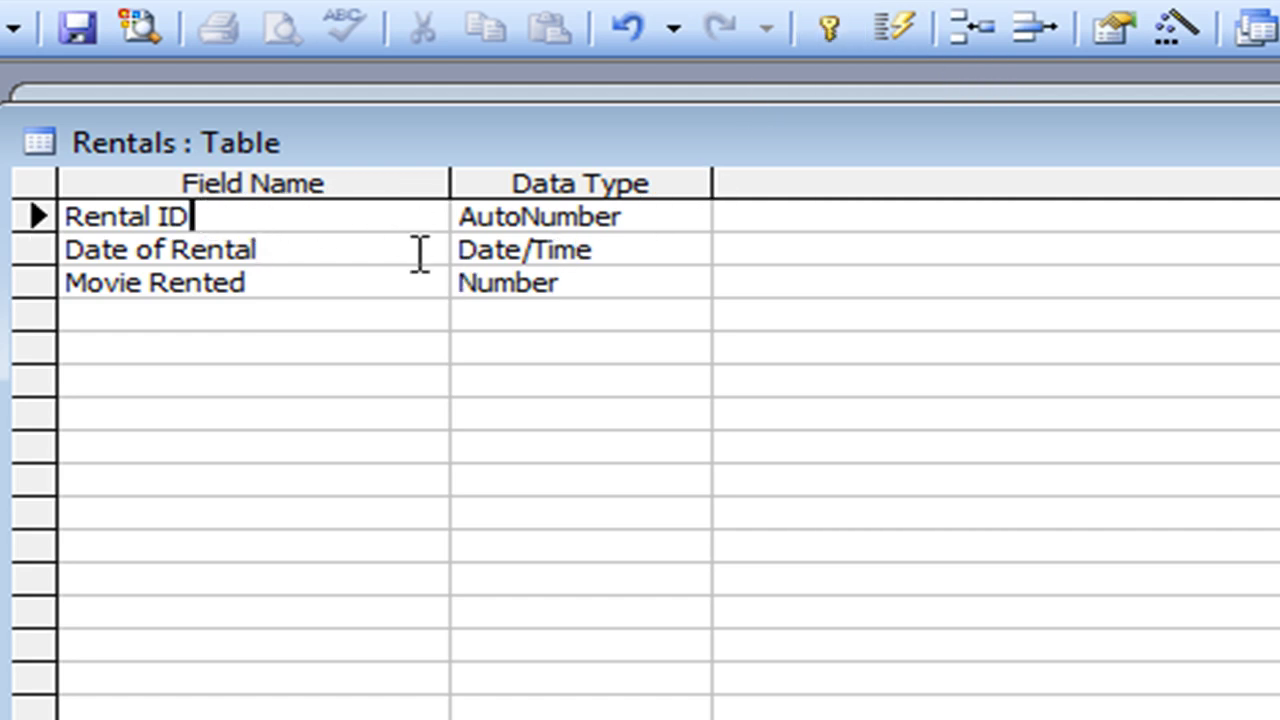
pyautogui.click(828, 32)
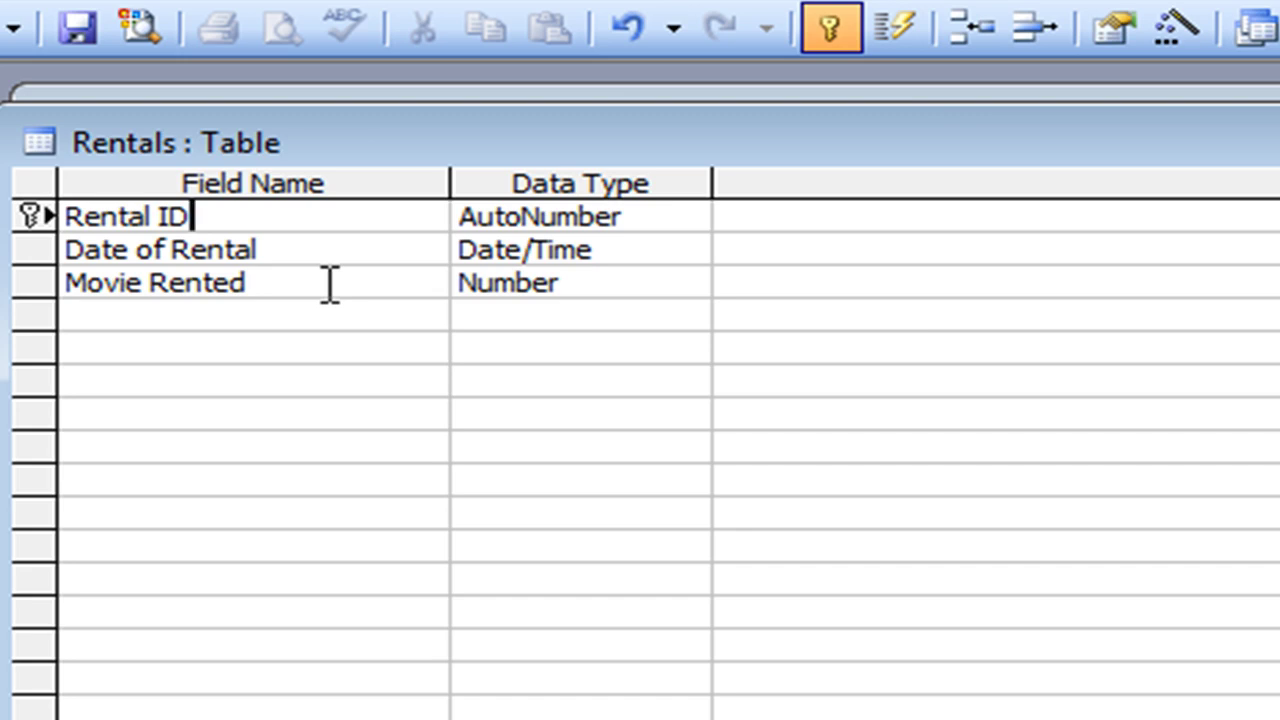
pyautogui.click(215, 318)
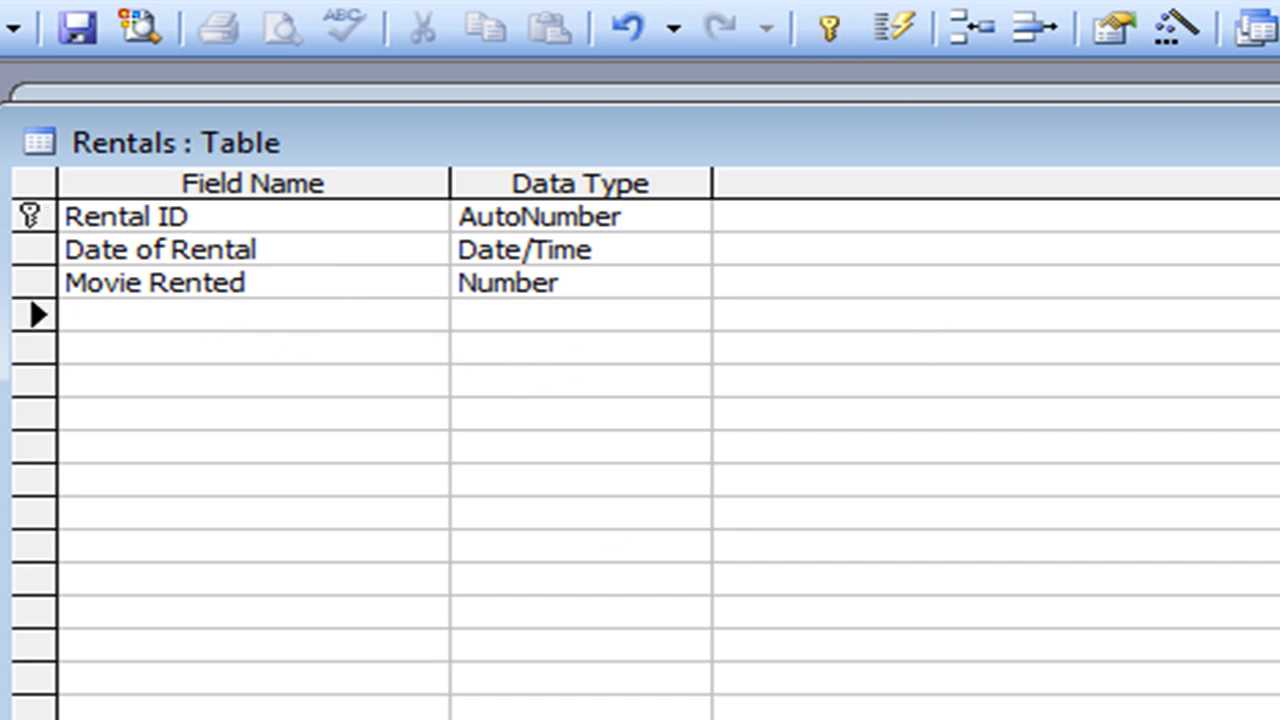
# Step: Add a Customer field and start the Lookup Wizard for its data type
pyautogui.write('Custo')
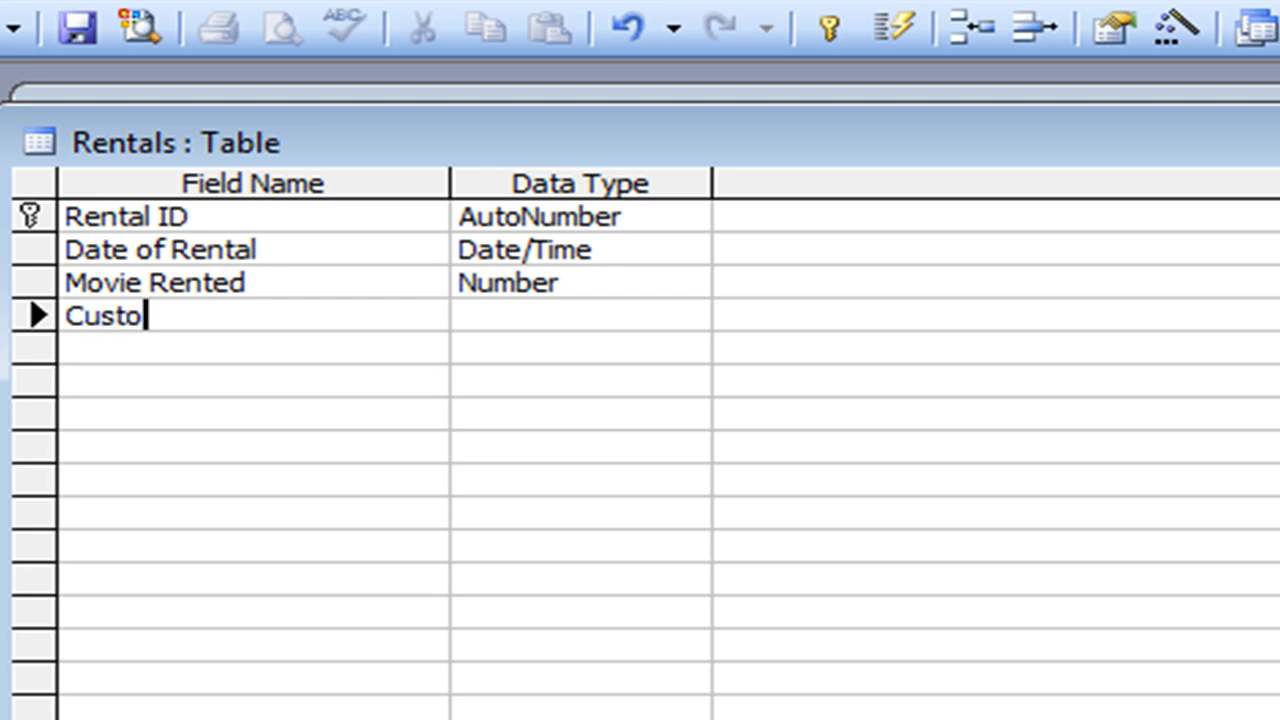
pyautogui.write('mer')
pyautogui.press('Tab')
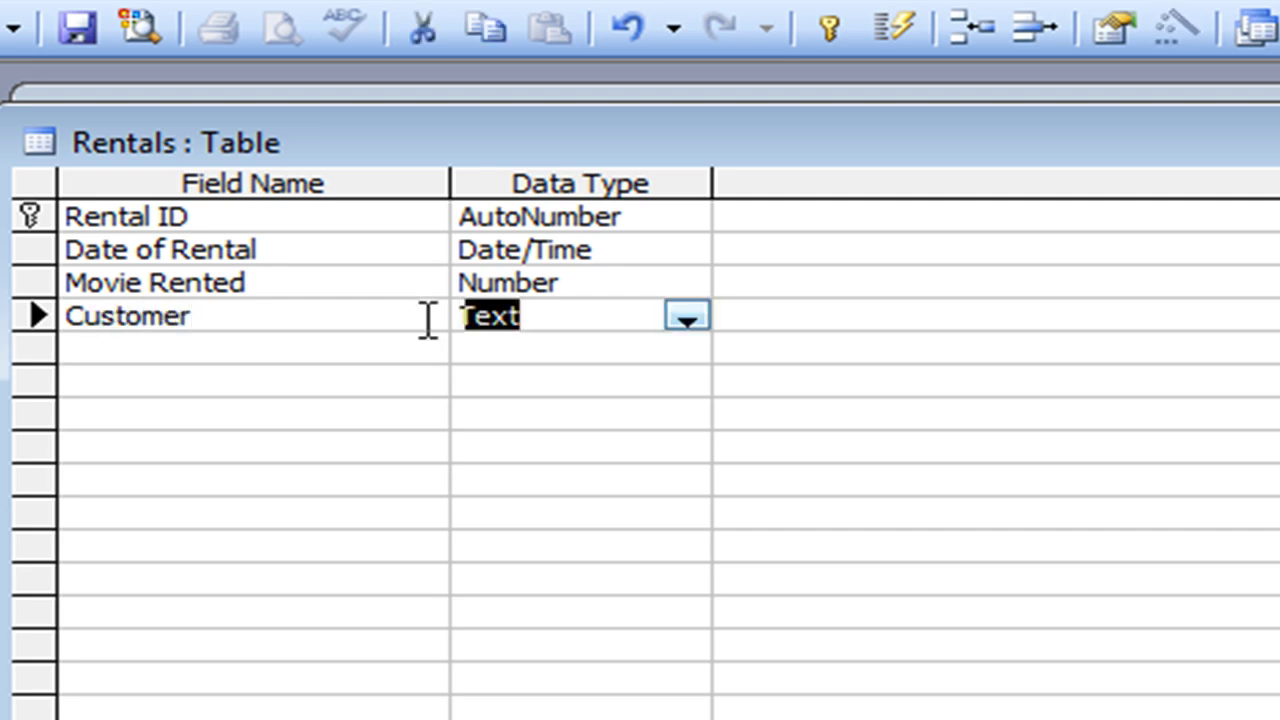
pyautogui.click(686, 316)
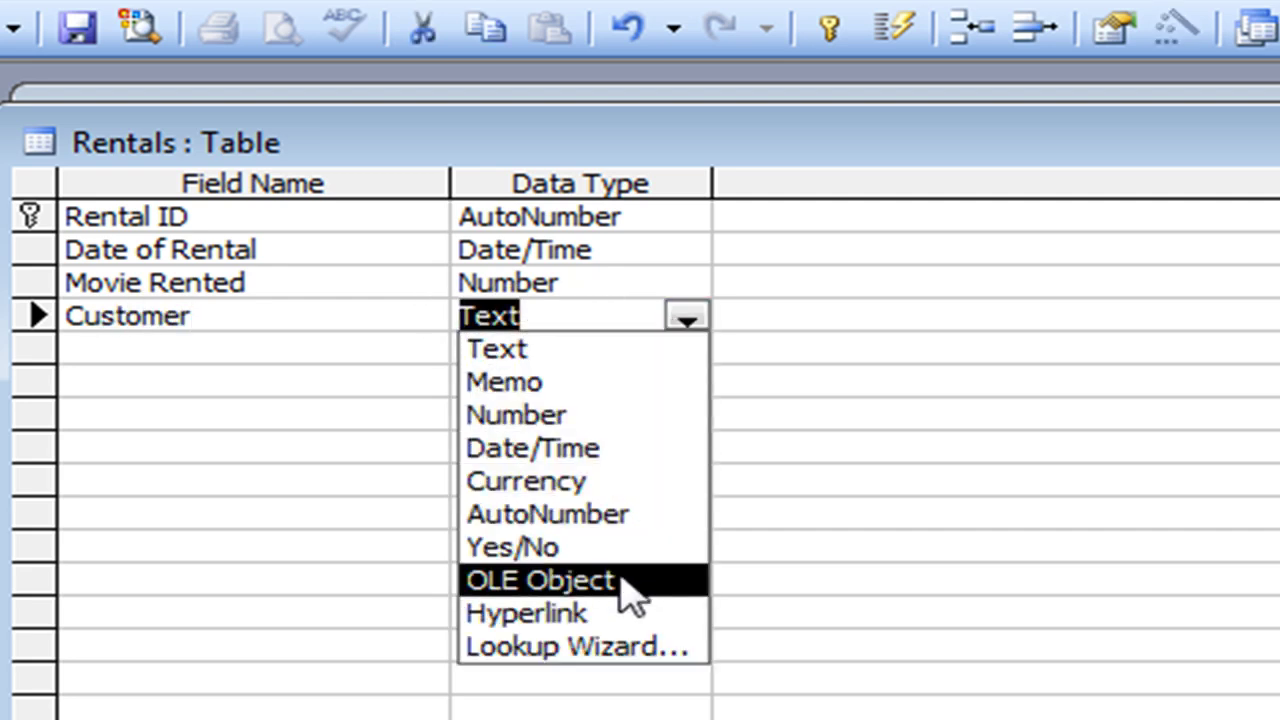
pyautogui.click(577, 646)
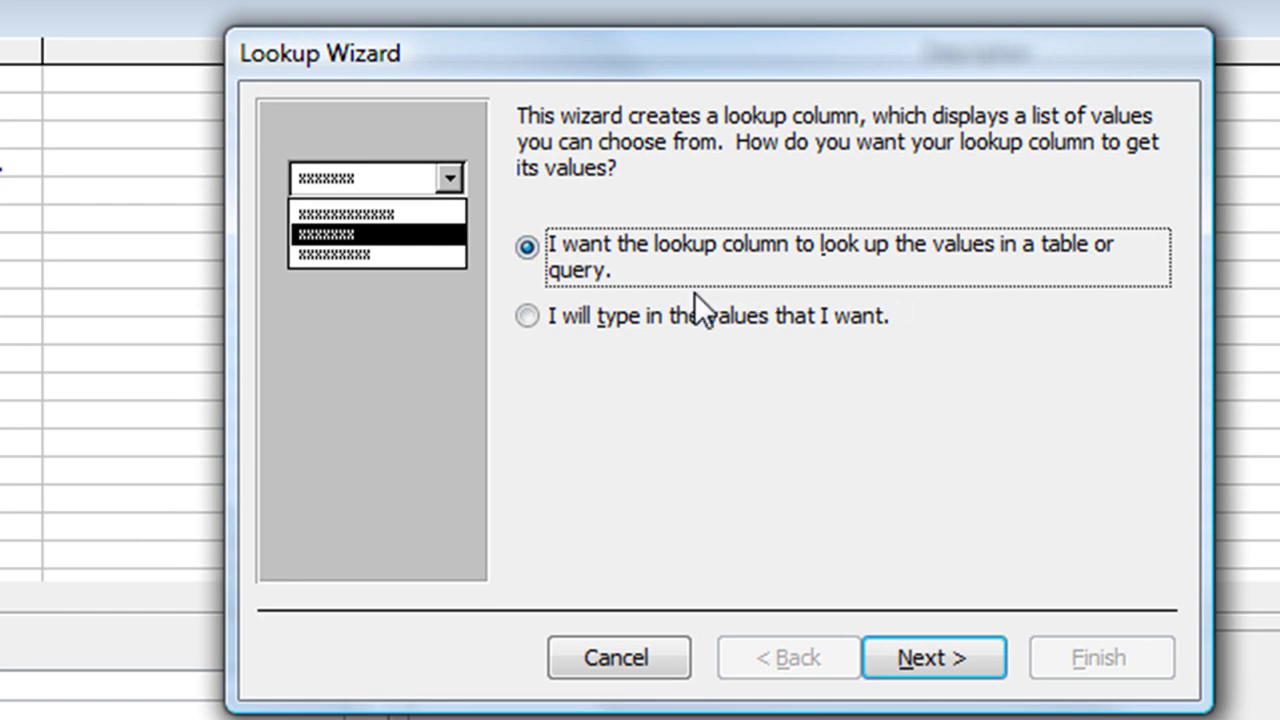
# Step: Draw the Customer lookup from the Customers table using Customer ID, First Name and Last Name
pyautogui.click(928, 666)
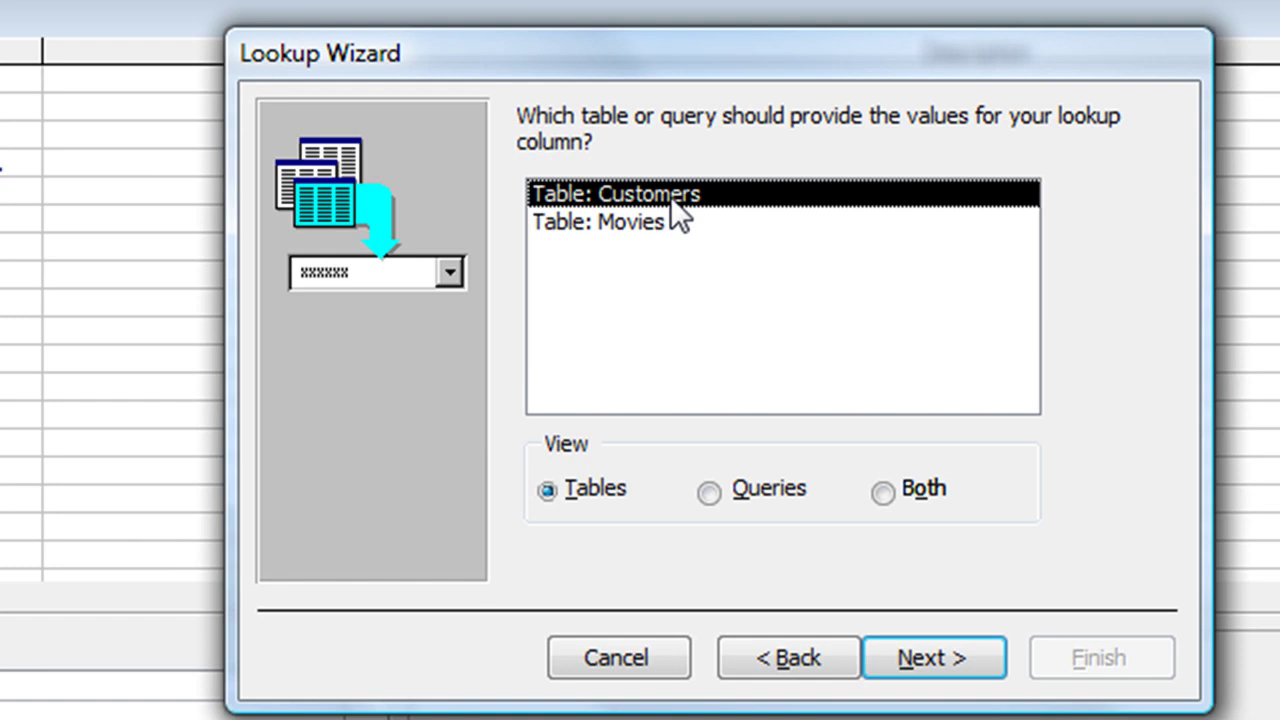
pyautogui.click(916, 662)
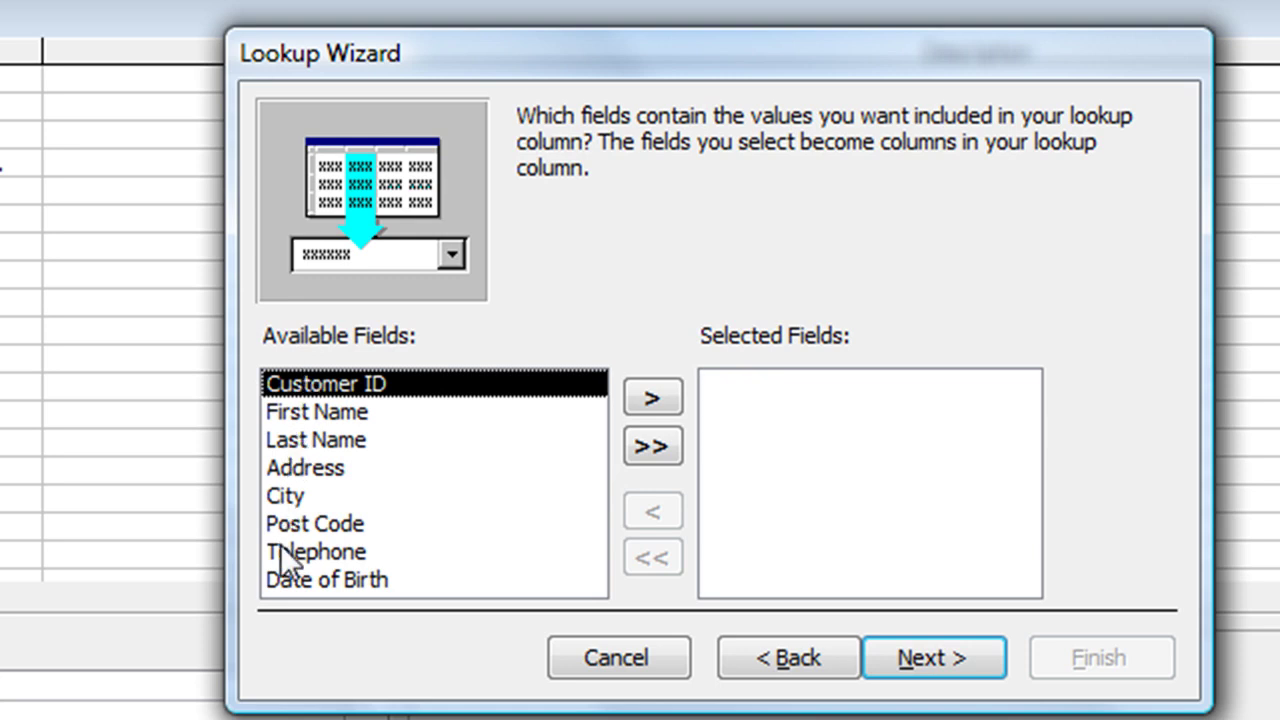
pyautogui.click(643, 395)
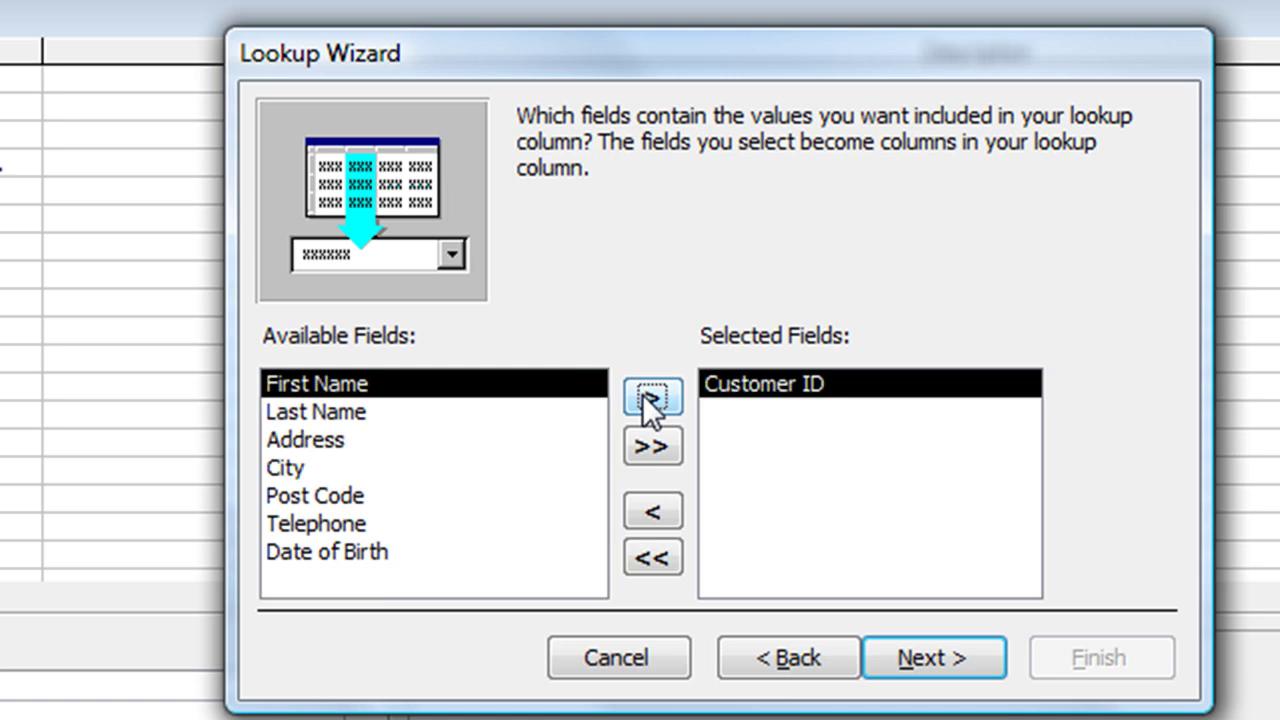
pyautogui.click(642, 394)
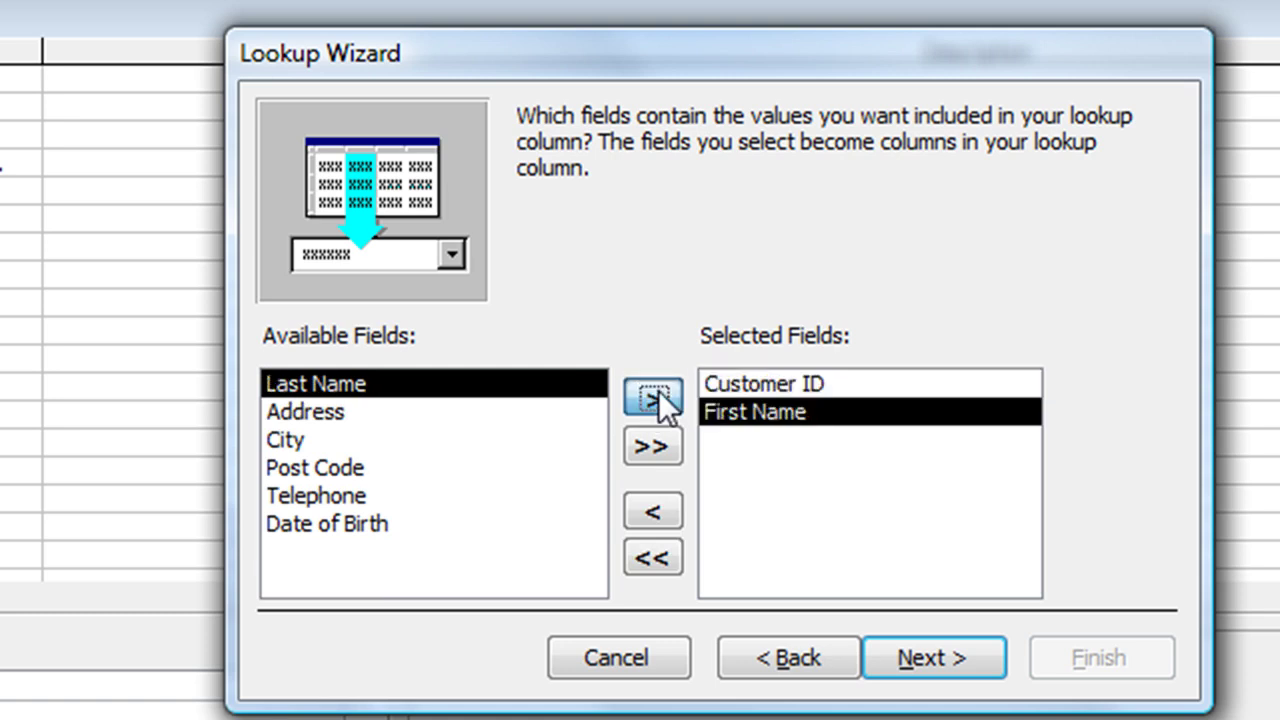
pyautogui.click(652, 396)
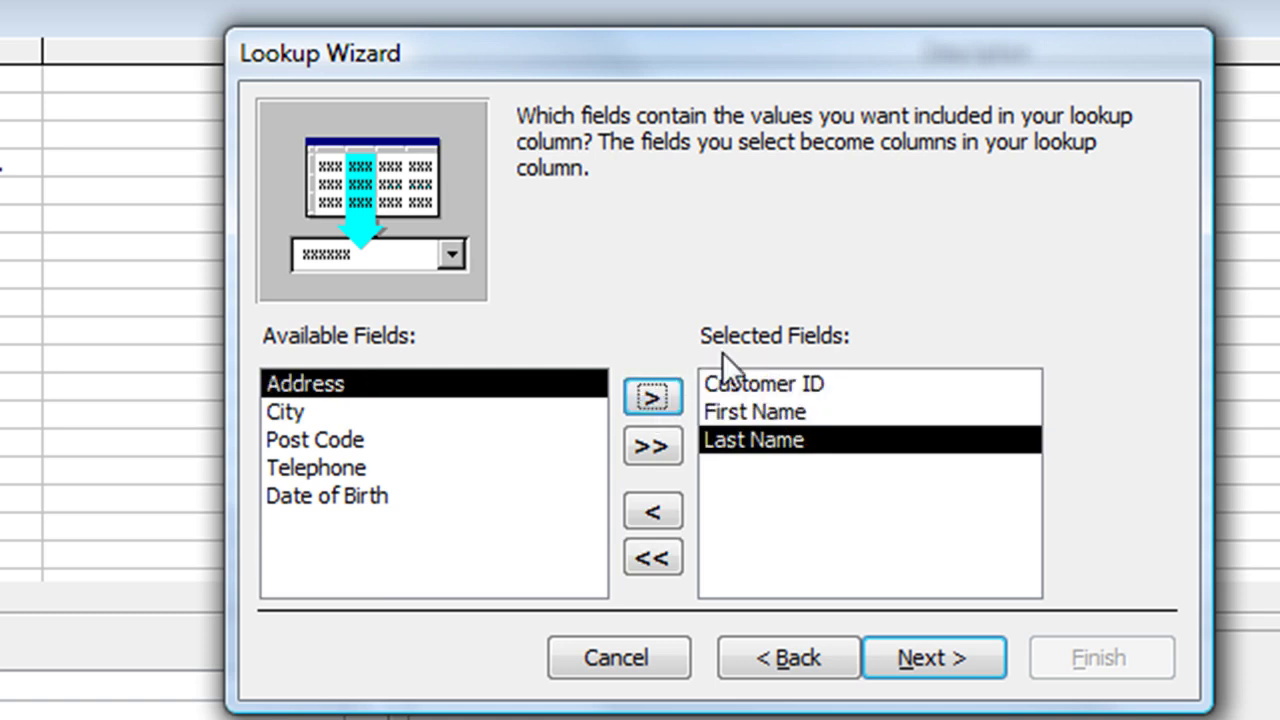
pyautogui.click(895, 660)
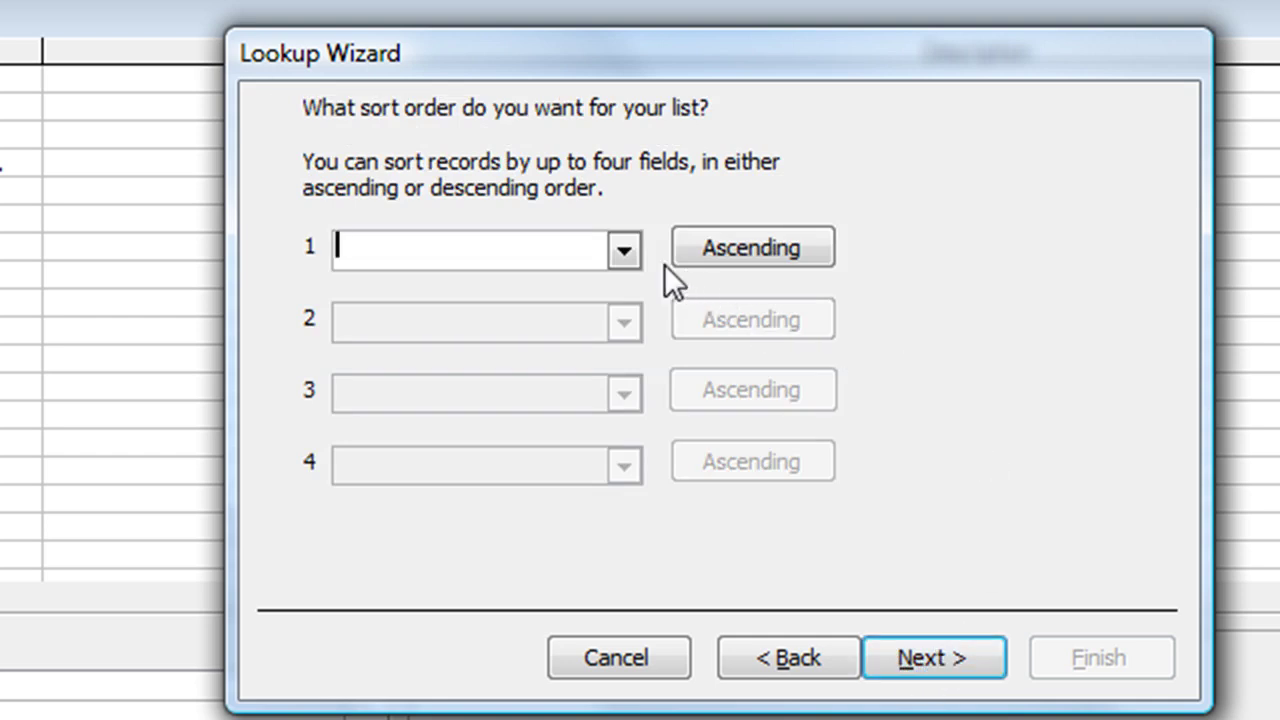
# Step: Sort the Customer lookup by Last Name, keep Customer ID hidden, finish, and save the table
pyautogui.click(622, 248)
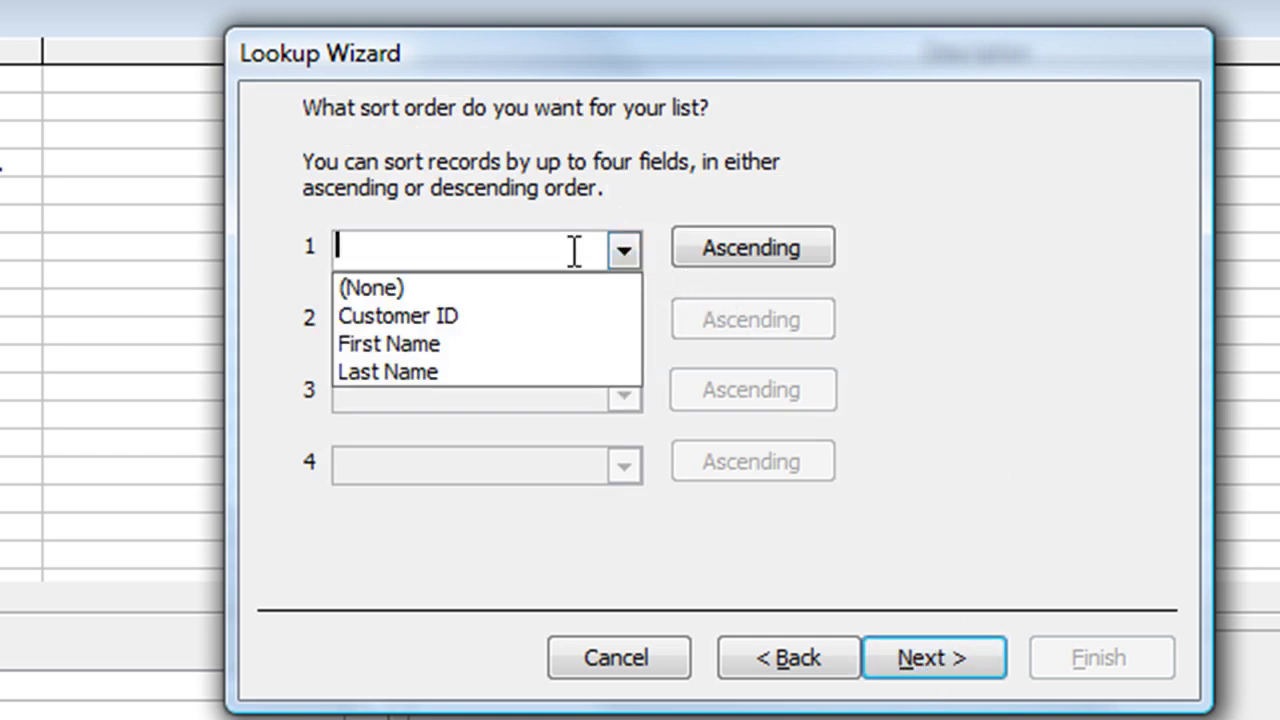
pyautogui.click(410, 370)
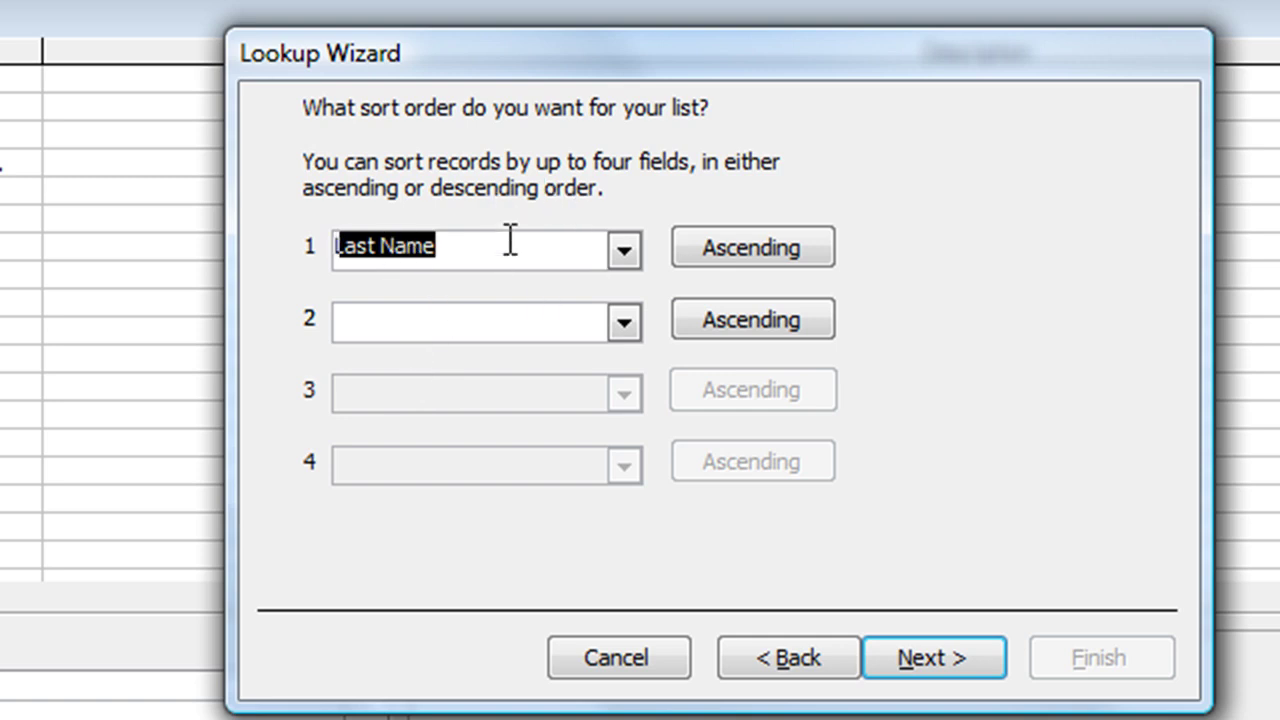
pyautogui.click(895, 658)
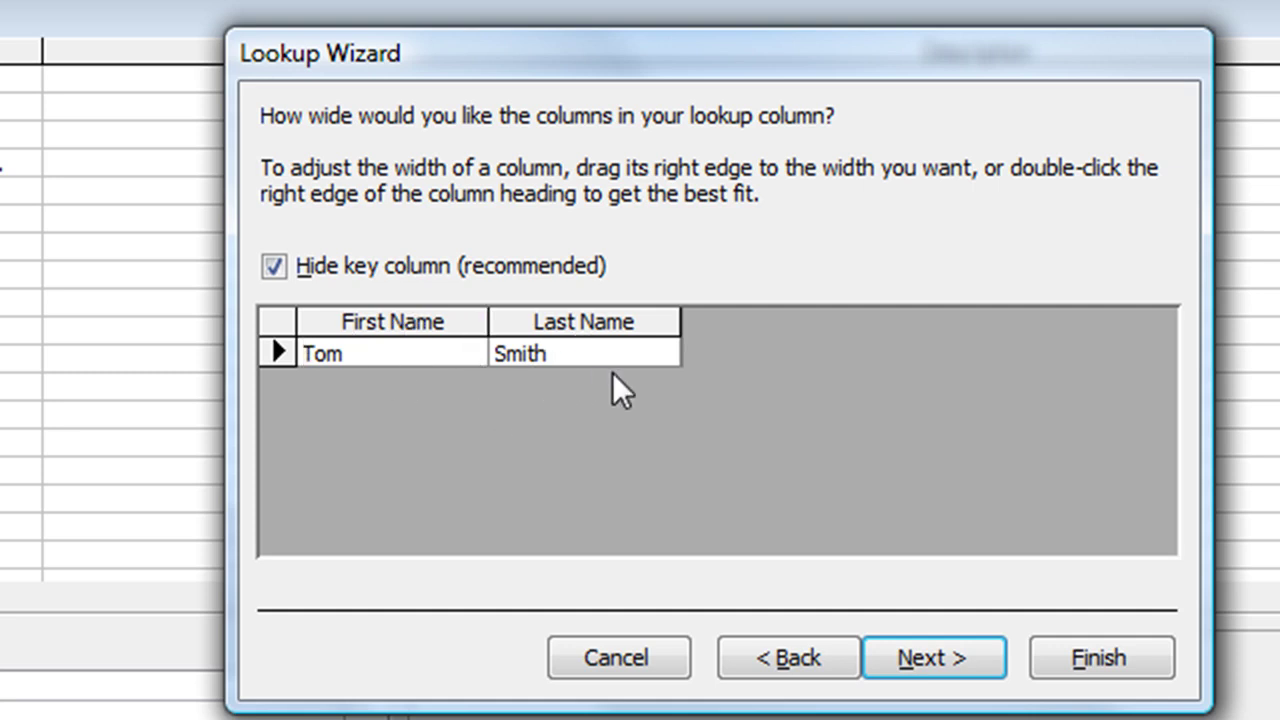
pyautogui.click(272, 266)
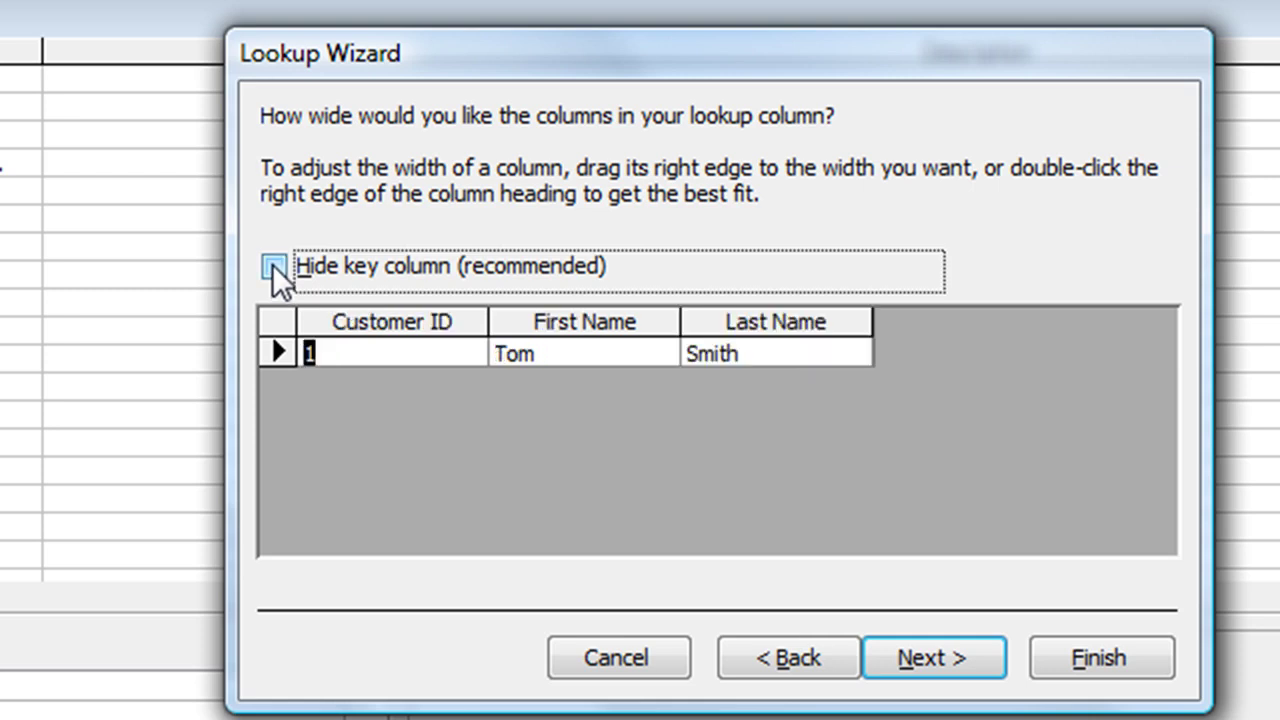
pyautogui.click(272, 266)
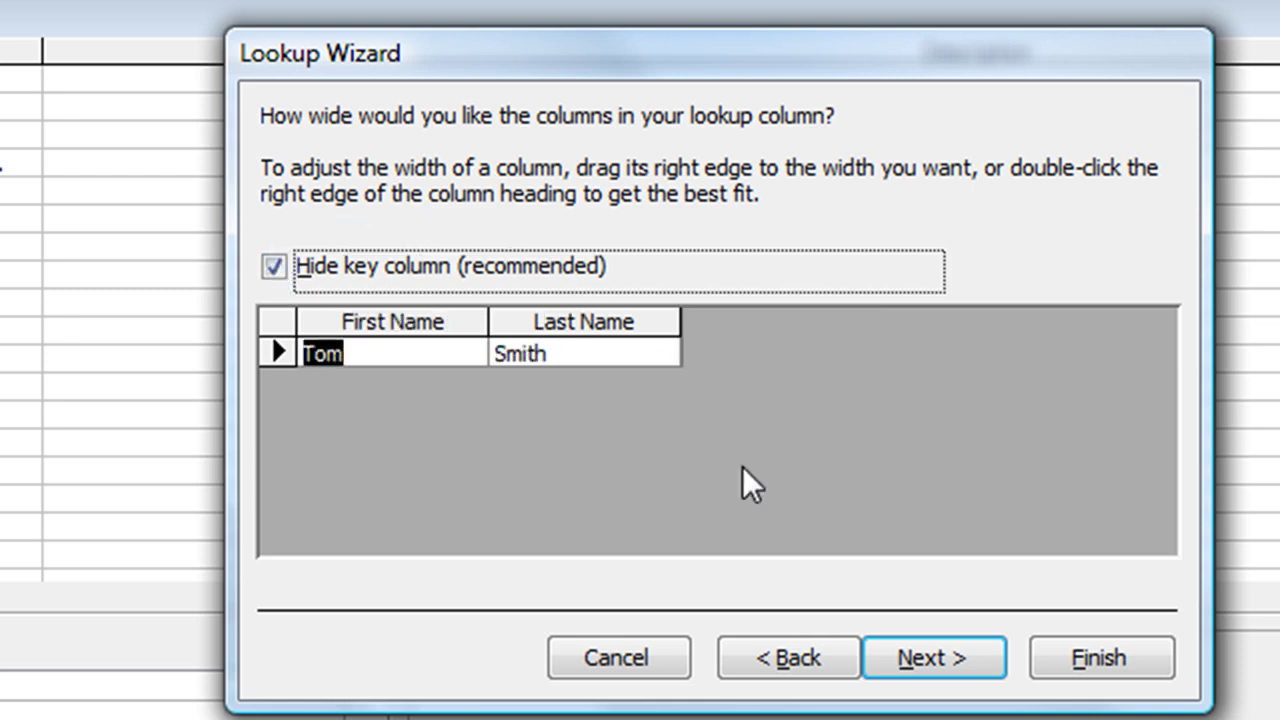
pyautogui.click(938, 650)
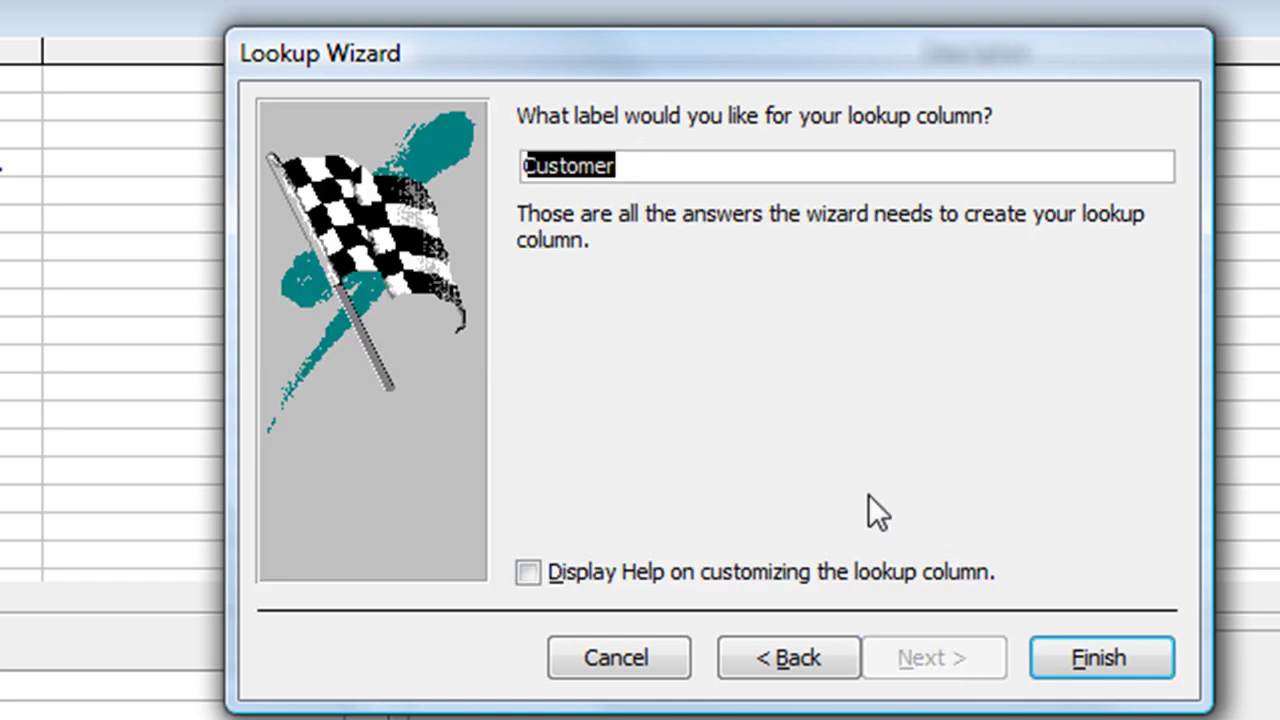
pyautogui.click(1088, 660)
pyautogui.moveTo(788, 552); pyautogui.dragTo(792, 160)
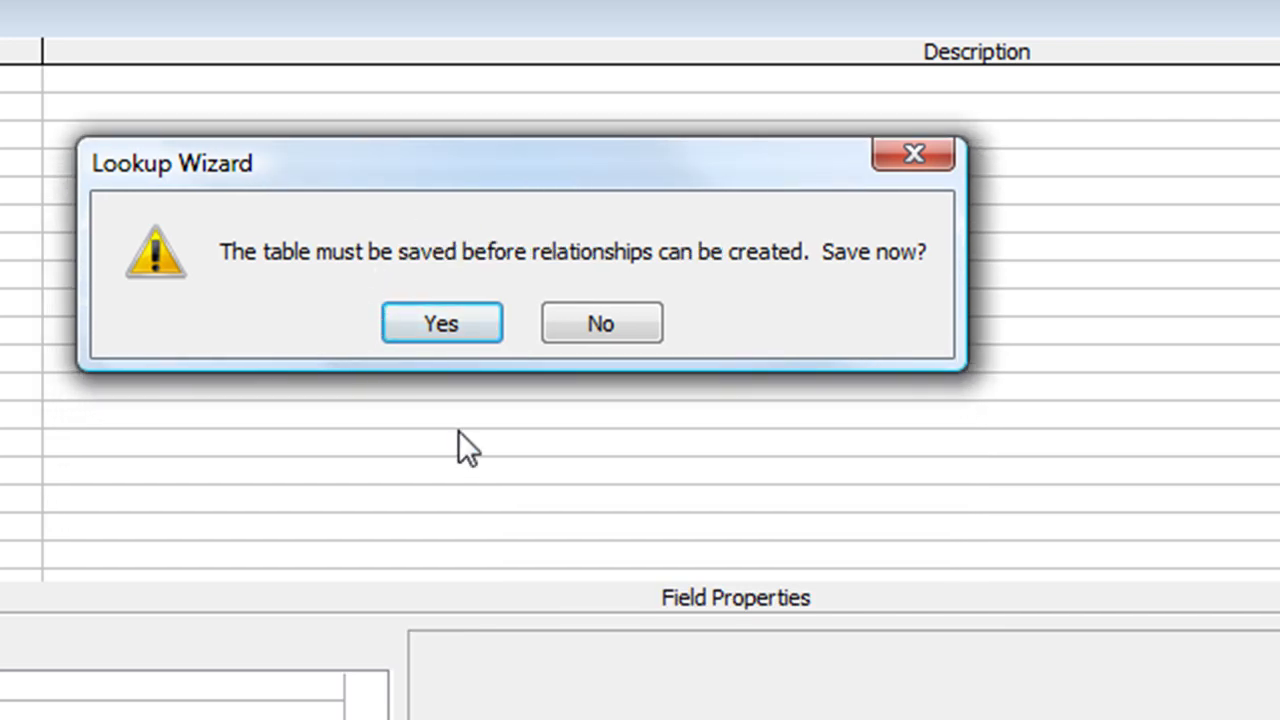
pyautogui.click(428, 322)
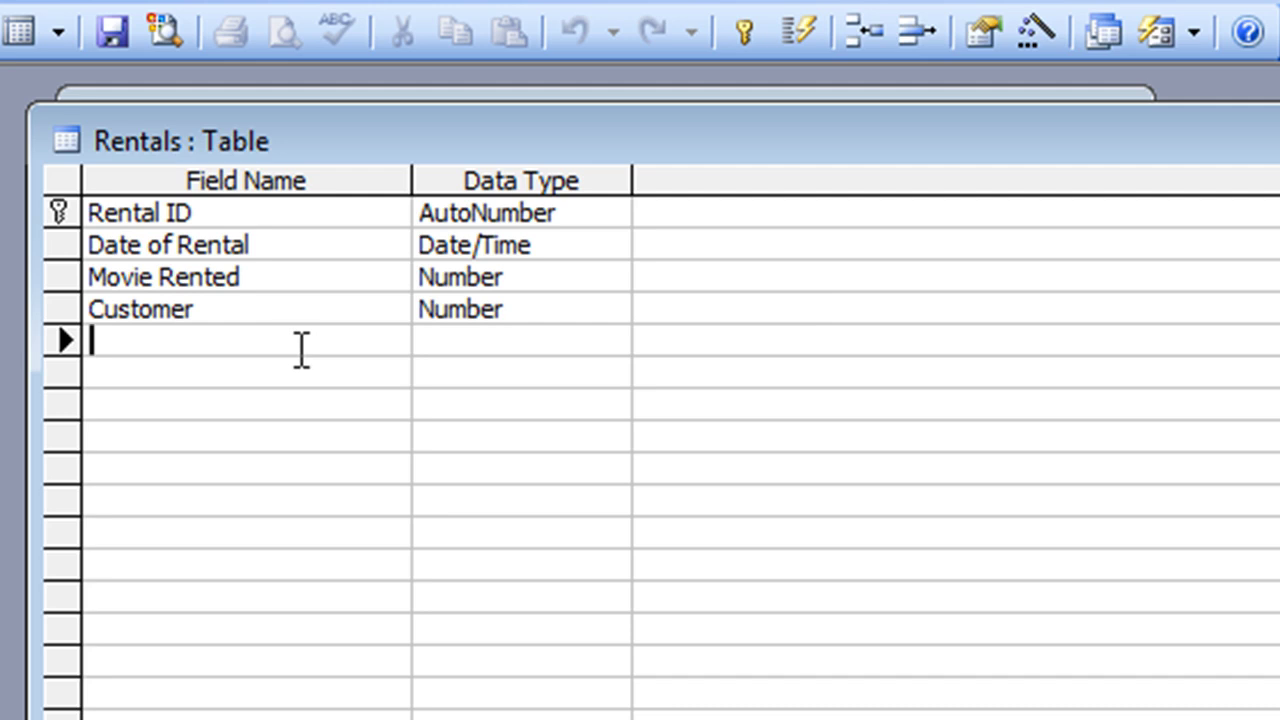
# Step: Add Rental Fee as Currency and Due Date as Date/Time
pyautogui.write('Rental ')
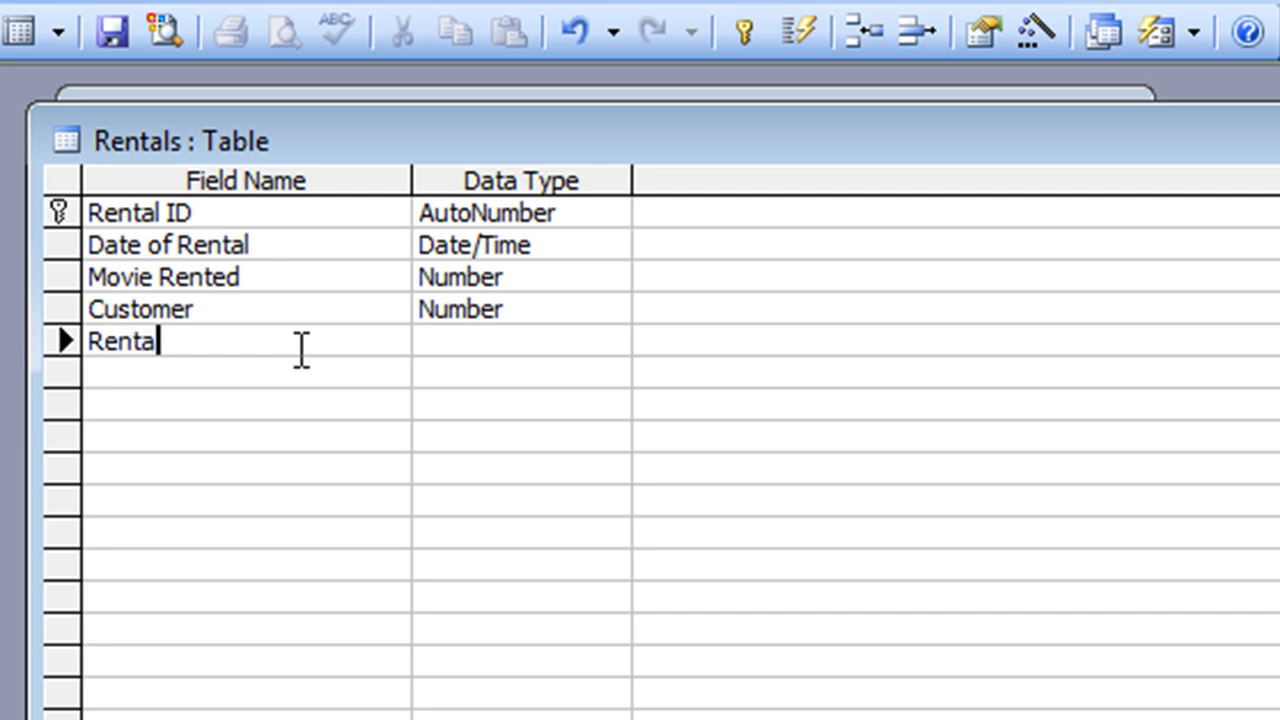
pyautogui.write('Fee')
pyautogui.press('Tab')
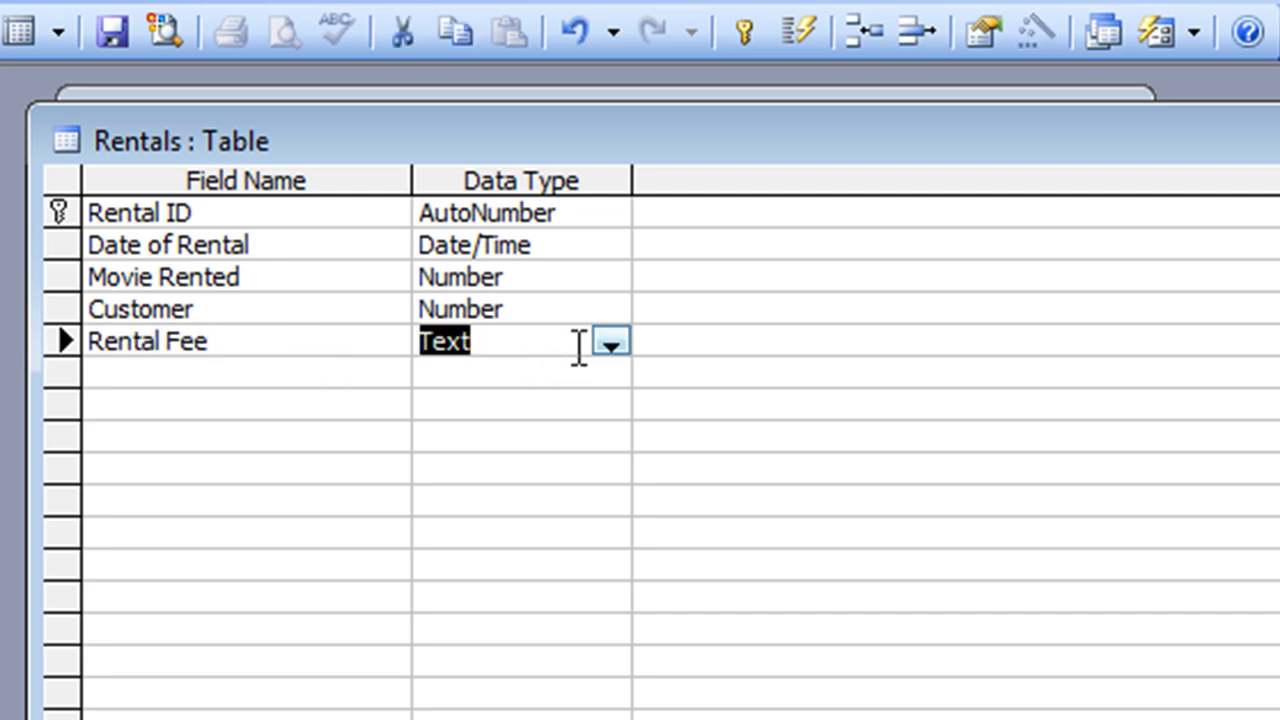
pyautogui.write('currency')
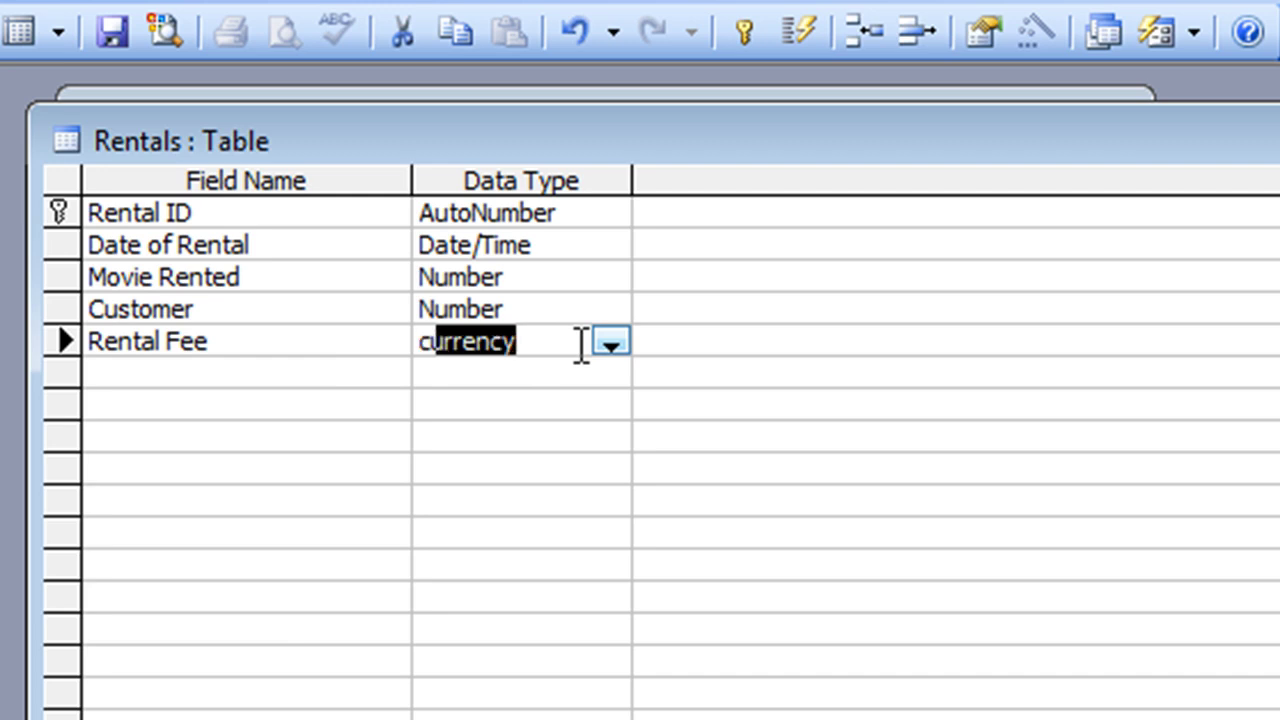
pyautogui.press('Tab')
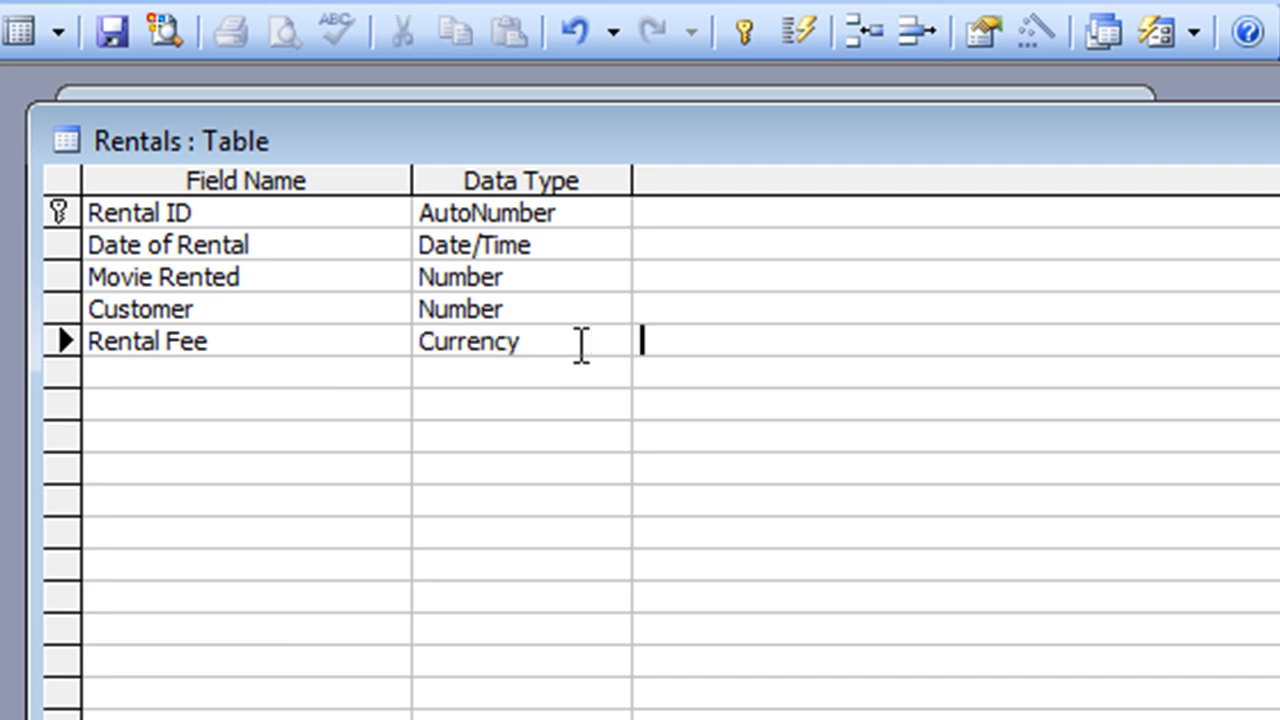
pyautogui.press('Tab')
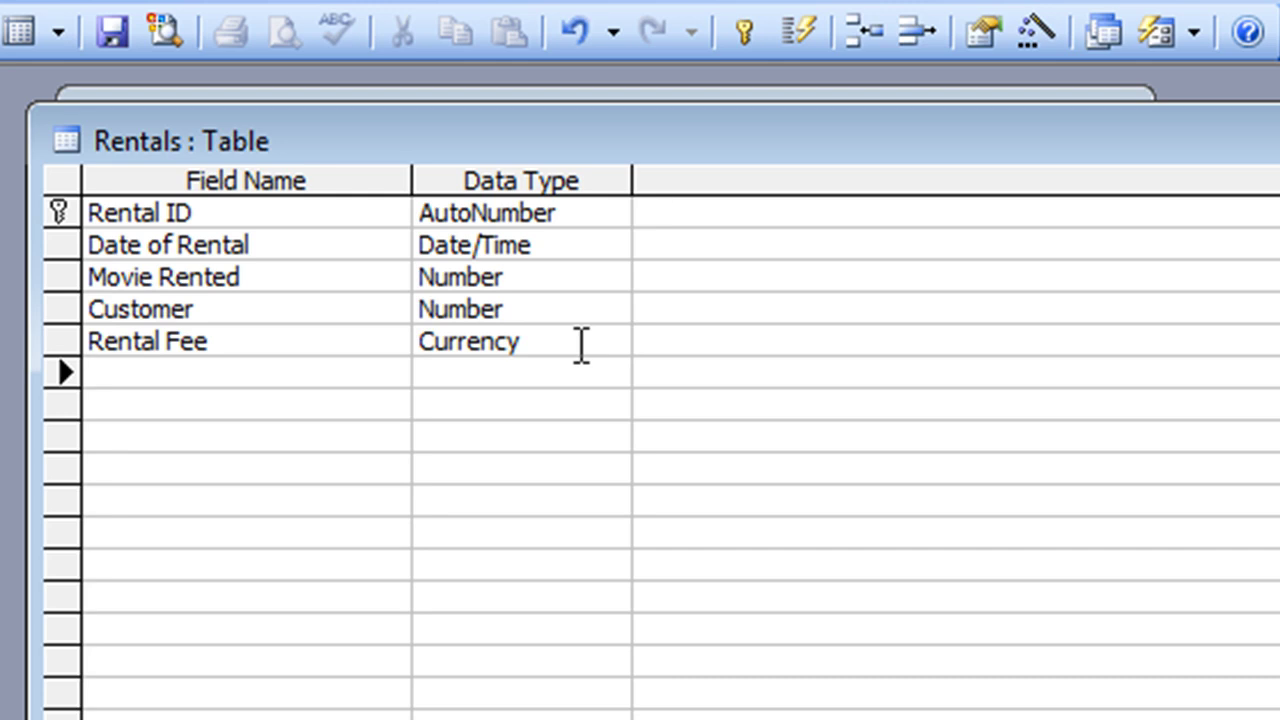
pyautogui.write('Due Date')
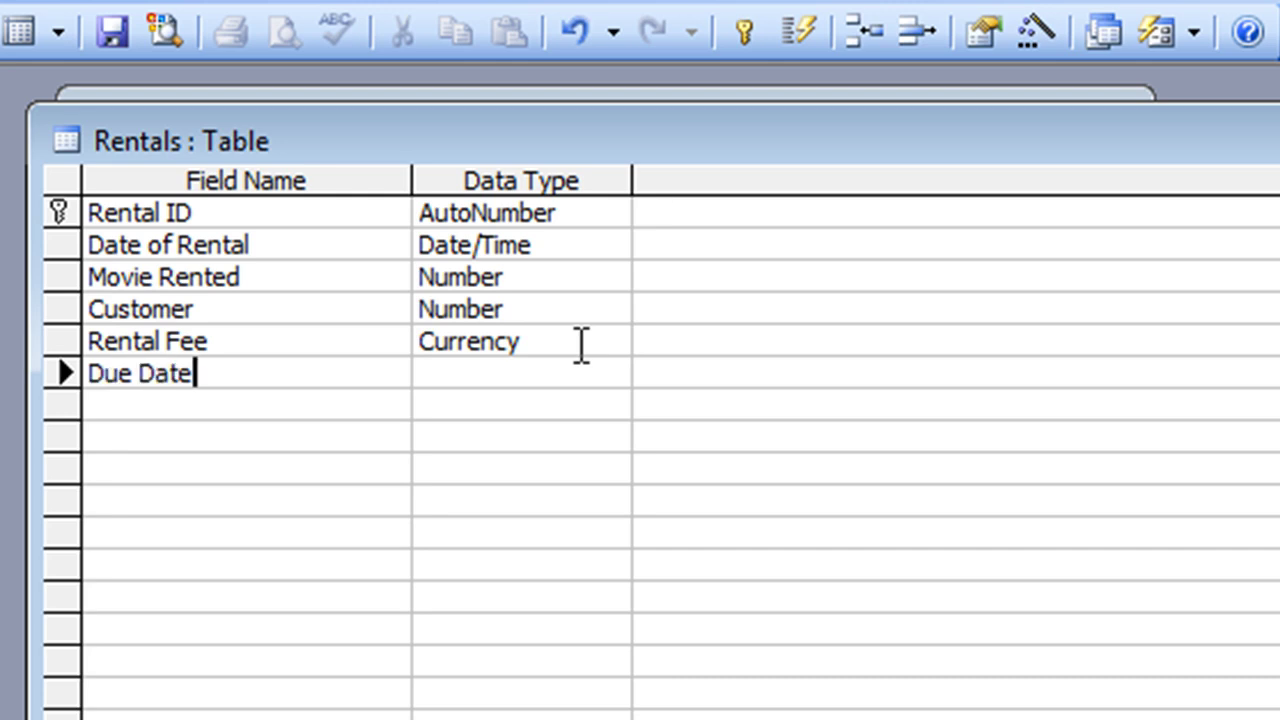
pyautogui.press('Tab')
pyautogui.write('d')
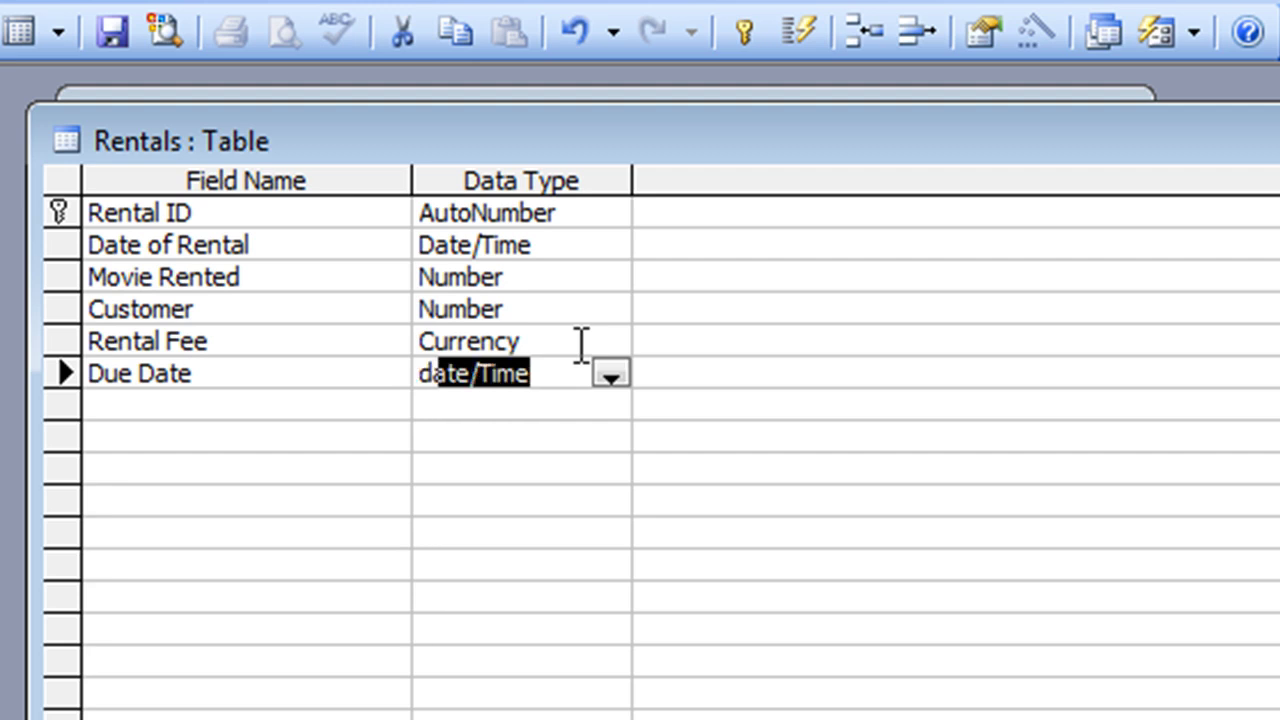
pyautogui.press('Tab')
pyautogui.press('Tab')
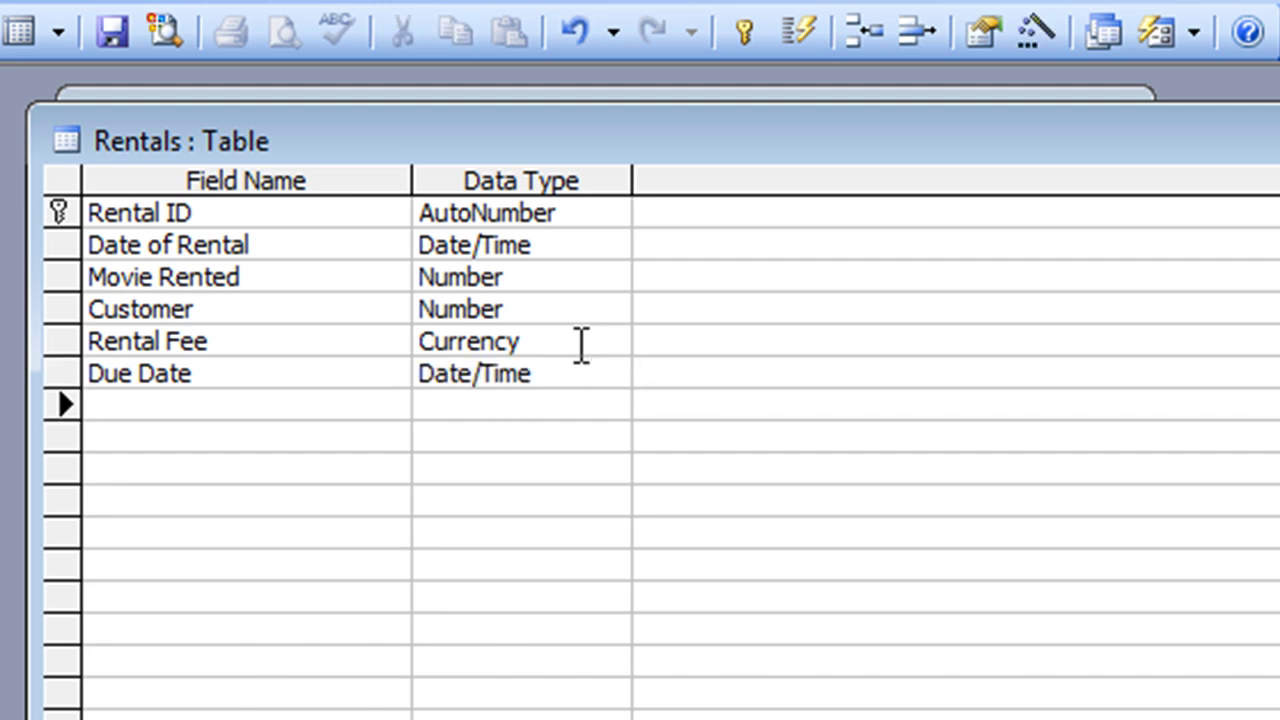
# Step: Add Returned as Yes/No and Returned Date as Date/Time
pyautogui.write('Returned')
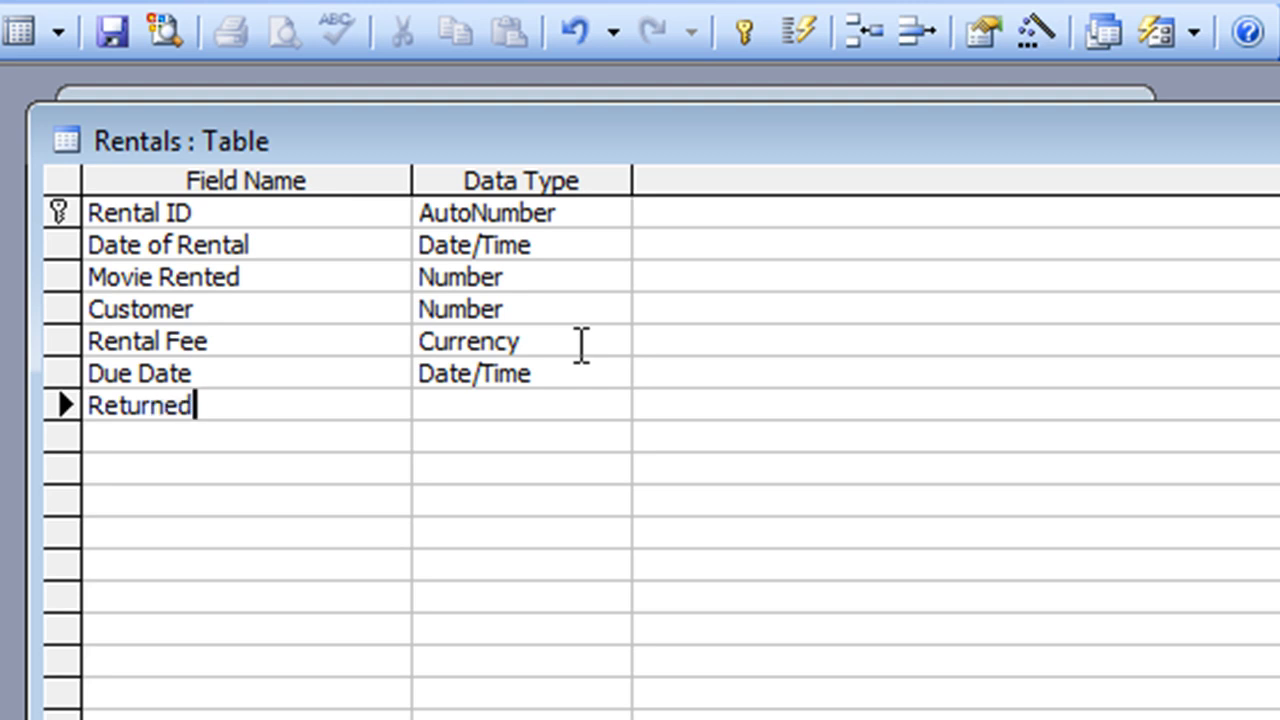
pyautogui.press('Tab')
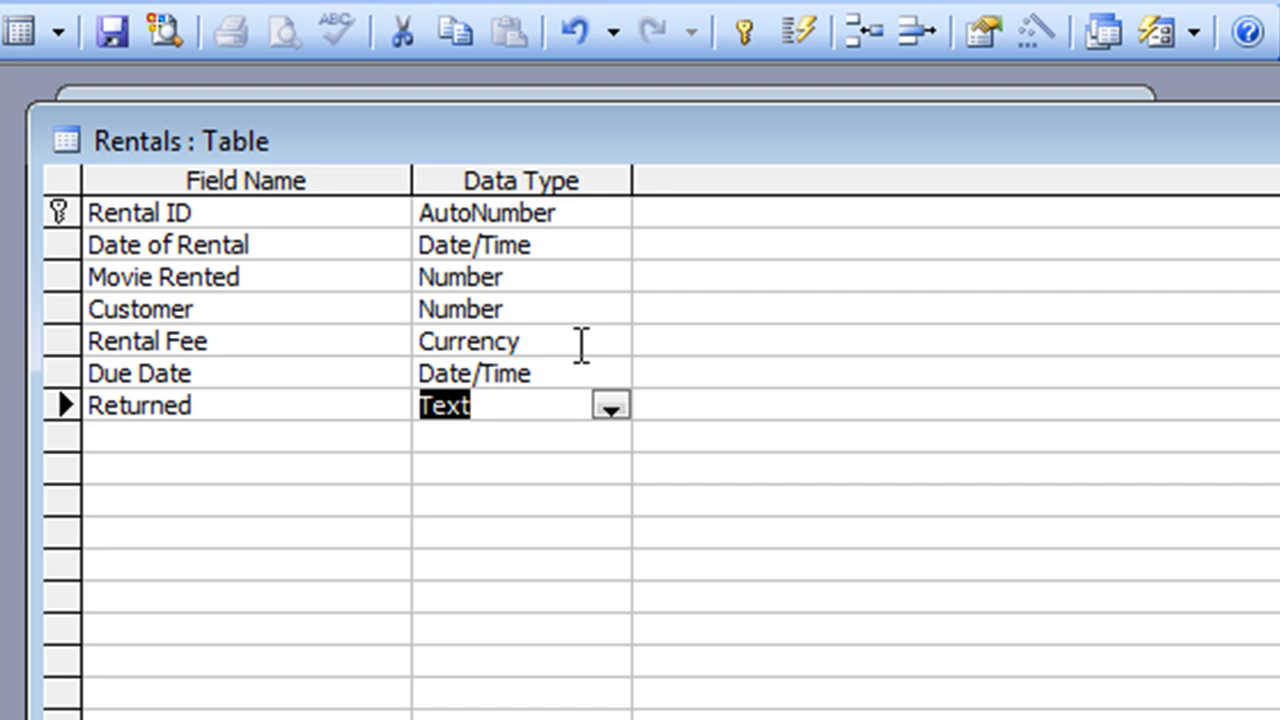
pyautogui.write('yes/No')
pyautogui.press('Tab')
pyautogui.press('Tab')
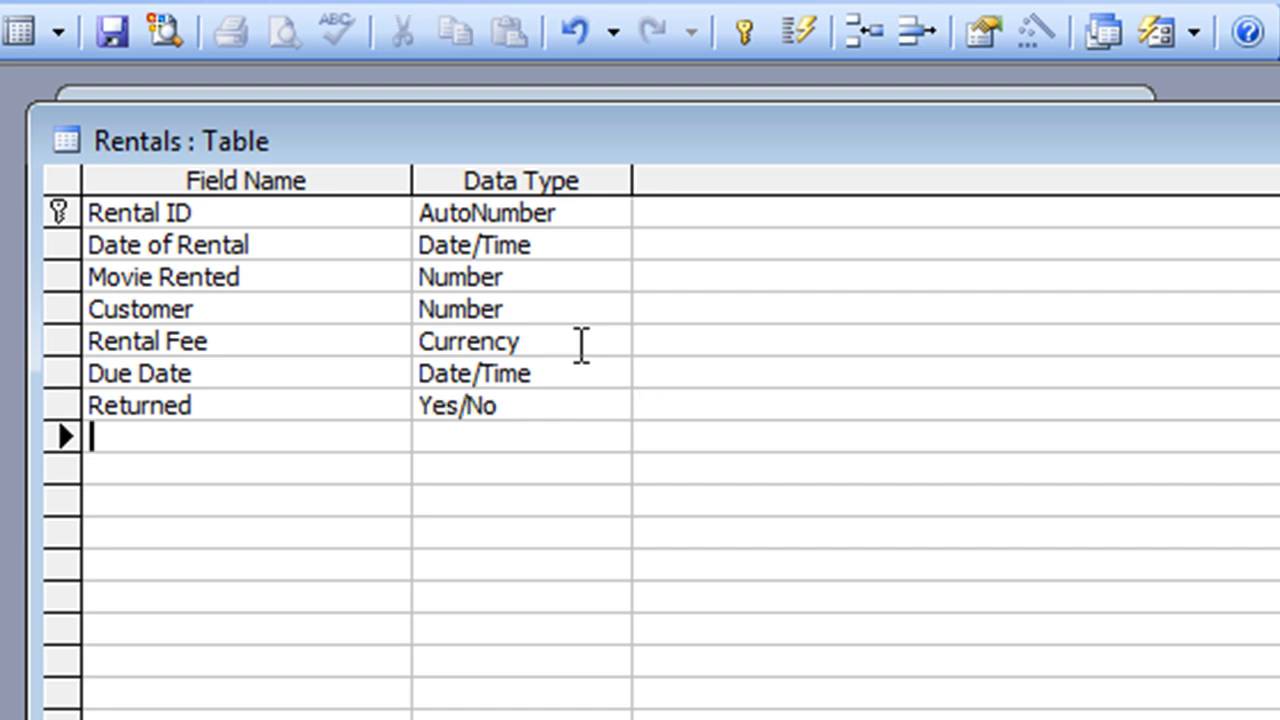
pyautogui.write('Returned Date')
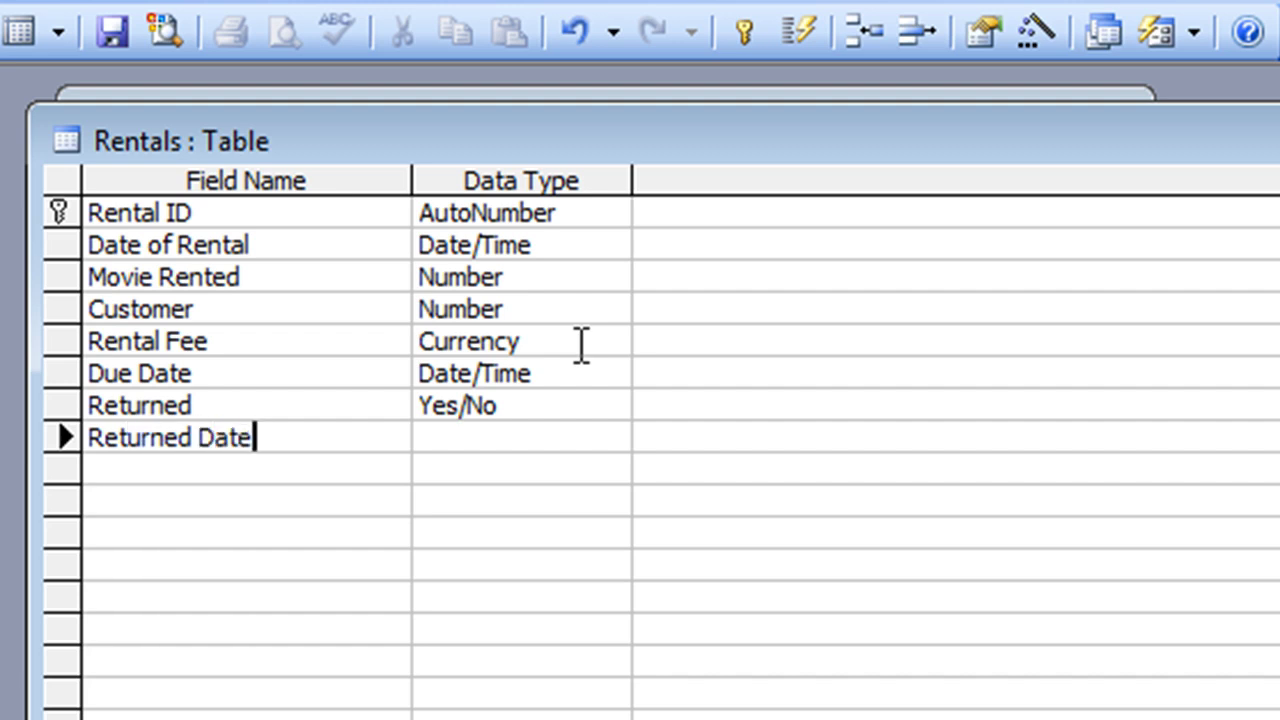
pyautogui.press('Tab')
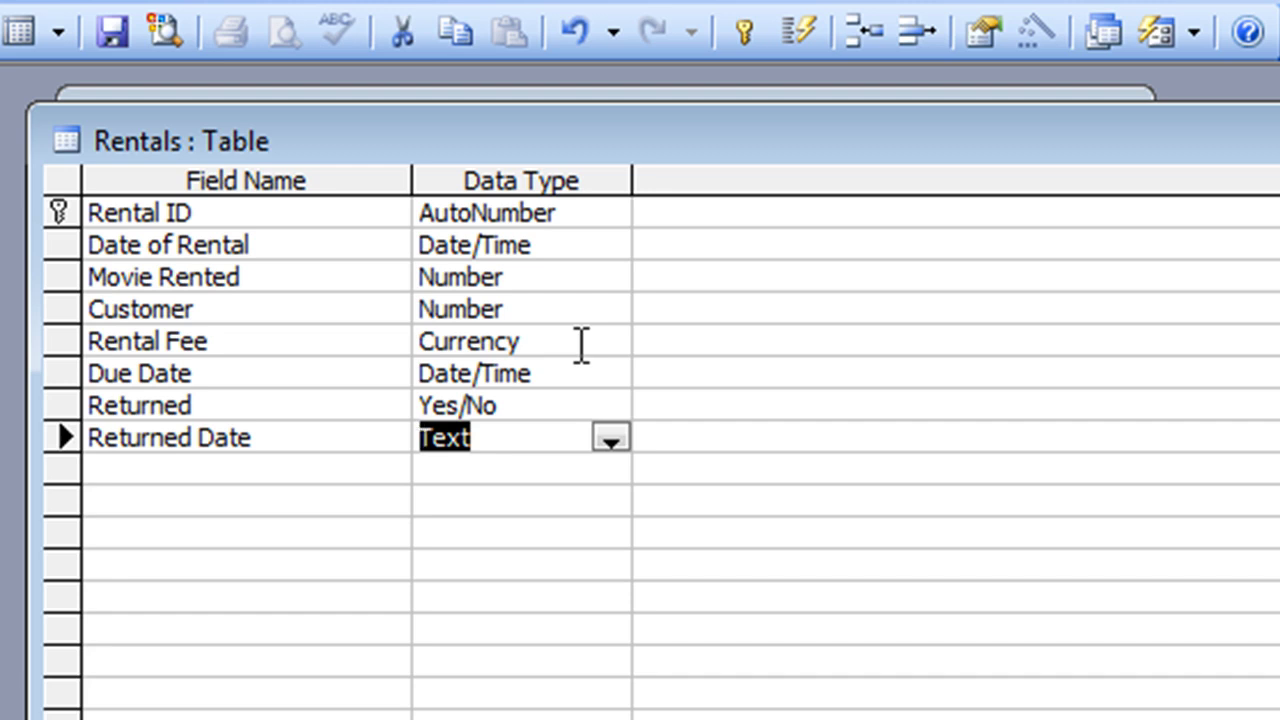
pyautogui.write('date/Tim')
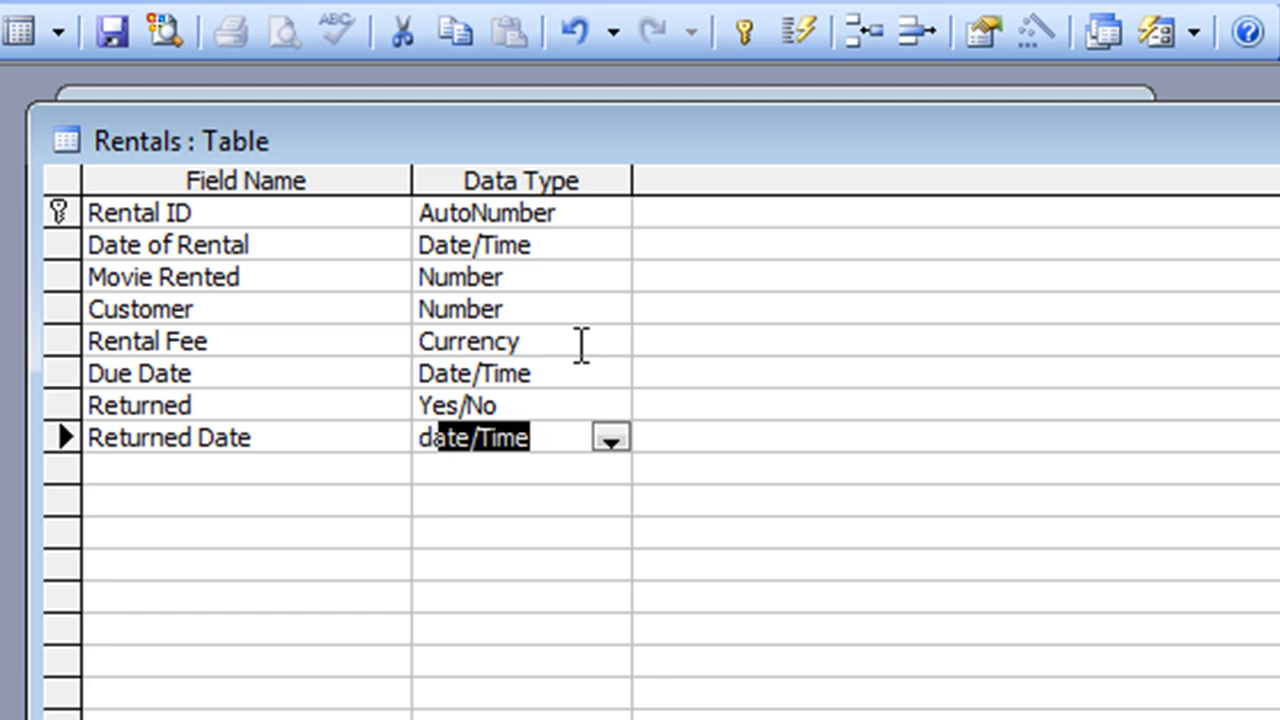
pyautogui.press('Tab')
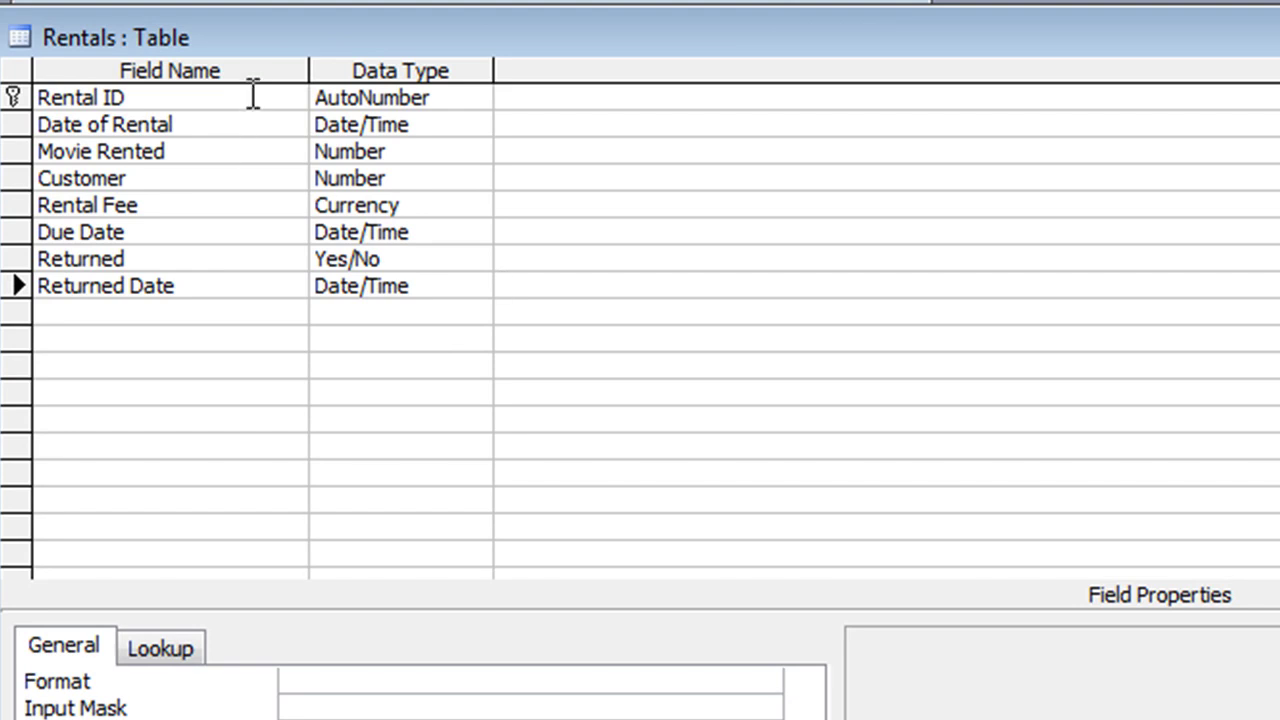
# Step: Give Date of Rental Short Date format, default value date(), and Required set to Yes
pyautogui.click(208, 124)
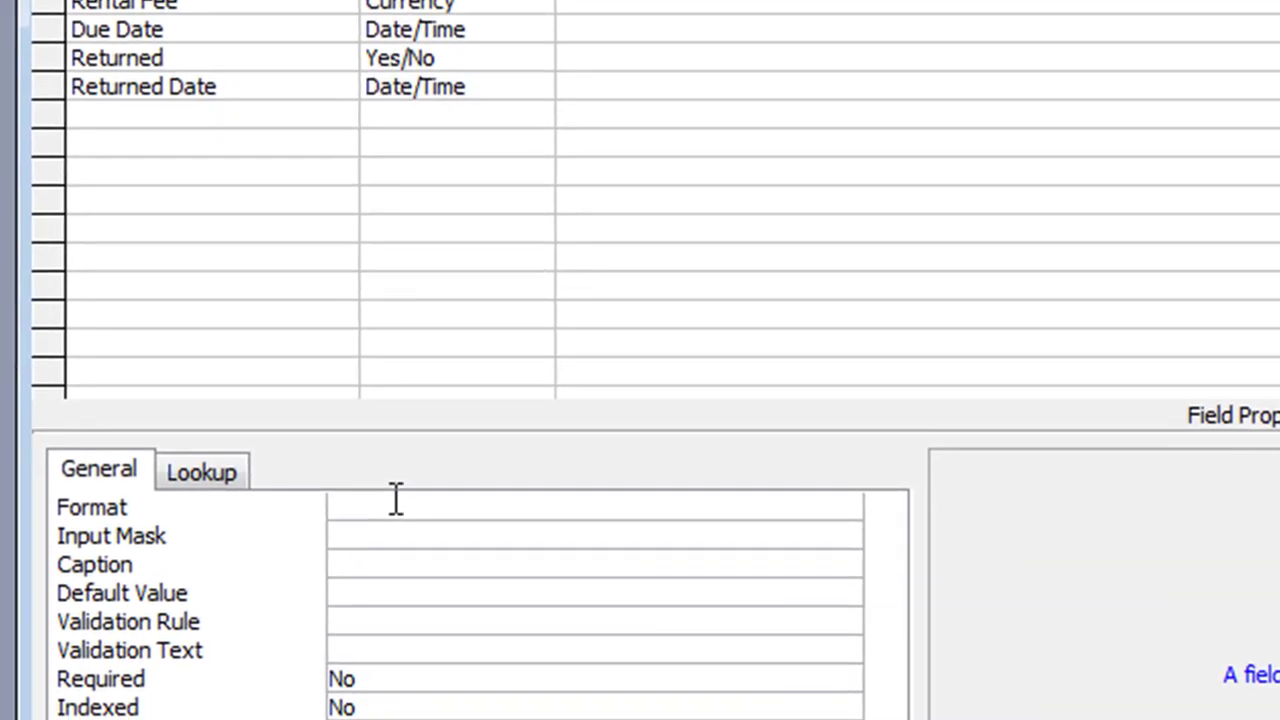
pyautogui.click(387, 573)
pyautogui.click(814, 575)
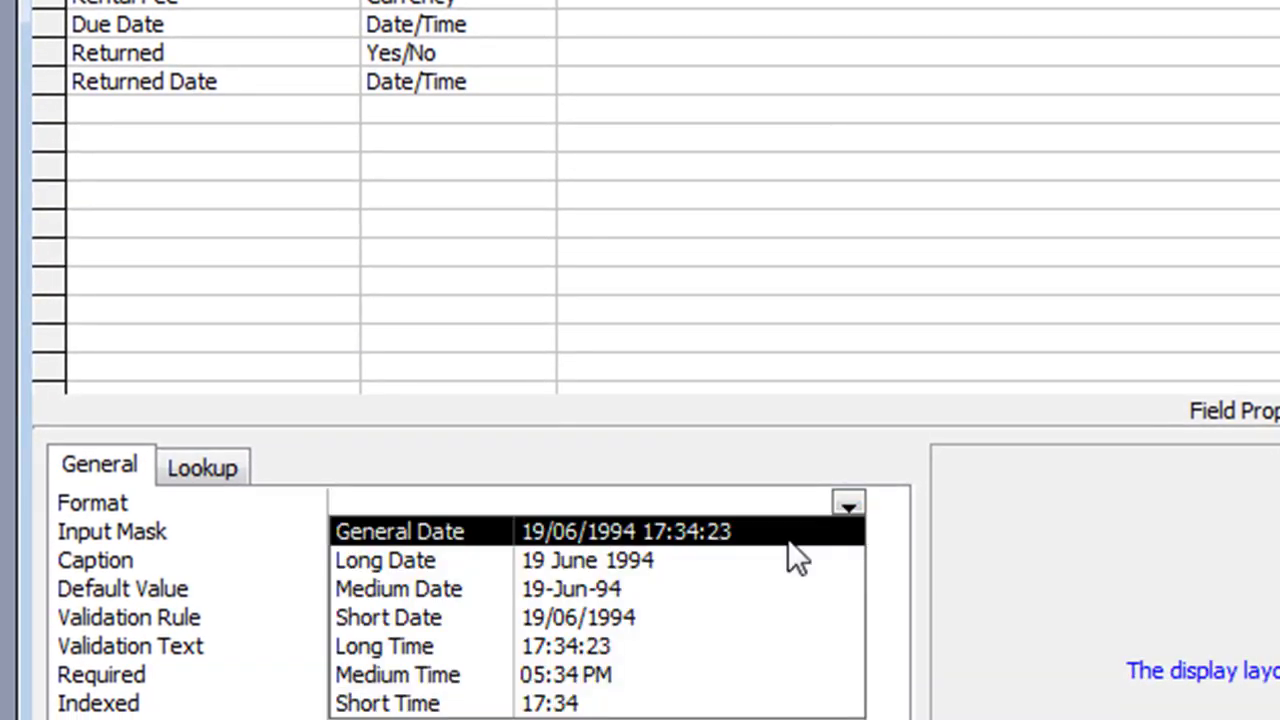
pyautogui.click(548, 618)
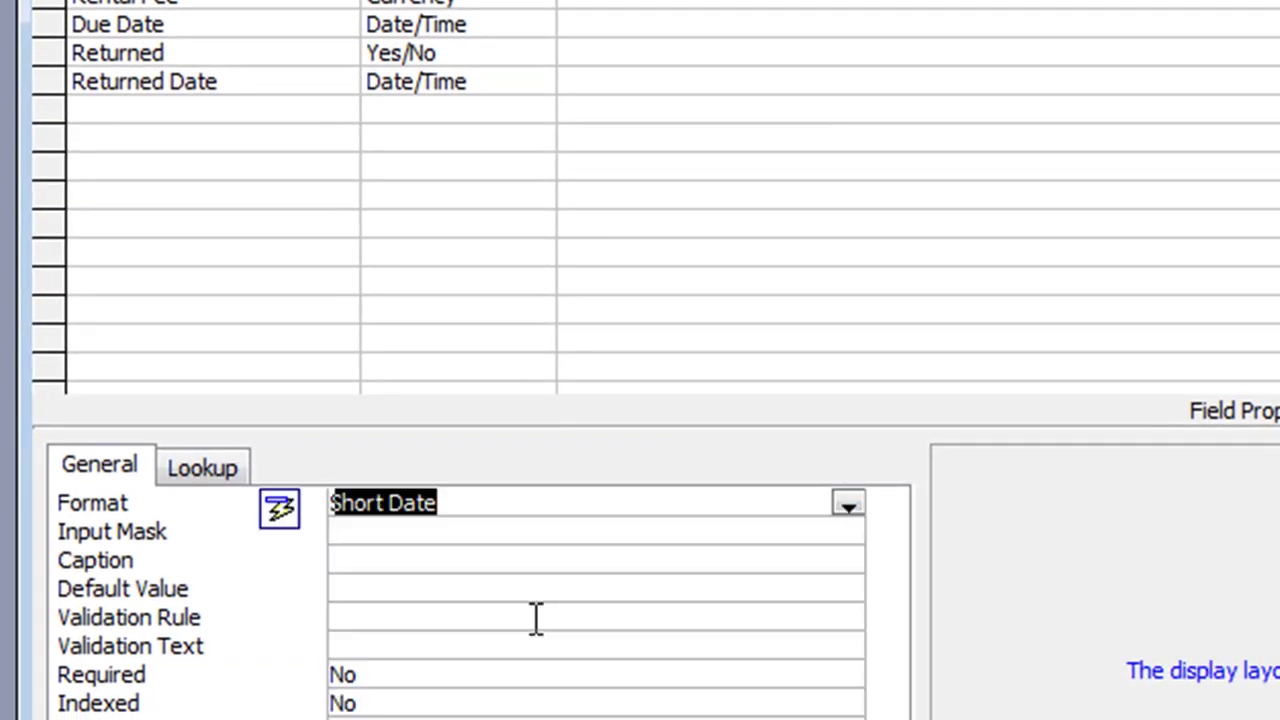
pyautogui.click(382, 583)
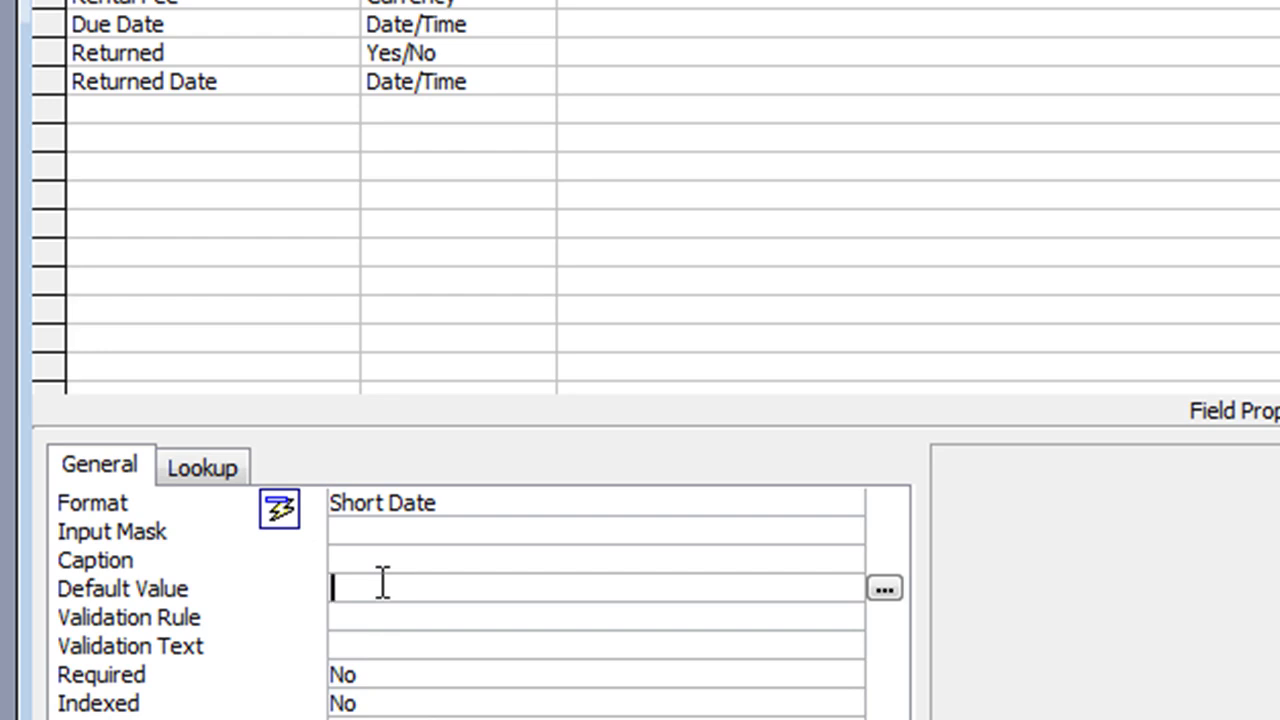
pyautogui.write('date()')
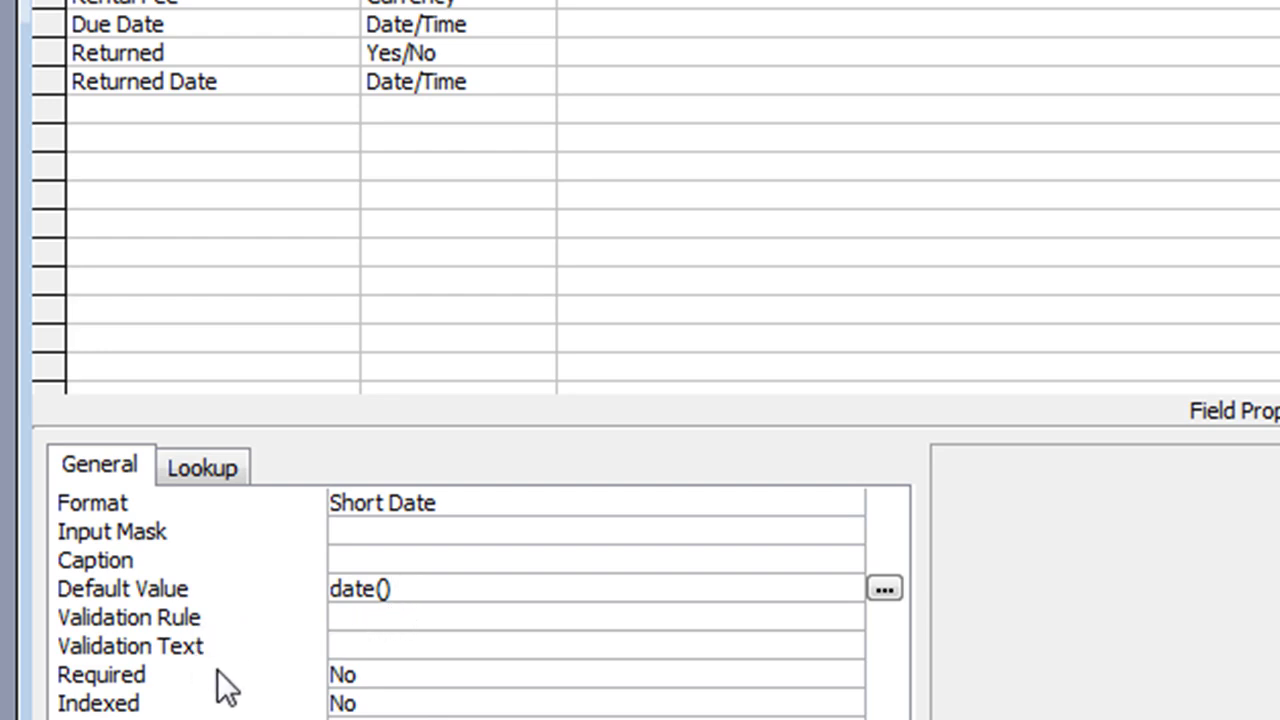
pyautogui.click(356, 675)
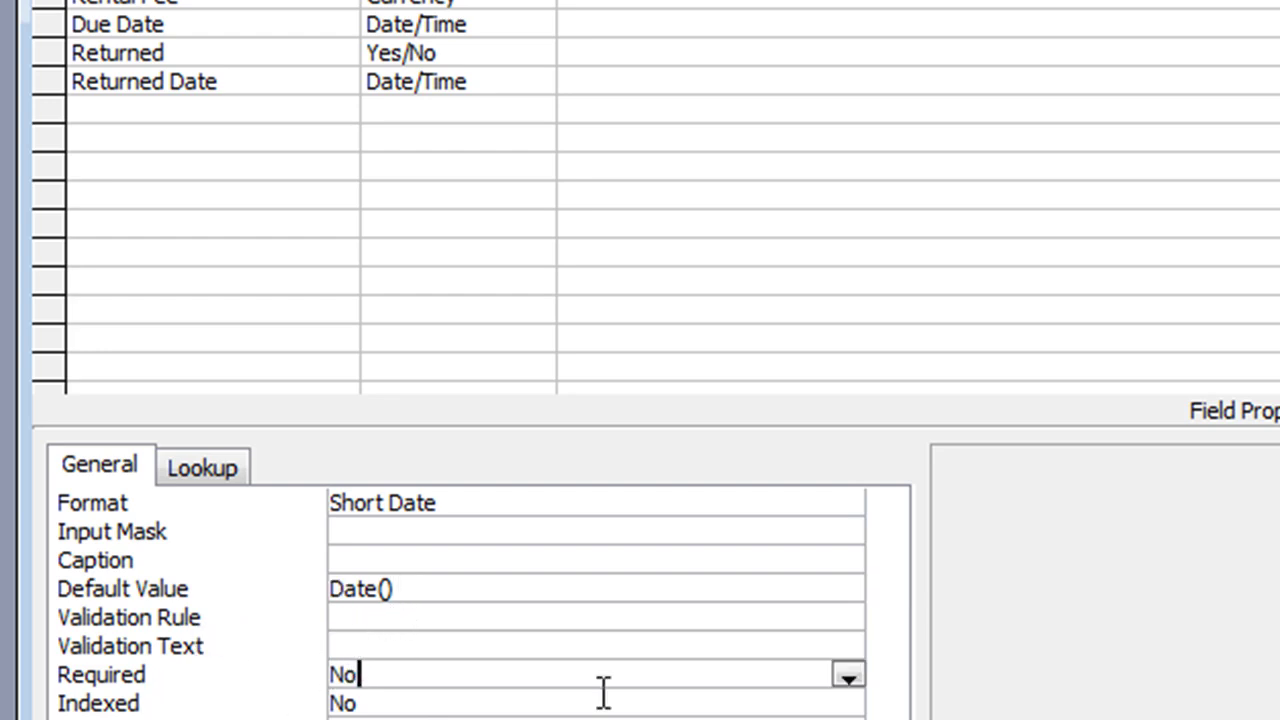
pyautogui.click(849, 679)
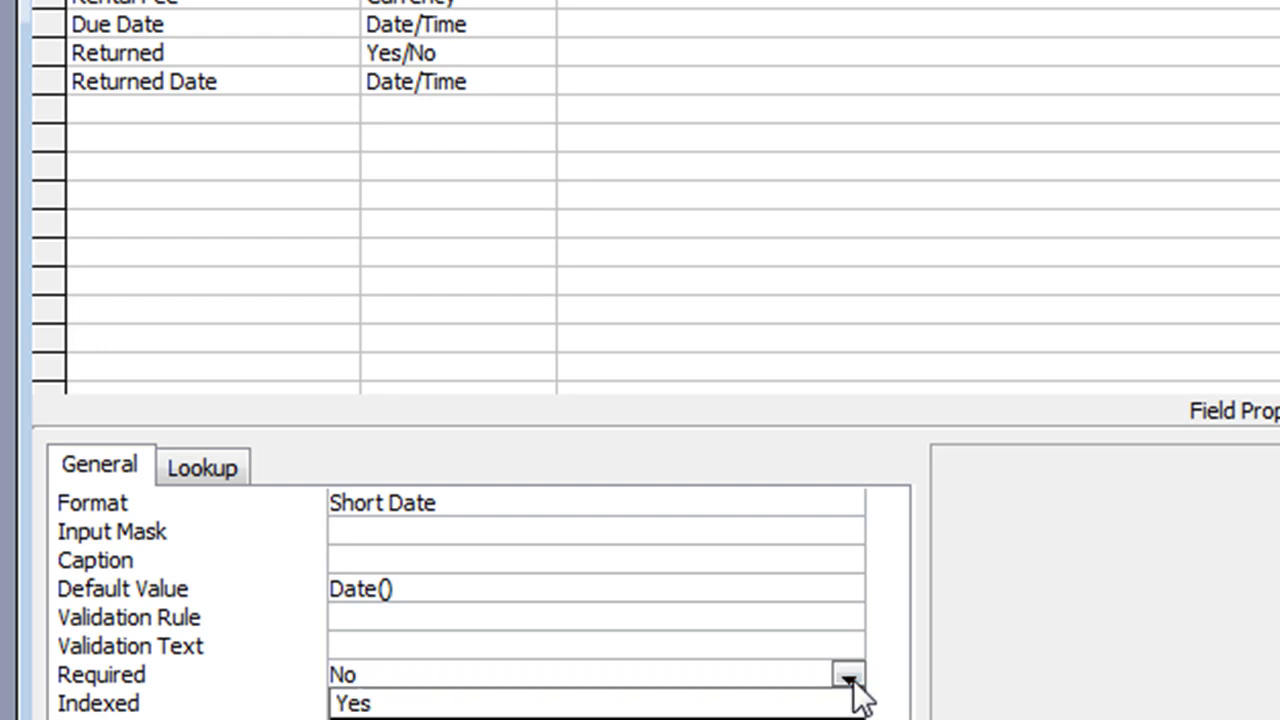
pyautogui.click(604, 705)
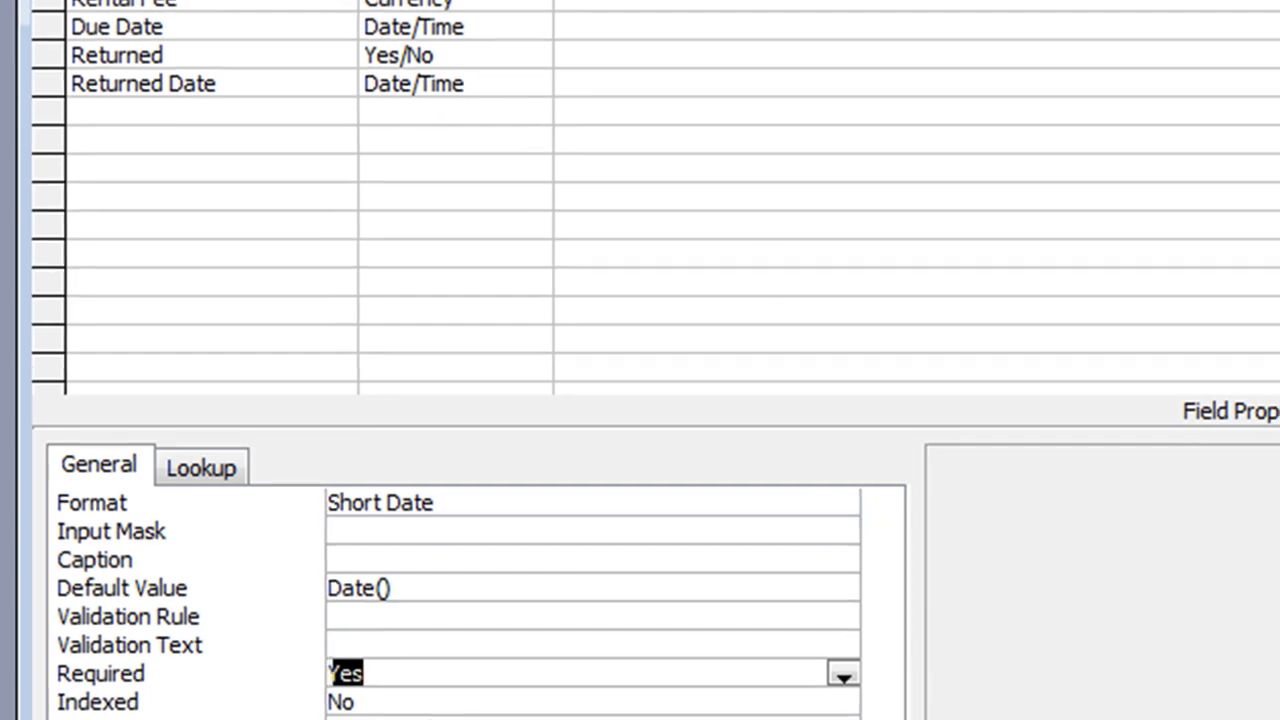
# Step: Remove the 0 default value from Movie Rented and make it required
pyautogui.click(263, 14)
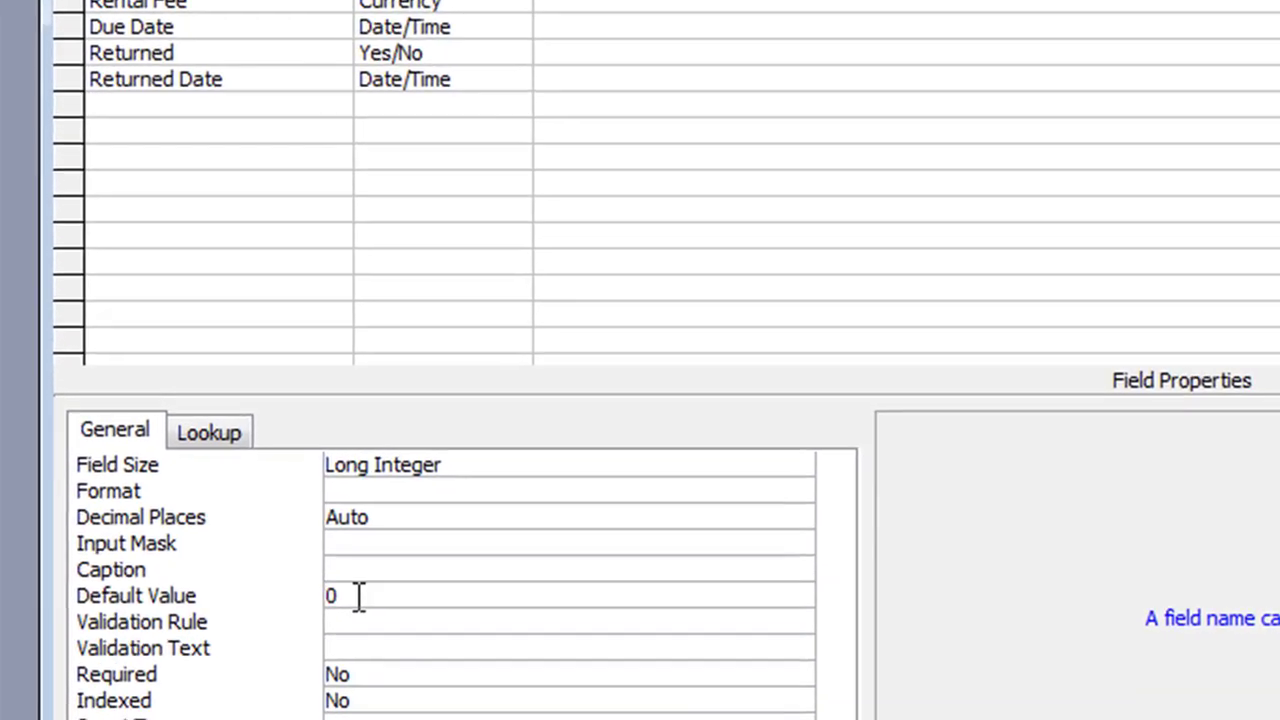
pyautogui.click(250, 593)
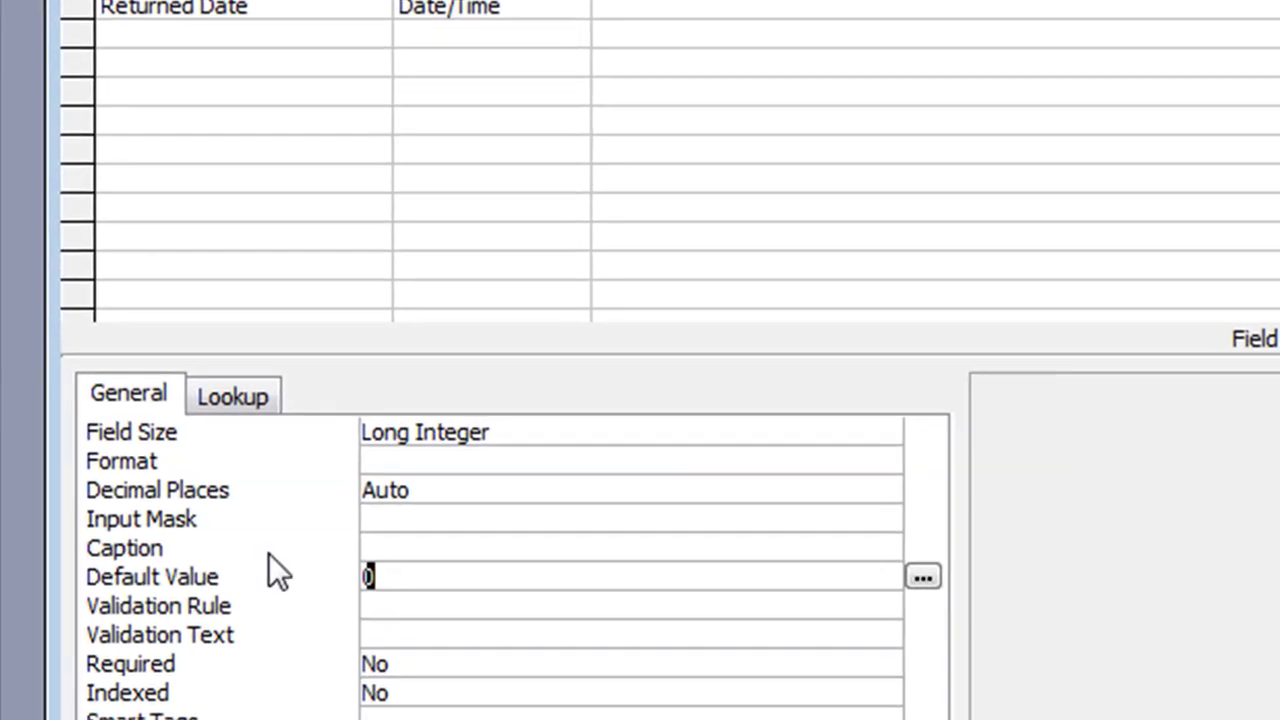
pyautogui.press('Delete')
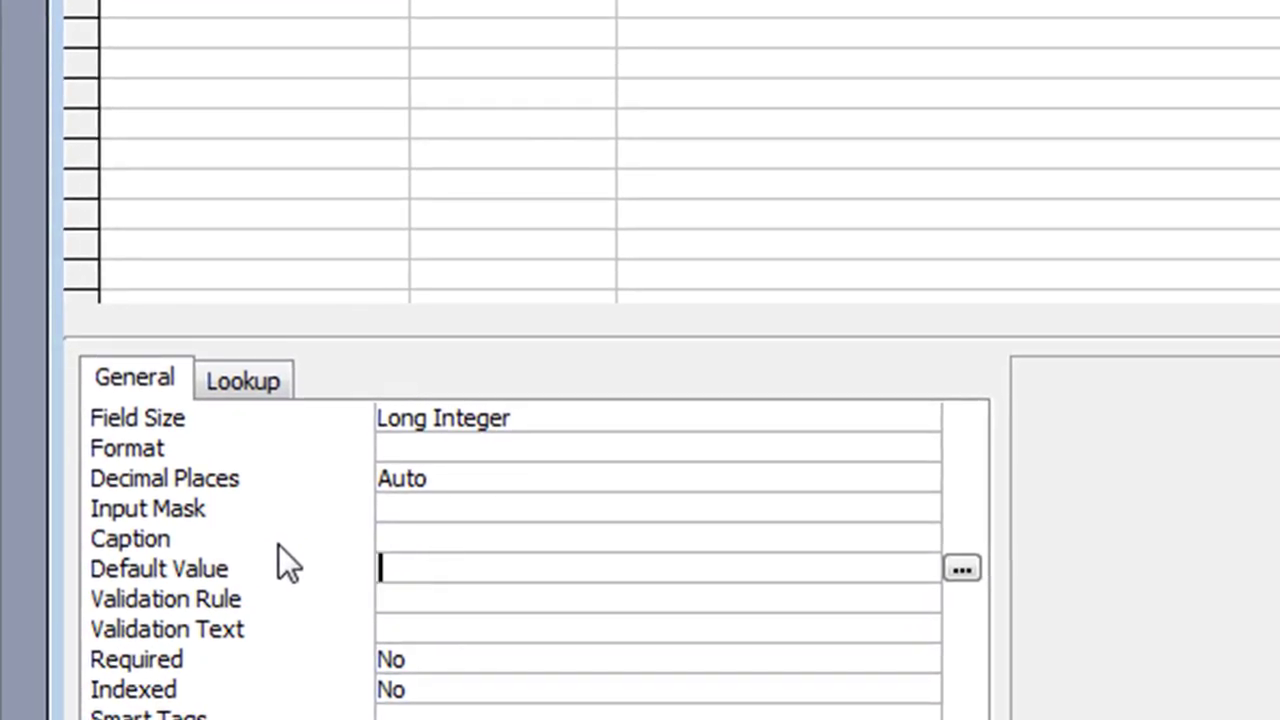
pyautogui.click(494, 652)
pyautogui.click(921, 661)
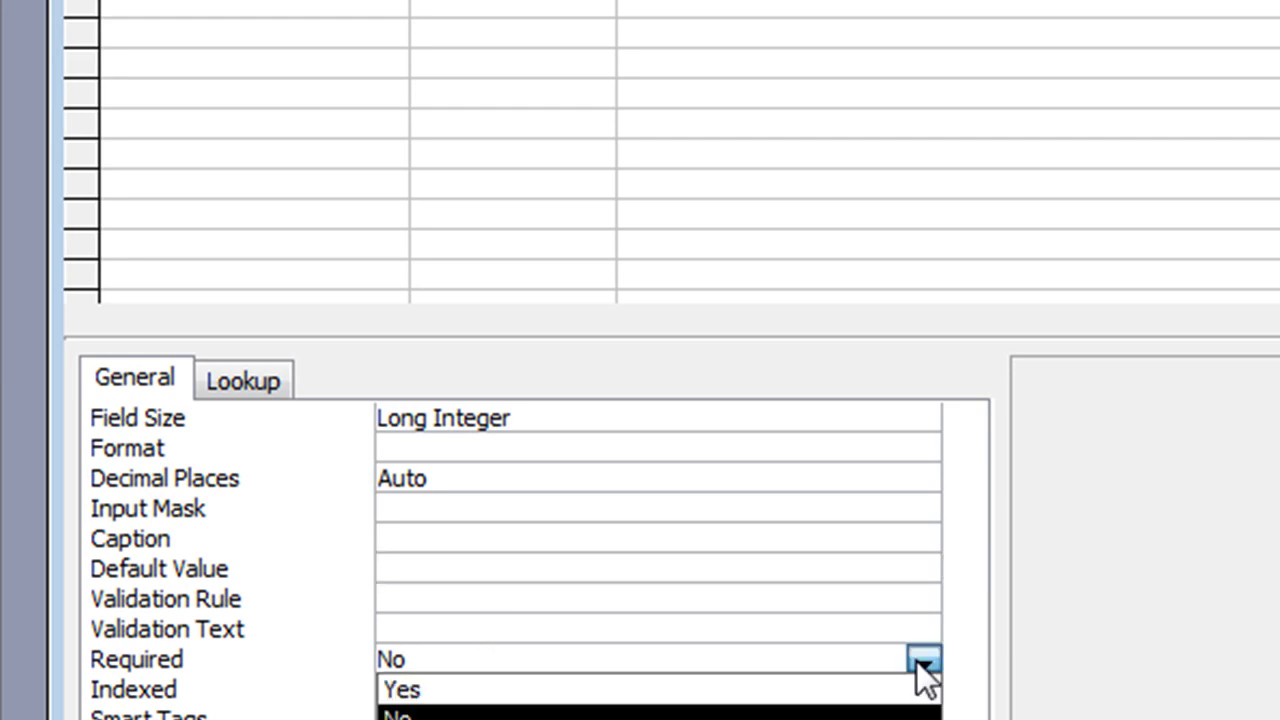
pyautogui.click(752, 690)
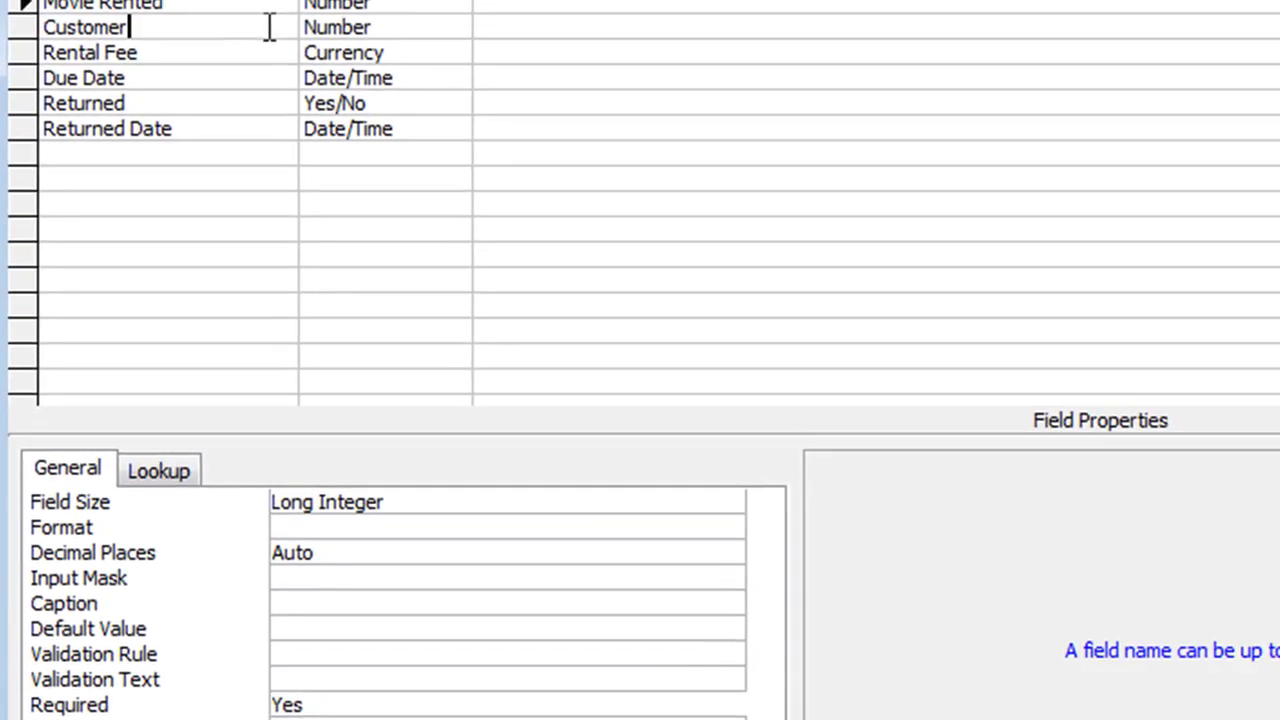
# Step: Clear the Customer field's default value of 0 and set Required to Yes
pyautogui.click(271, 29)
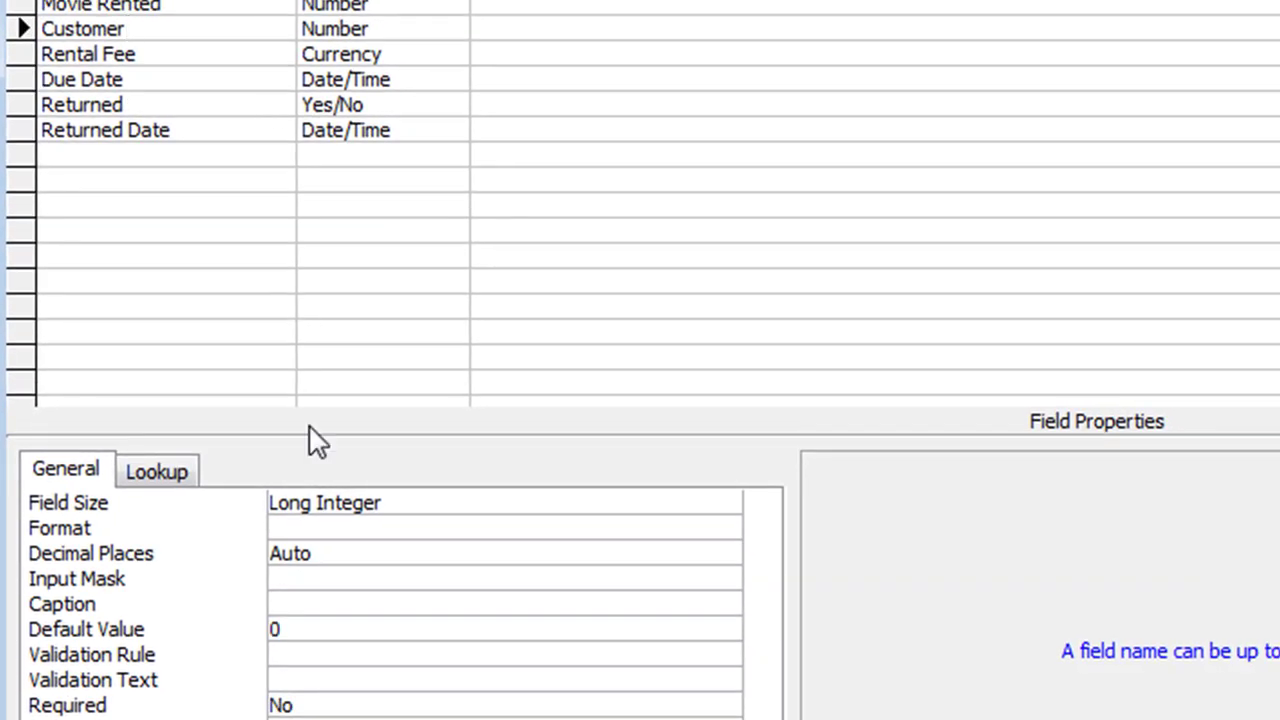
pyautogui.click(308, 628)
pyautogui.moveTo(308, 628); pyautogui.dragTo(232, 638)
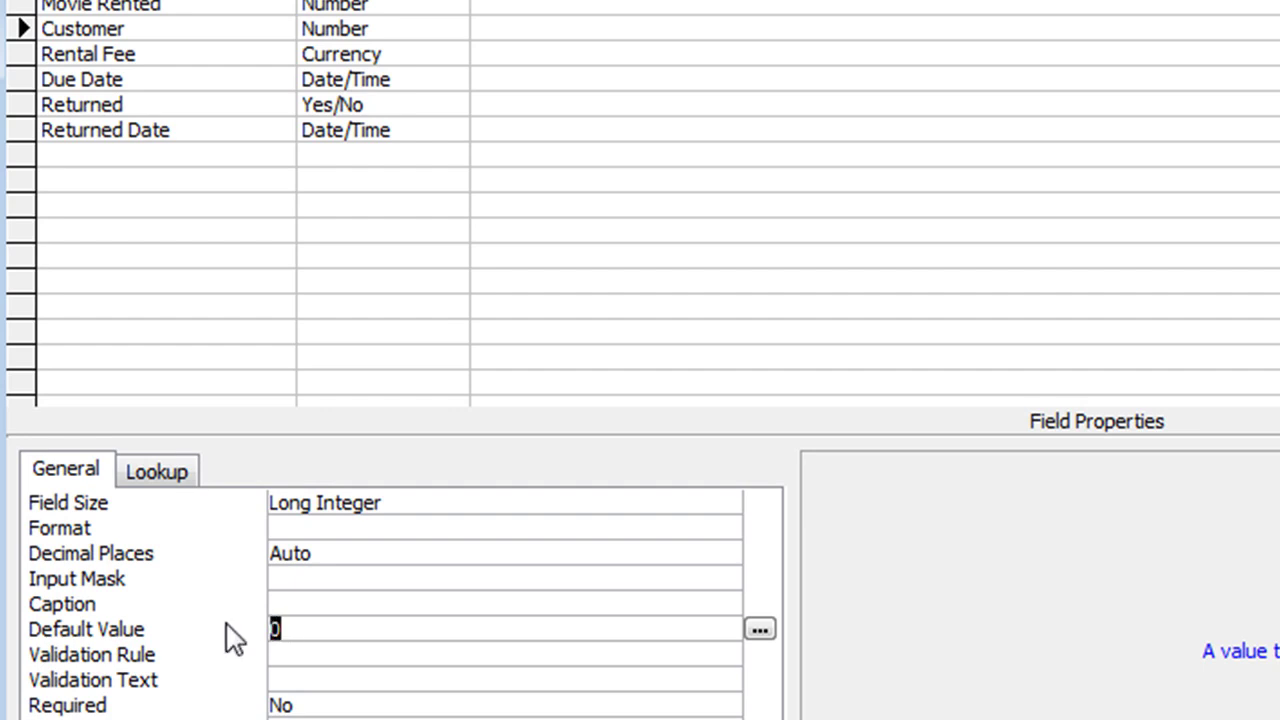
pyautogui.press('BackSpace')
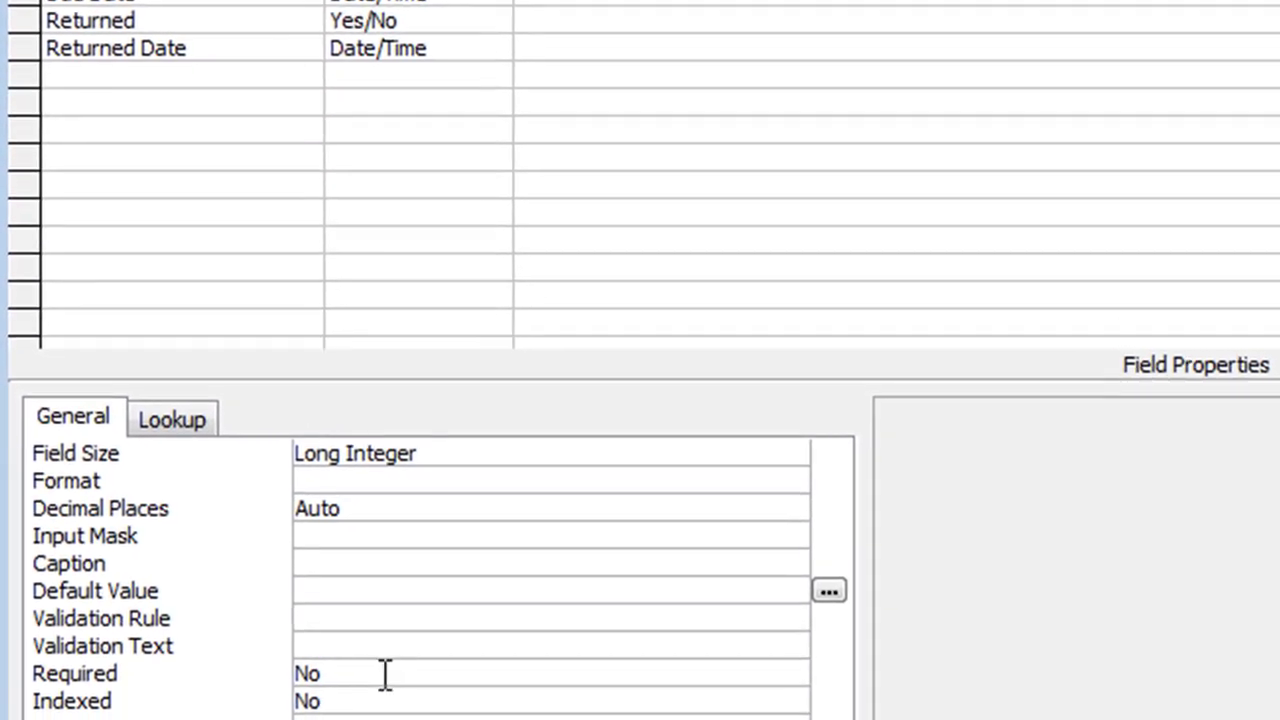
pyautogui.click(385, 673)
pyautogui.click(794, 676)
pyautogui.click(470, 699)
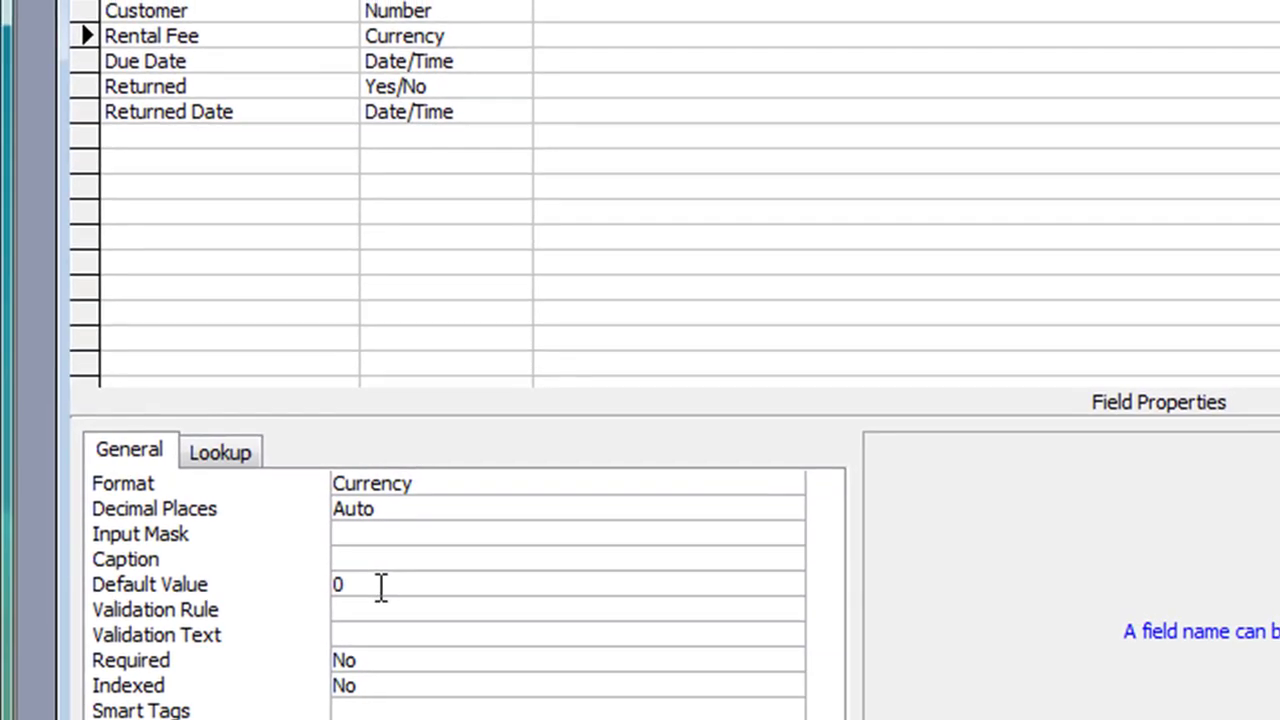
# Step: Delete the Rental Fee default of 0 and set Rental Fee to required
pyautogui.click(342, 568)
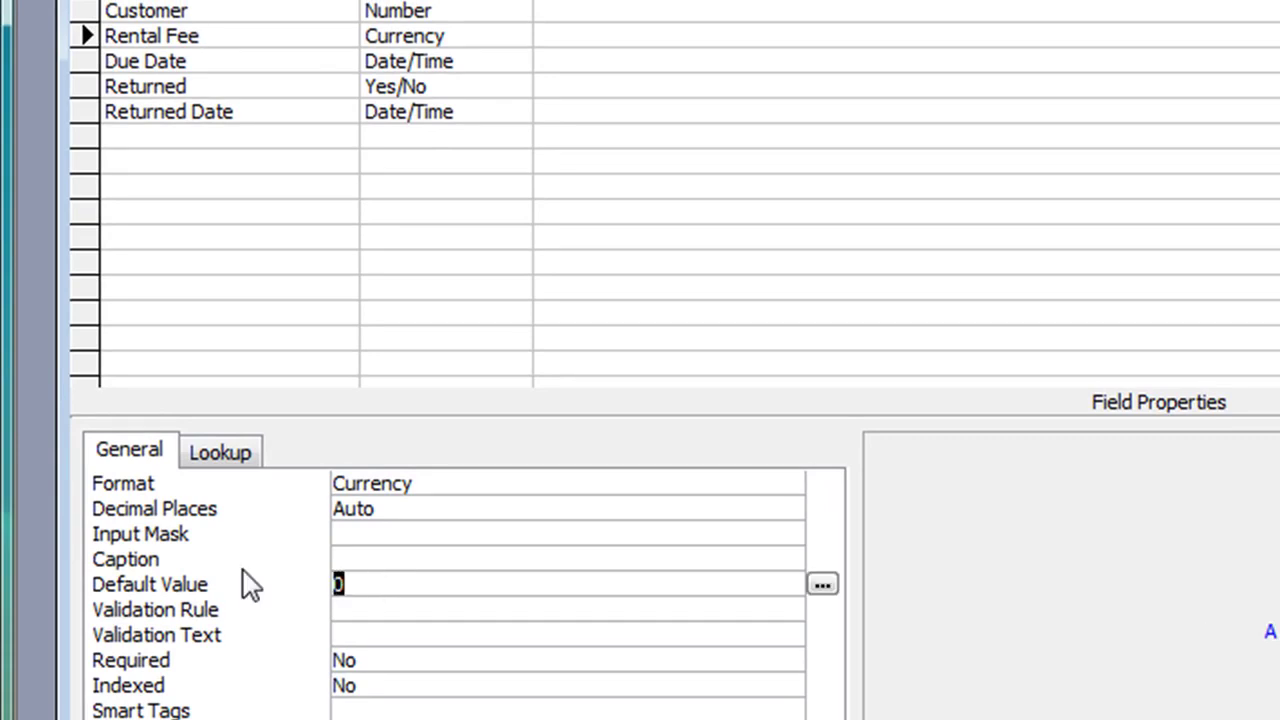
pyautogui.press('BackSpace')
pyautogui.click(397, 658)
pyautogui.click(789, 662)
pyautogui.click(580, 686)
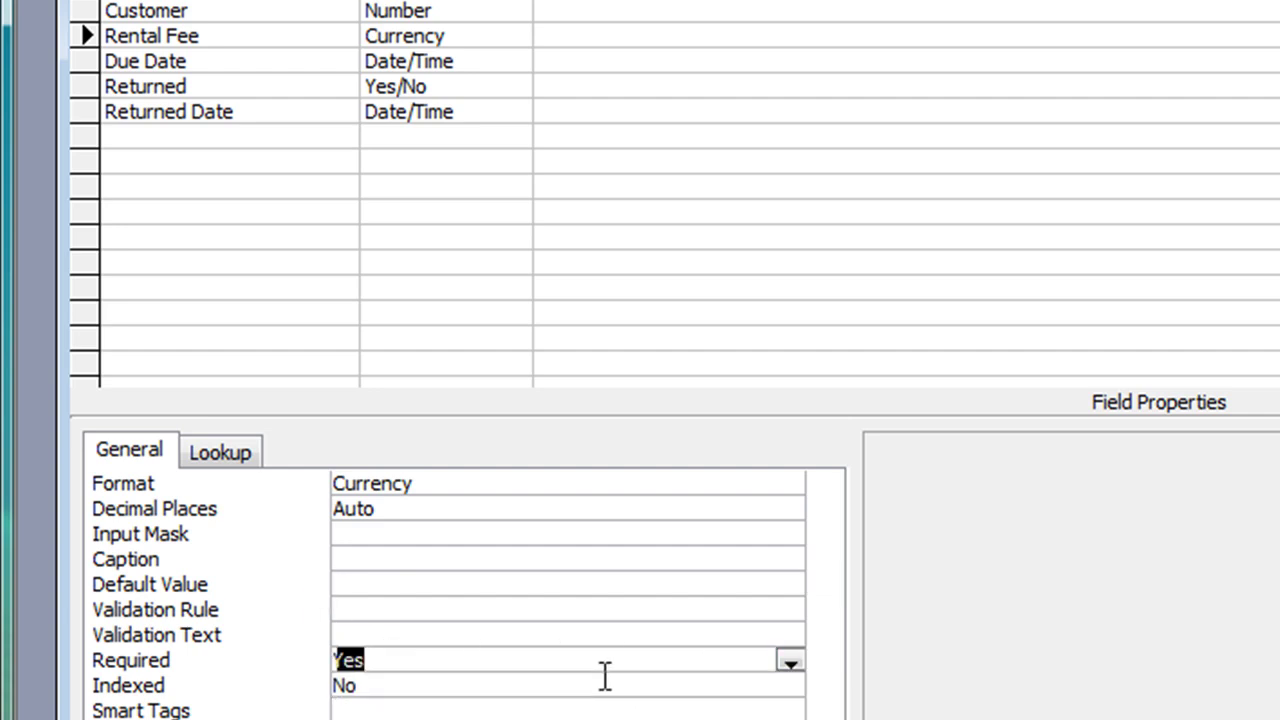
pyautogui.click(231, 62)
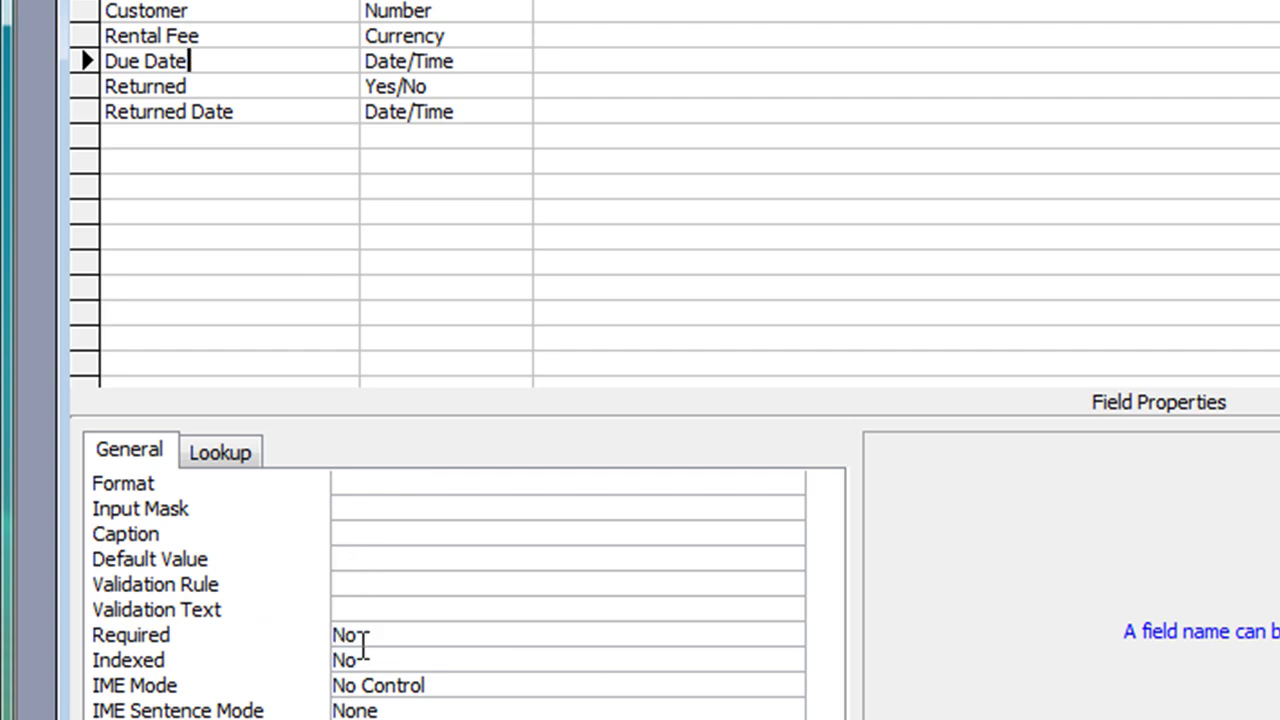
# Step: Make Due Date required and give it the Short Date format
pyautogui.click(412, 634)
pyautogui.click(790, 637)
pyautogui.click(691, 660)
pyautogui.click(422, 483)
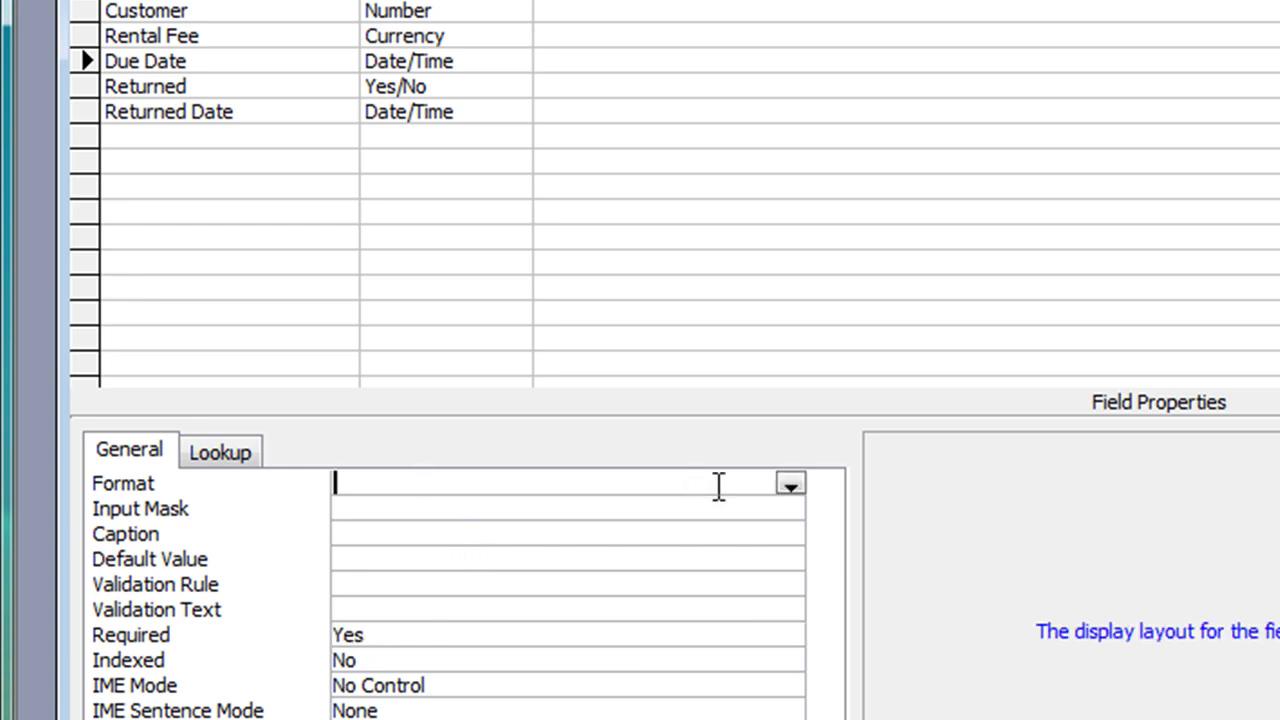
pyautogui.click(790, 486)
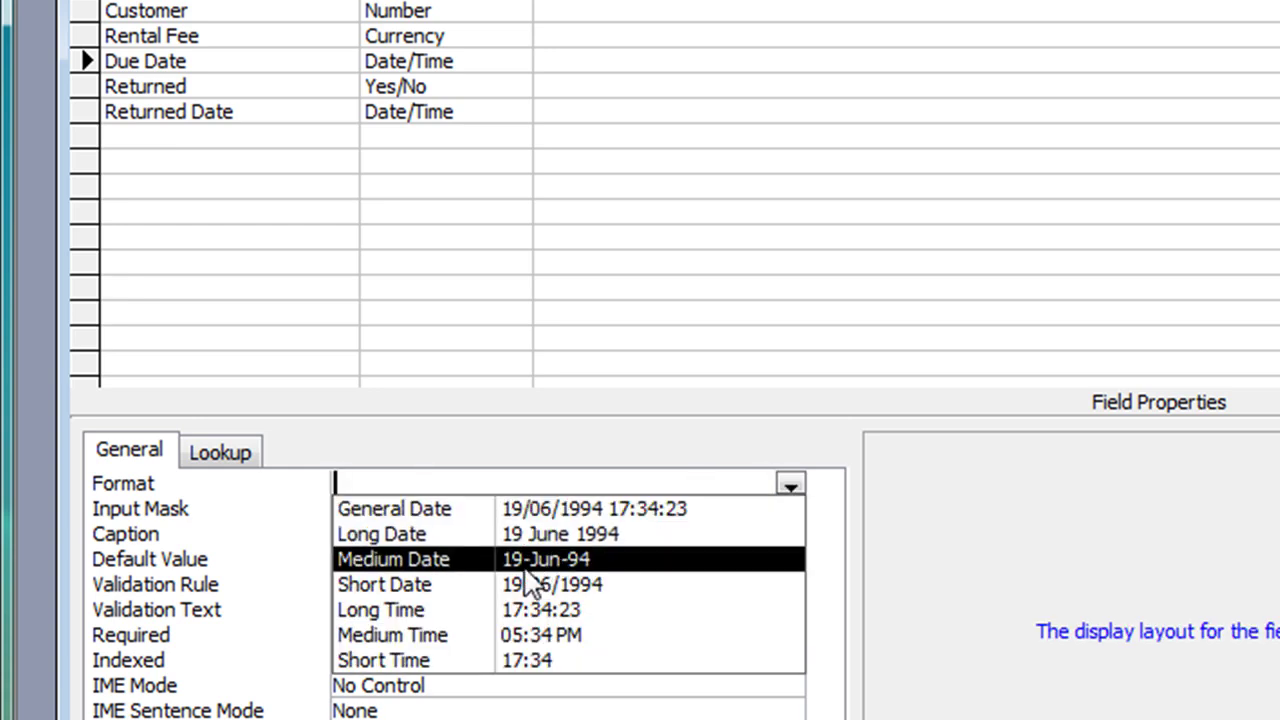
pyautogui.click(497, 586)
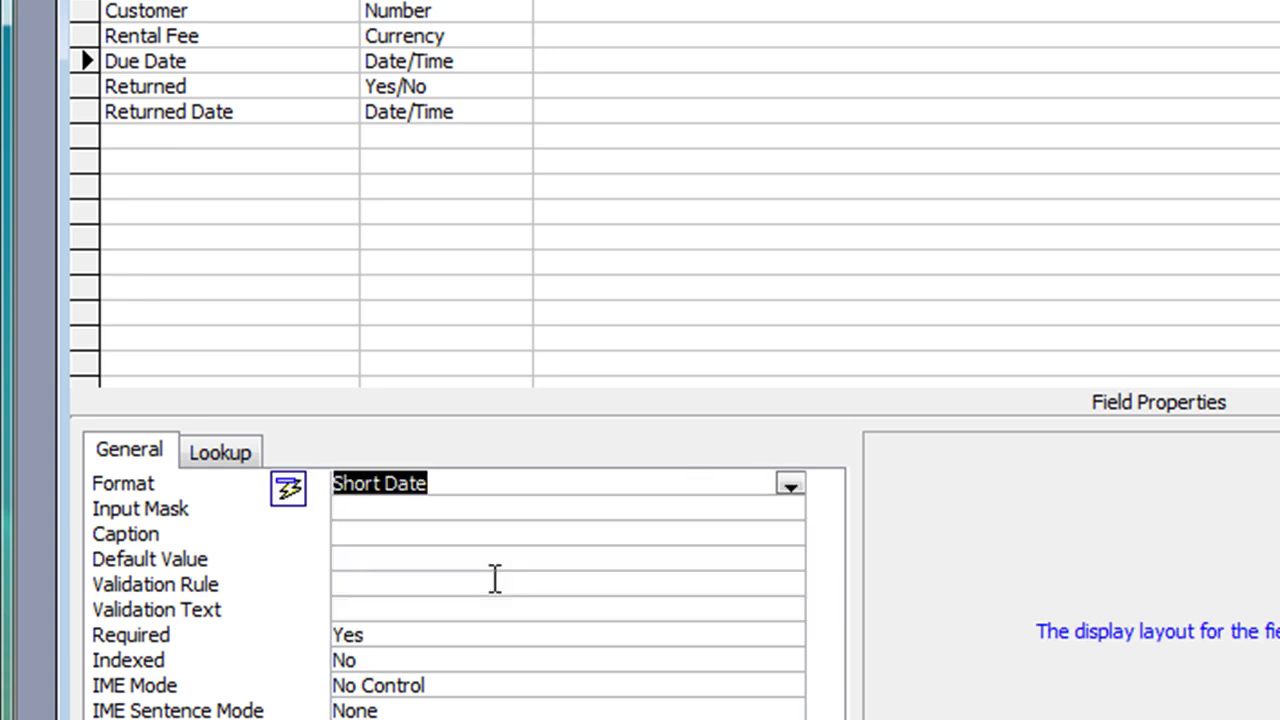
# Step: Set the Returned Date field's format to Short Date
pyautogui.click(281, 84)
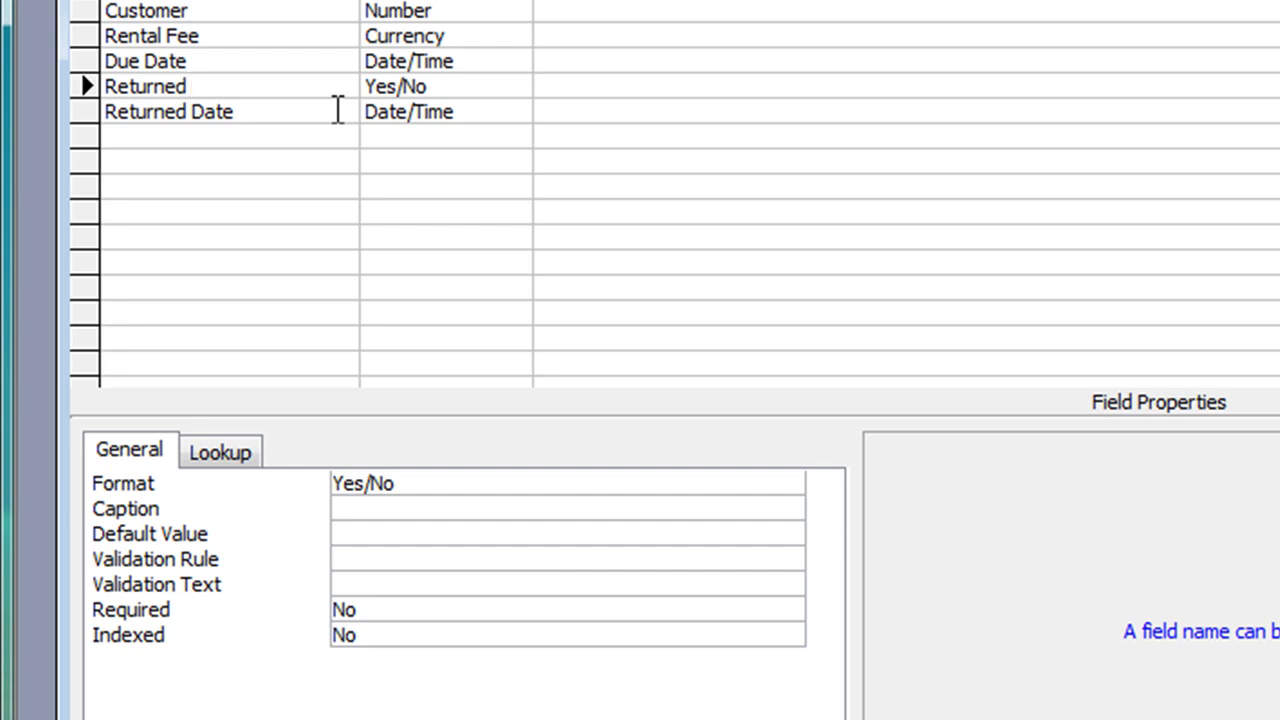
pyautogui.click(258, 106)
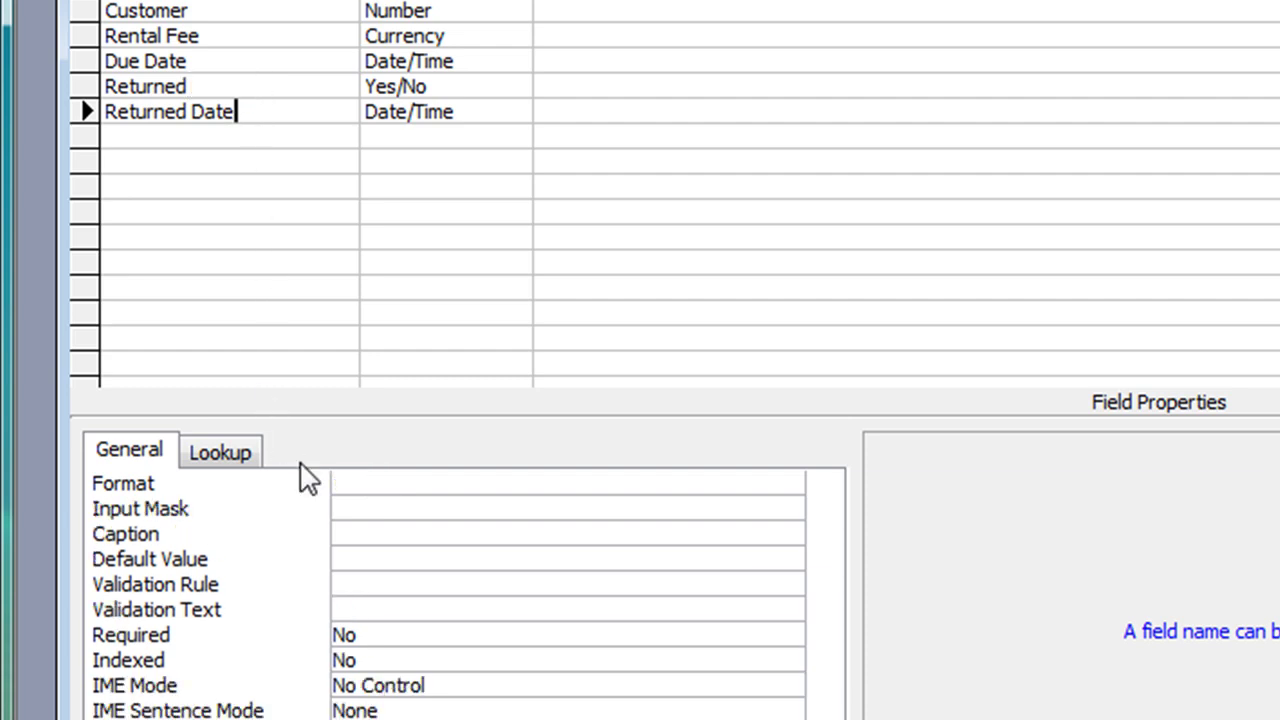
pyautogui.click(408, 474)
pyautogui.click(790, 485)
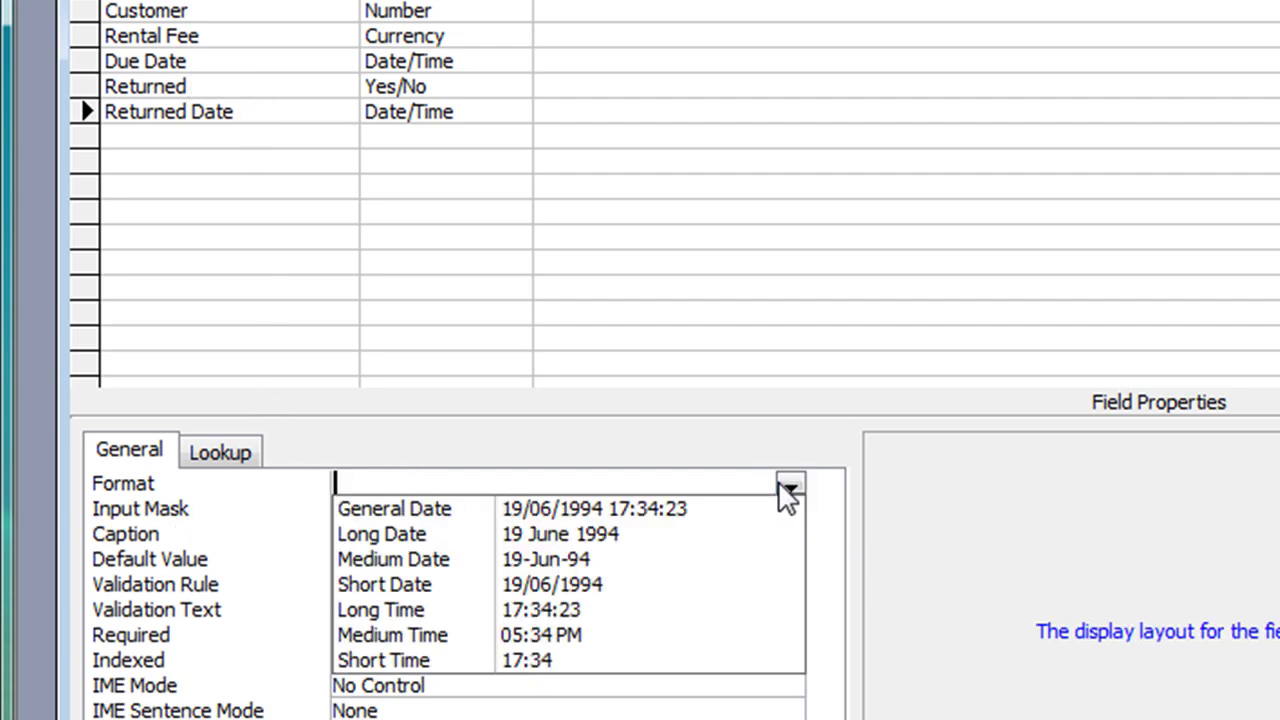
pyautogui.click(514, 586)
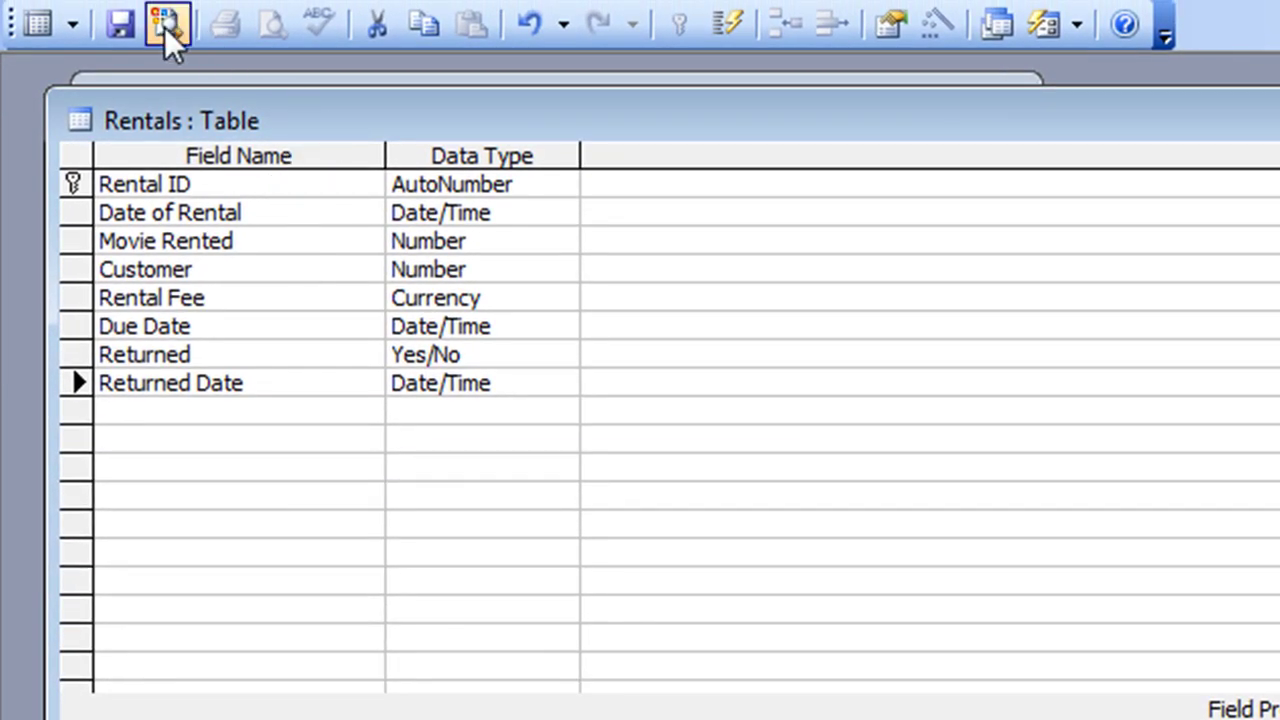
# Step: Save the Rentals design, switch to Datasheet View, and pick Star Wars as the movie rented
pyautogui.click(122, 17)
pyautogui.click(39, 27)
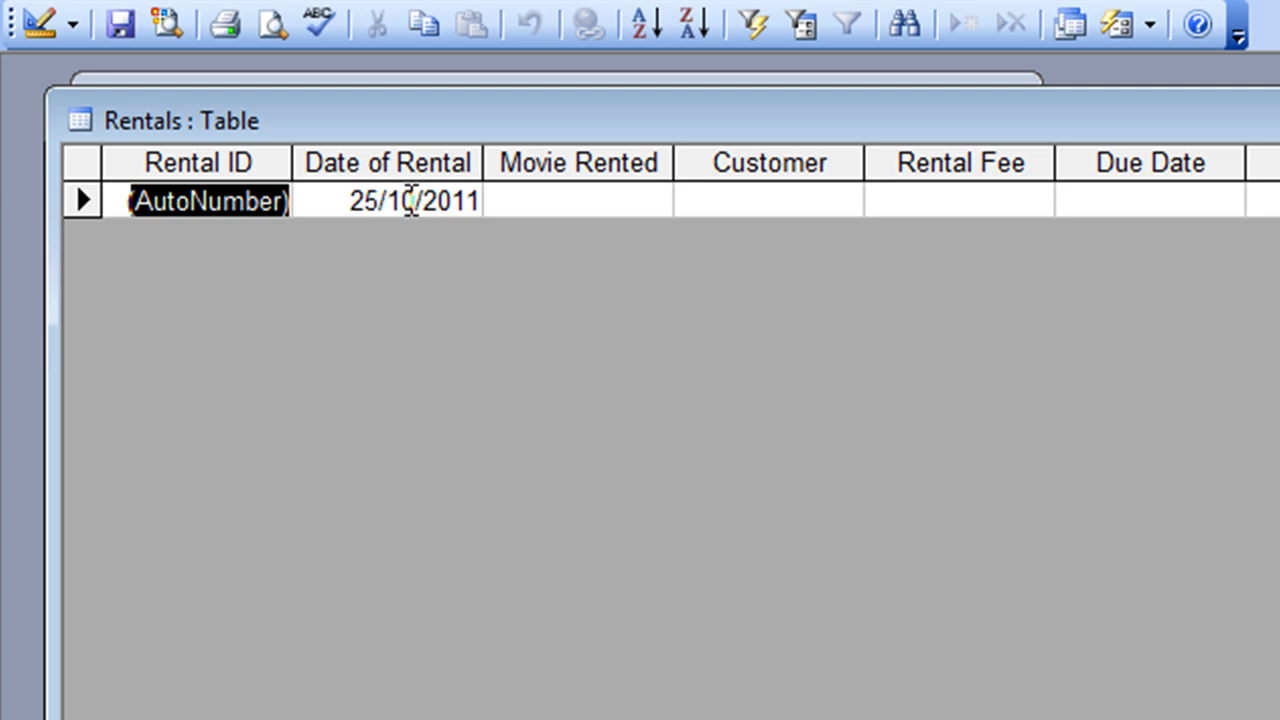
pyautogui.click(535, 200)
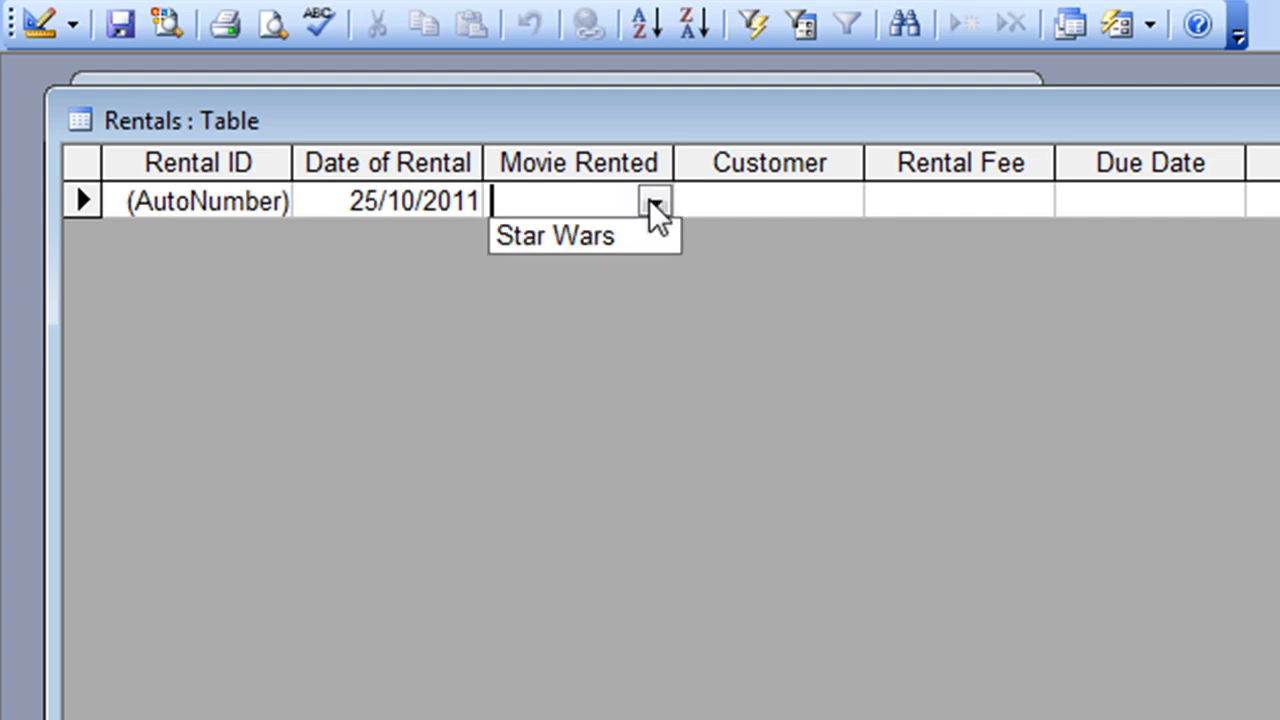
pyautogui.click(529, 233)
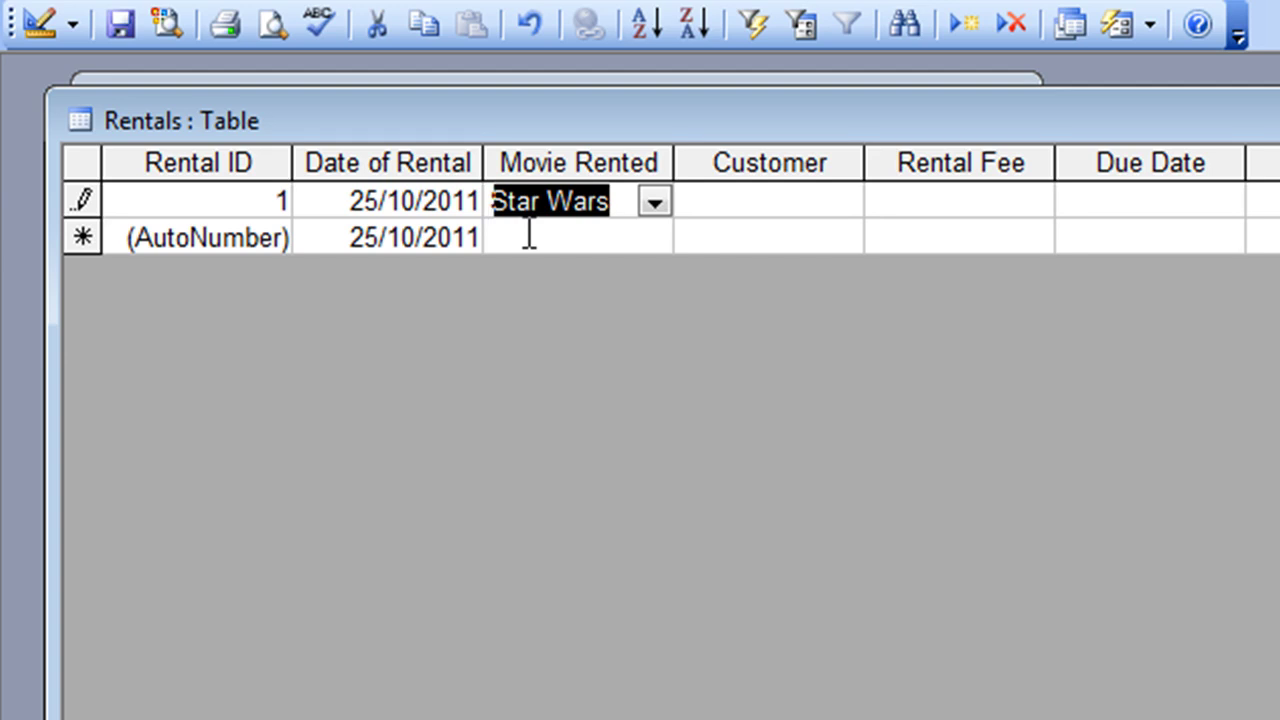
# Step: Choose the customer for the first rental from the Customer dropdown
pyautogui.click(756, 211)
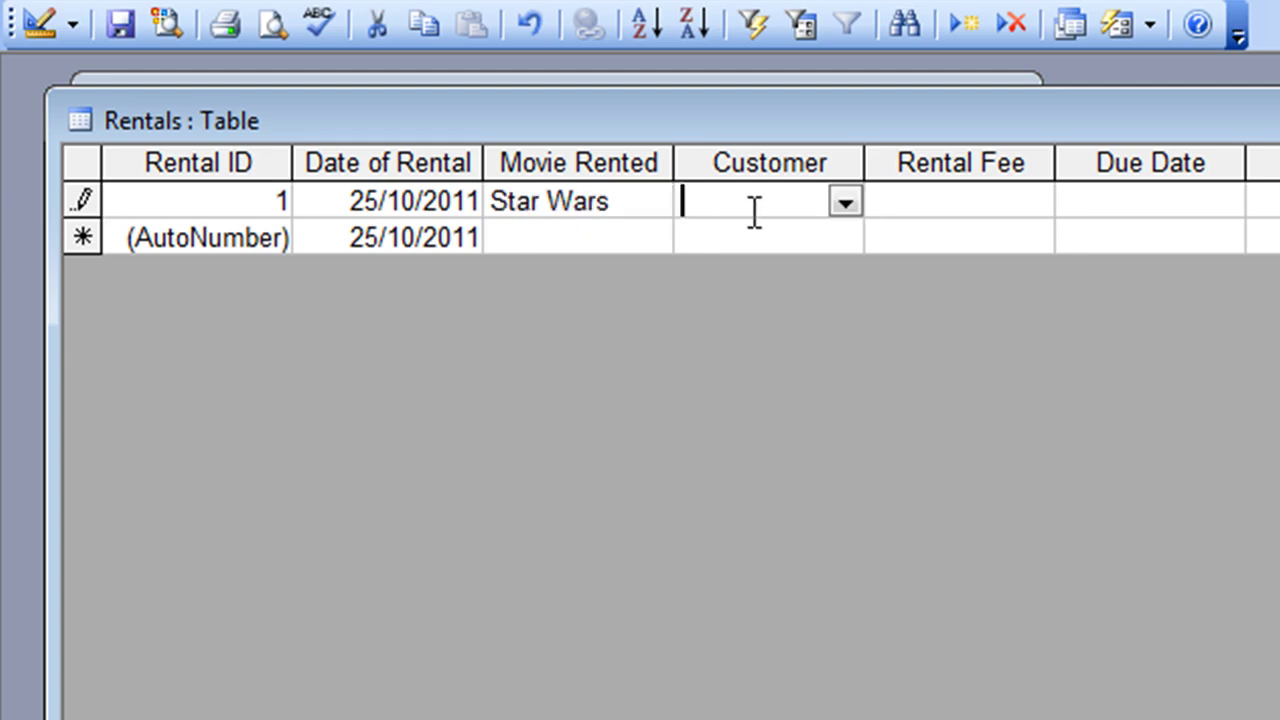
pyautogui.click(840, 203)
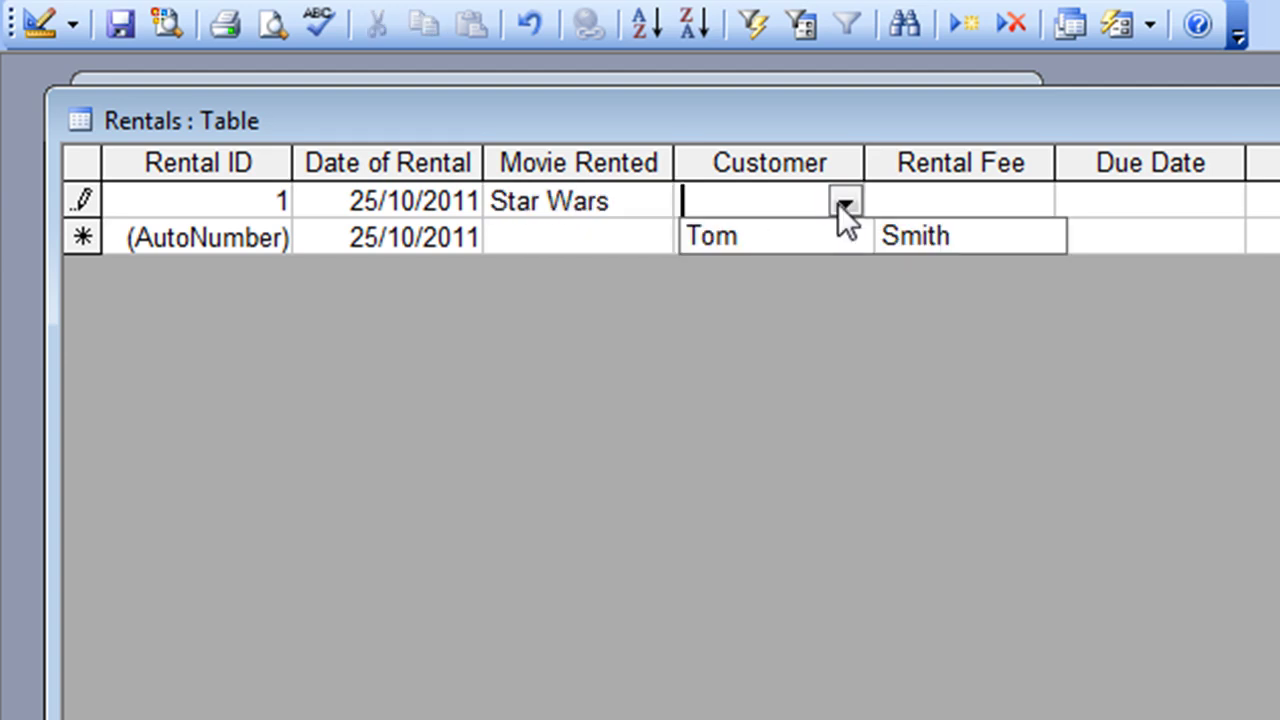
pyautogui.click(722, 237)
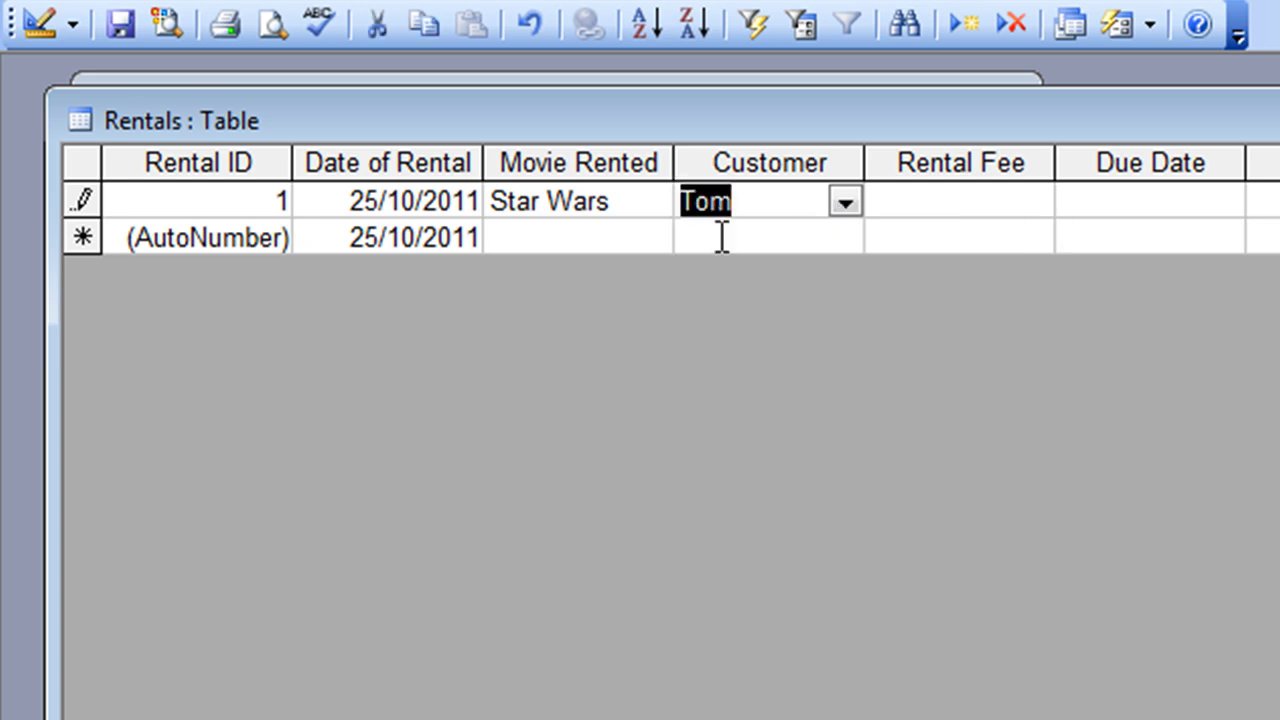
pyautogui.click(850, 201)
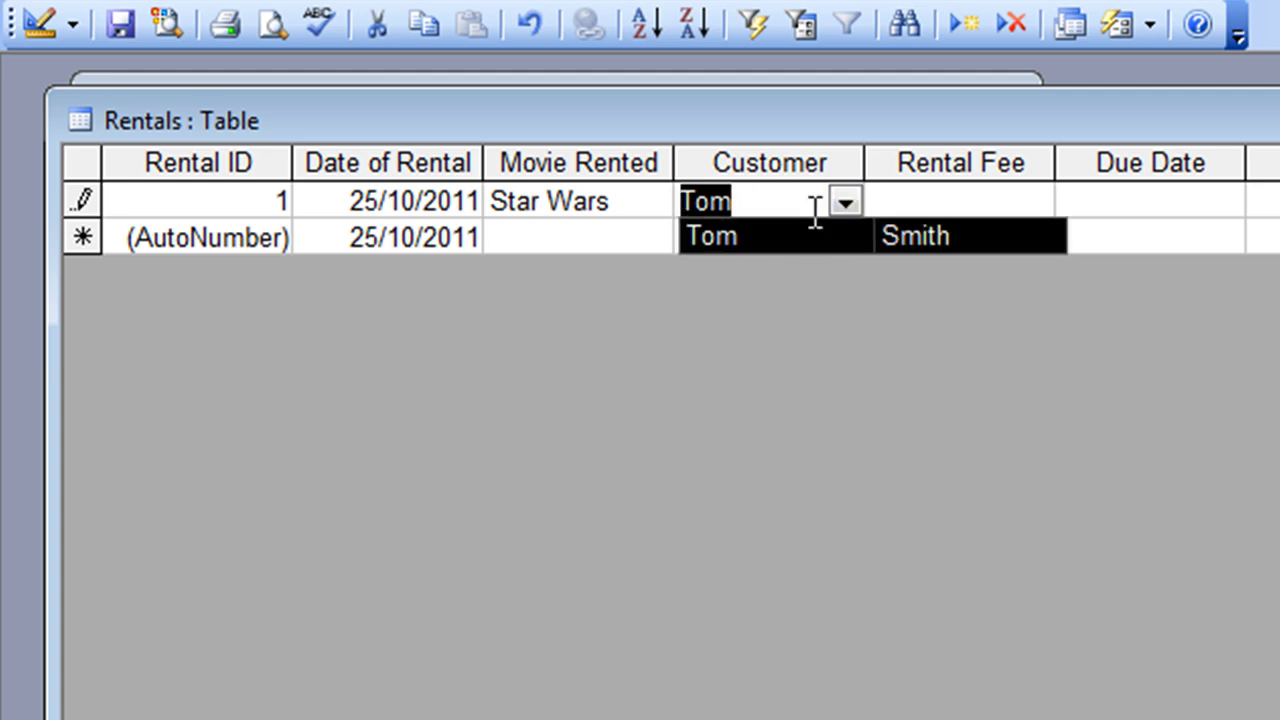
pyautogui.click(842, 202)
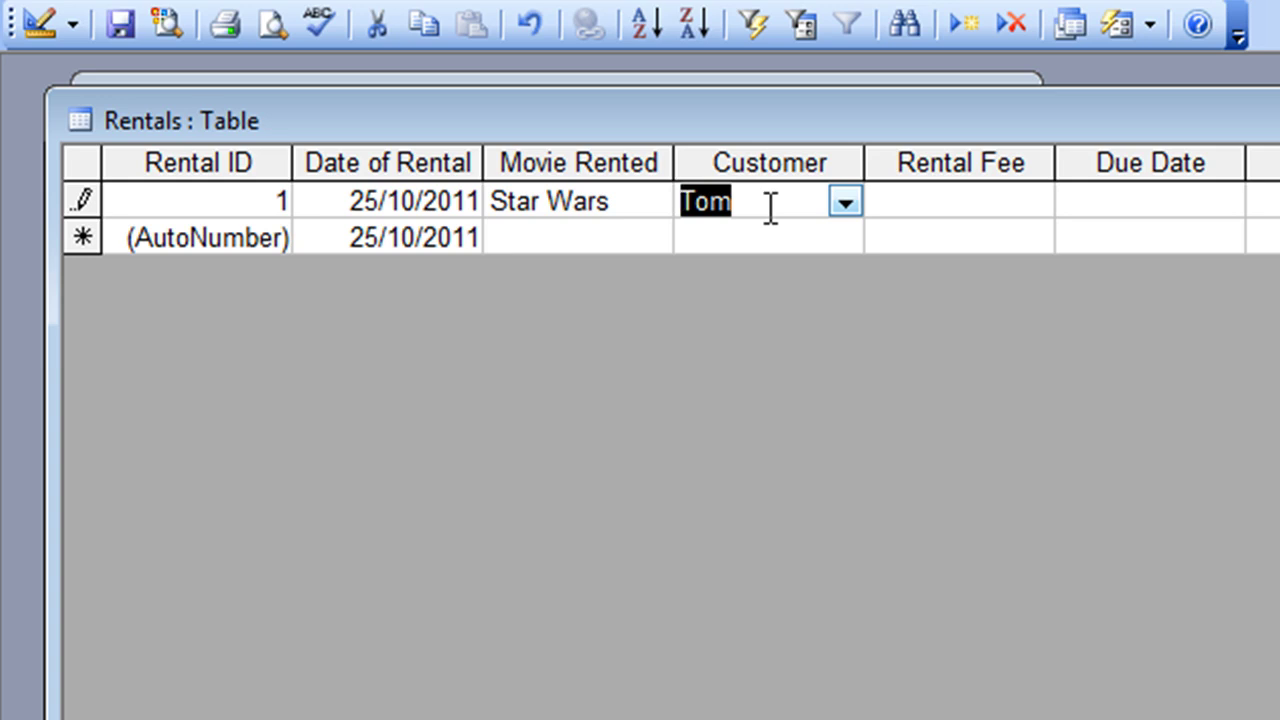
# Step: Enter a rental fee of 2.955 and due date 28/10/2011, then save the record
pyautogui.click(930, 202)
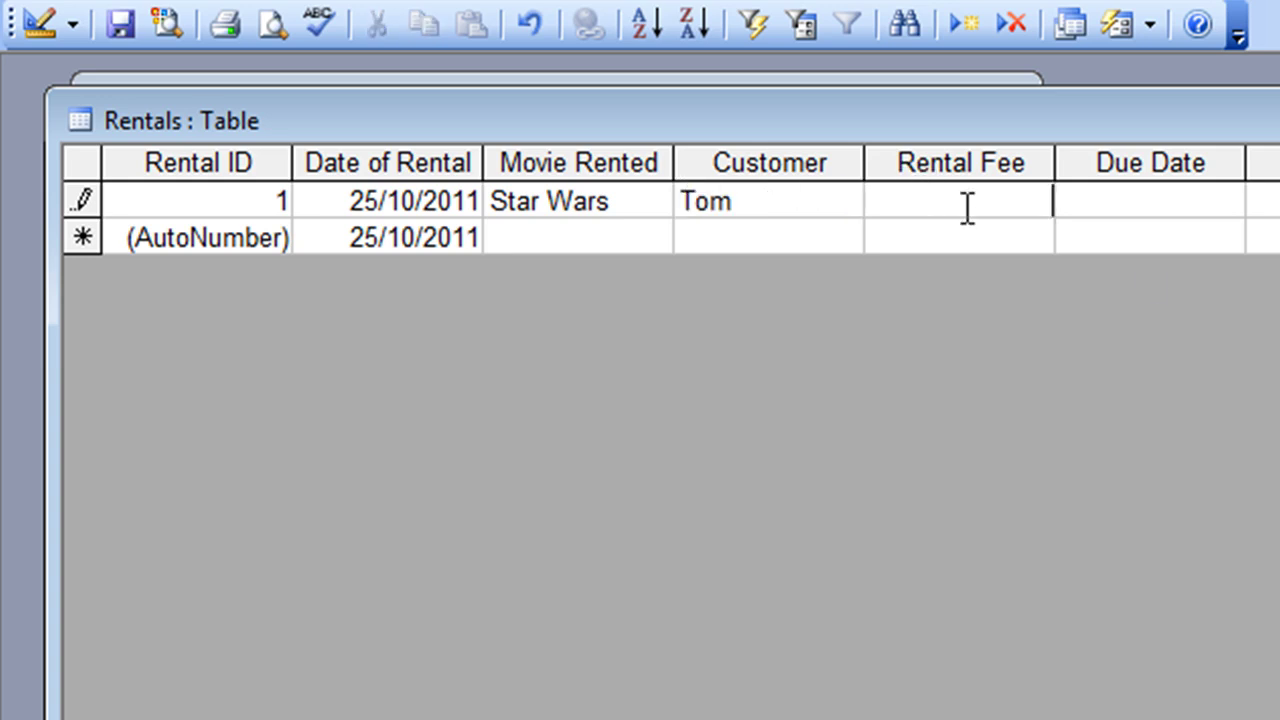
pyautogui.write('2.955')
pyautogui.press('Tab')
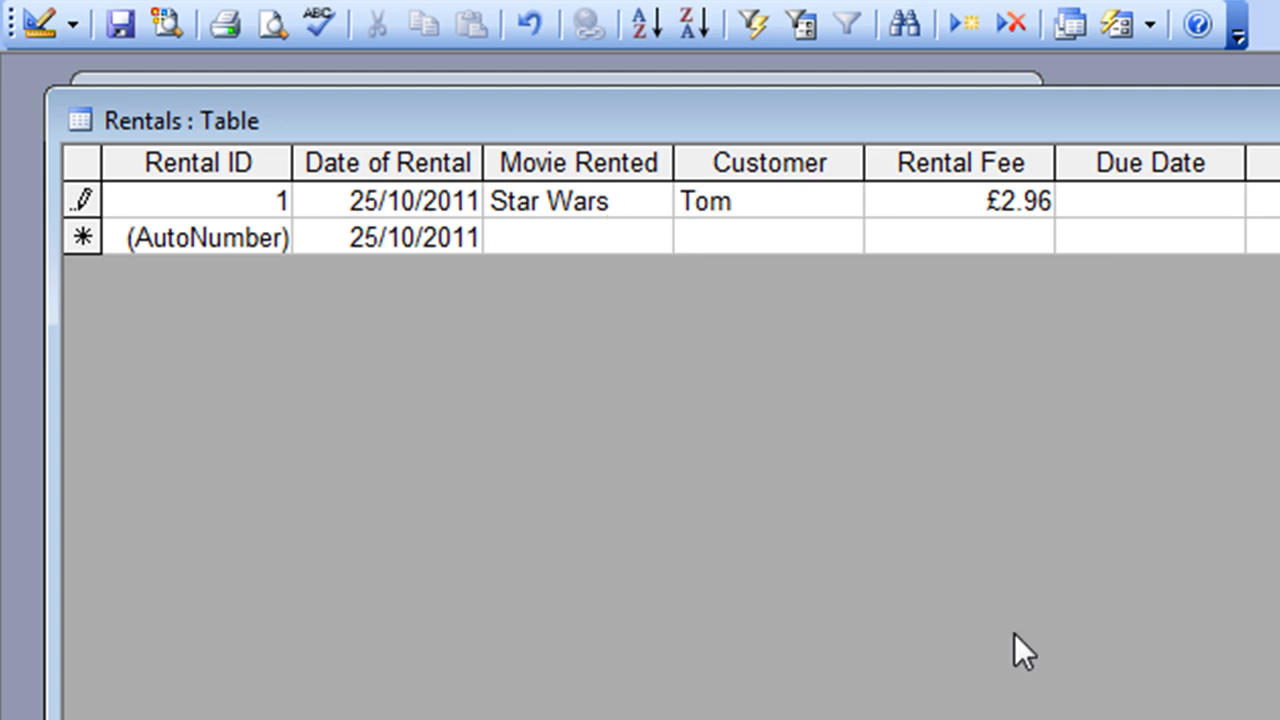
pyautogui.write('28/10')
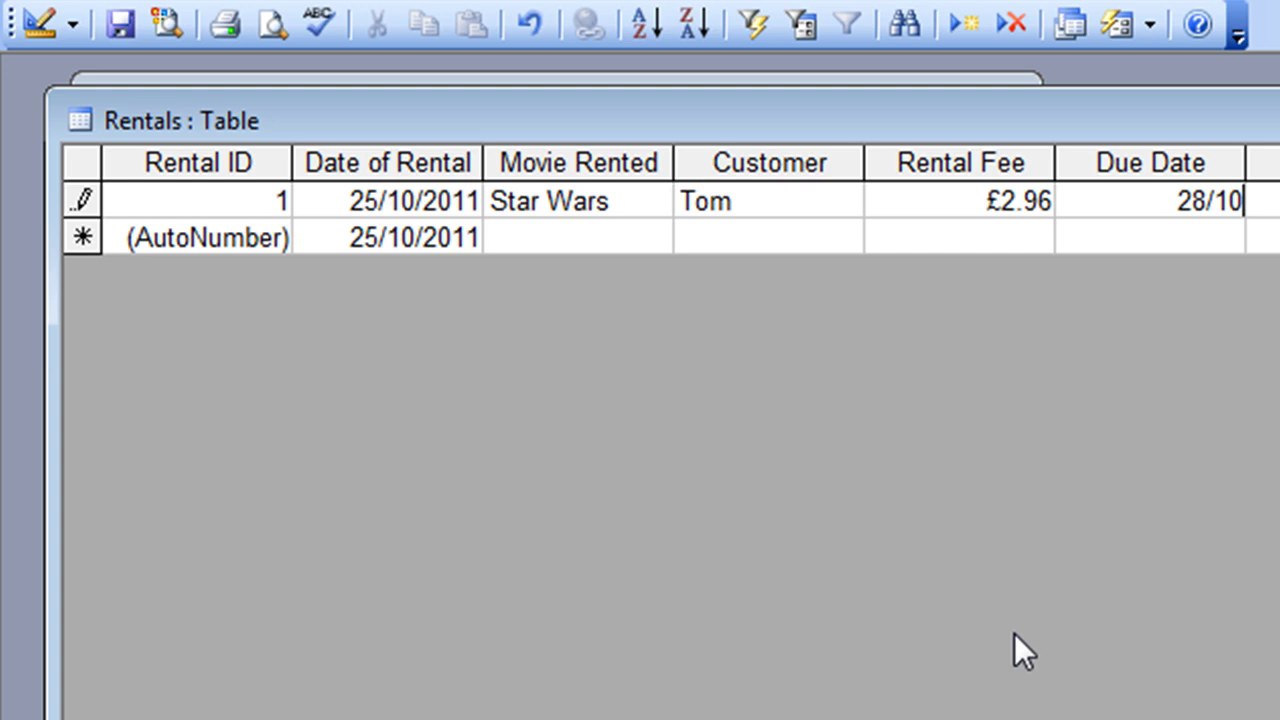
pyautogui.write('/2011')
pyautogui.press('Tab')
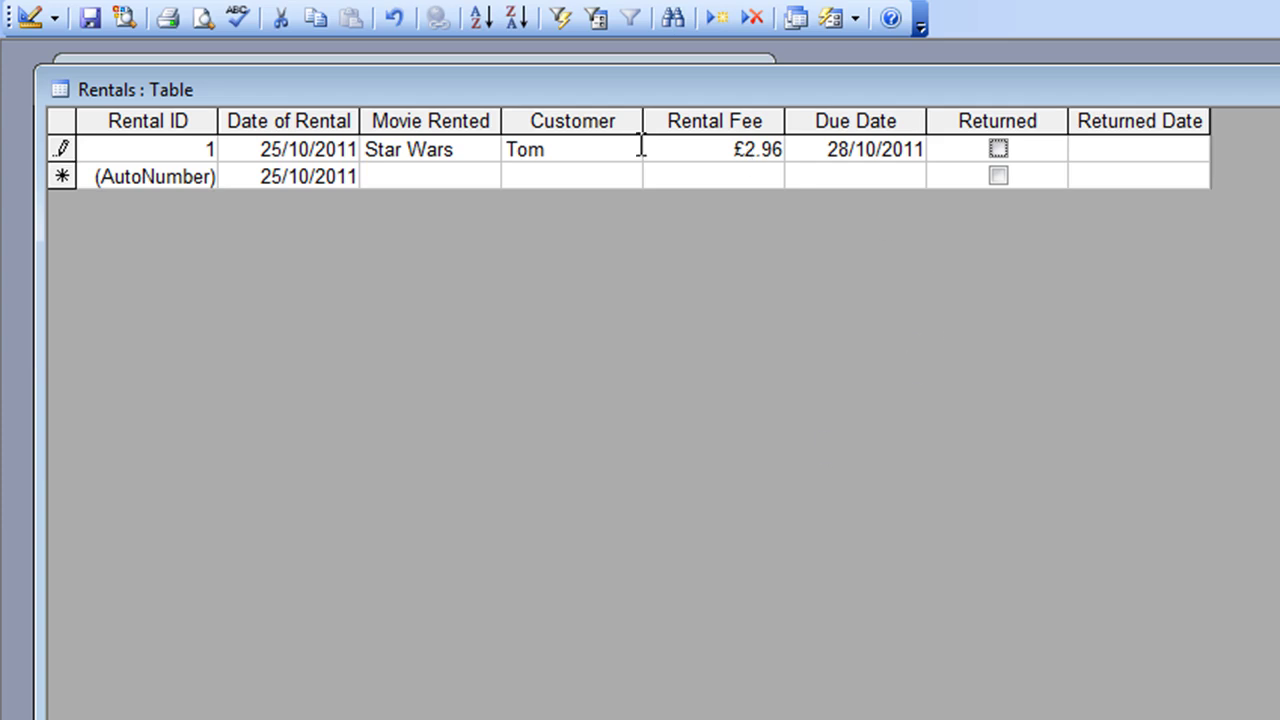
pyautogui.click(440, 175)
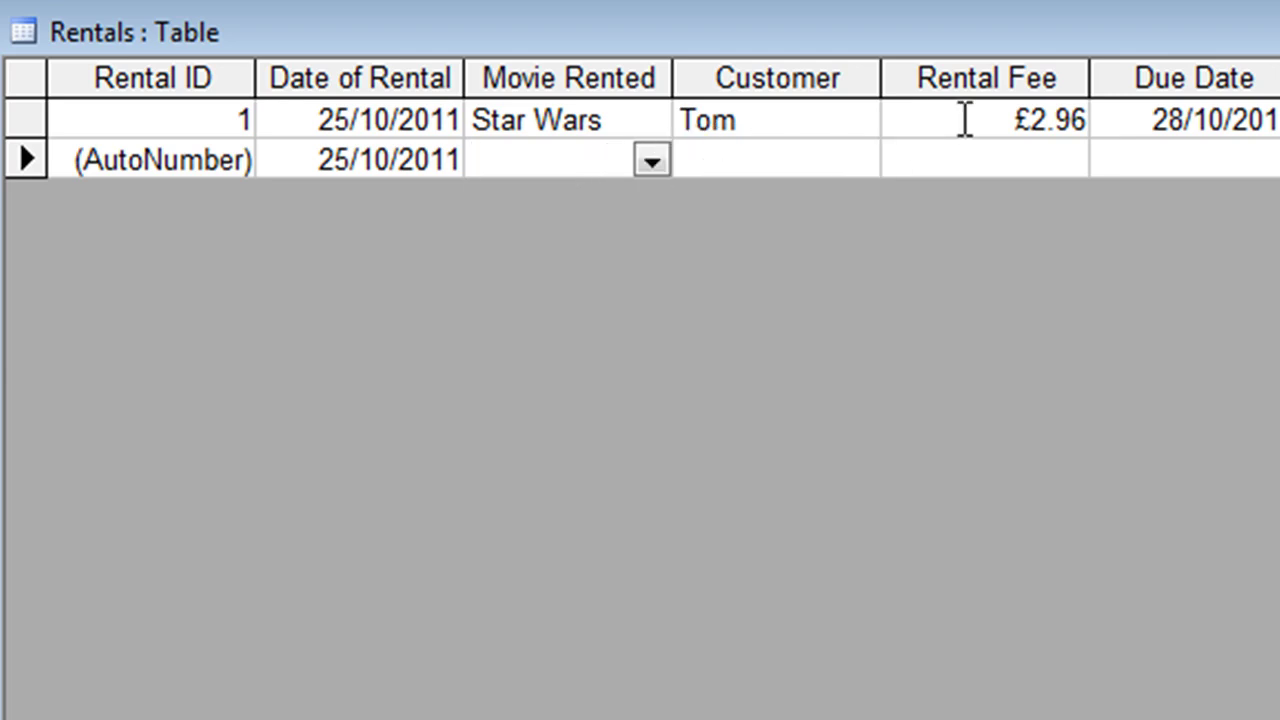
# Step: Retype the first record's rental fee as 2.99
pyautogui.moveTo(966, 120); pyautogui.dragTo(1114, 120)
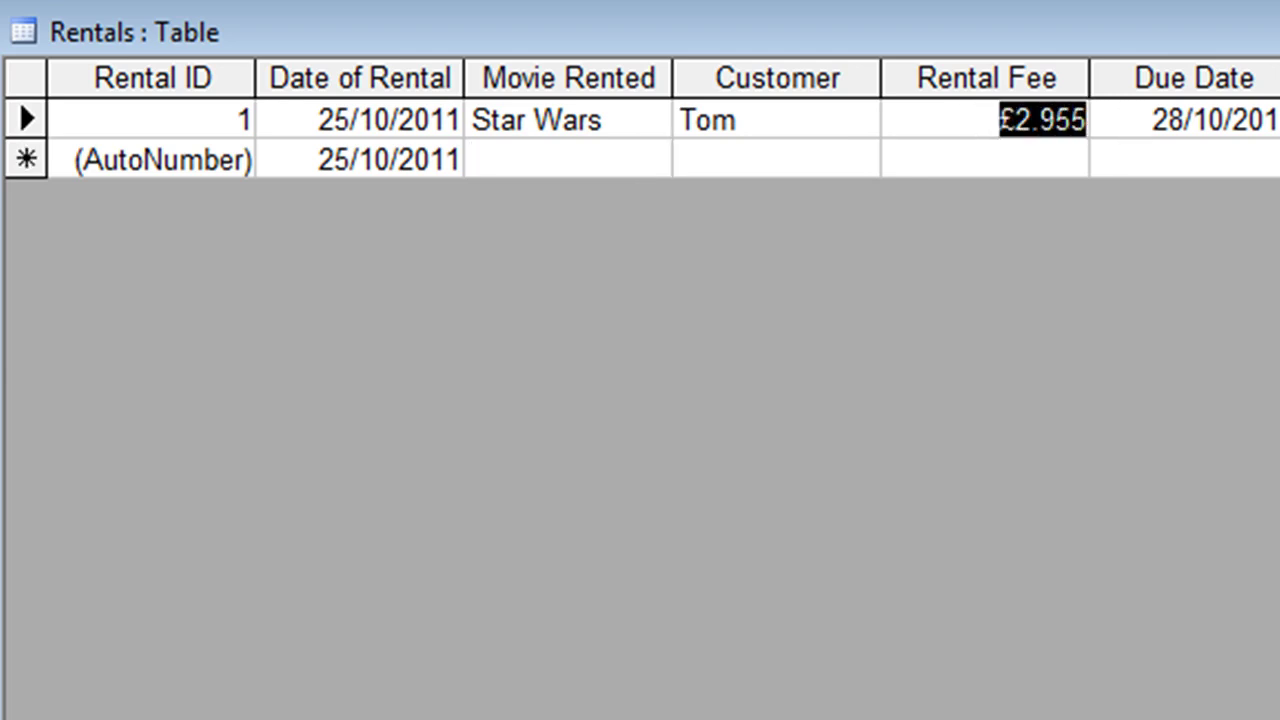
pyautogui.press('F2')
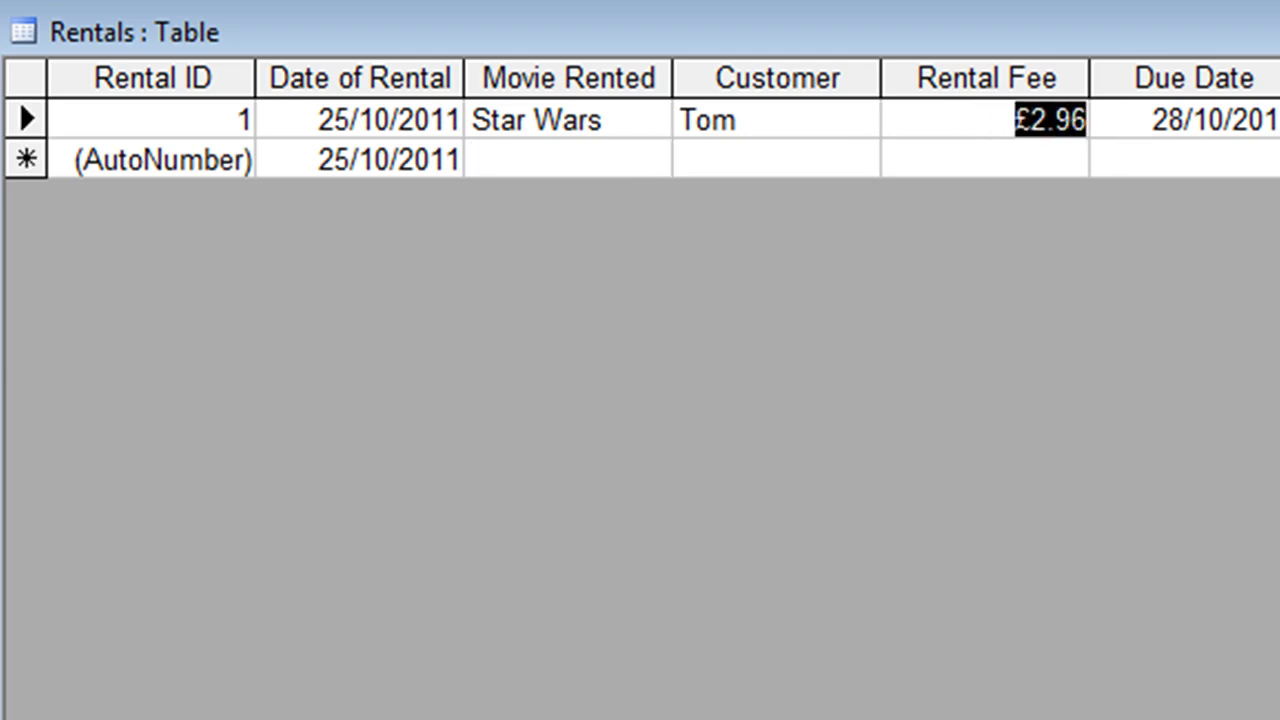
pyautogui.write('2.99')
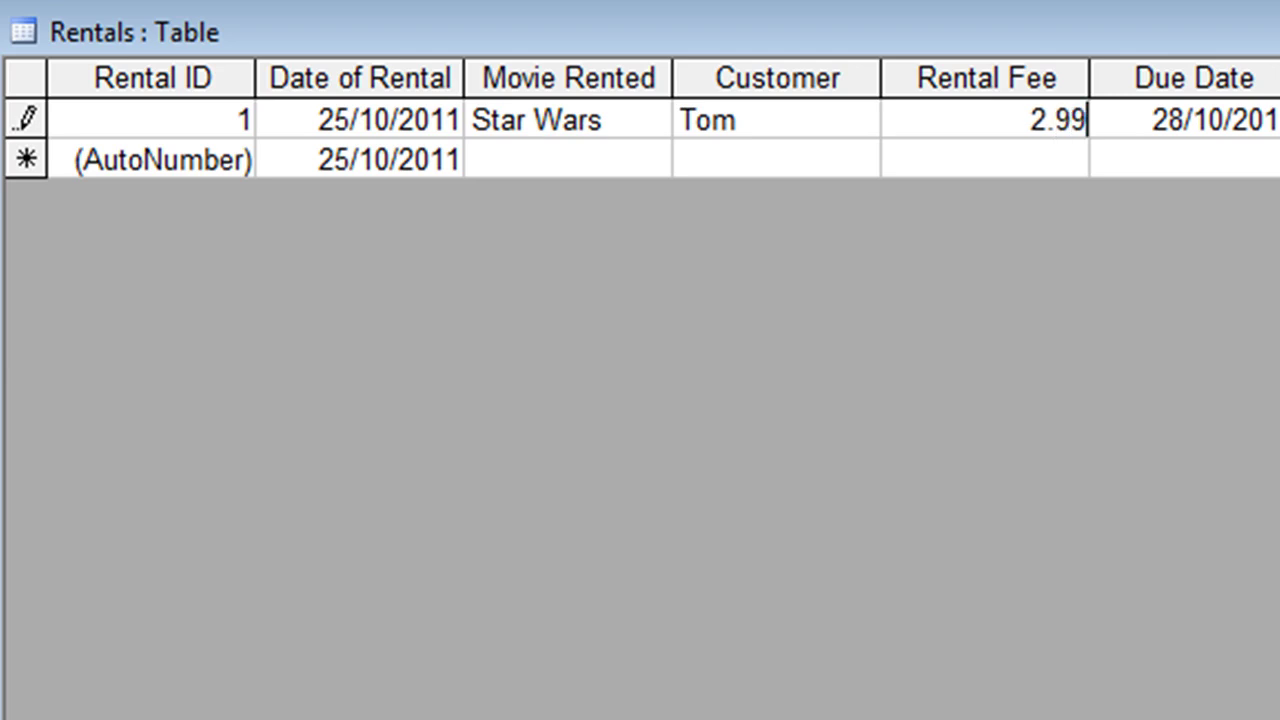
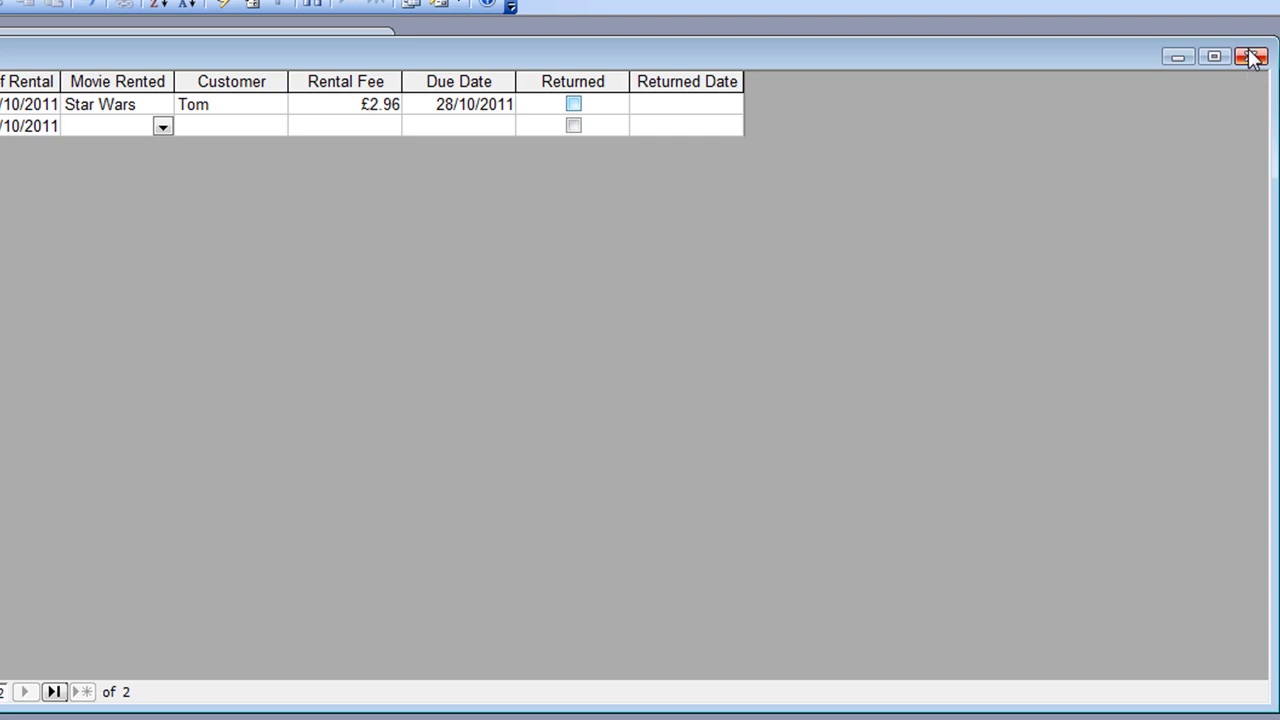
# Step: Close the Rentals datasheet and select Rentals in the database's tables list
pyautogui.click(1250, 56)
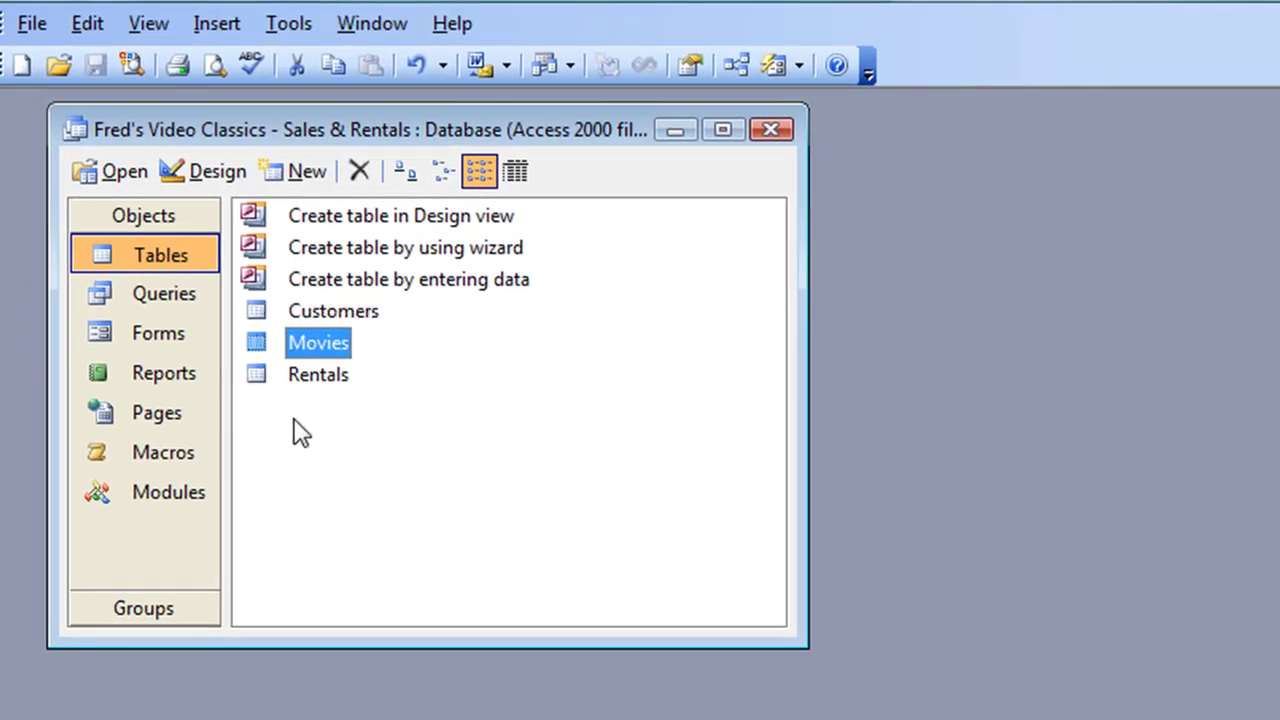
pyautogui.click(316, 377)
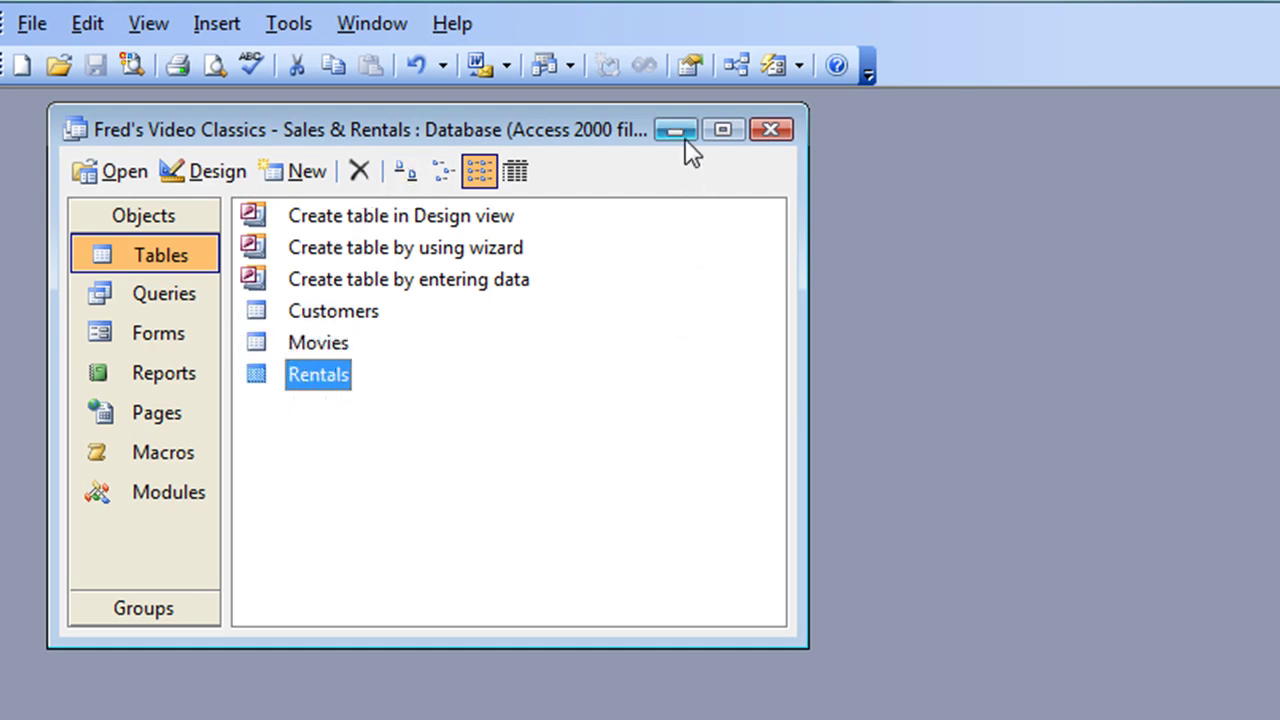
# Step: Open the Relationships window and spread Customers, Rentals and Movies apart, moving them right and down
pyautogui.click(733, 70)
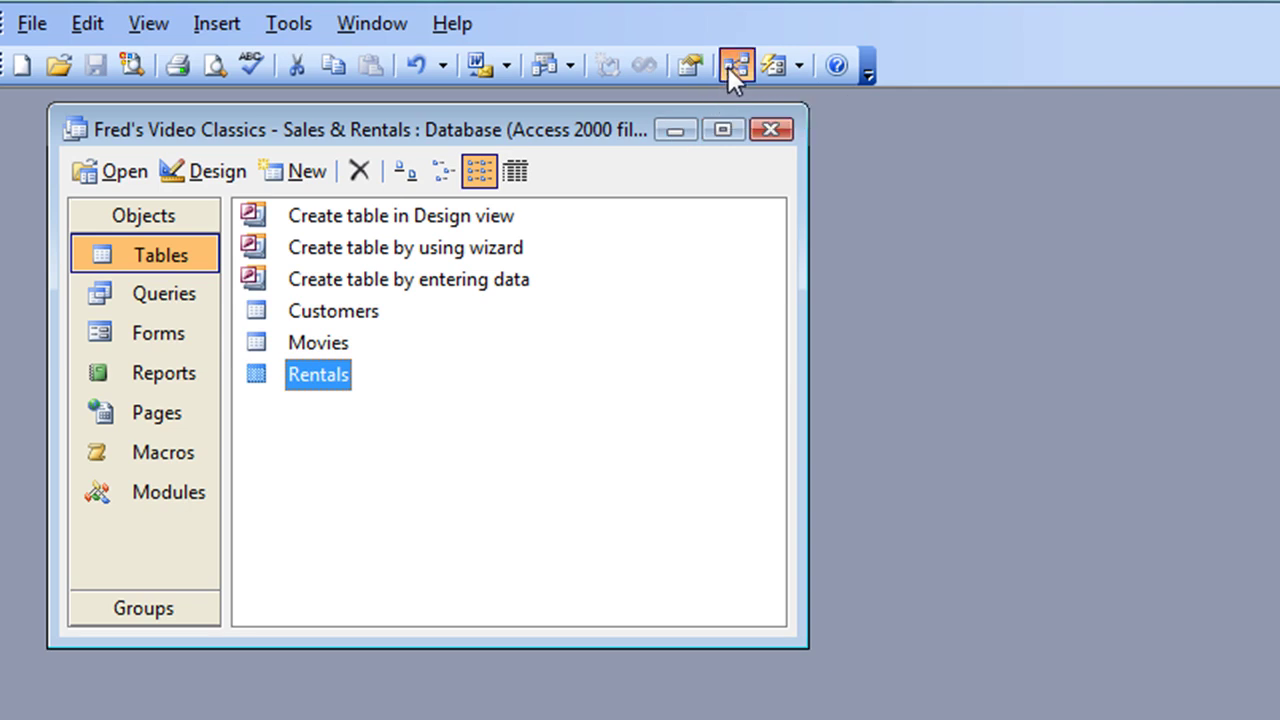
pyautogui.moveTo(772, 181); pyautogui.dragTo(750, 125)
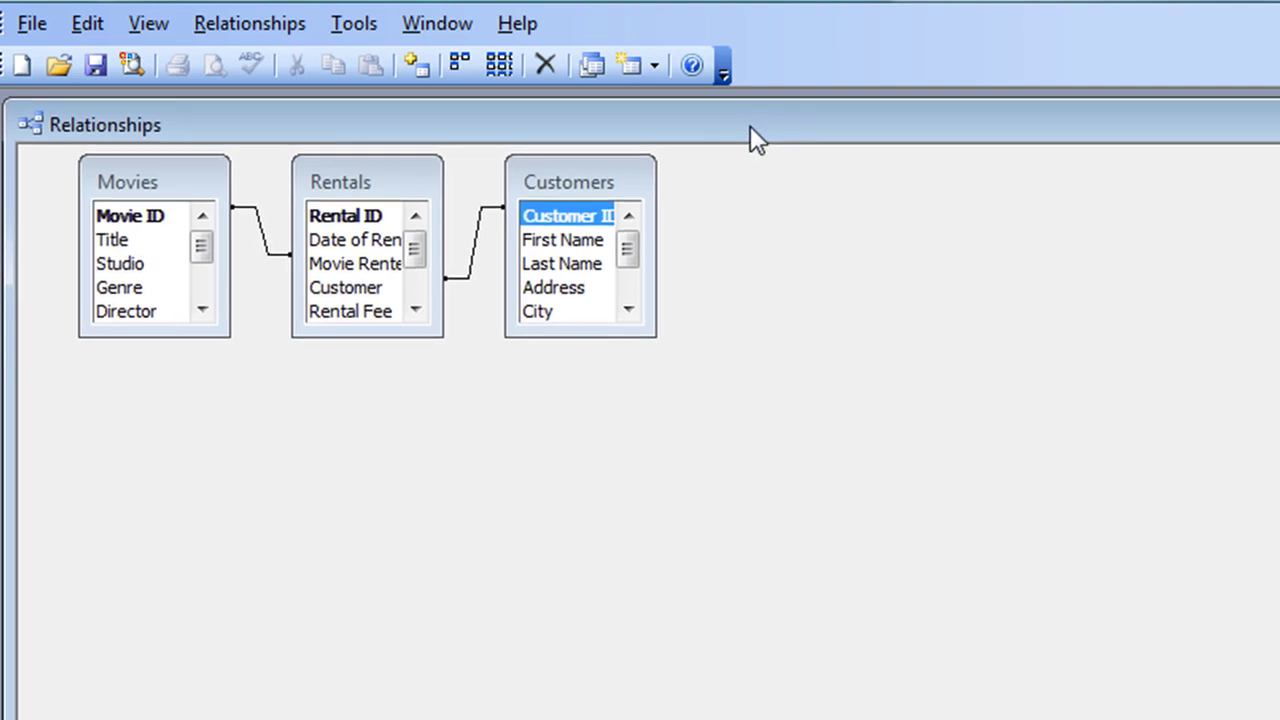
pyautogui.moveTo(575, 177); pyautogui.dragTo(696, 209)
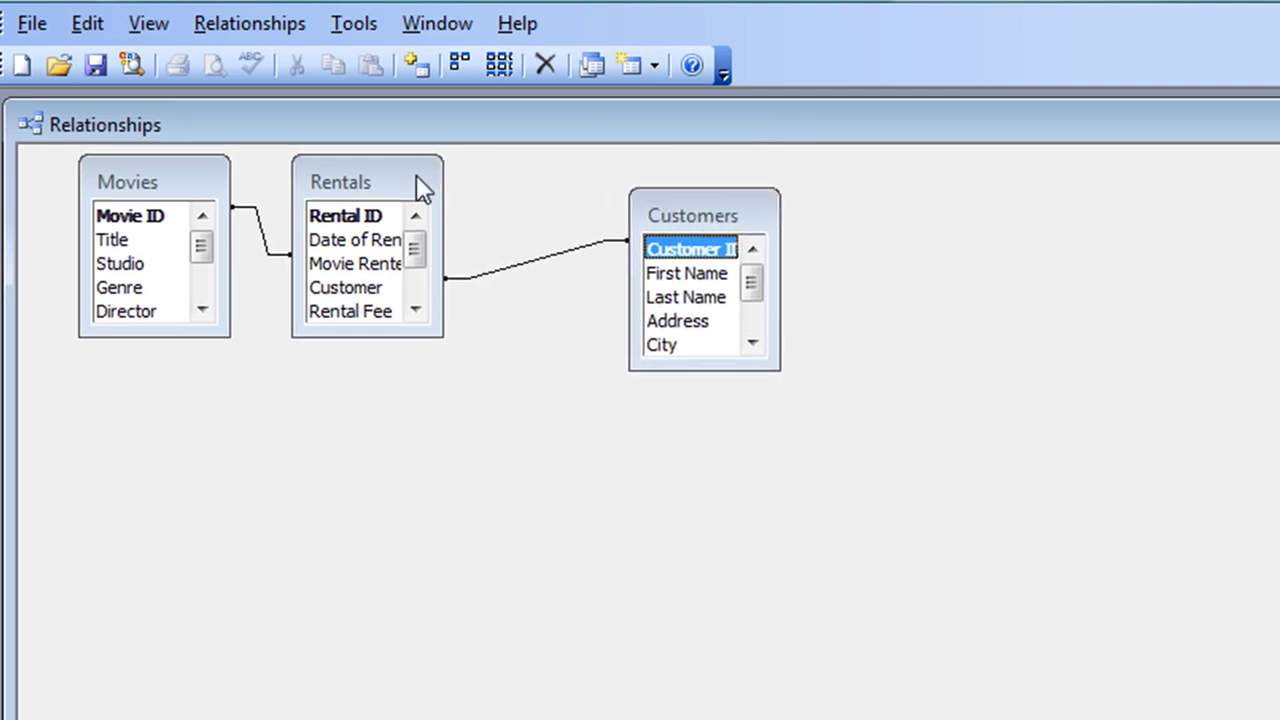
pyautogui.moveTo(392, 188); pyautogui.dragTo(511, 200)
pyautogui.moveTo(162, 189); pyautogui.dragTo(264, 306)
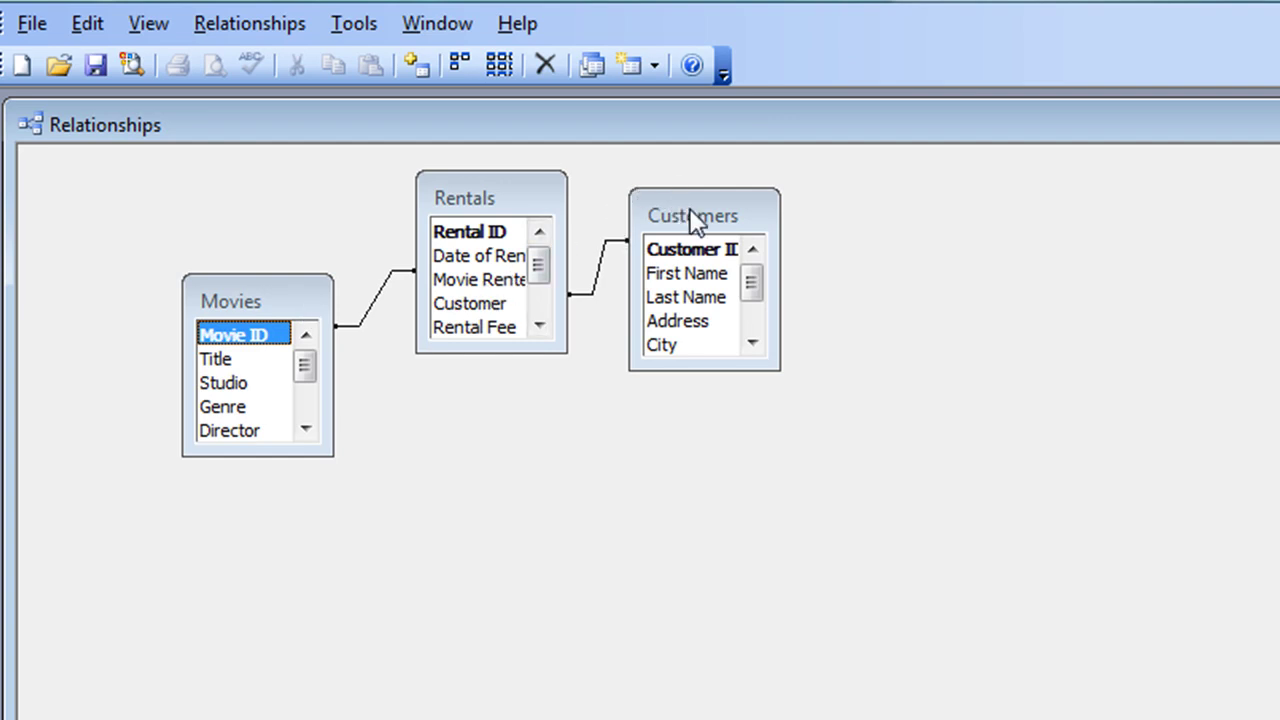
pyautogui.moveTo(696, 222); pyautogui.dragTo(693, 289)
pyautogui.moveTo(478, 197); pyautogui.dragTo(472, 196)
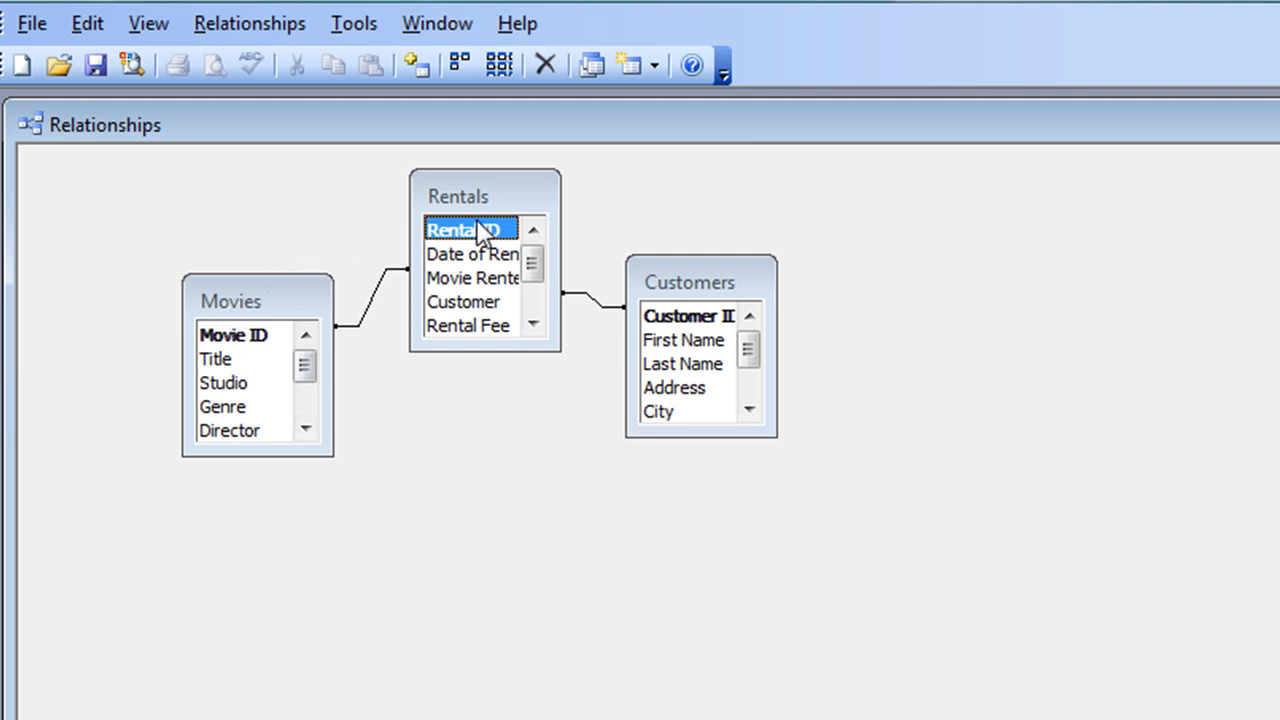
# Step: Make small position adjustments to the Movies, Rentals and Customers boxes
pyautogui.moveTo(302, 365)
pyautogui.mouseDown()
pyautogui.moveTo(303, 417)
pyautogui.moveTo(303, 371)
pyautogui.mouseUp()
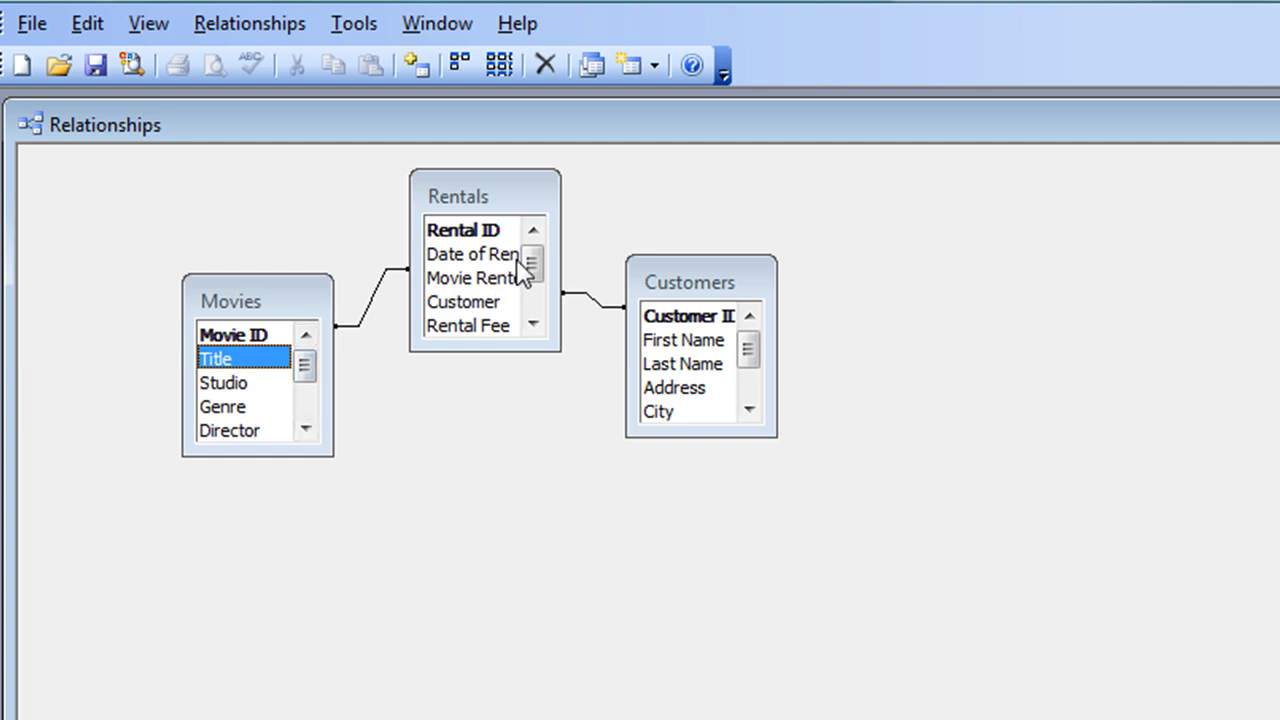
pyautogui.moveTo(521, 262)
pyautogui.mouseDown()
pyautogui.moveTo(529, 320)
pyautogui.moveTo(531, 266)
pyautogui.mouseUp()
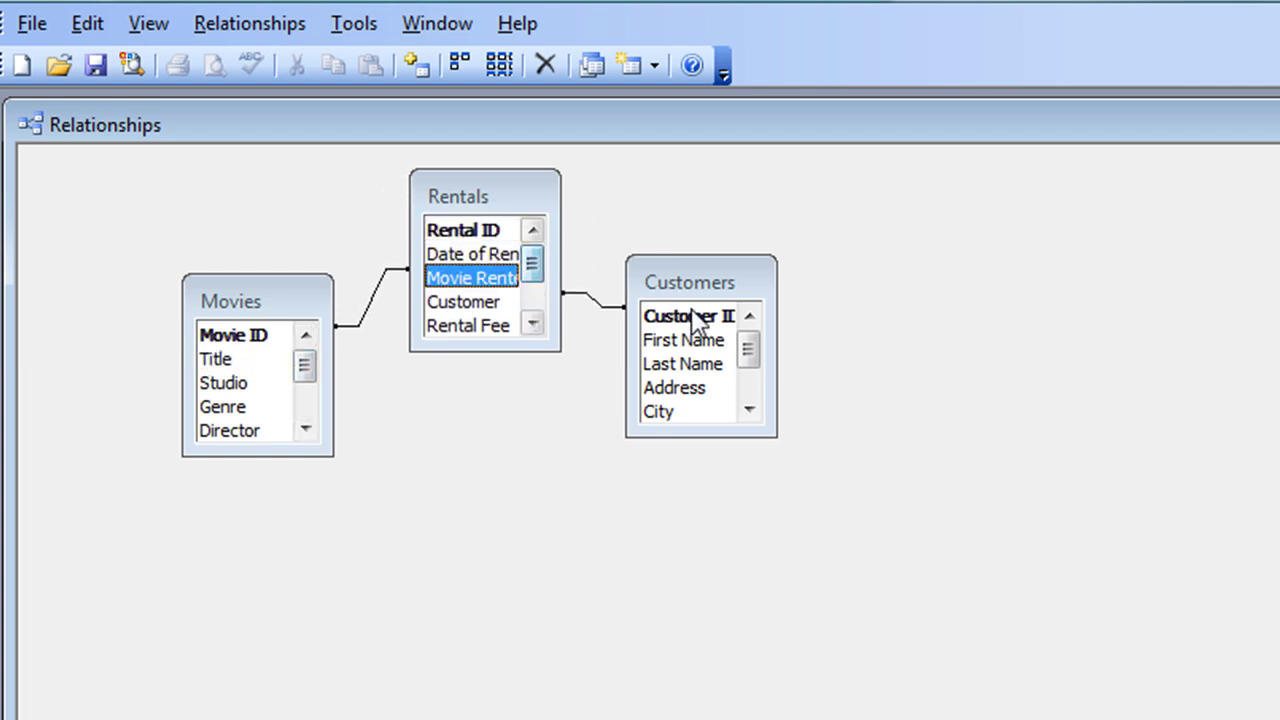
pyautogui.moveTo(747, 342)
pyautogui.mouseDown()
pyautogui.moveTo(749, 398)
pyautogui.moveTo(748, 335)
pyautogui.mouseUp()
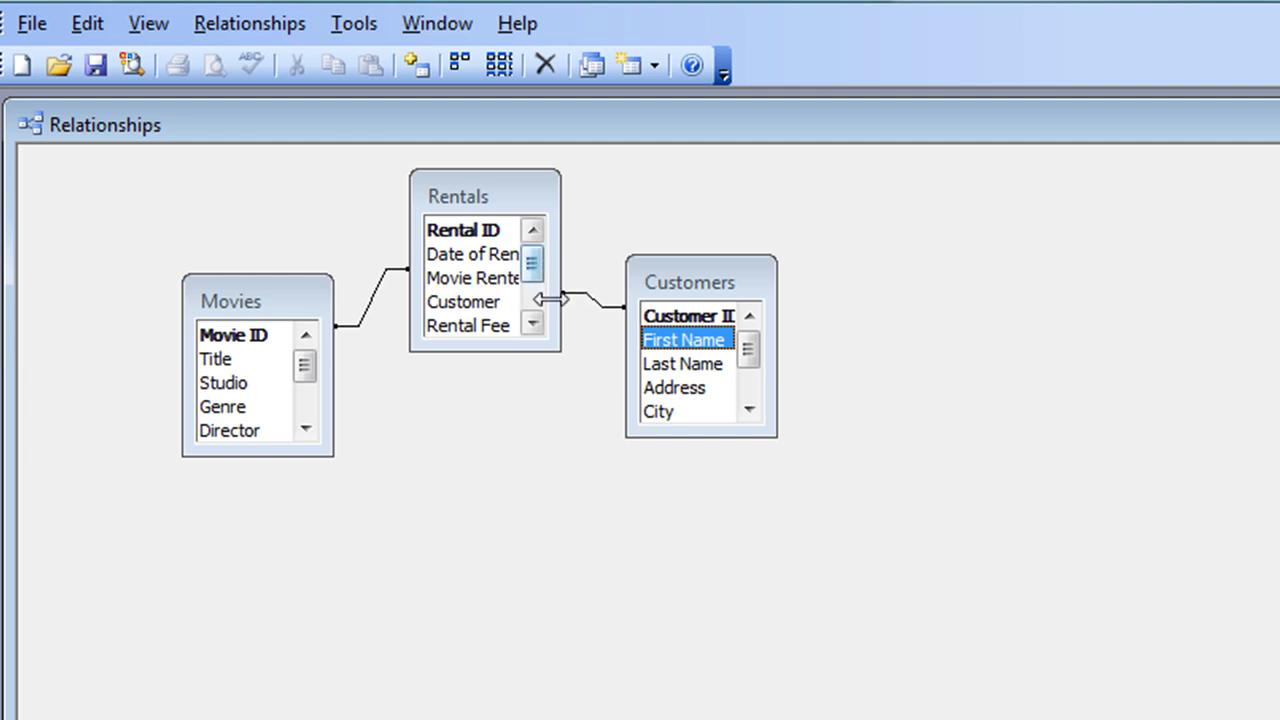
pyautogui.moveTo(531, 263)
pyautogui.mouseDown()
pyautogui.moveTo(531, 286)
pyautogui.moveTo(526, 251)
pyautogui.moveTo(526, 291)
pyautogui.moveTo(529, 252)
pyautogui.moveTo(536, 263)
pyautogui.mouseUp()
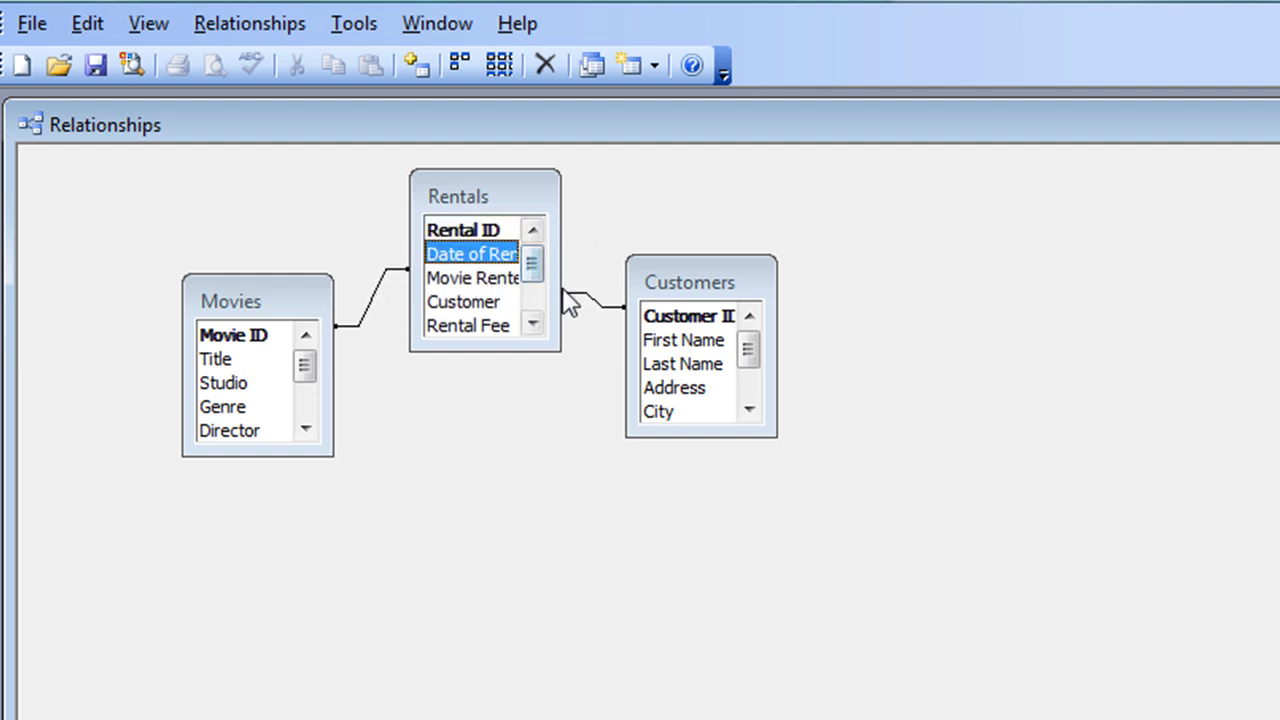
# Step: Trace the joins: Customer ID to Rentals' Customer, and Movie ID to Movie Rented
pyautogui.click(667, 317)
pyautogui.moveTo(675, 309); pyautogui.dragTo(462, 303)
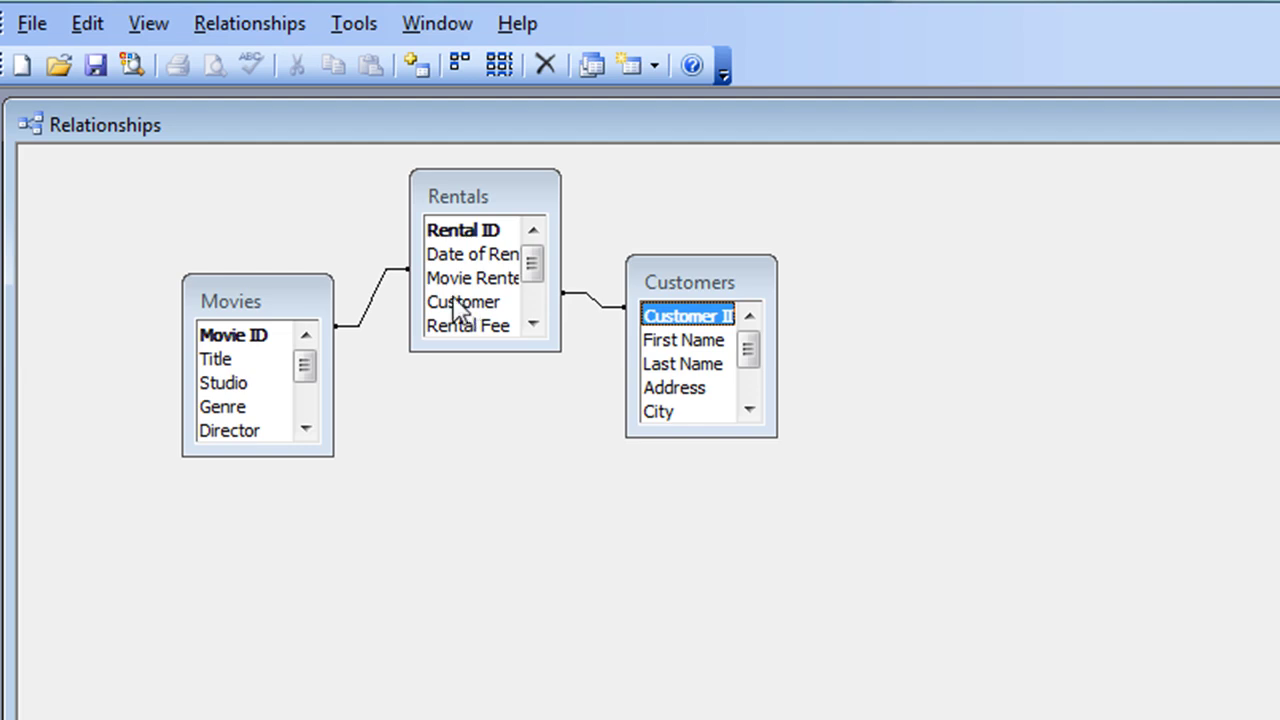
pyautogui.click(223, 340)
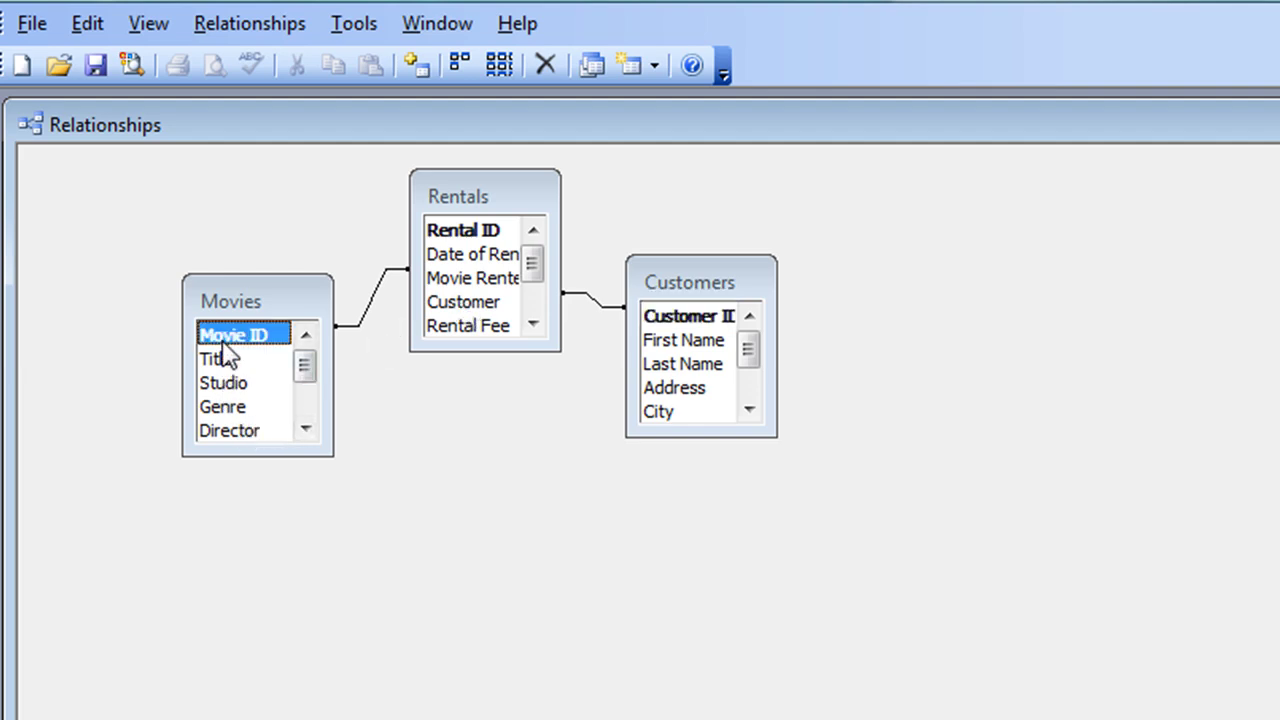
pyautogui.click(462, 280)
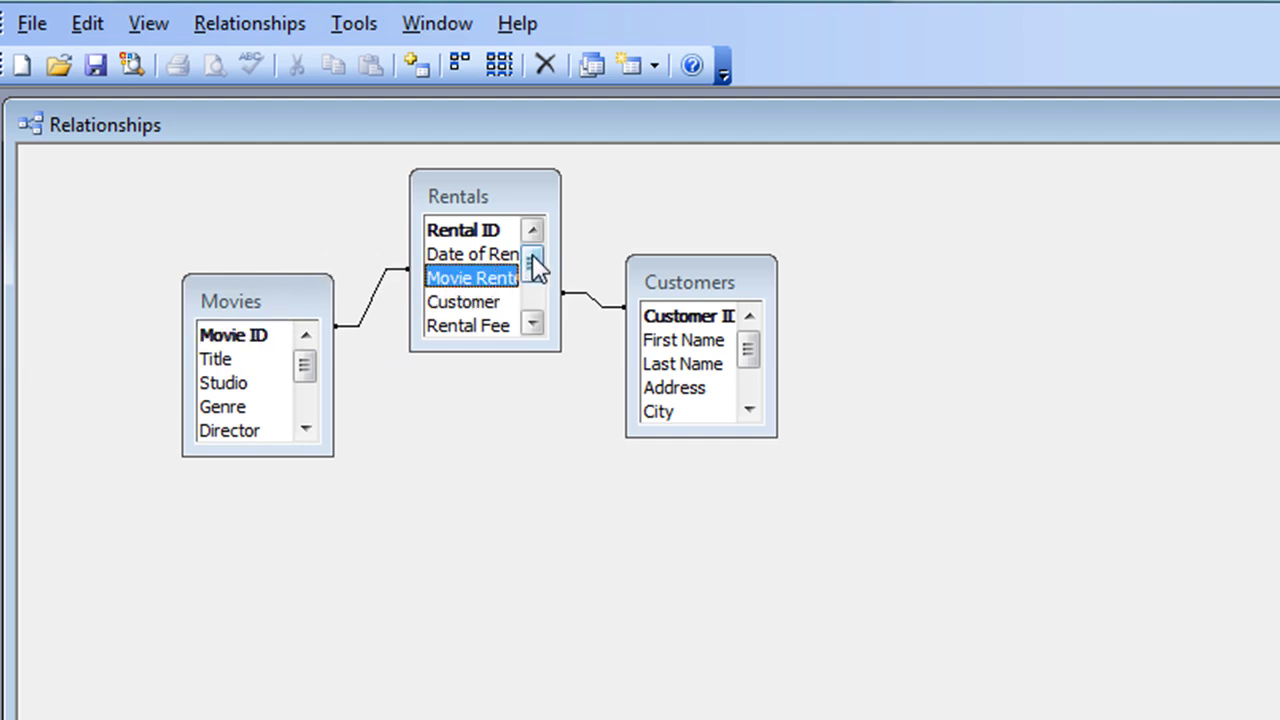
pyautogui.moveTo(532, 254)
pyautogui.mouseDown()
pyautogui.moveTo(530, 286)
pyautogui.moveTo(528, 257)
pyautogui.mouseUp()
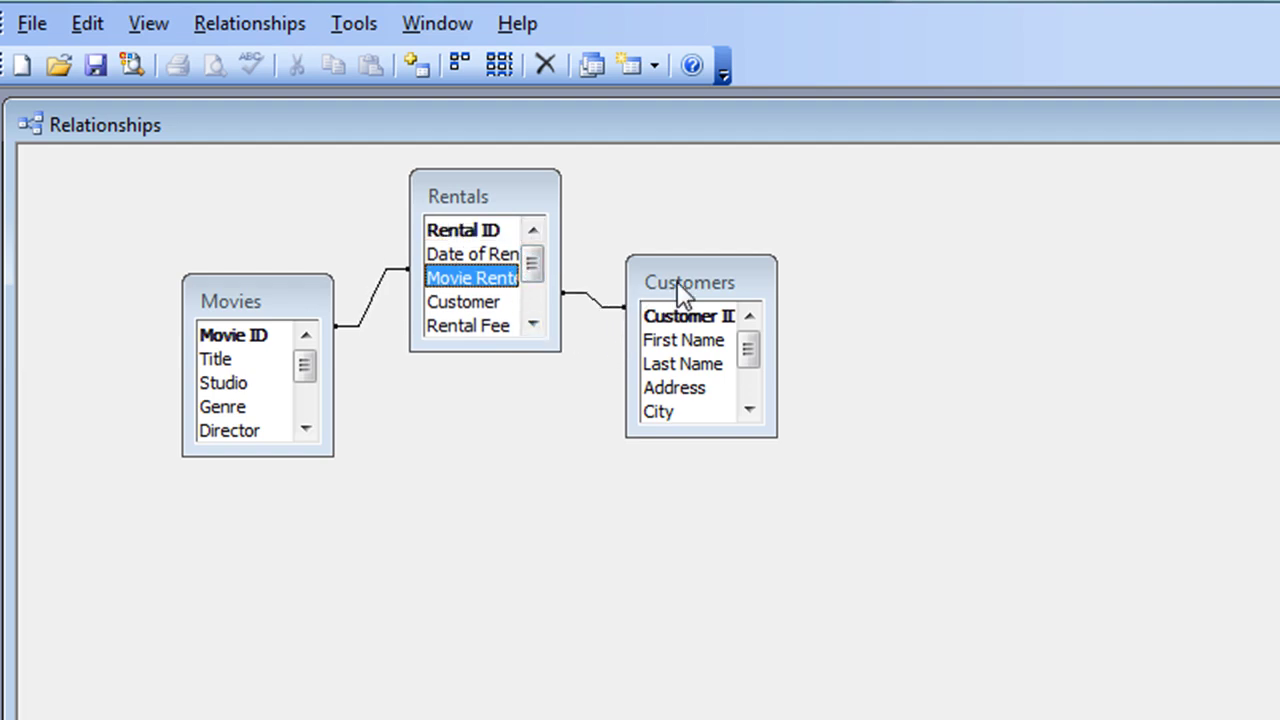
# Step: Move Customers down slightly, then nudge Rentals and Customers up and left into alignment
pyautogui.moveTo(682, 293); pyautogui.dragTo(675, 310)
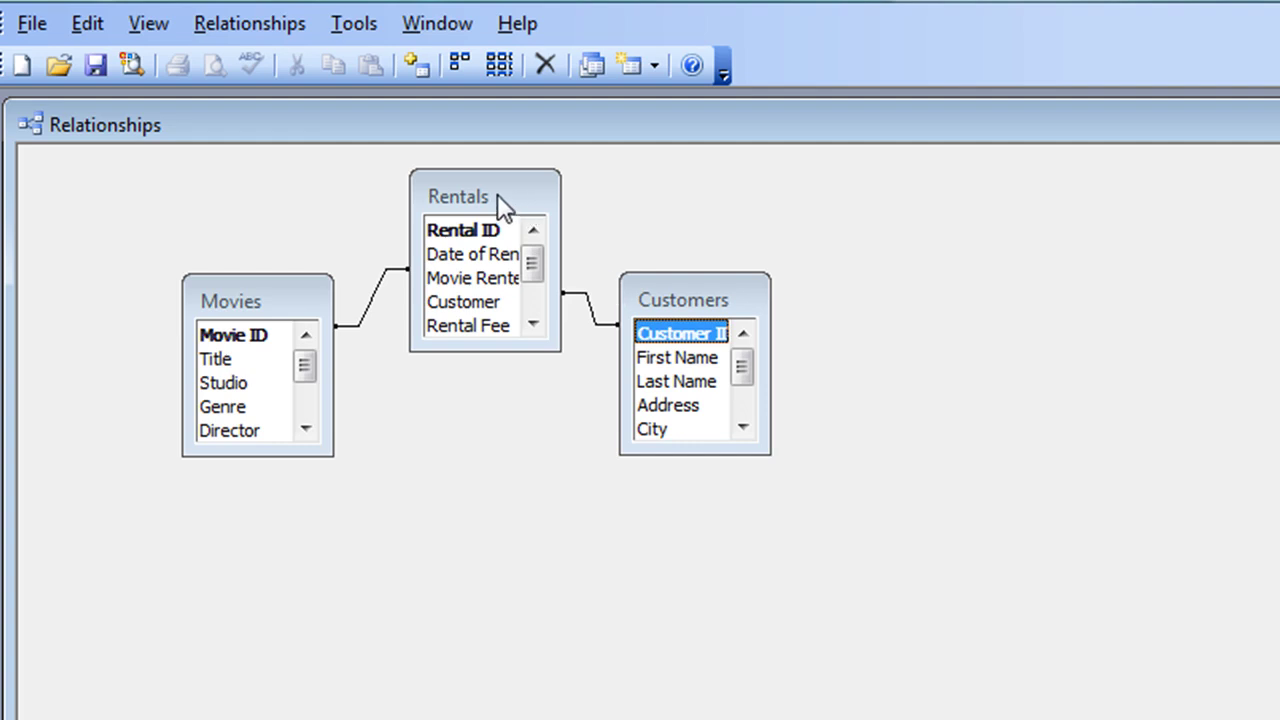
pyautogui.moveTo(497, 194); pyautogui.dragTo(488, 190)
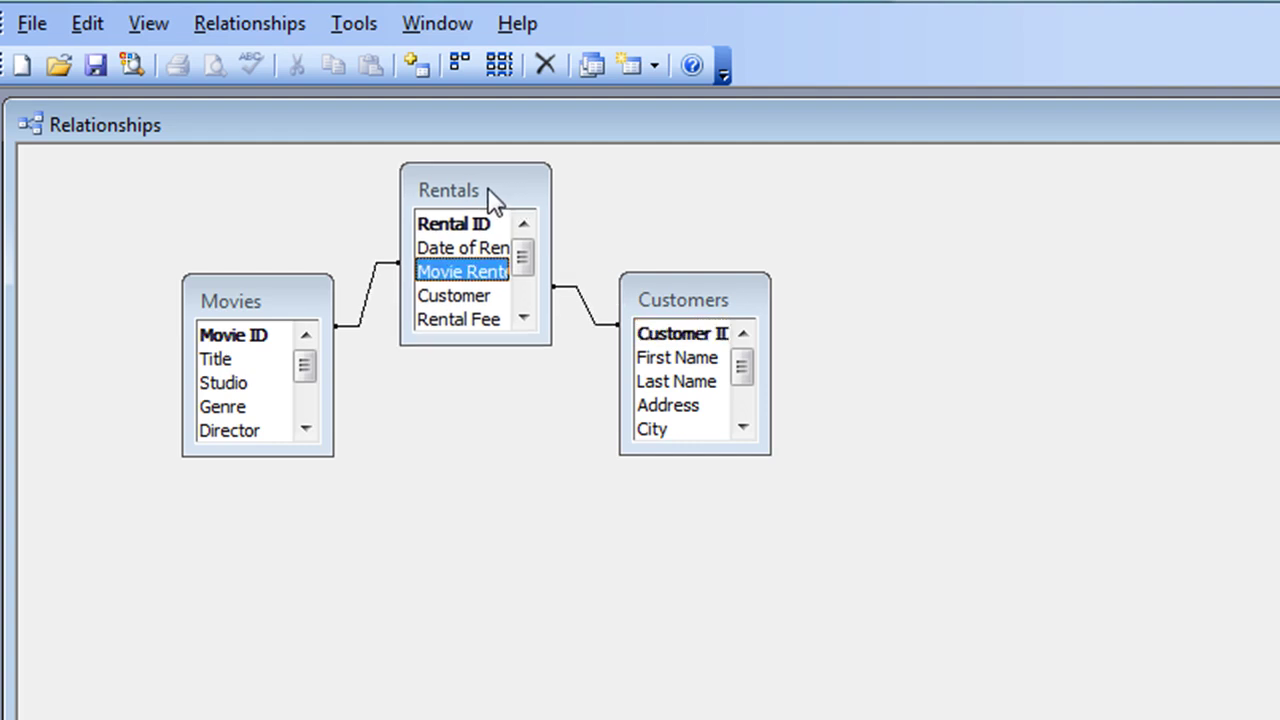
pyautogui.moveTo(666, 292); pyautogui.dragTo(654, 282)
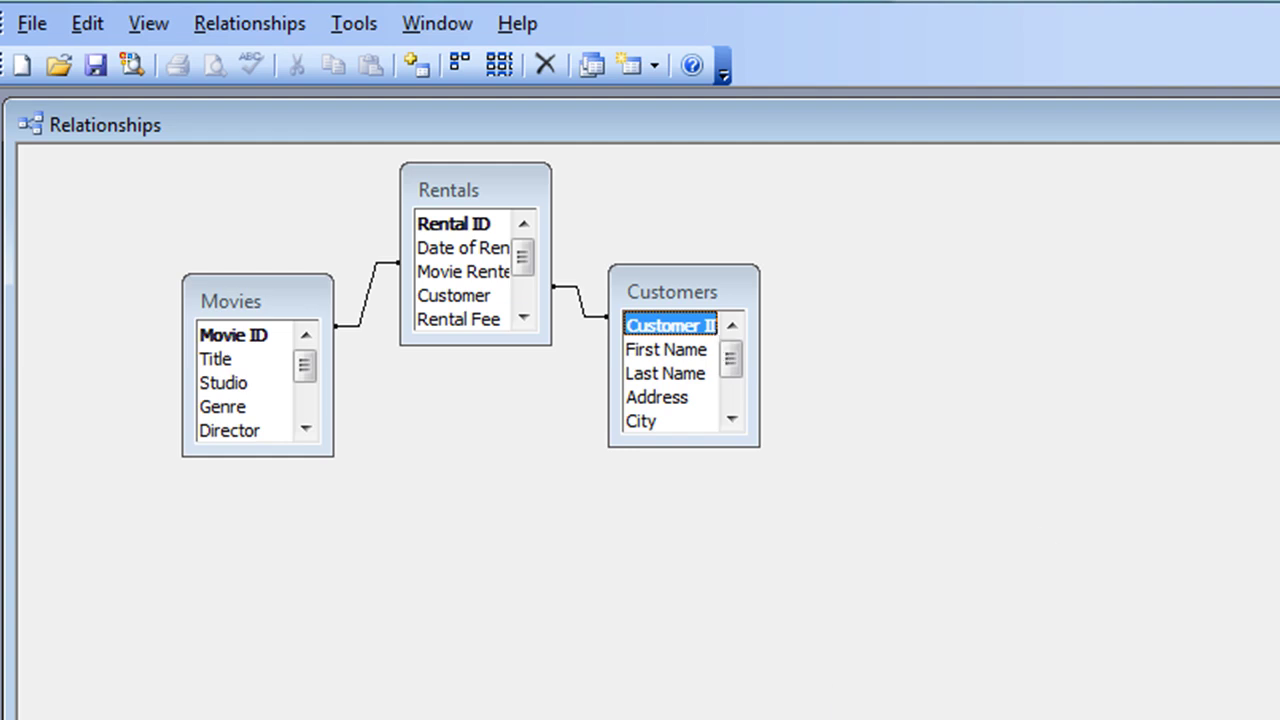
# Step: Close the Relationships window with Ctrl+W and answer Yes to save the layout
pyautogui.hotkey('ctrl', 'w')
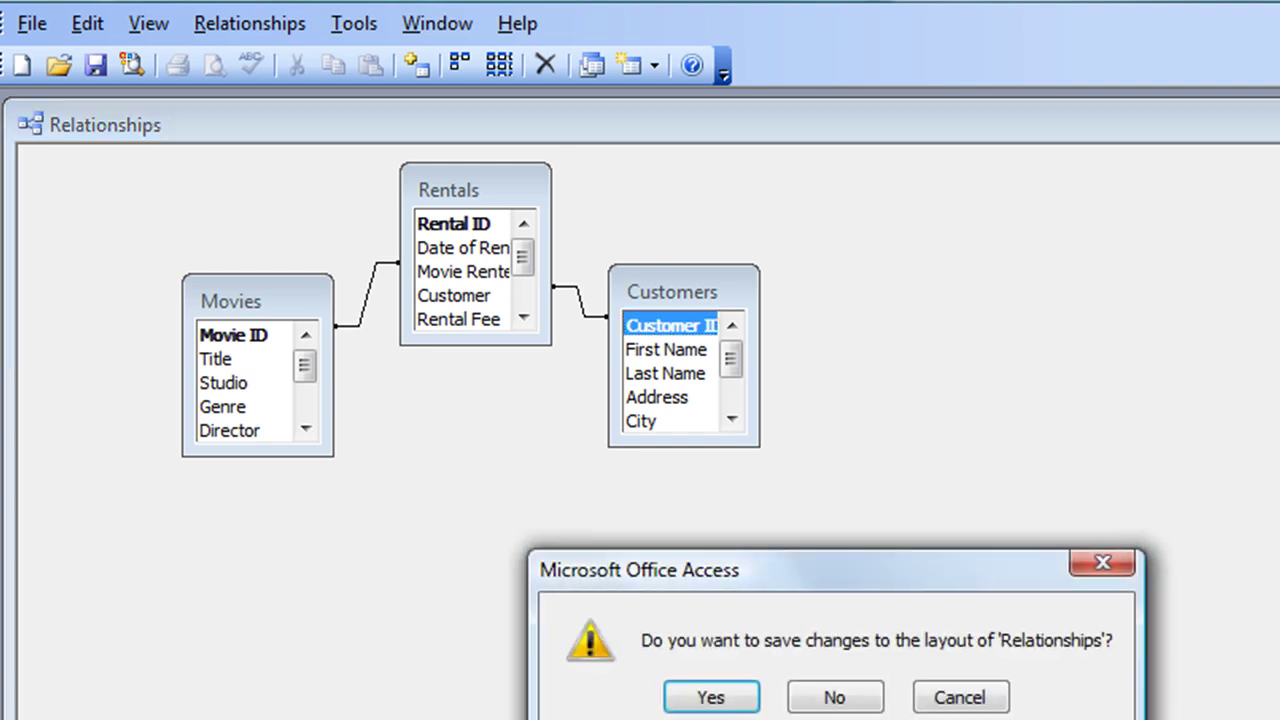
pyautogui.moveTo(985, 580); pyautogui.dragTo(849, 543)
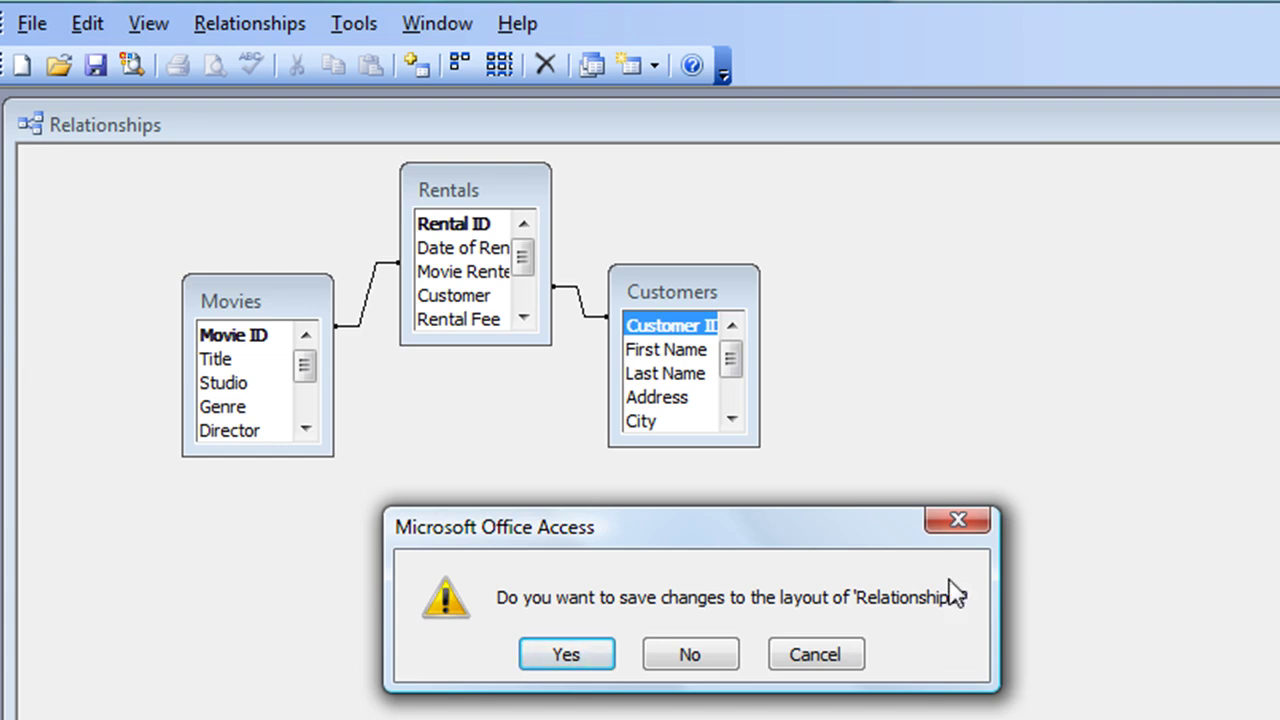
pyautogui.moveTo(737, 537); pyautogui.dragTo(570, 508)
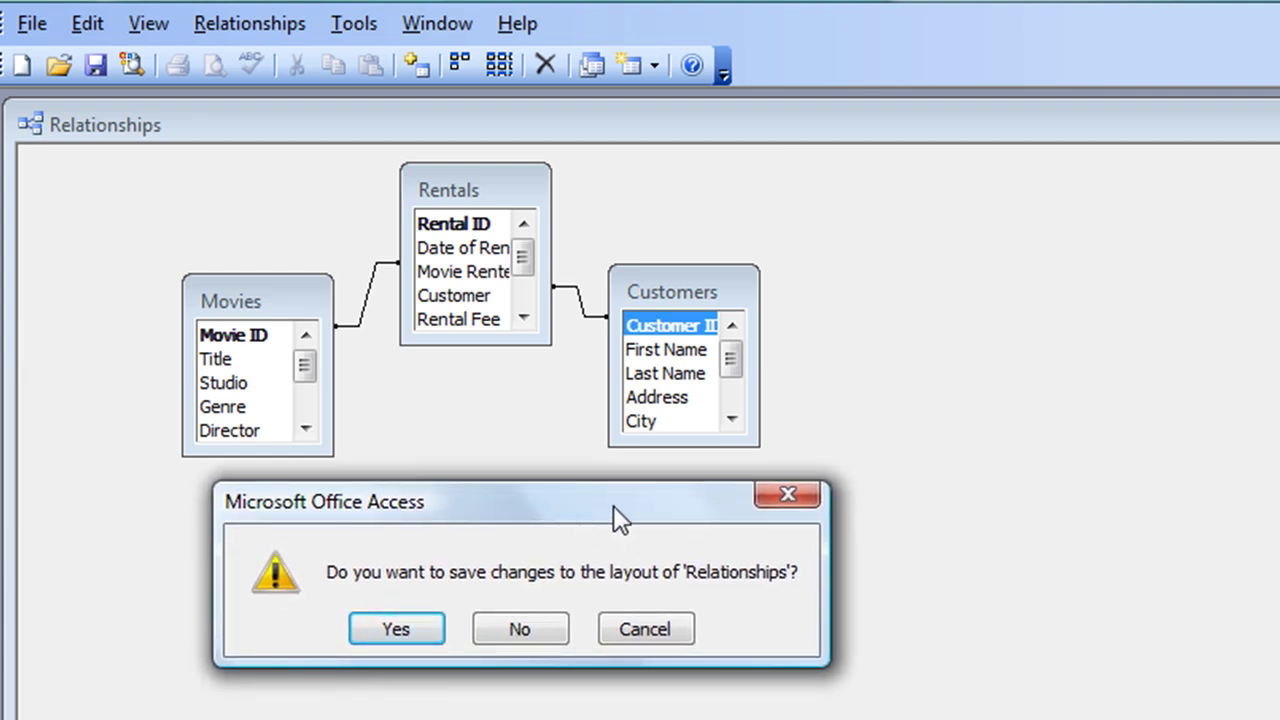
pyautogui.click(395, 629)
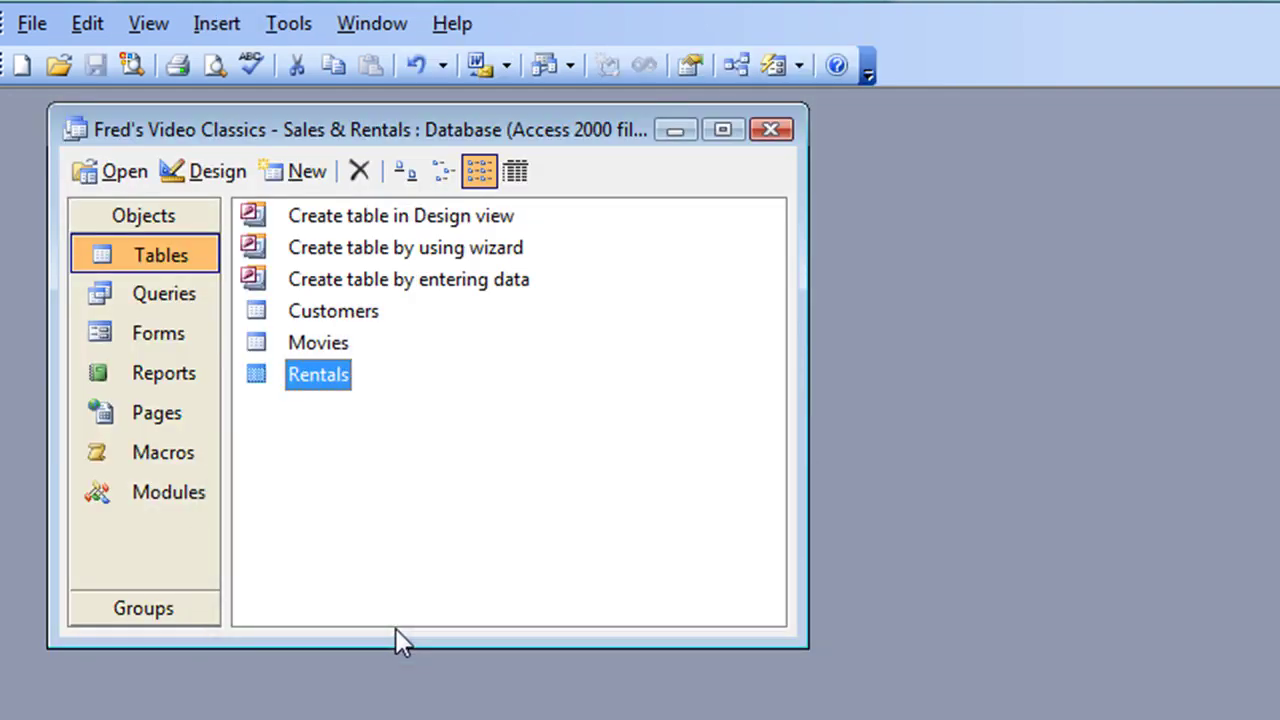